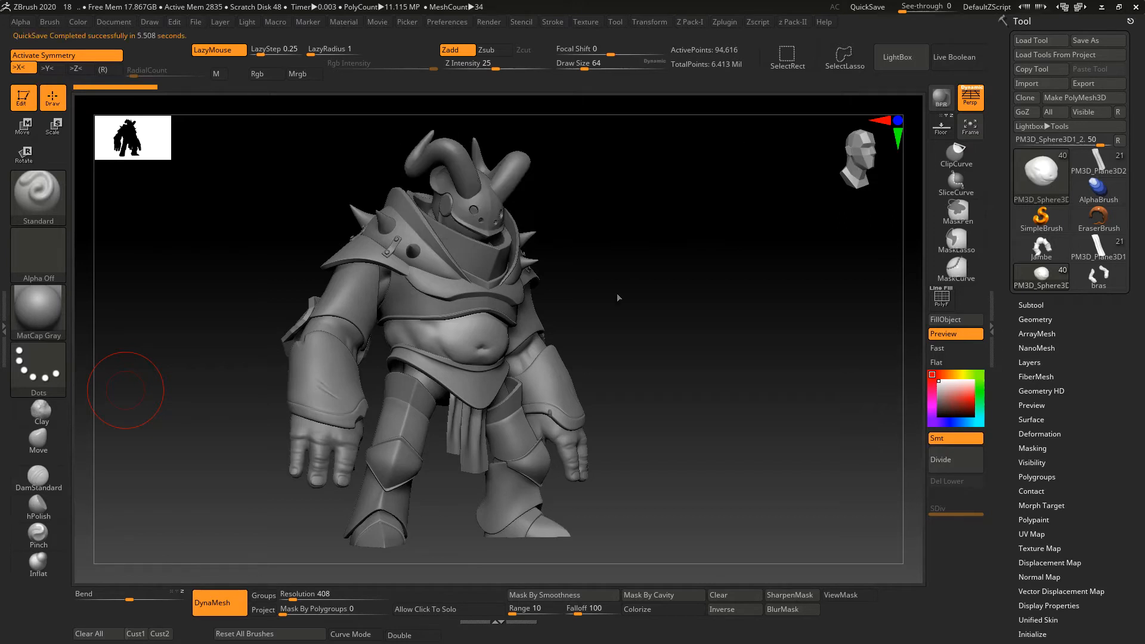
# Step: Make the forearm bracer the active subtool and display its polyframe wireframe
pyautogui.moveTo(610, 303); pyautogui.dragTo(686, 312)
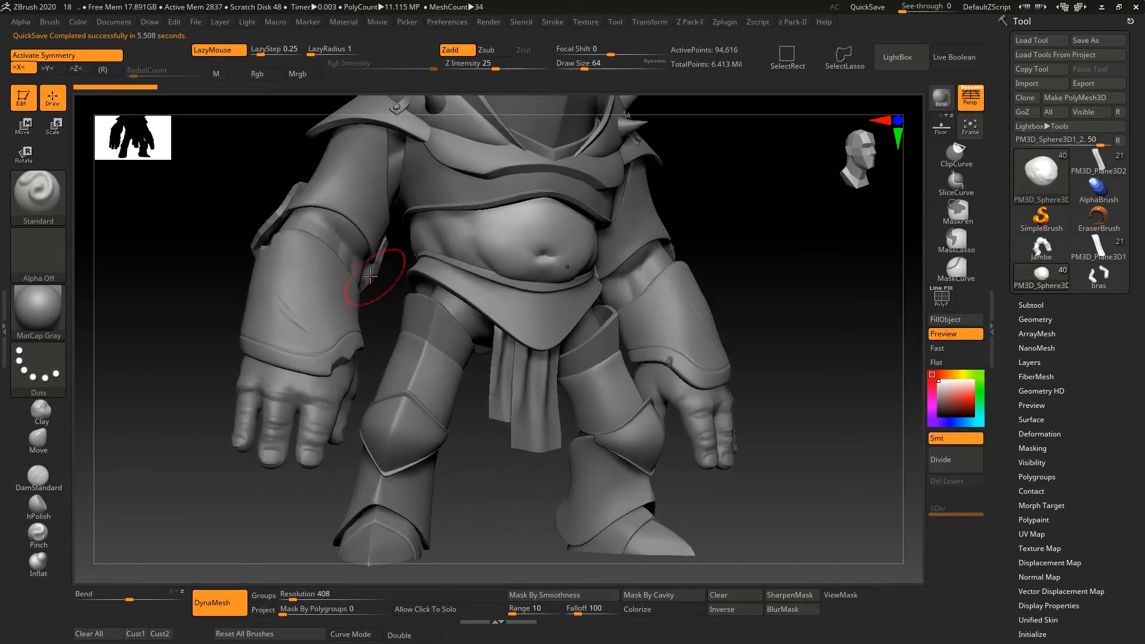
pyautogui.keyDown('alt'); pyautogui.click(370, 275); pyautogui.keyUp('alt')
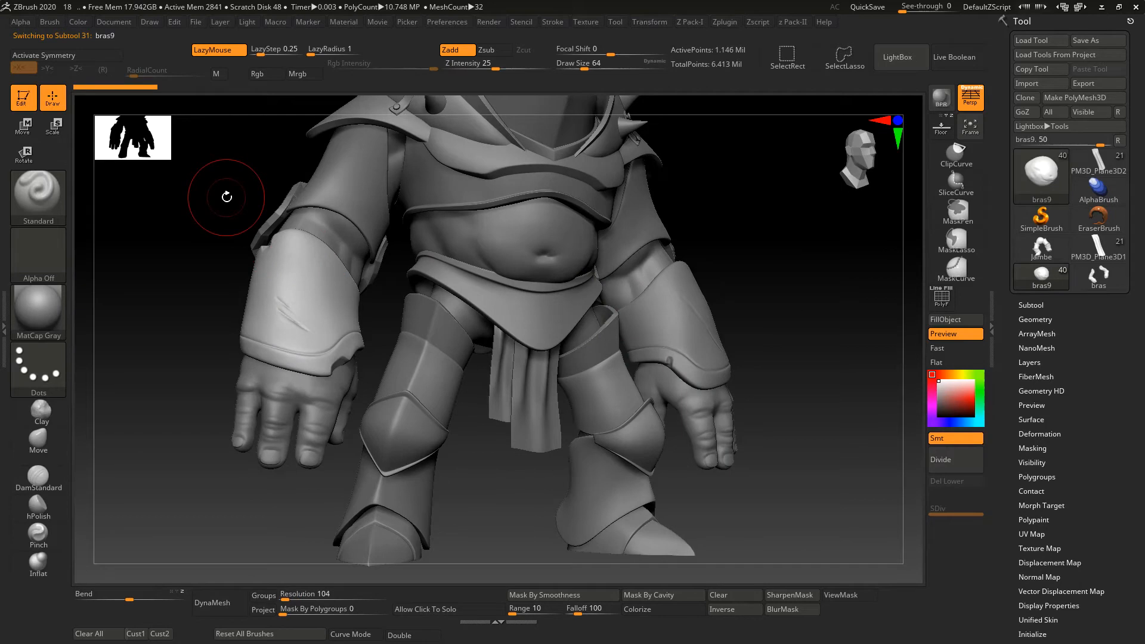
pyautogui.press('shift')
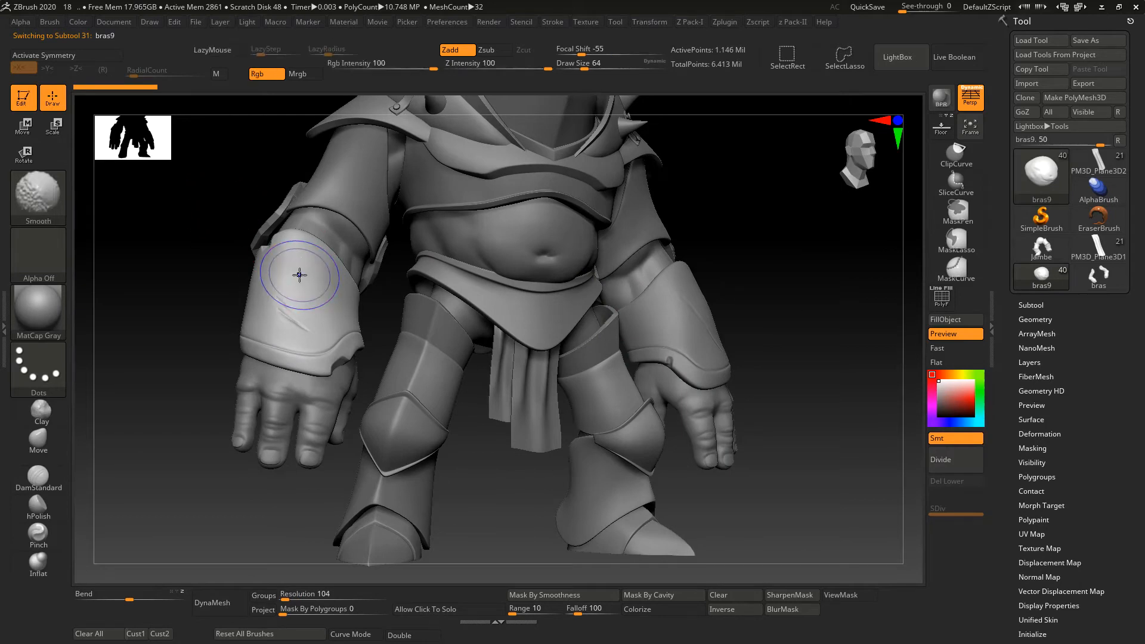
pyautogui.hotkey('shift', 'f')
pyautogui.moveTo(223, 283)
pyautogui.keyDown('alt'); pyautogui.mouseDown()
pyautogui.moveTo(233, 312)
pyautogui.moveTo(213, 316)
pyautogui.moveTo(249, 344)
pyautogui.mouseUp(); pyautogui.keyUp('alt')
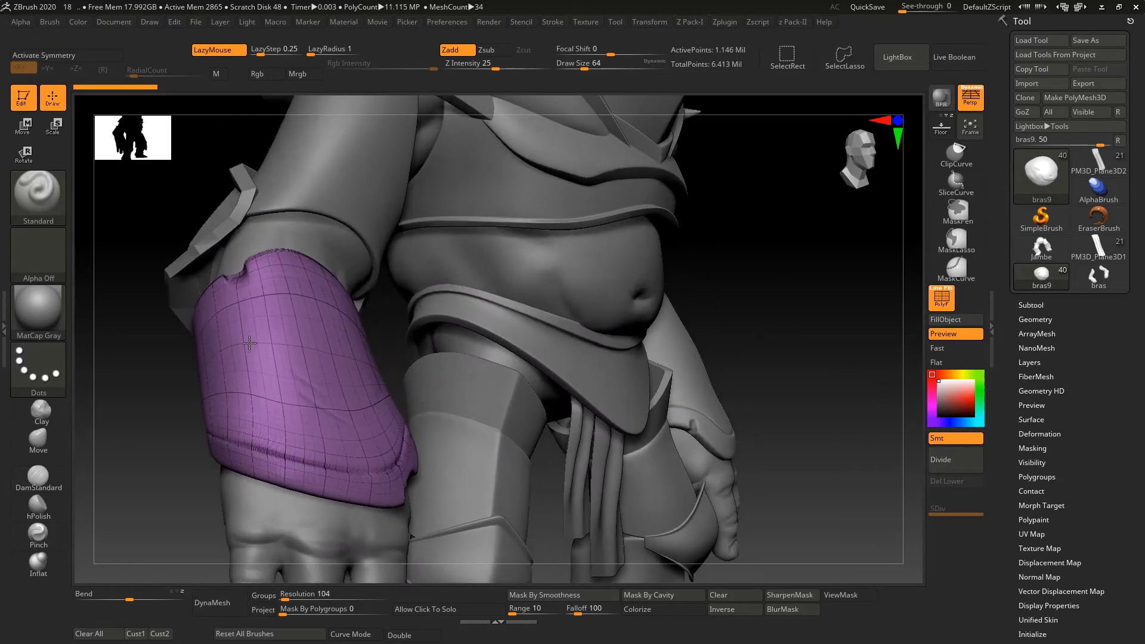
# Step: Select the upper arm guard and turn off its dynamic subdivision to expose the low-poly mesh
pyautogui.keyDown('alt'); pyautogui.click(359, 173); pyautogui.keyUp('alt')
pyautogui.rightClick(360, 173)
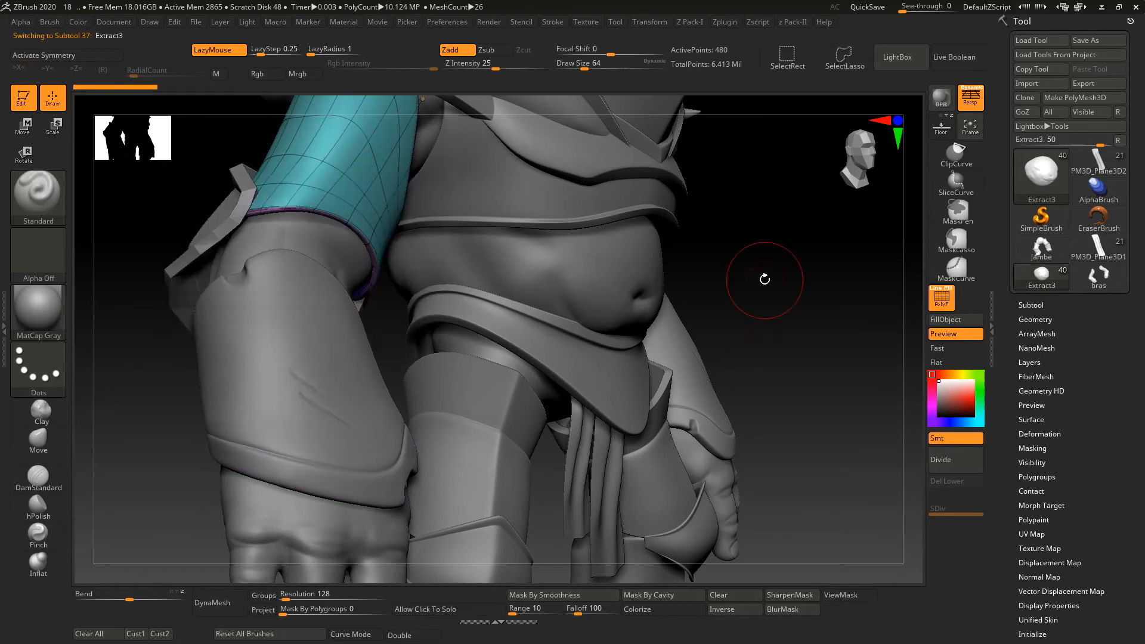
pyautogui.keyDown('alt'); pyautogui.moveTo(754, 296); pyautogui.dragTo(737, 407); pyautogui.keyUp('alt')
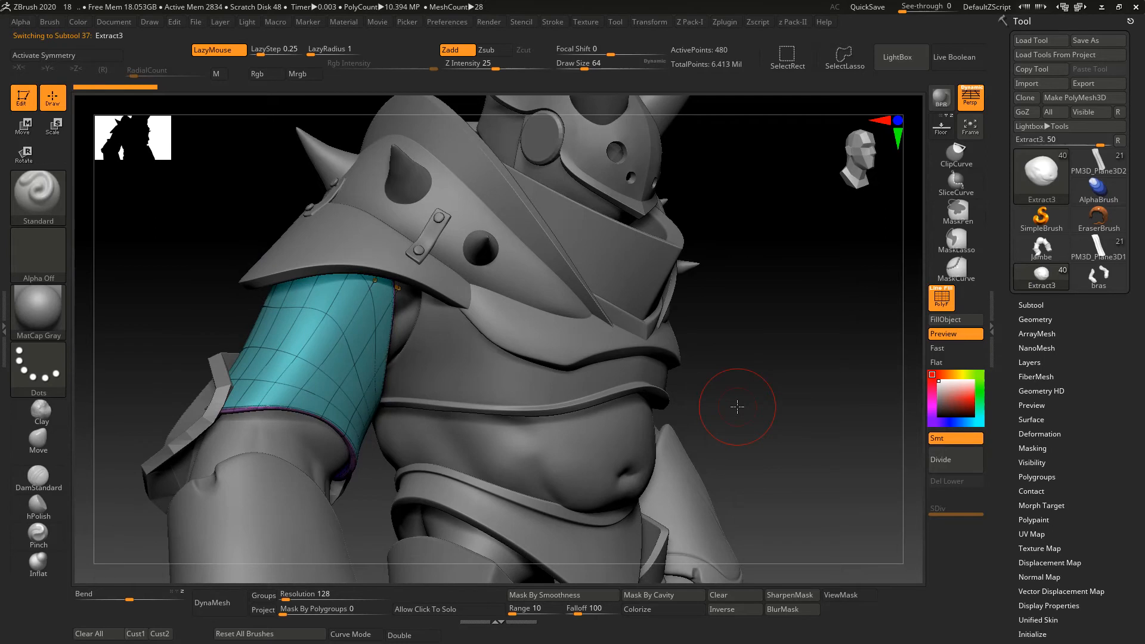
pyautogui.press('f')
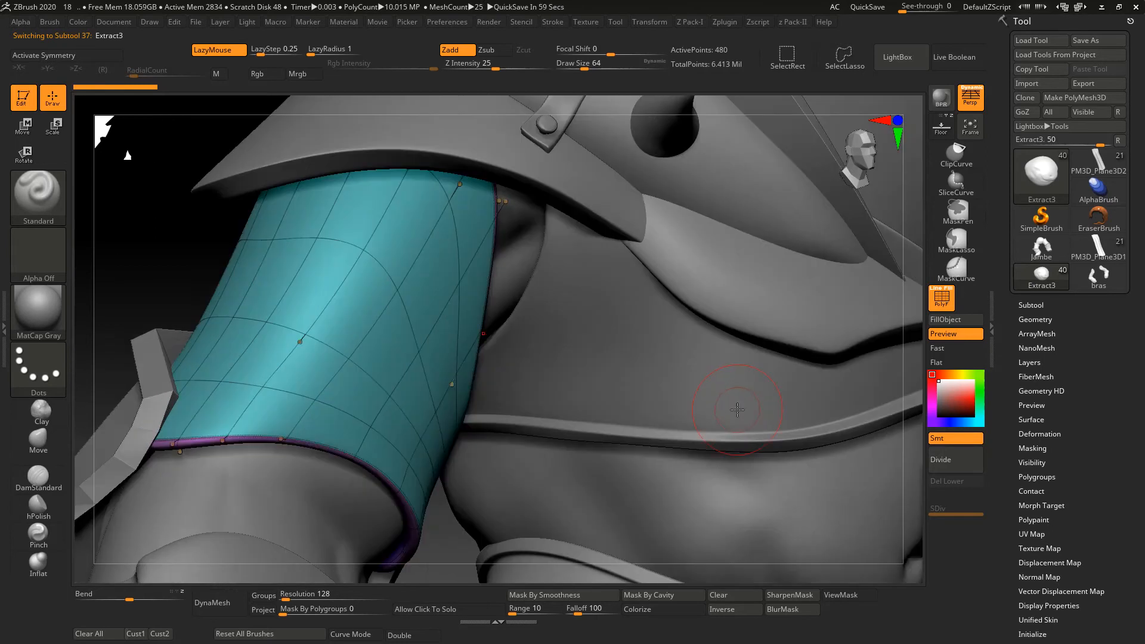
pyautogui.hotkey('shift', 'd')
# Step: Select the shoulder plate under the spiked pauldron and turn off its dynamic subdivision
pyautogui.keyDown('ctrl'); pyautogui.moveTo(666, 368); pyautogui.dragTo(274, 279, button='right'); pyautogui.keyUp('ctrl')
pyautogui.keyDown('alt'); pyautogui.click(407, 264); pyautogui.keyUp('alt')
pyautogui.rightClick(406, 263)
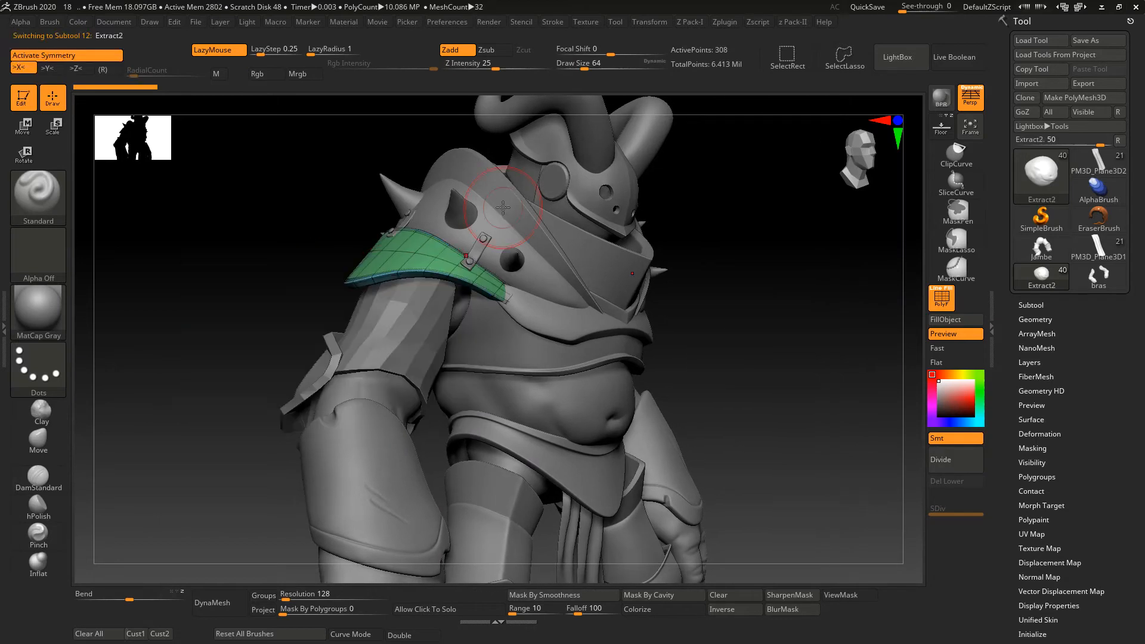
pyautogui.press('shift')
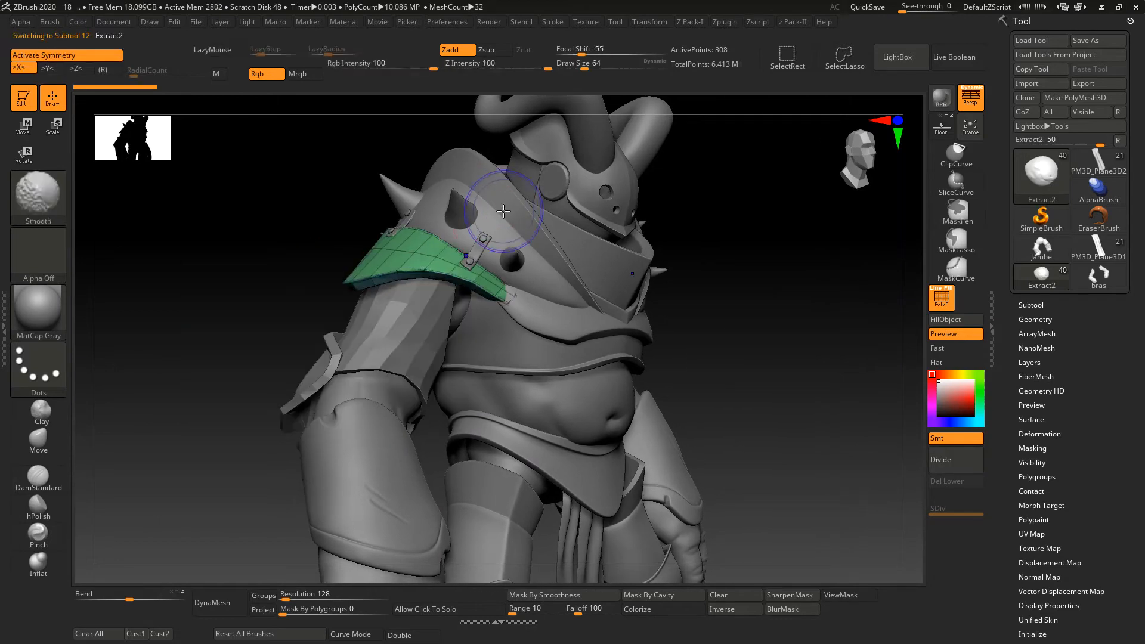
pyautogui.moveTo(335, 255); pyautogui.dragTo(350, 257)
pyautogui.keyDown('ctrl'); pyautogui.moveTo(351, 259); pyautogui.dragTo(424, 277, button='right'); pyautogui.keyUp('ctrl')
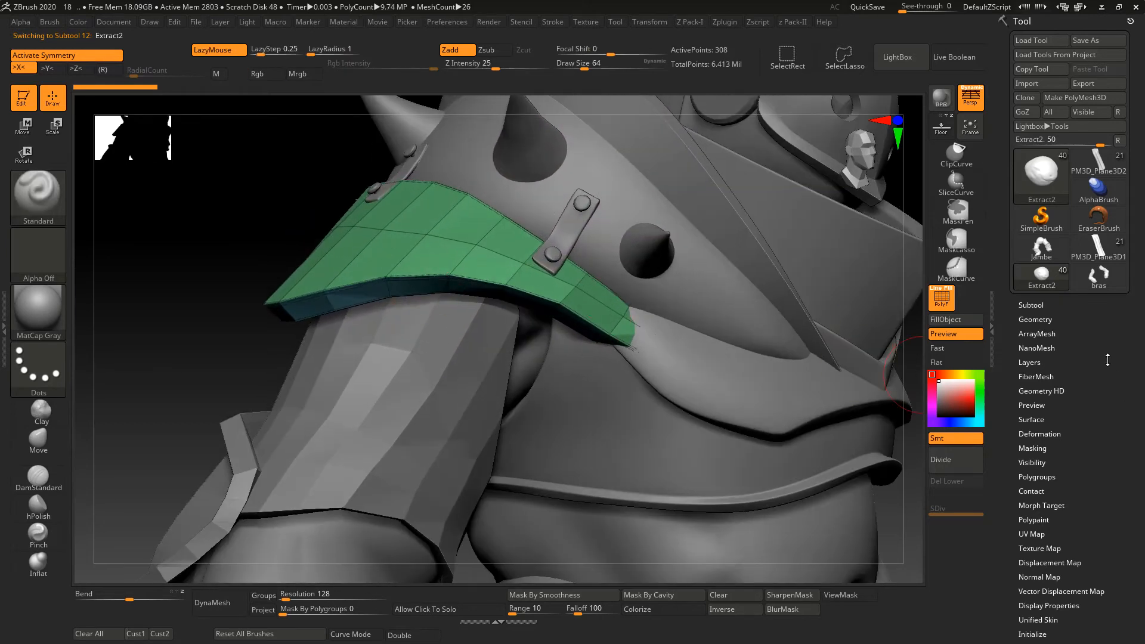
# Step: Open the geometry crease settings and examine the low-poly topology of the shoulder plate
pyautogui.click(1035, 319)
pyautogui.moveTo(1138, 416); pyautogui.dragTo(1132, 300)
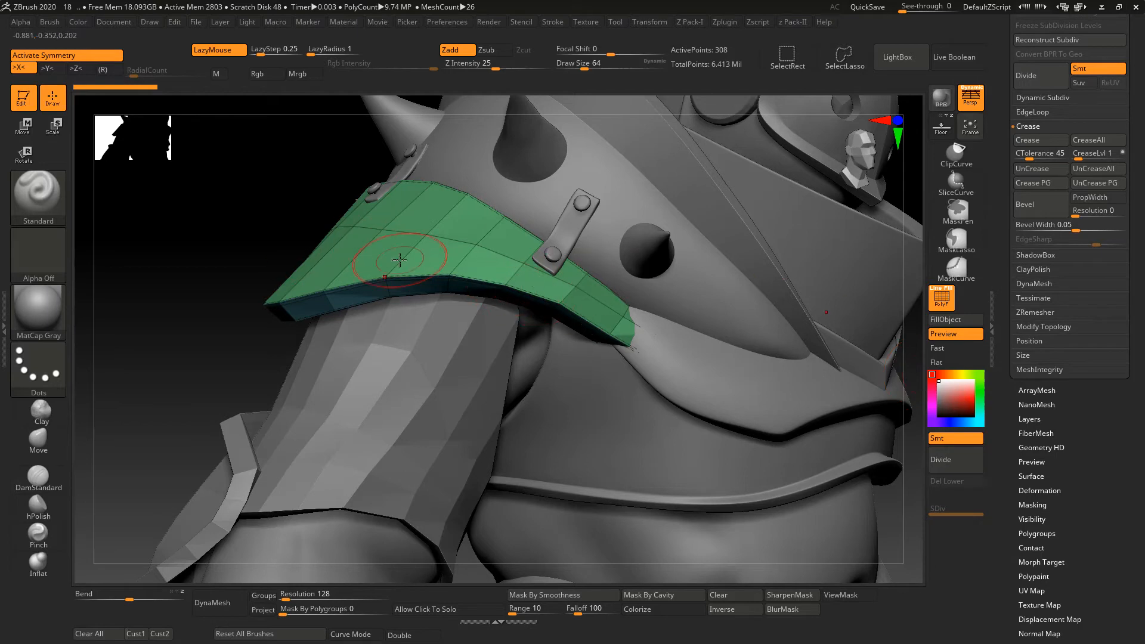
pyautogui.moveTo(273, 198); pyautogui.dragTo(232, 249)
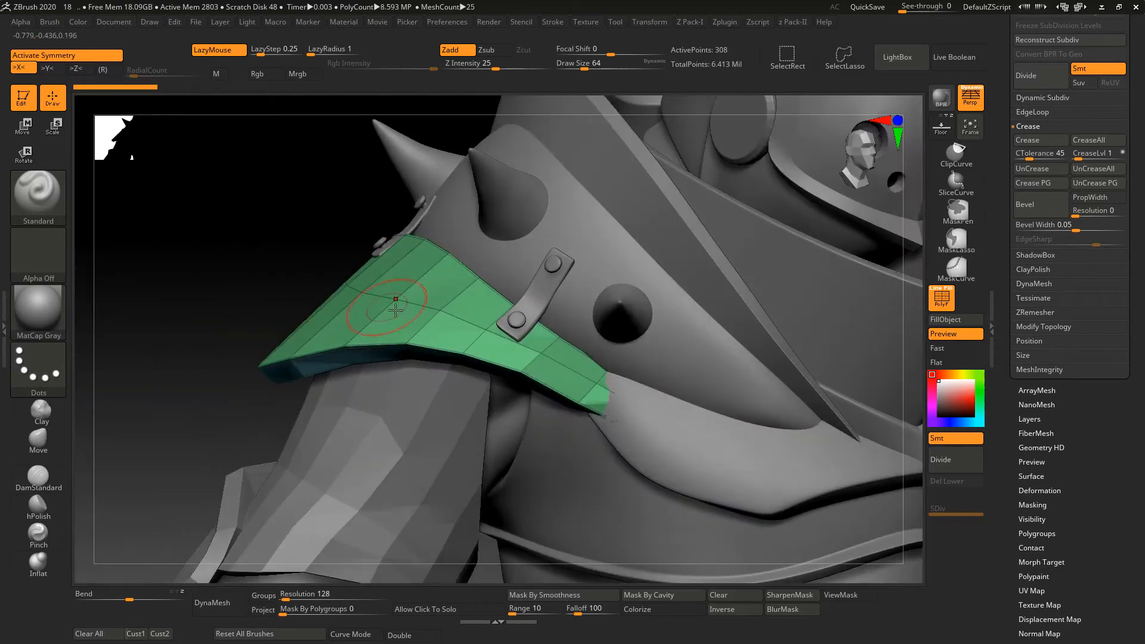
pyautogui.moveTo(269, 208)
pyautogui.keyDown('alt'); pyautogui.mouseDown()
pyautogui.moveTo(255, 204)
pyautogui.moveTo(257, 216)
pyautogui.mouseUp(); pyautogui.keyUp('alt')
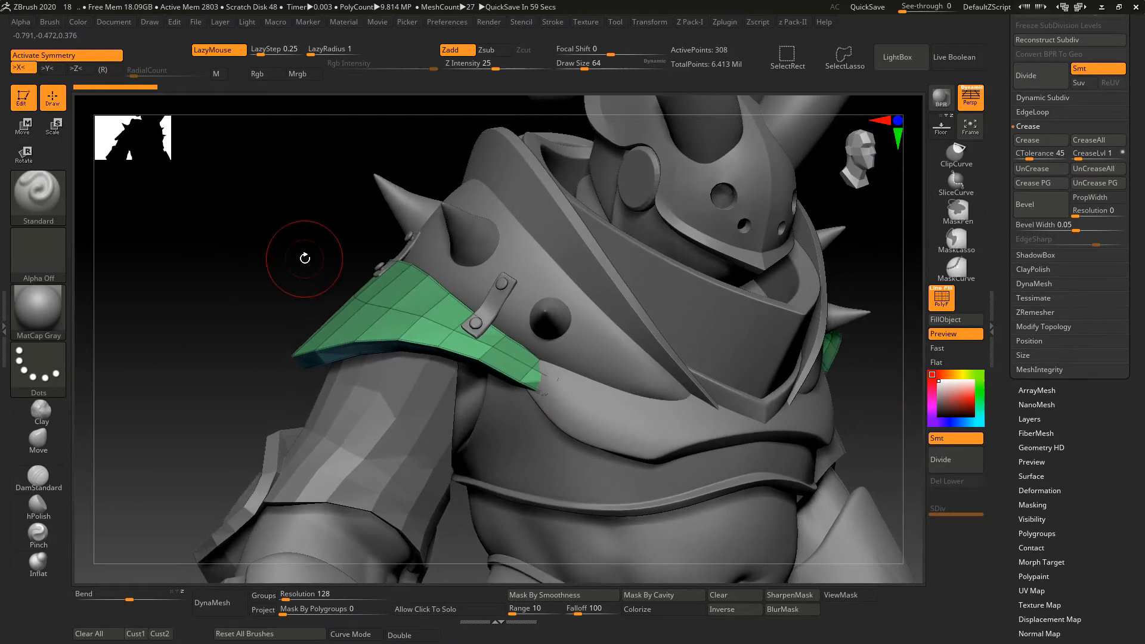
pyautogui.keyDown('alt'); pyautogui.moveTo(276, 240); pyautogui.dragTo(202, 109); pyautogui.keyUp('alt')
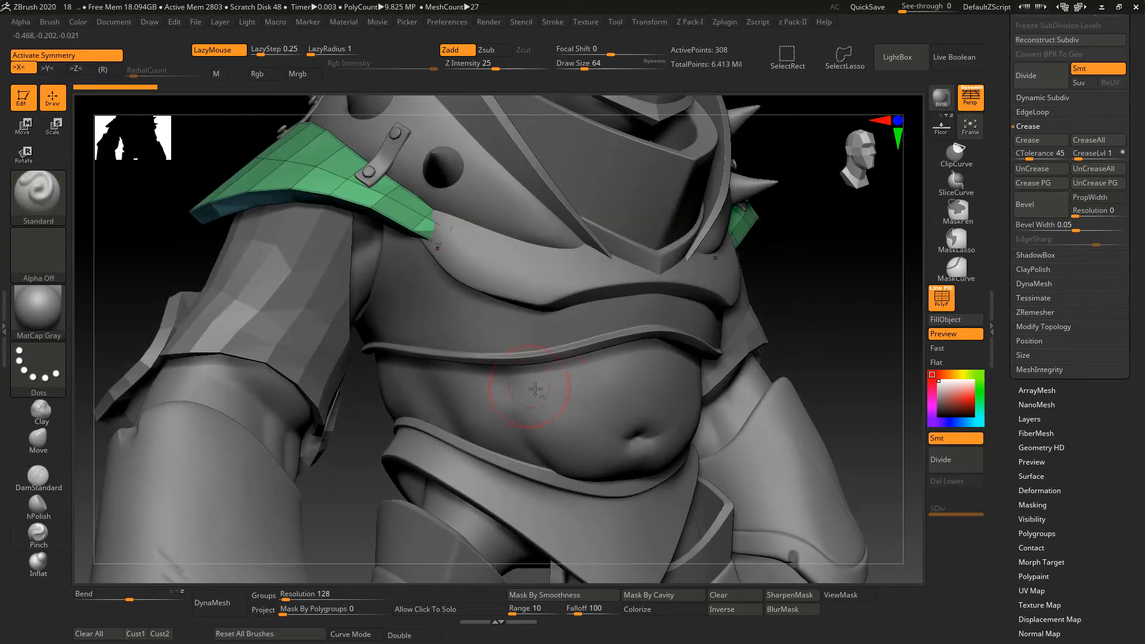
# Step: Select the belly and the forearm bracer in turn to compare their wireframe density
pyautogui.keyDown('alt'); pyautogui.click(561, 388); pyautogui.keyUp('alt')
pyautogui.keyDown('alt'); pyautogui.moveTo(844, 233); pyautogui.dragTo(820, 105); pyautogui.keyUp('alt')
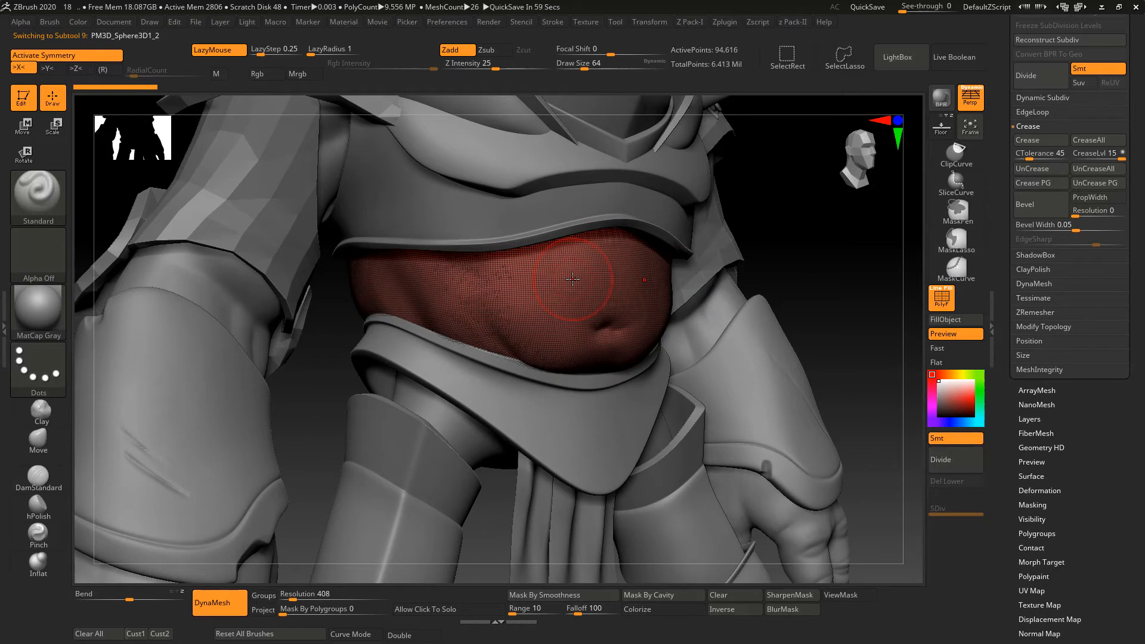
pyautogui.keyDown('alt'); pyautogui.click(186, 388); pyautogui.keyUp('alt')
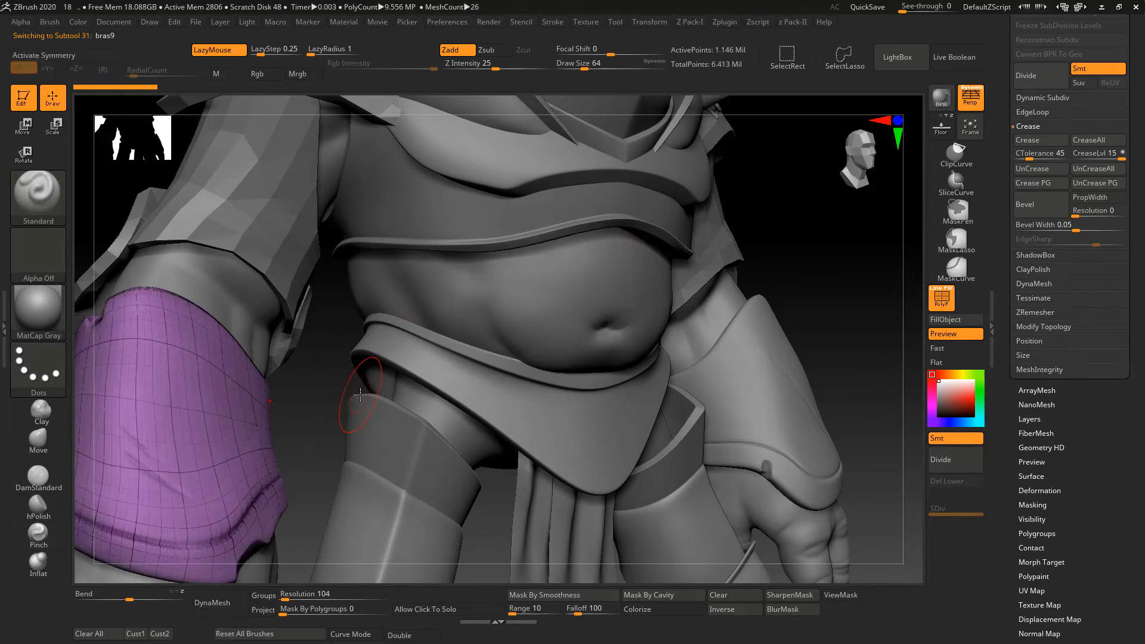
pyautogui.press('f')
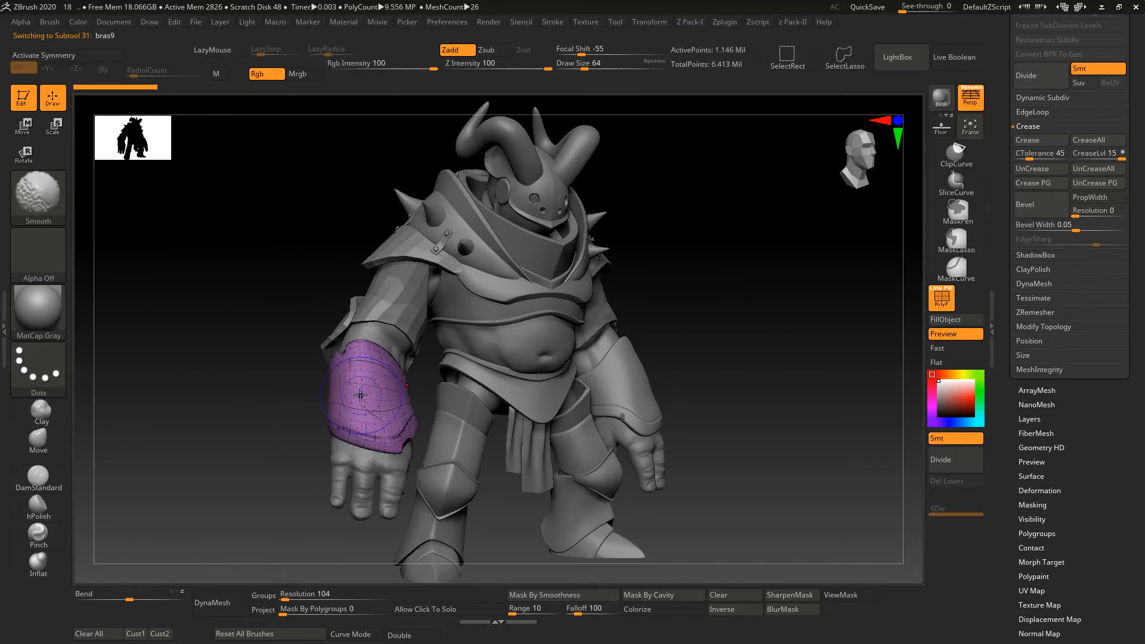
# Step: Hide the wireframe to inspect the scratches sculpted on the bracer, and show it again
pyautogui.press('shift')
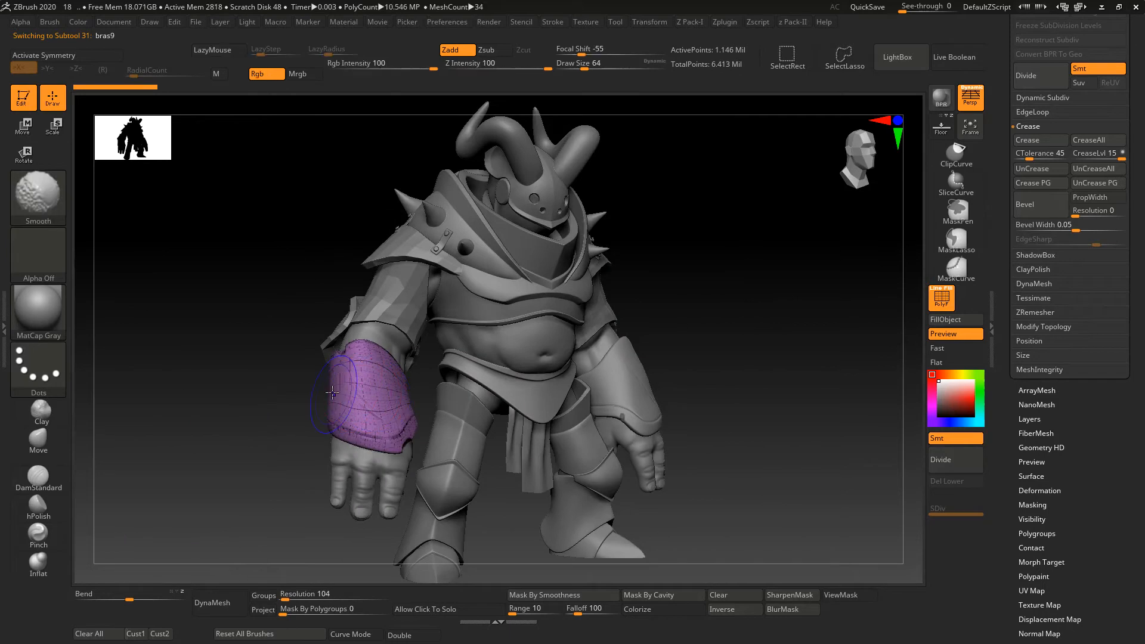
pyautogui.hotkey('shift', 'f')
pyautogui.keyDown('alt'); pyautogui.moveTo(283, 391); pyautogui.dragTo(298, 394); pyautogui.keyUp('alt')
pyautogui.press('shift')
pyautogui.press('shift')
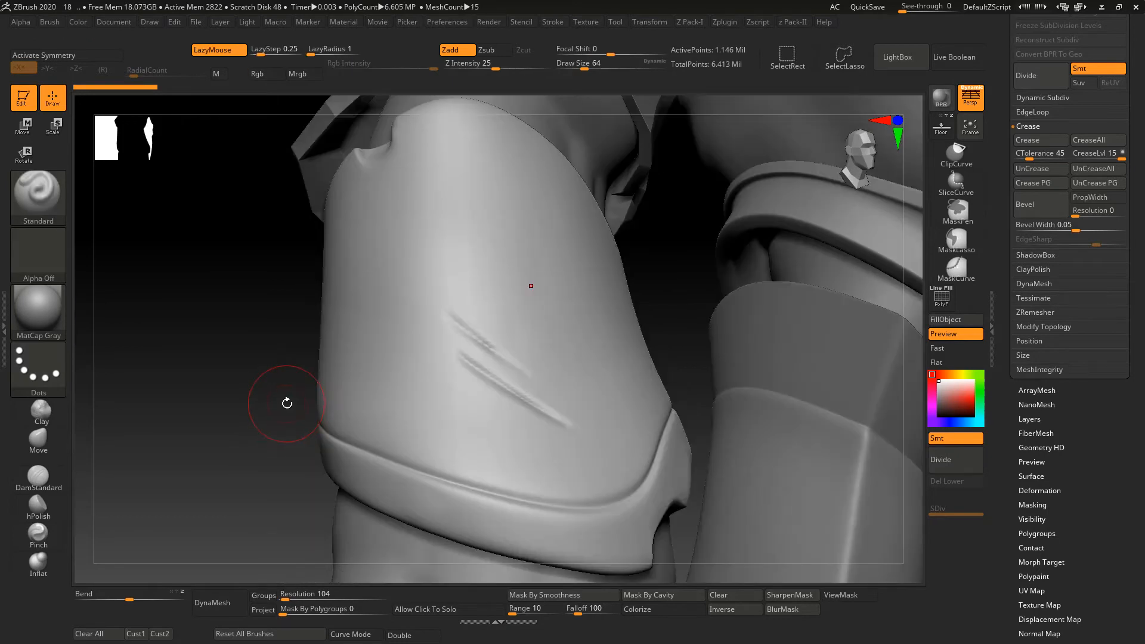
pyautogui.hotkey('shift', 'f')
pyautogui.moveTo(255, 384)
pyautogui.mouseDown()
pyautogui.moveTo(242, 378)
pyautogui.moveTo(192, 173)
pyautogui.mouseUp()
# Step: Select the arms subtool and examine the dense wireframe and polygroups of the hands
pyautogui.keyDown('alt'); pyautogui.click(248, 393); pyautogui.keyUp('alt')
pyautogui.rightClick(219, 444)
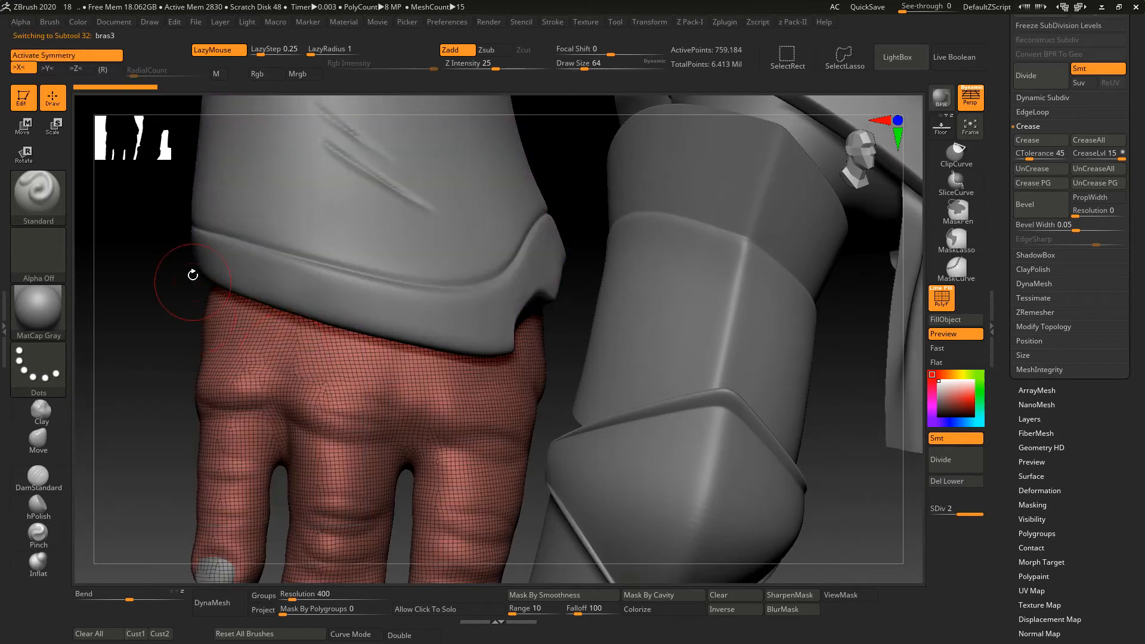
pyautogui.moveTo(183, 297); pyautogui.dragTo(136, 267)
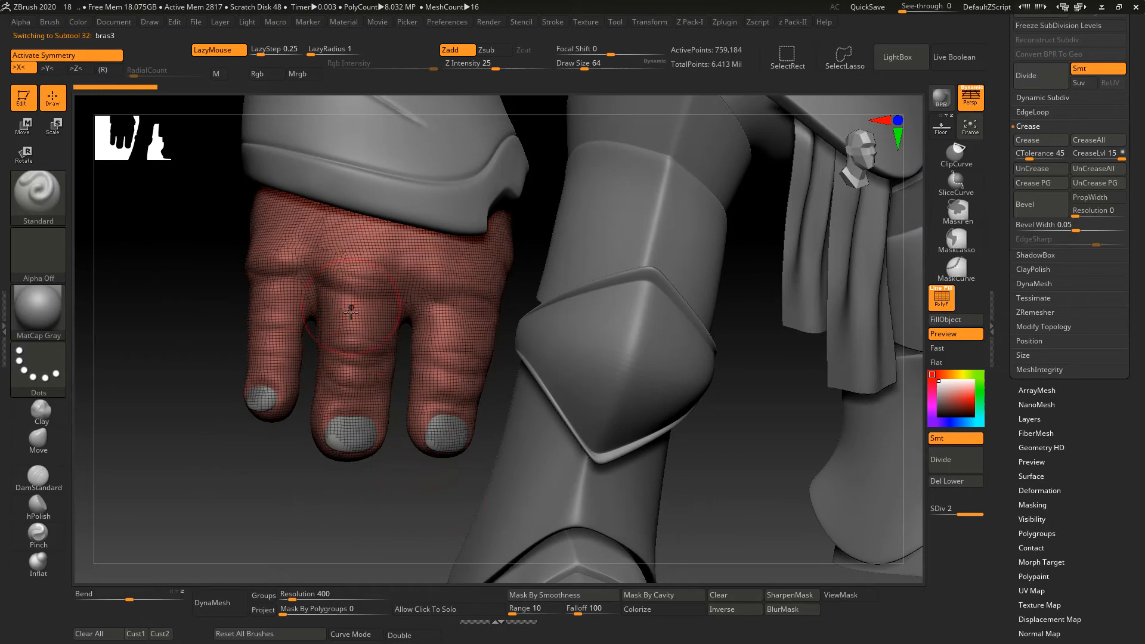
pyautogui.keyDown('alt'); pyautogui.moveTo(316, 470); pyautogui.dragTo(284, 501); pyautogui.keyUp('alt')
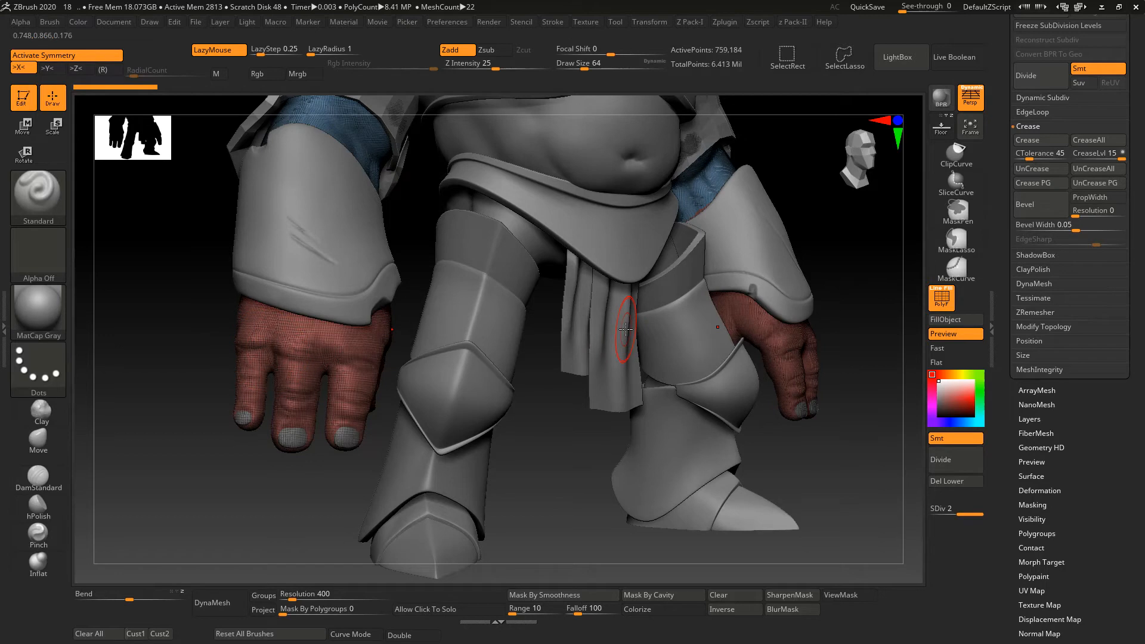
pyautogui.moveTo(1139, 192); pyautogui.dragTo(1143, 335)
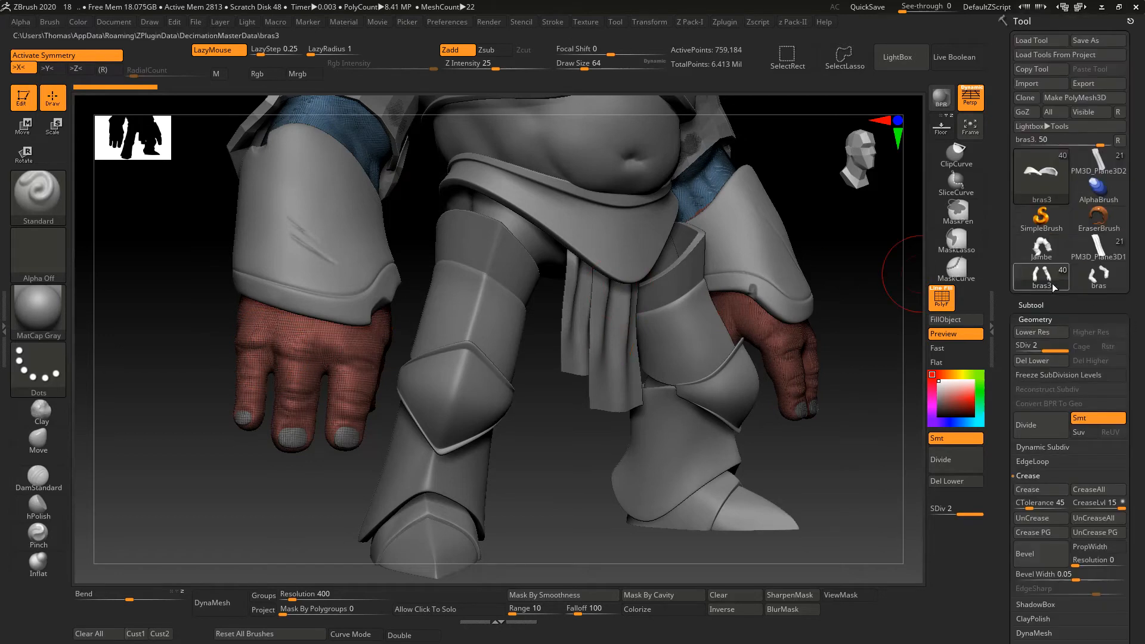
pyautogui.moveTo(1053, 286)
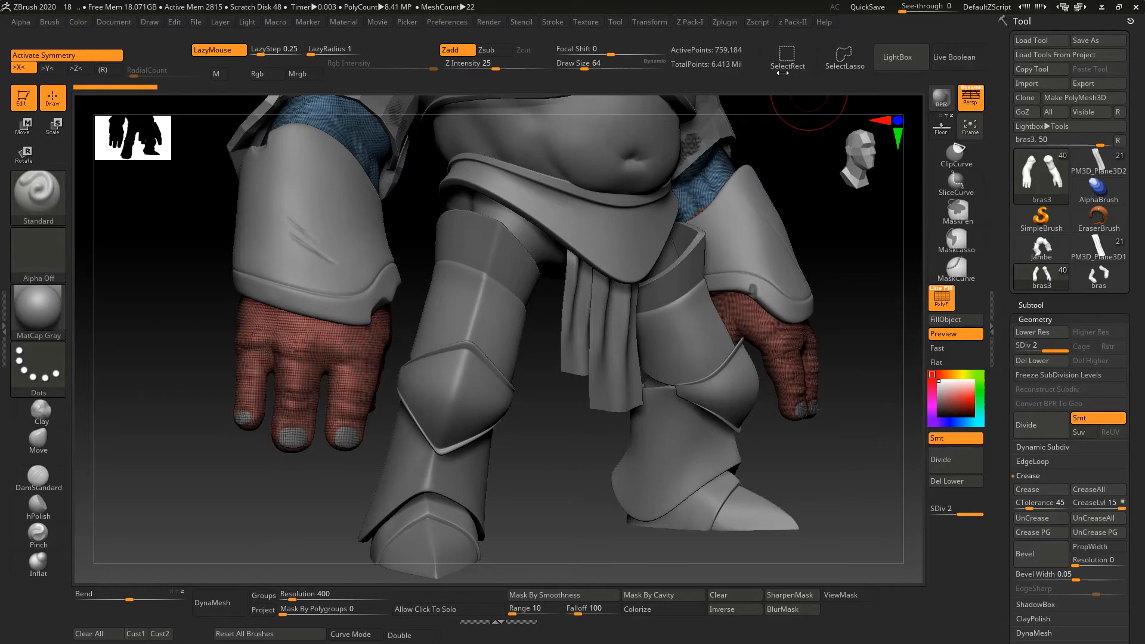
pyautogui.click(758, 22)
pyautogui.click(725, 24)
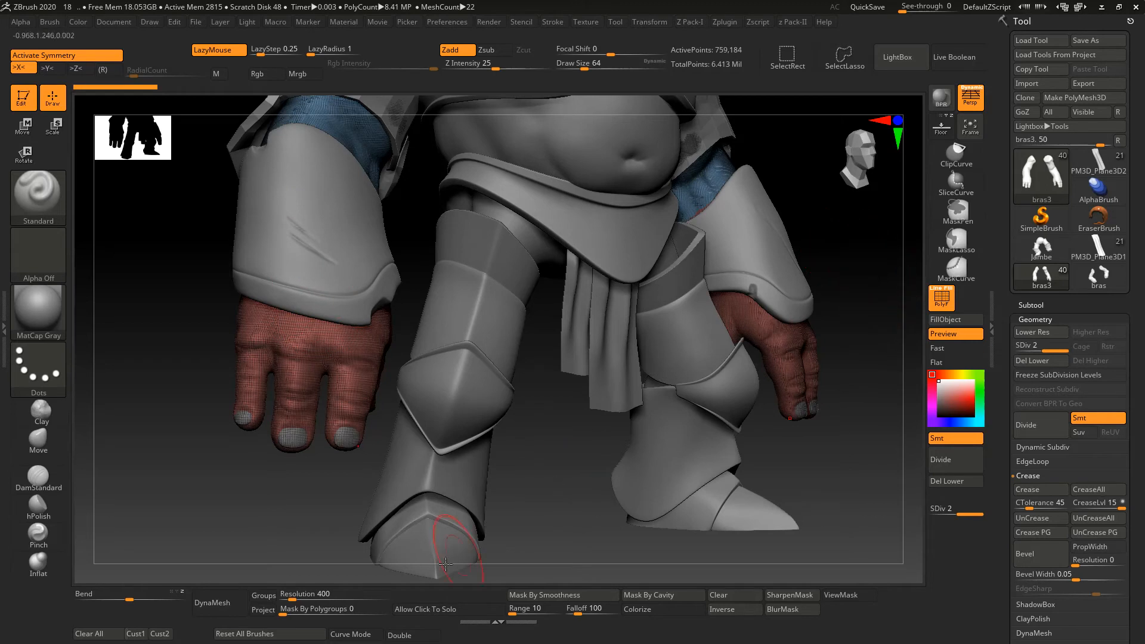
# Step: Enable Allow Click To Solo and isolate the arms subtool from the rest of the character
pyautogui.click(425, 608)
pyautogui.click(309, 537)
pyautogui.moveTo(399, 455); pyautogui.dragTo(538, 466)
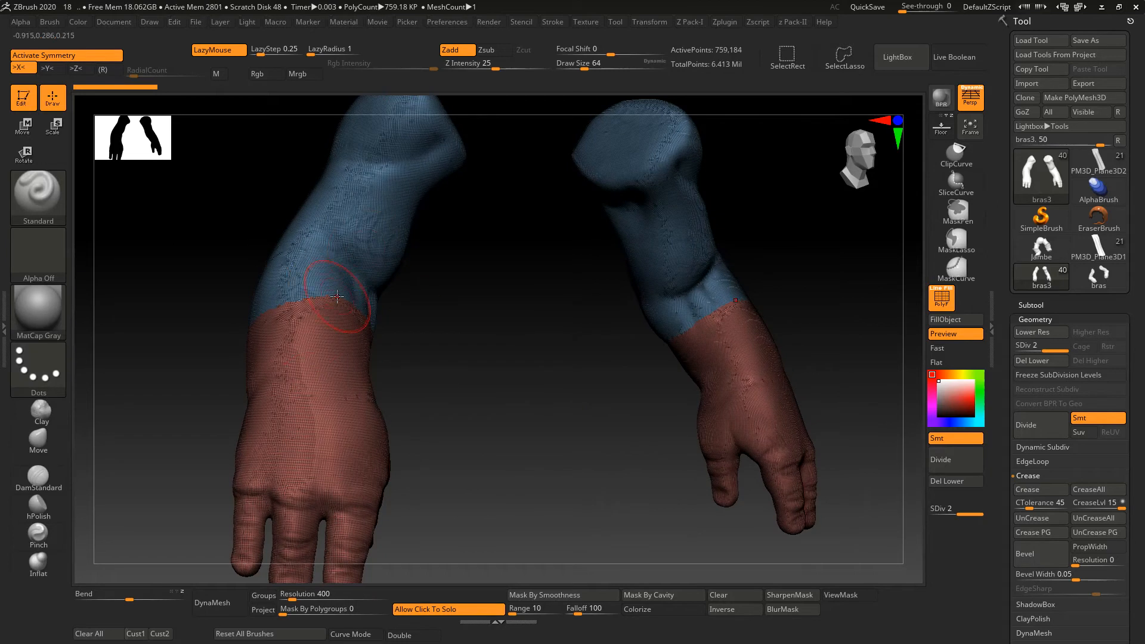
# Step: Expand the tool's export options and review the merge, group, scale and offset settings
pyautogui.moveTo(1141, 497); pyautogui.dragTo(1130, 315)
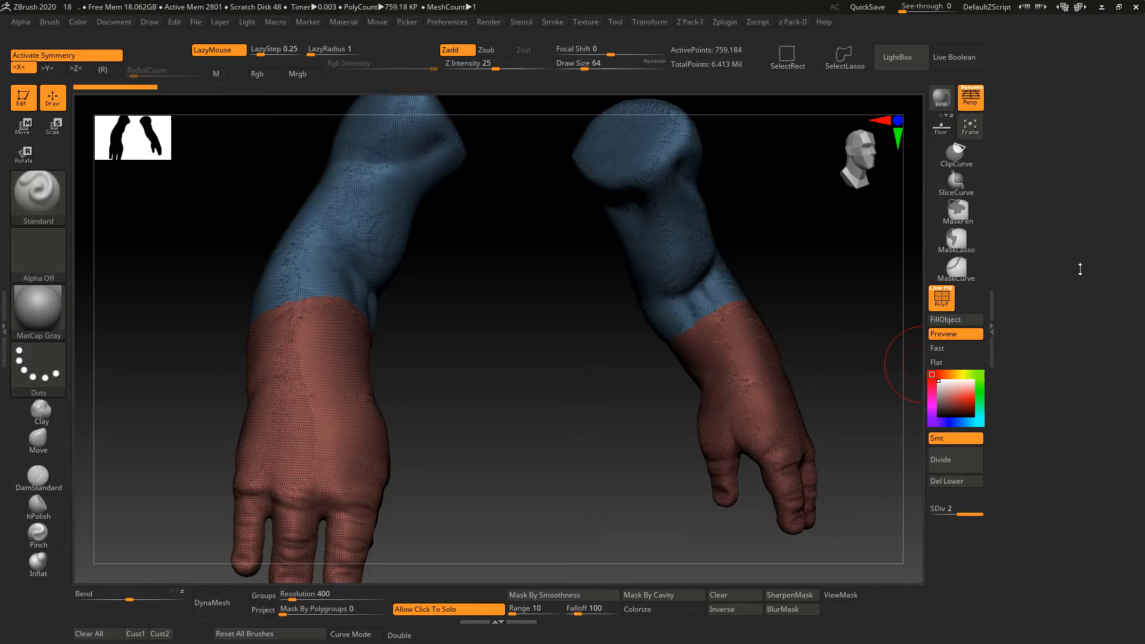
pyautogui.click(1029, 215)
pyautogui.click(1103, 405)
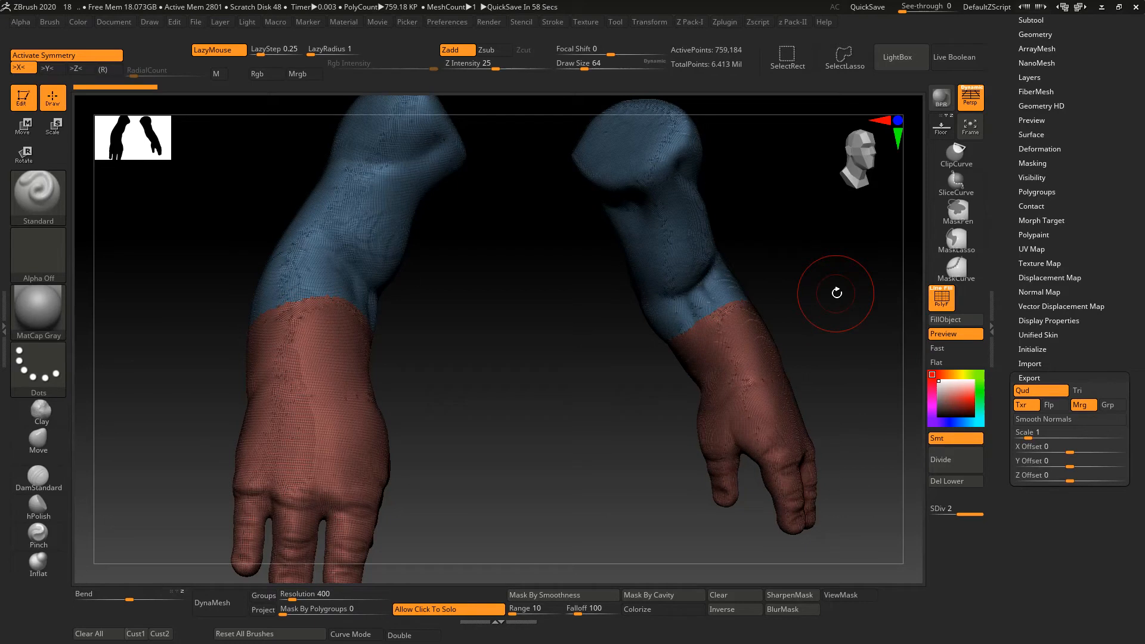
pyautogui.scroll(5, 1120, 267)
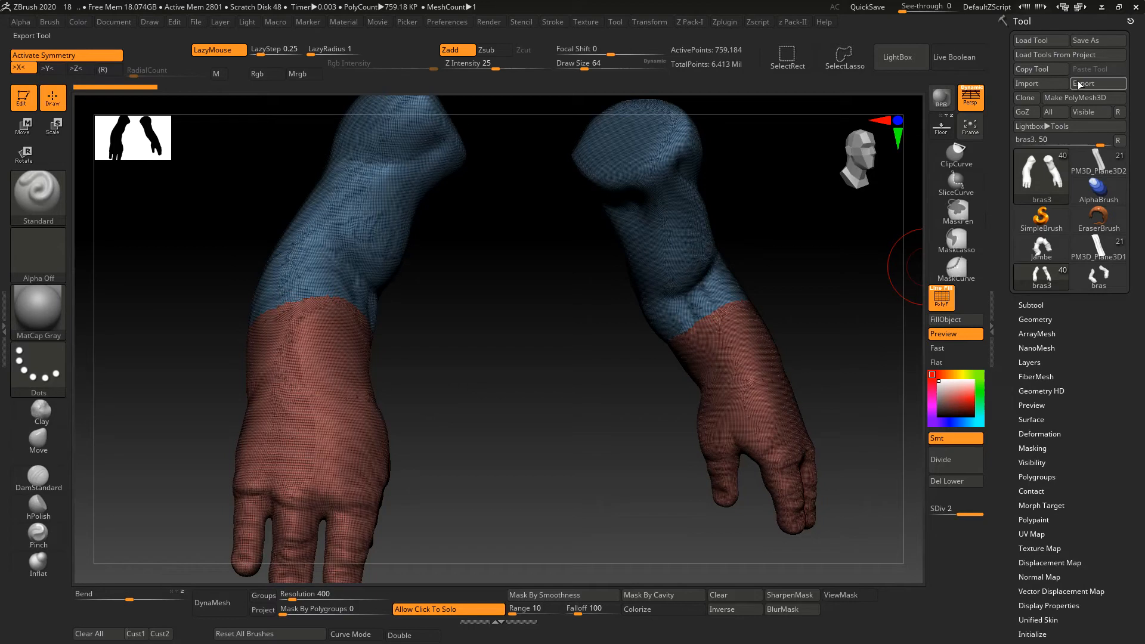
# Step: Review the file formats available for exporting the arms mesh, and cancel the export
pyautogui.click(1106, 84)
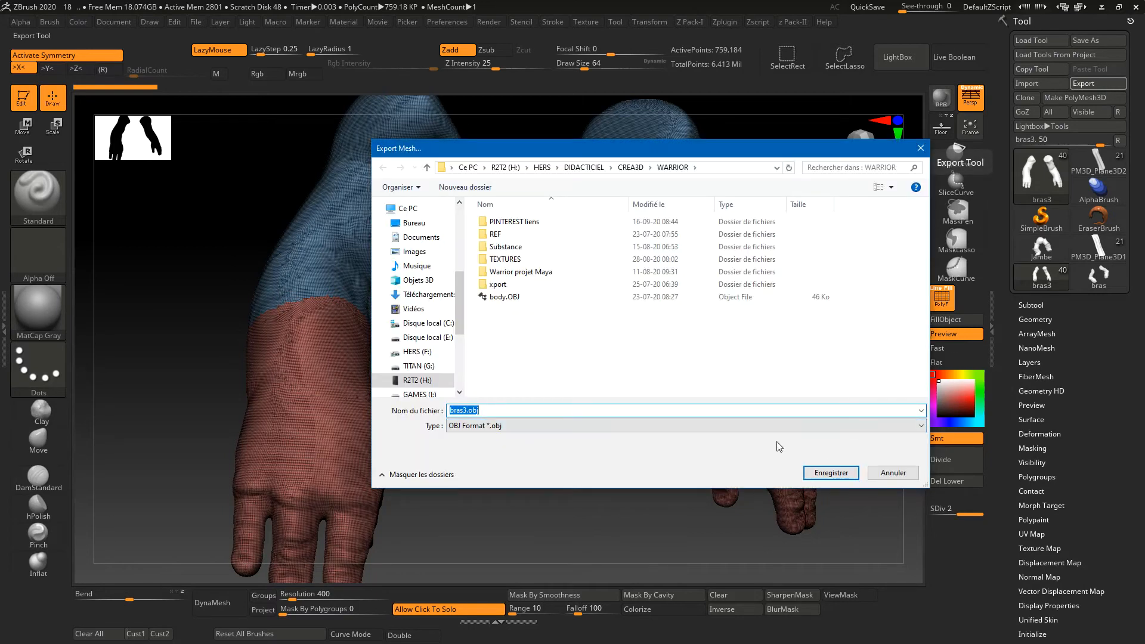
pyautogui.click(490, 427)
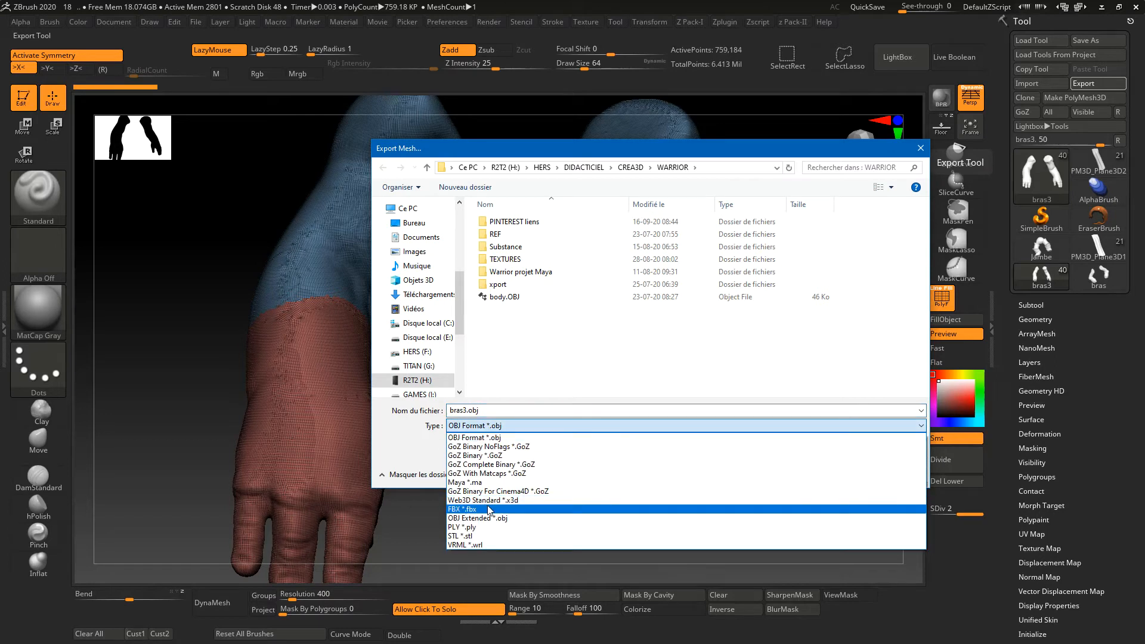
pyautogui.click(815, 123)
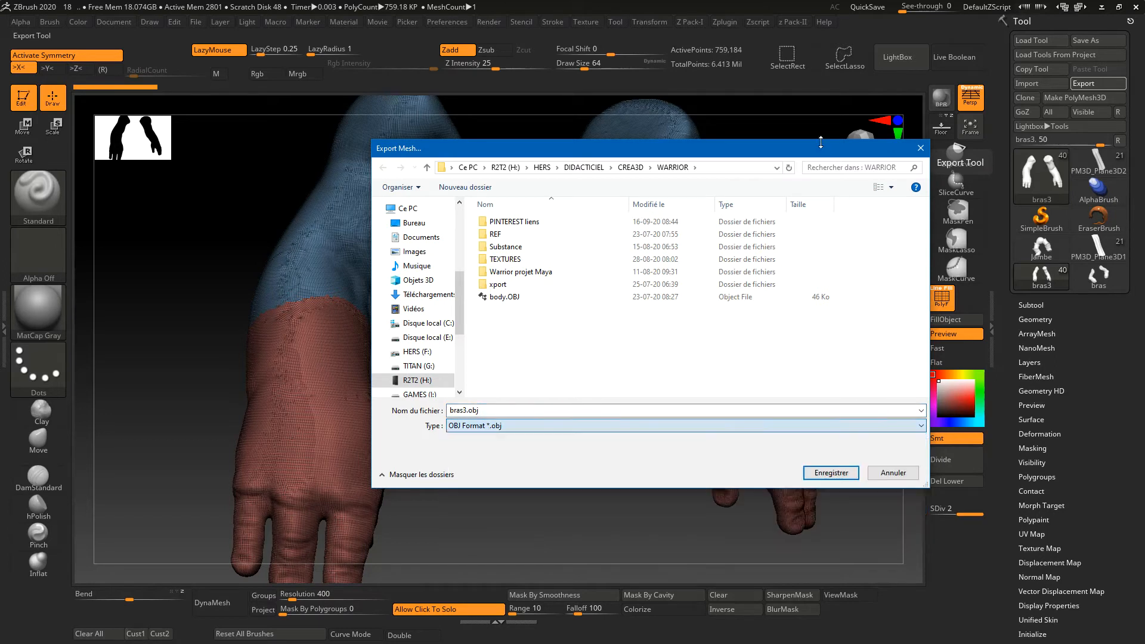
pyautogui.moveTo(808, 154); pyautogui.dragTo(817, 104)
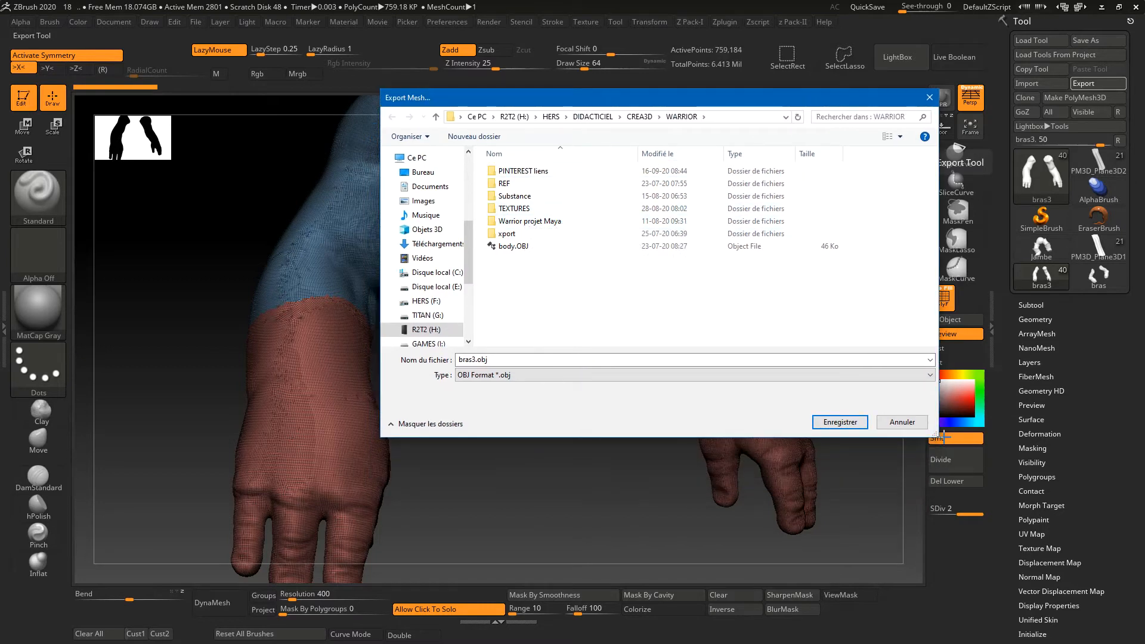
pyautogui.click(901, 422)
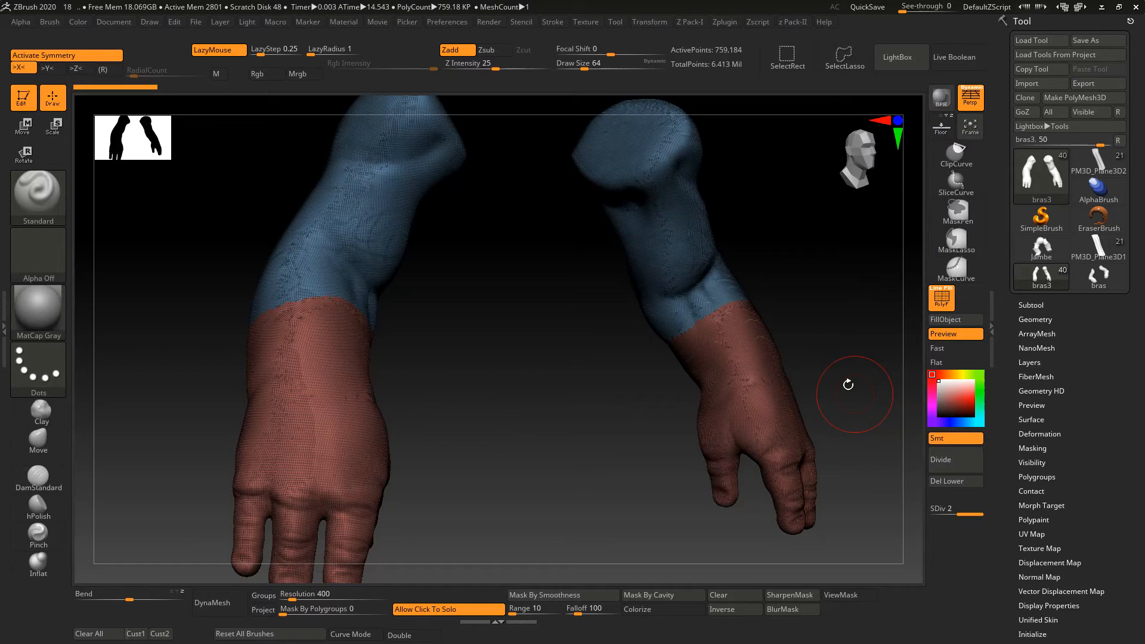
# Step: Leave solo mode to display the whole character with the arms still selected
pyautogui.click(593, 384)
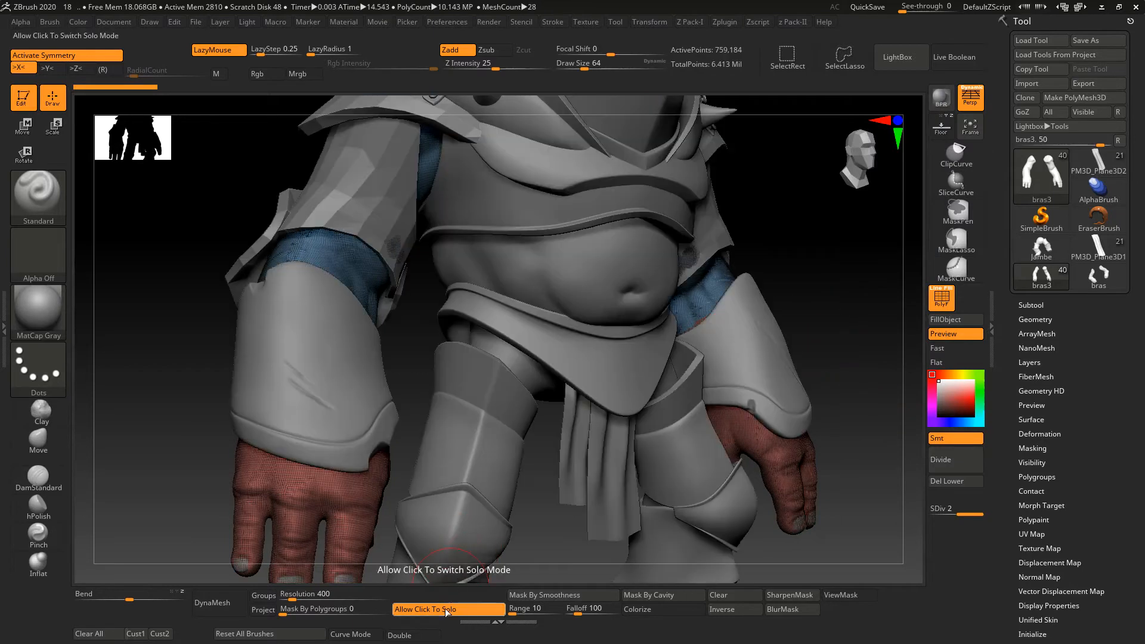
# Step: Turn off Allow Click To Solo and select the upper-arm sleeve subtool to examine its polygon layout
pyautogui.click(449, 608)
pyautogui.keyDown('alt'); pyautogui.moveTo(791, 264); pyautogui.dragTo(713, 291); pyautogui.keyUp('alt')
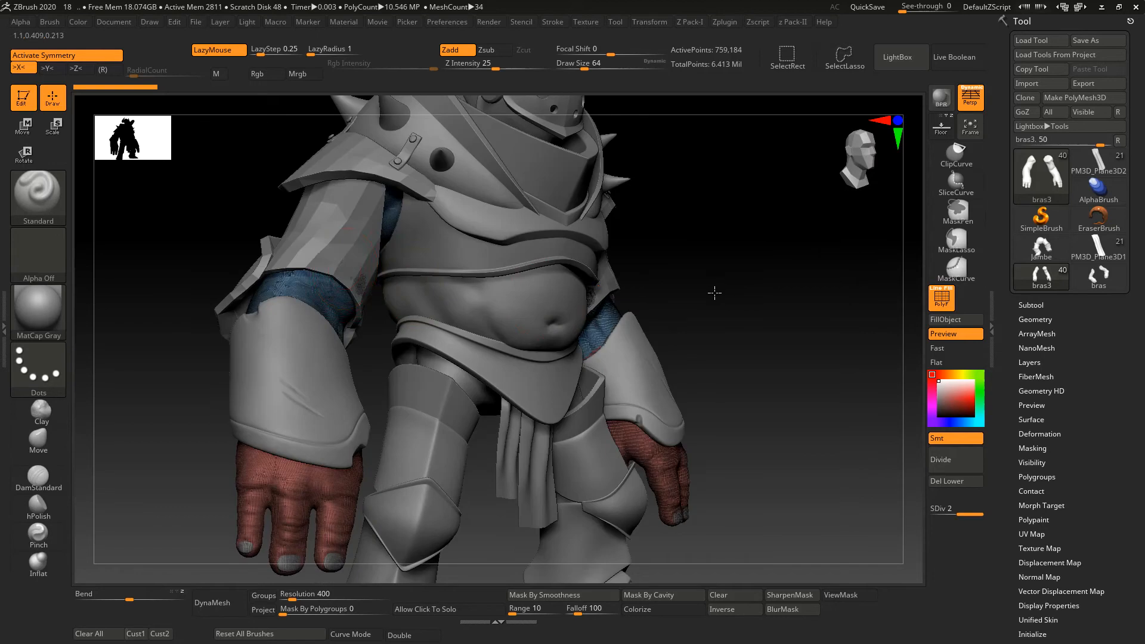
pyautogui.keyDown('alt'); pyautogui.click(341, 235); pyautogui.keyUp('alt')
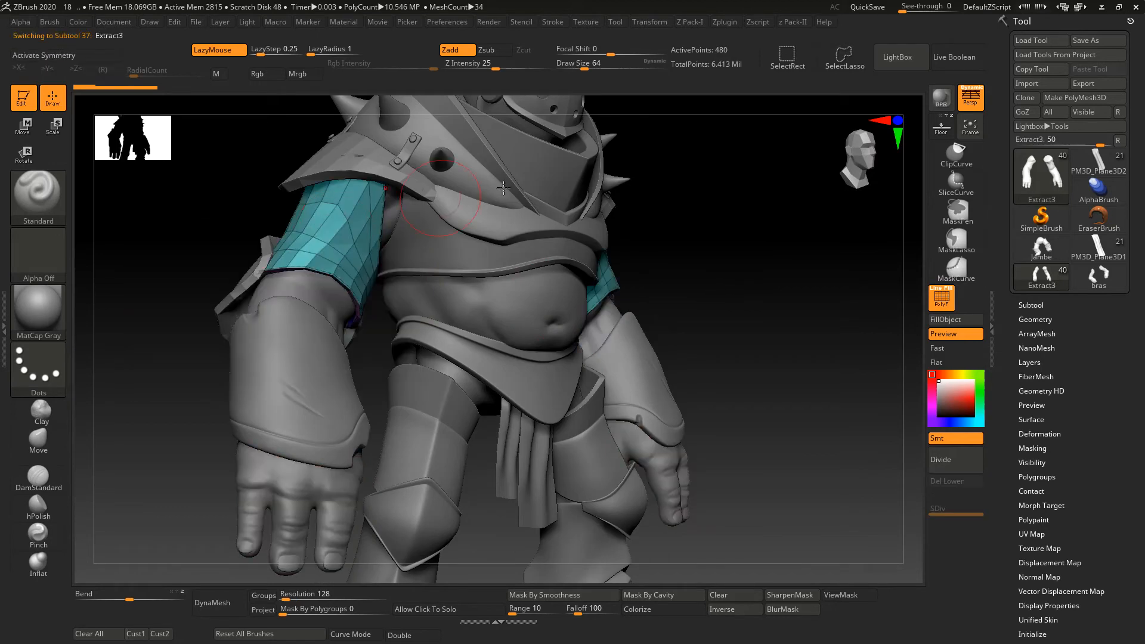
pyautogui.keyDown('alt'); pyautogui.moveTo(732, 219); pyautogui.dragTo(749, 299); pyautogui.keyUp('alt')
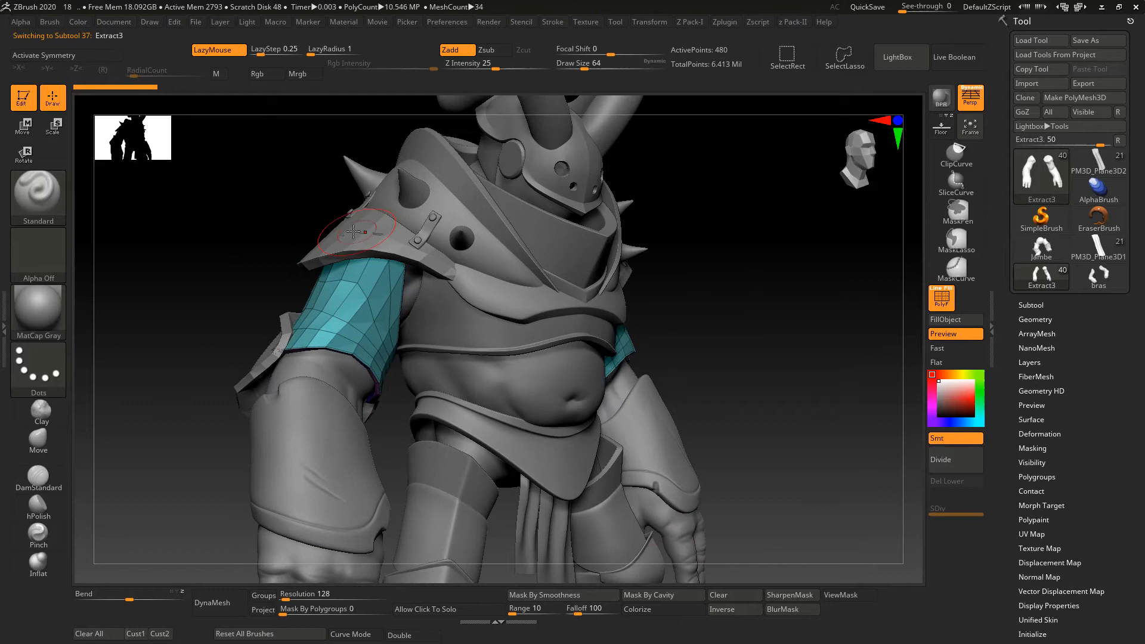
pyautogui.keyDown('alt'); pyautogui.moveTo(725, 310); pyautogui.dragTo(756, 360); pyautogui.keyUp('alt')
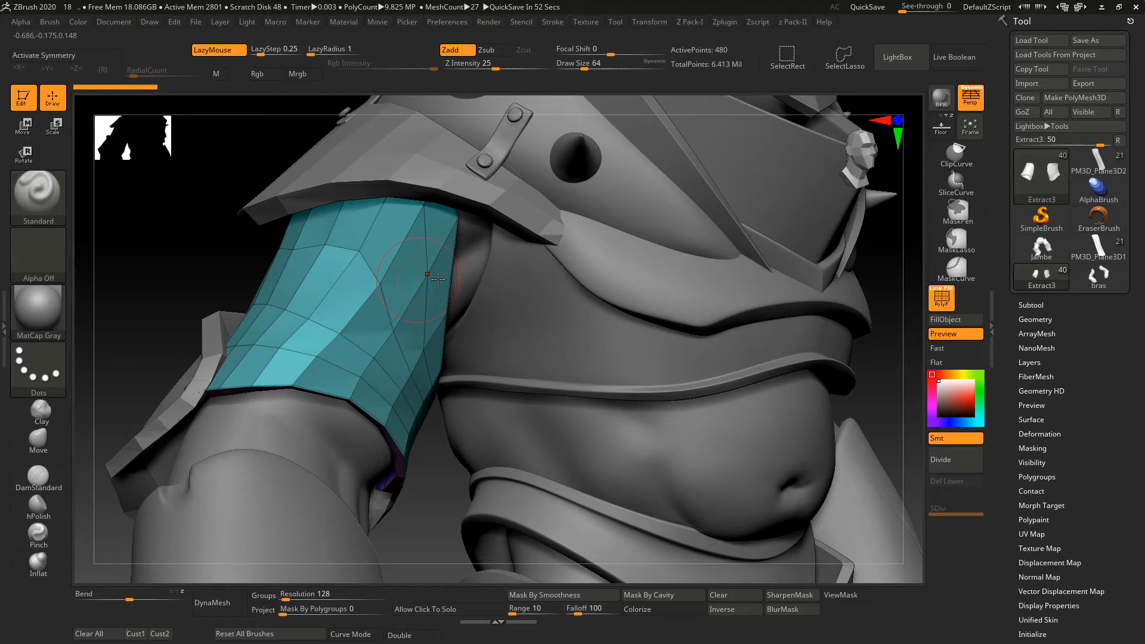
# Step: Select the chest band subtool, re-enable Allow Click To Solo and isolate the band to examine its topology
pyautogui.keyDown('alt'); pyautogui.click(596, 319); pyautogui.keyUp('alt')
pyautogui.keyDown('alt'); pyautogui.moveTo(894, 357); pyautogui.dragTo(741, 375); pyautogui.keyUp('alt')
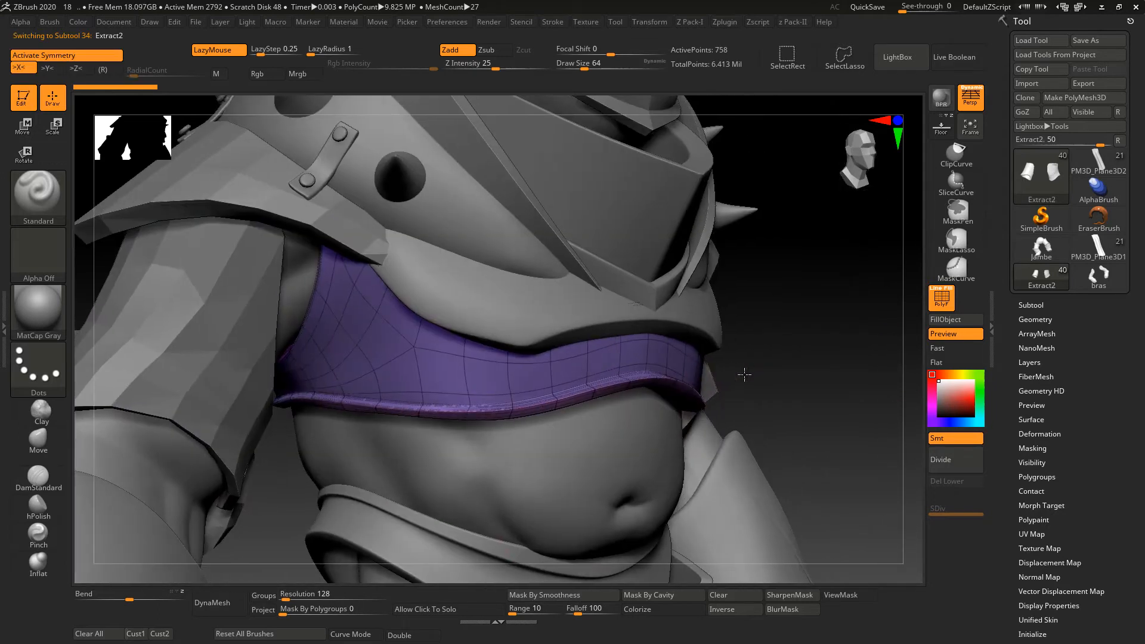
pyautogui.click(417, 609)
pyautogui.click(833, 403)
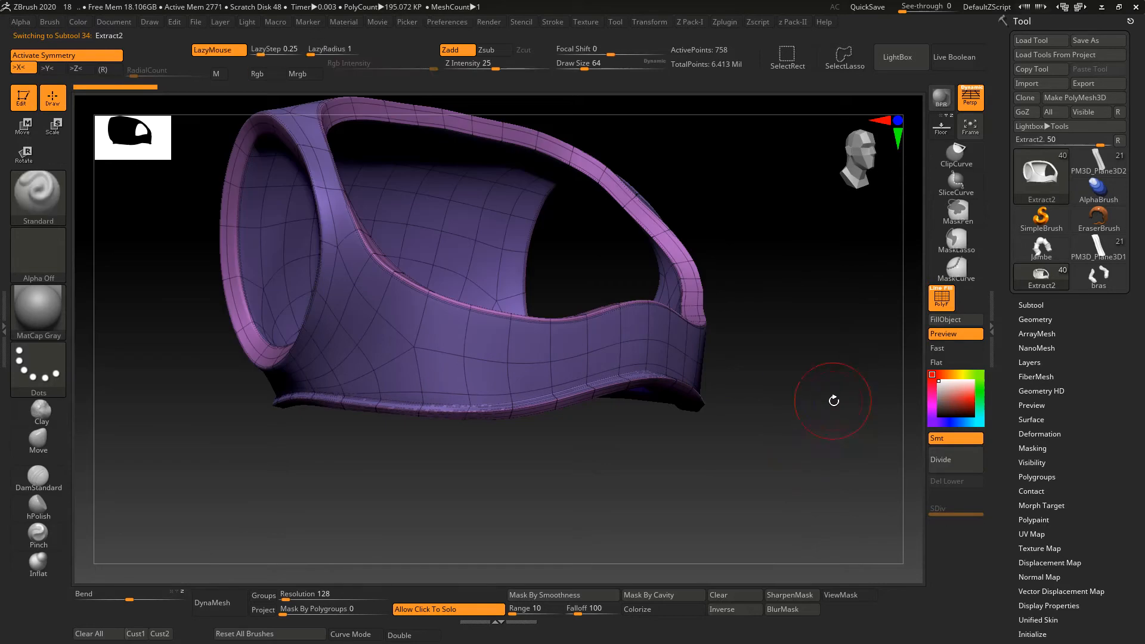
pyautogui.hotkey('shift', 'd')
pyautogui.moveTo(817, 409)
pyautogui.mouseDown()
pyautogui.moveTo(822, 441)
pyautogui.moveTo(807, 454)
pyautogui.moveTo(840, 427)
pyautogui.moveTo(813, 404)
pyautogui.moveTo(753, 410)
pyautogui.moveTo(751, 420)
pyautogui.mouseUp()
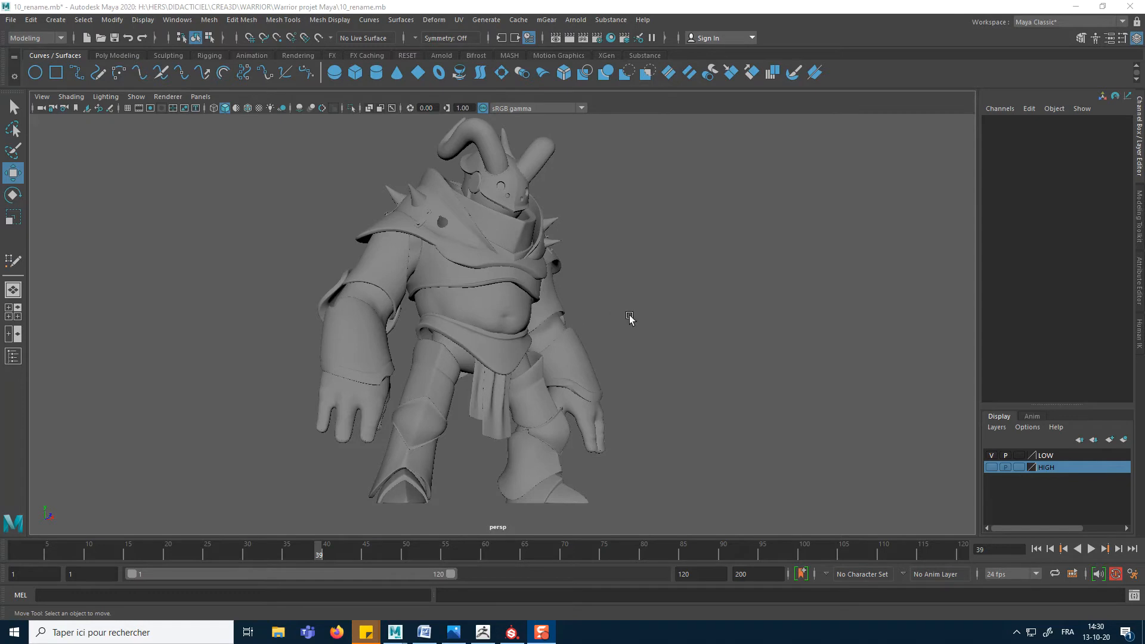
# Step: Switch to Maya, select the low-poly arm, hide the LOW layer and show the HIGH layer
pyautogui.moveTo(642, 327)
pyautogui.keyDown('alt'); pyautogui.mouseDown()
pyautogui.moveTo(636, 340)
pyautogui.moveTo(656, 332)
pyautogui.mouseUp(); pyautogui.keyUp('alt')
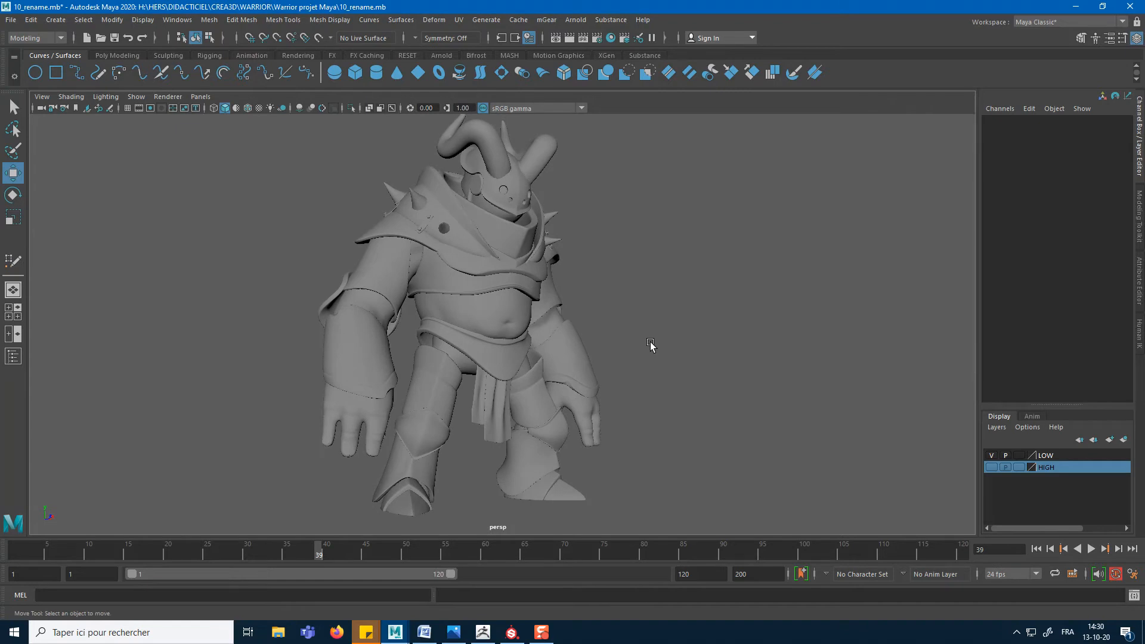
pyautogui.click(376, 422)
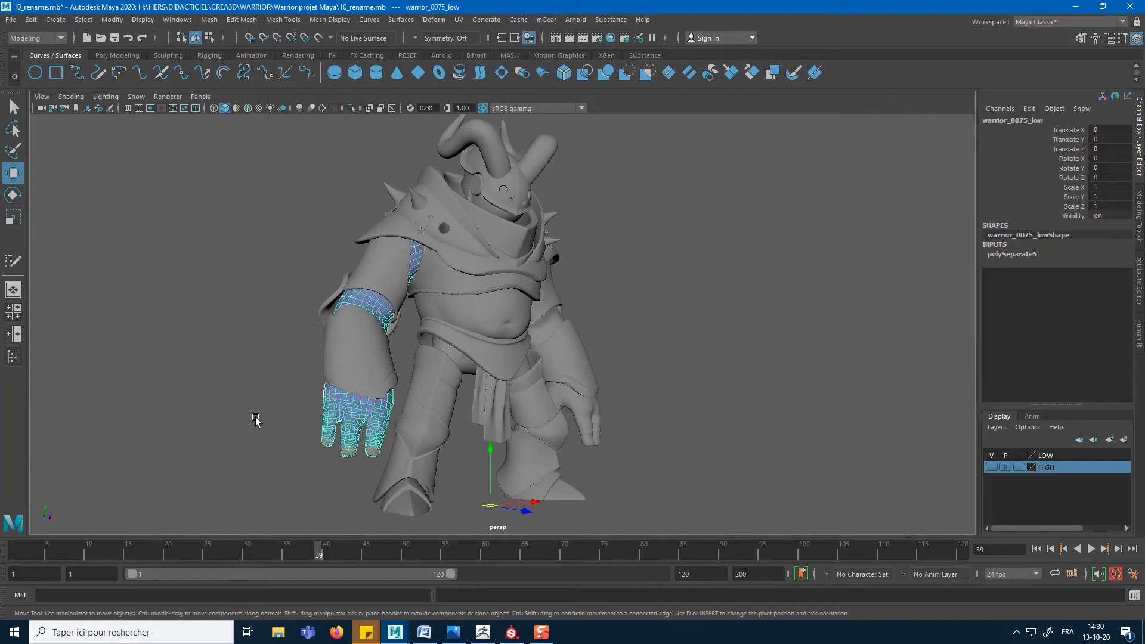
pyautogui.click(991, 456)
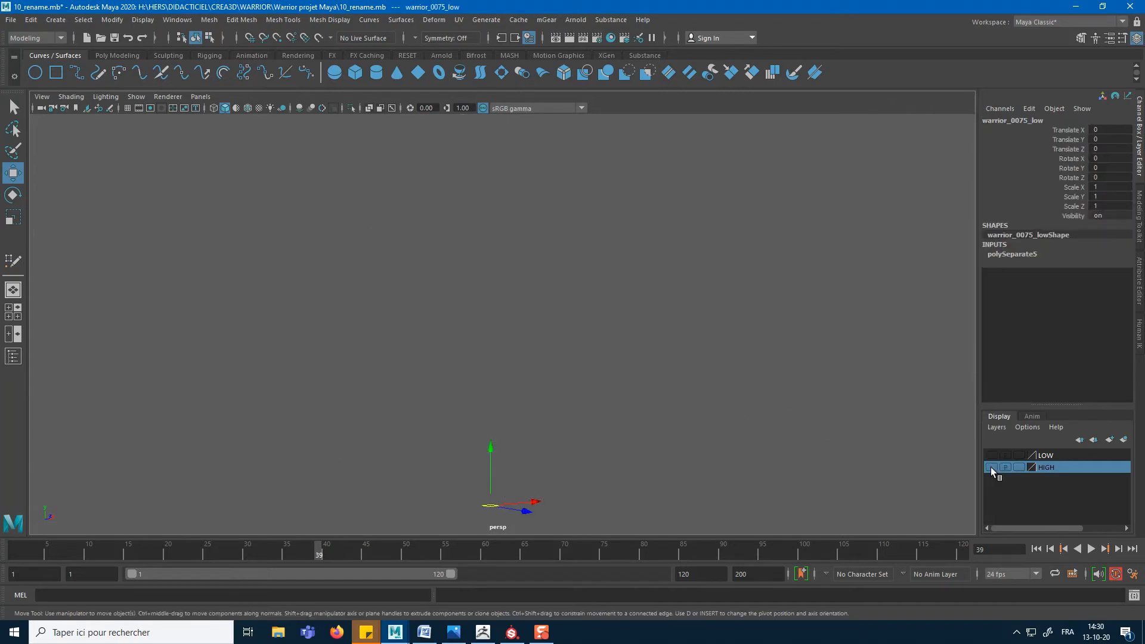
pyautogui.click(991, 468)
# Step: Select the high-resolution arm mesh and examine its wireframe density up close and in full
pyautogui.moveTo(299, 354); pyautogui.dragTo(401, 439)
pyautogui.keyDown('alt'); pyautogui.moveTo(399, 428); pyautogui.dragTo(467, 387, button='right'); pyautogui.keyUp('alt')
pyautogui.keyDown('alt'); pyautogui.moveTo(467, 387); pyautogui.dragTo(668, 336, button='middle'); pyautogui.keyUp('alt')
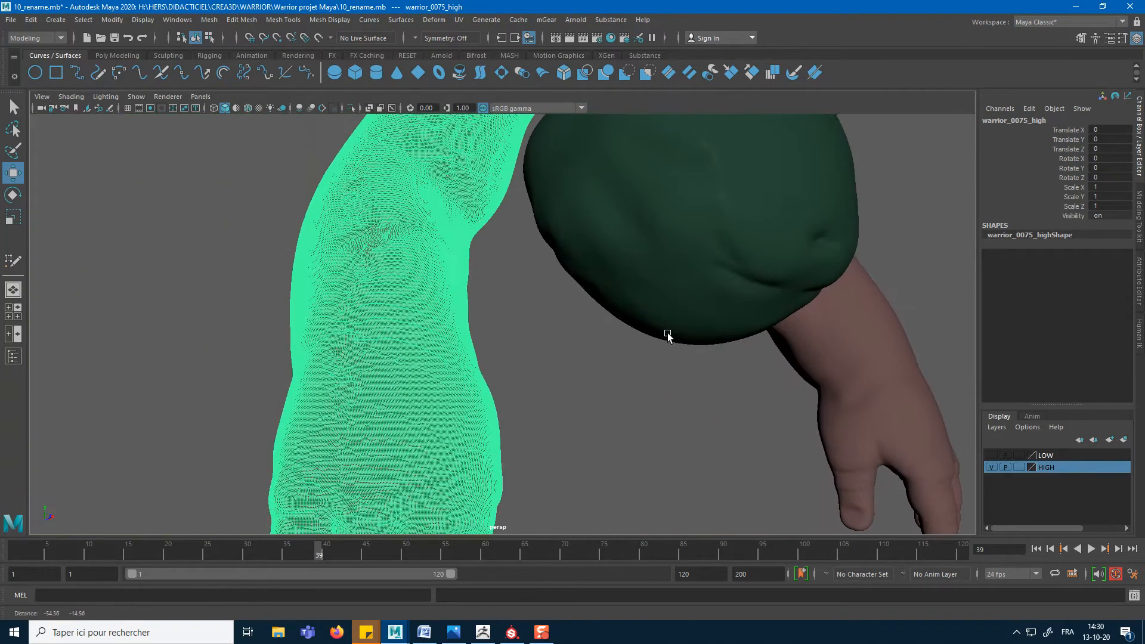
pyautogui.keyDown('alt'); pyautogui.moveTo(626, 397); pyautogui.dragTo(435, 390, button='right'); pyautogui.keyUp('alt')
pyautogui.keyDown('alt'); pyautogui.moveTo(802, 289); pyautogui.dragTo(698, 329, button='middle'); pyautogui.keyUp('alt')
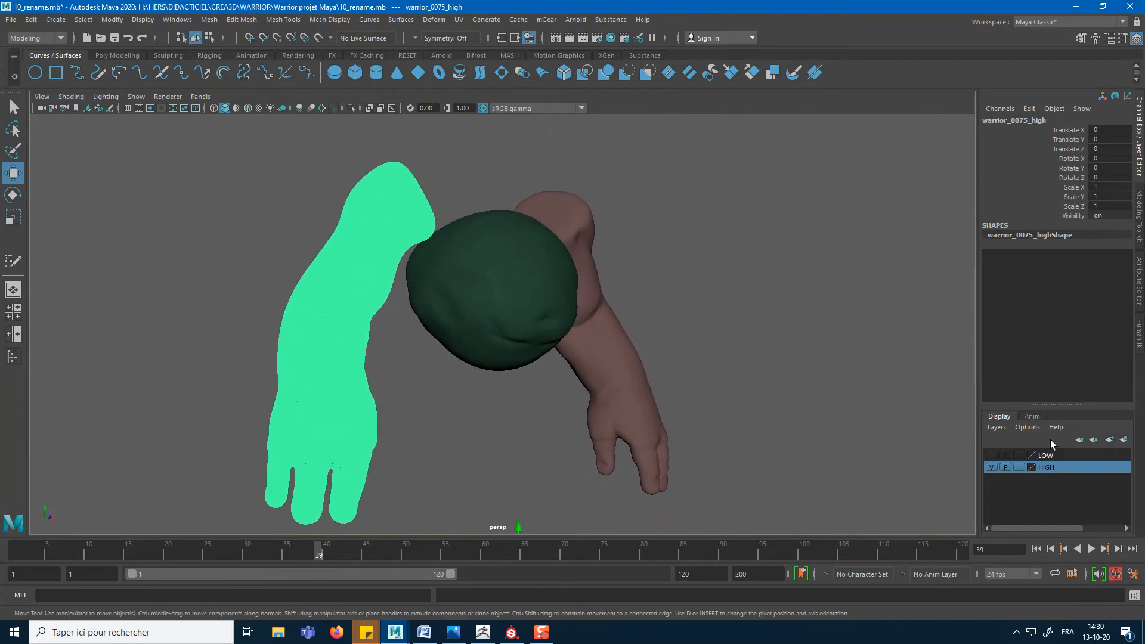
# Step: Show the LOW layer instead of HIGH and select the belly, chest band and arm meshes to inspect their topology
pyautogui.click(991, 466)
pyautogui.click(991, 455)
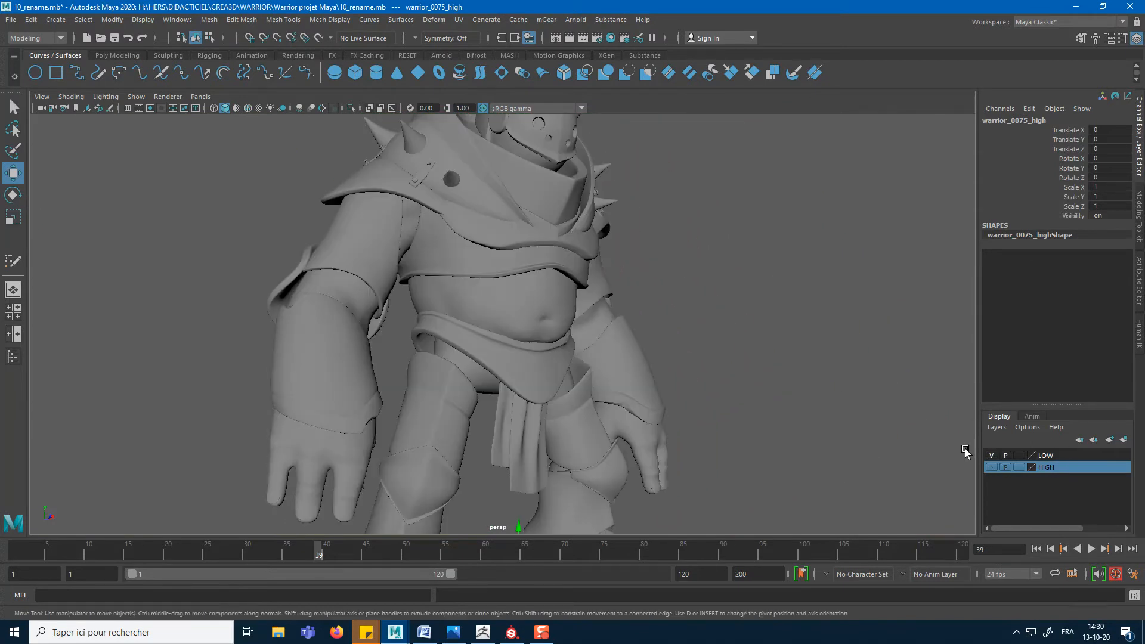
pyautogui.click(520, 305)
pyautogui.click(436, 258)
pyautogui.keyDown('alt'); pyautogui.moveTo(724, 237); pyautogui.dragTo(612, 326); pyautogui.keyUp('alt')
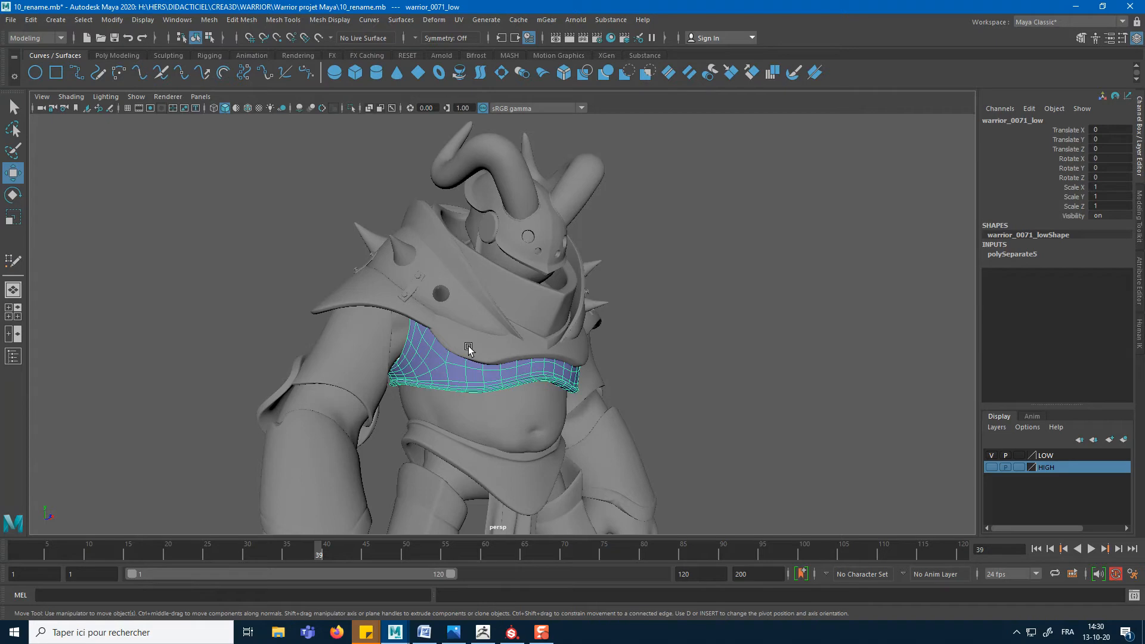
pyautogui.keyDown('alt'); pyautogui.moveTo(475, 402); pyautogui.dragTo(553, 226, button='middle'); pyautogui.keyUp('alt')
pyautogui.click(374, 366)
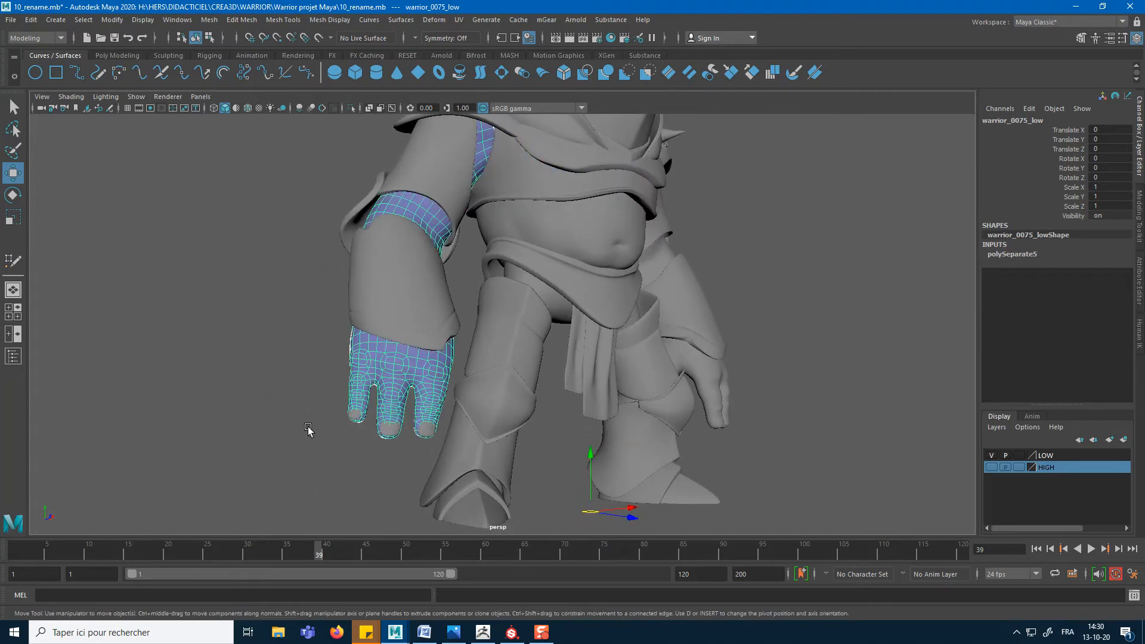
# Step: Show the HIGH layer over the low-poly model and select the high-resolution arm at the hand
pyautogui.click(991, 468)
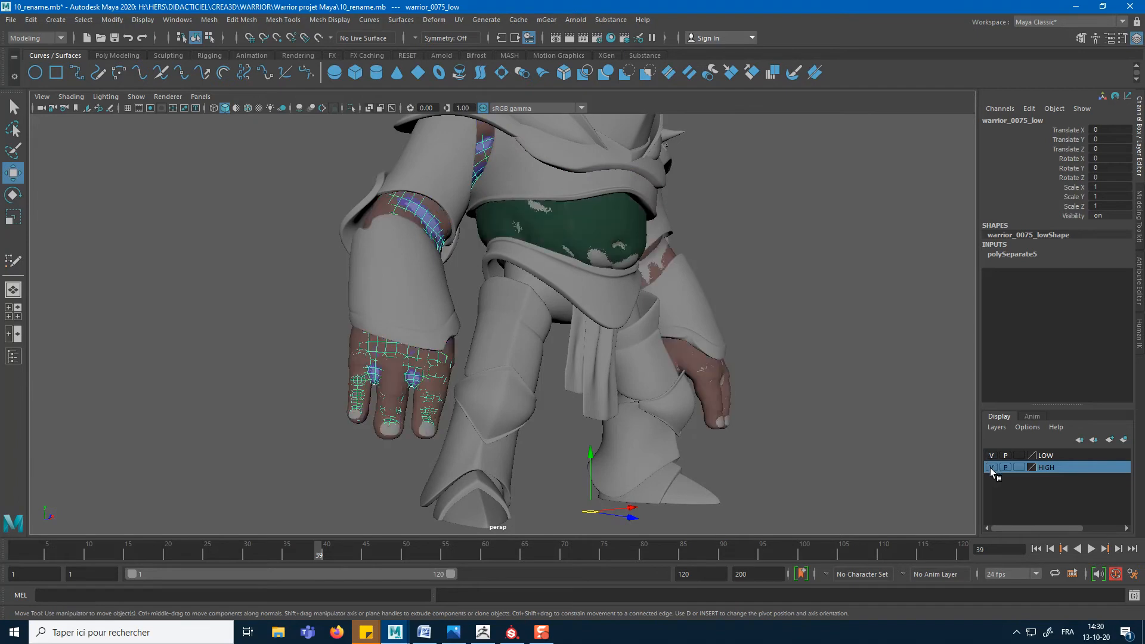
pyautogui.scroll(5, 349, 424)
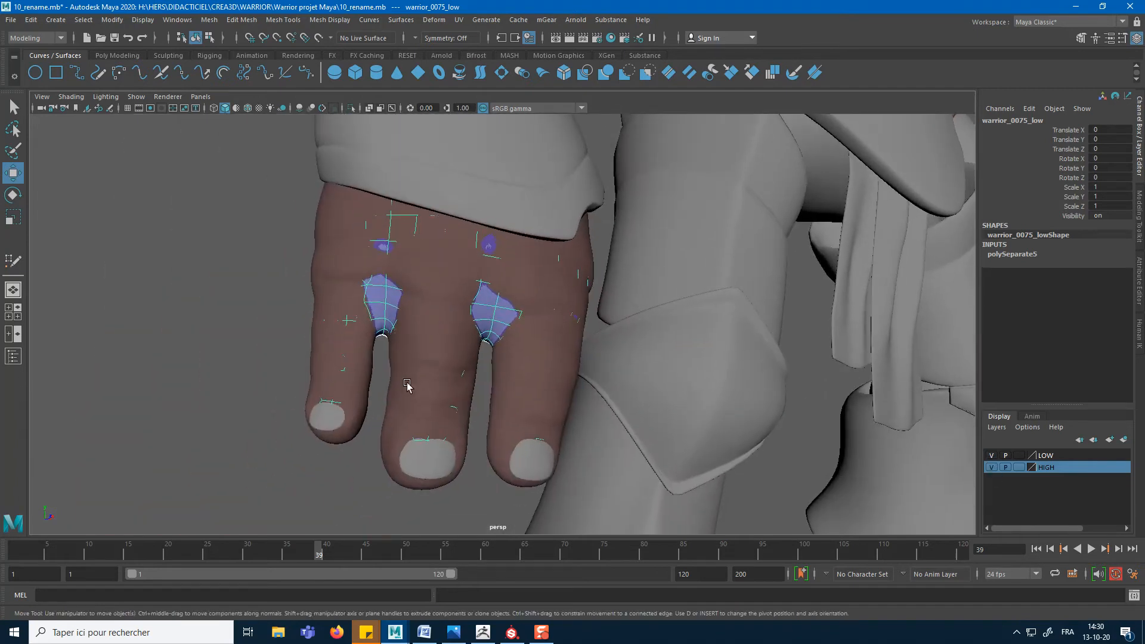
pyautogui.click(394, 381)
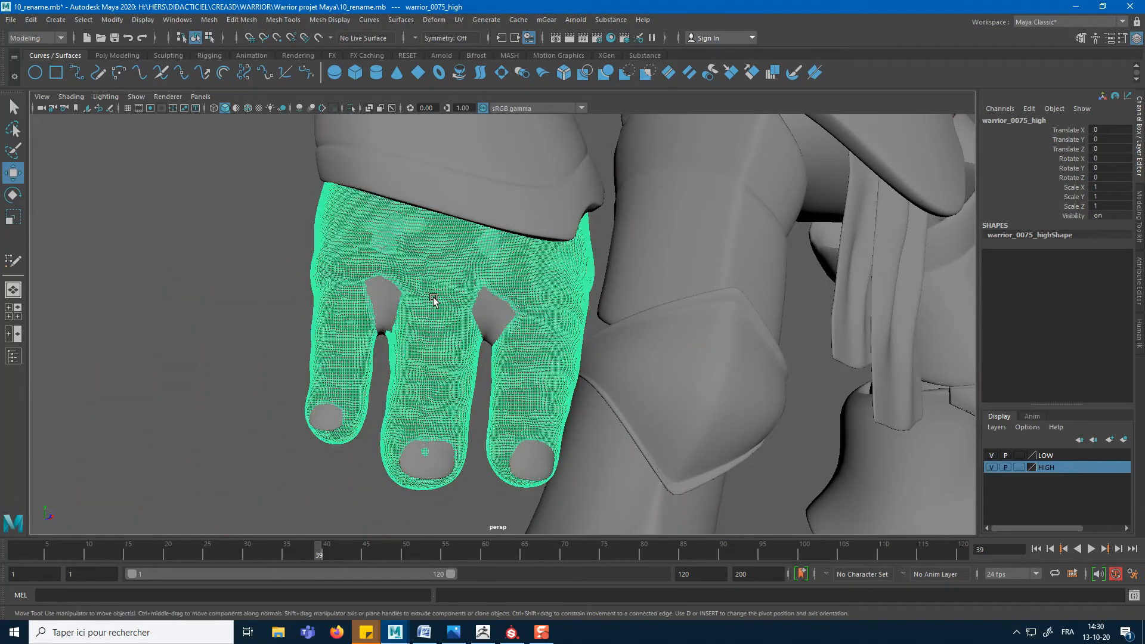
pyautogui.keyDown('alt'); pyautogui.moveTo(435, 302); pyautogui.dragTo(370, 329, button='middle'); pyautogui.keyUp('alt')
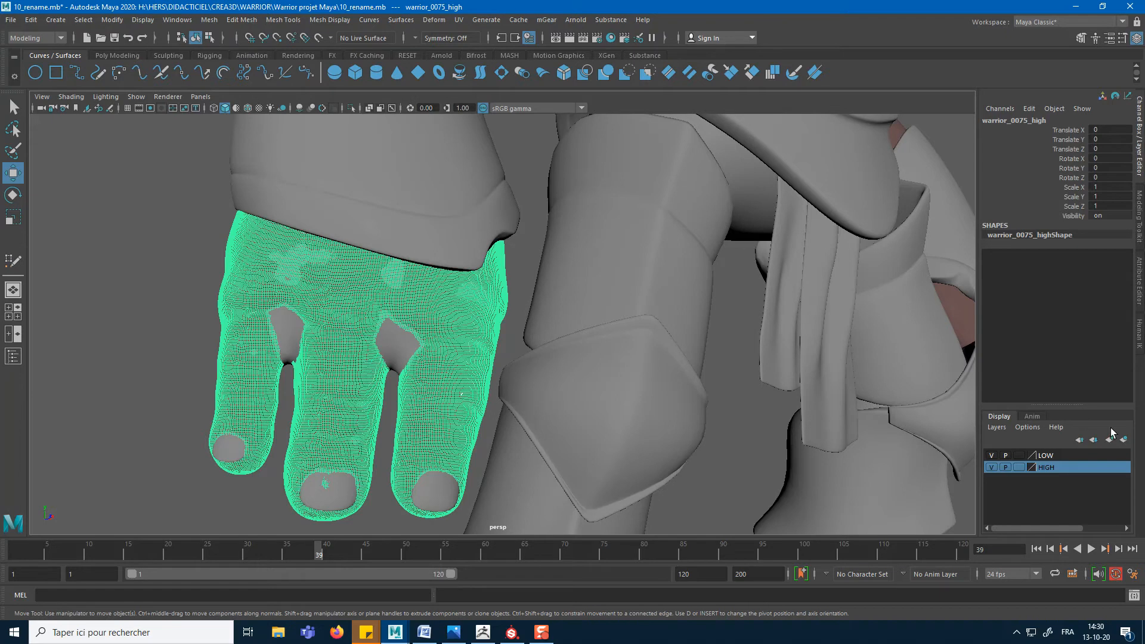
# Step: Create a new display layer for the selected arm, hide the LOW layer and leave the HIGH layer visible
pyautogui.click(1123, 440)
pyautogui.click(991, 467)
pyautogui.click(993, 477)
pyautogui.click(993, 478)
pyautogui.click(993, 478)
pyautogui.click(992, 478)
pyautogui.click(675, 386)
# Step: Make the high-resolution arm a live surface and activate Quad Draw in the Modeling Toolkit
pyautogui.keyDown('alt'); pyautogui.moveTo(676, 380); pyautogui.dragTo(598, 334, button='right'); pyautogui.keyUp('alt')
pyautogui.keyDown('alt'); pyautogui.moveTo(598, 334); pyautogui.dragTo(578, 384, button='middle'); pyautogui.keyUp('alt')
pyautogui.click(484, 374)
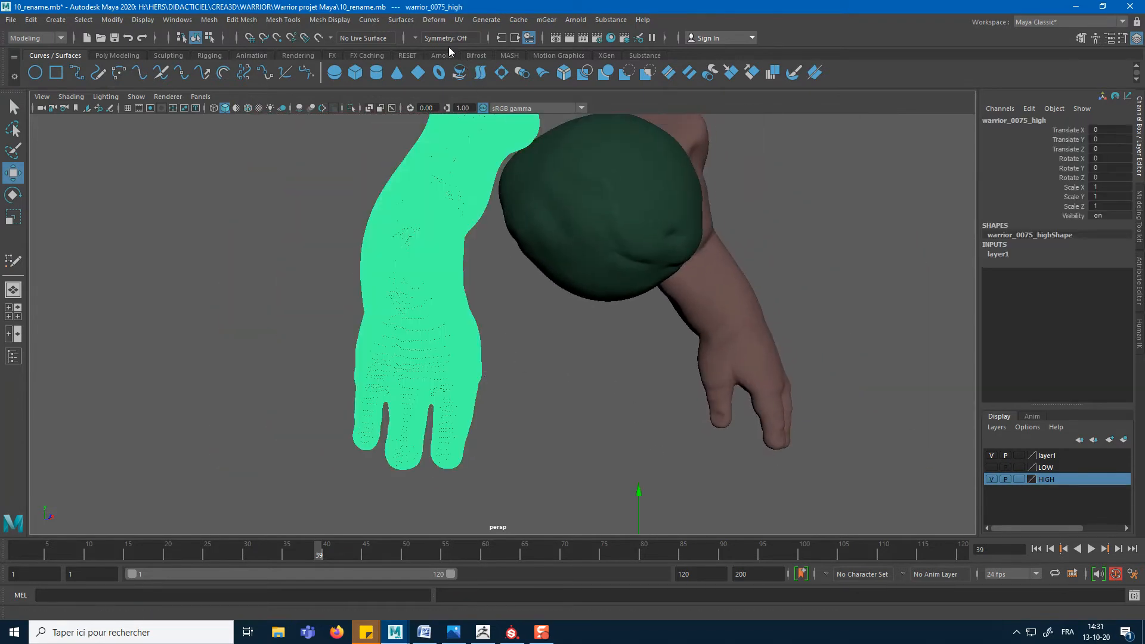
pyautogui.click(317, 37)
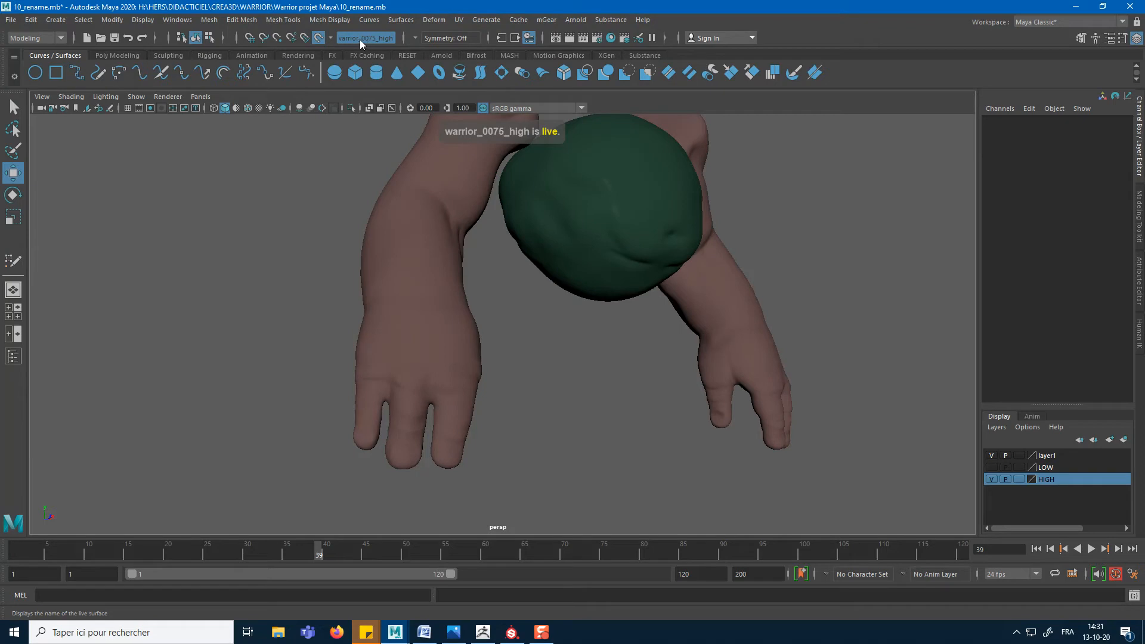
pyautogui.click(1081, 38)
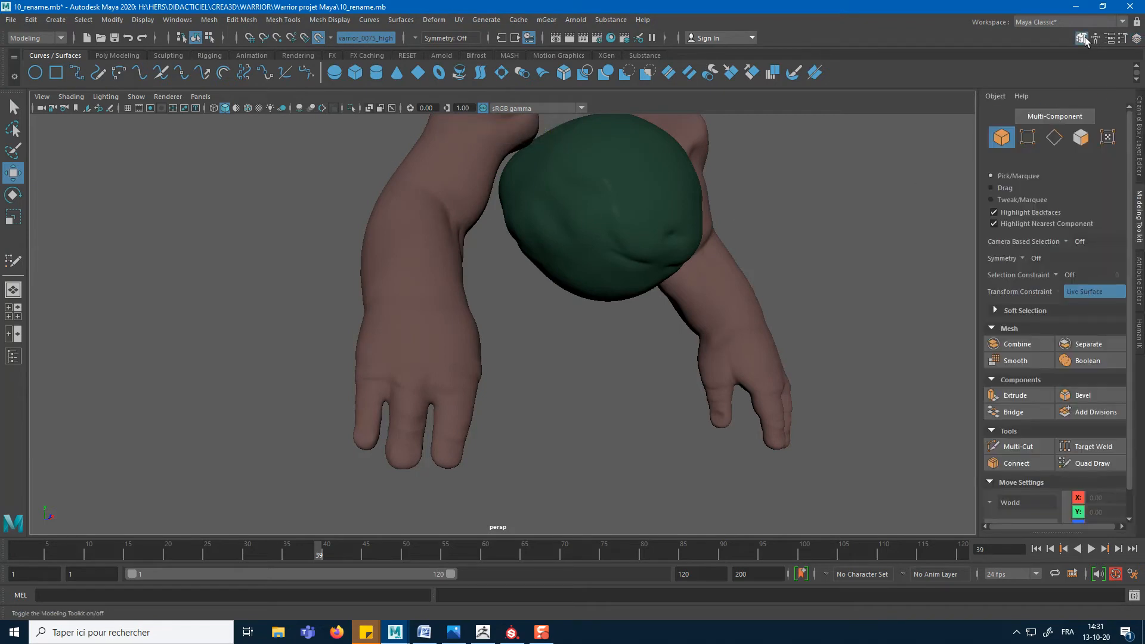
pyautogui.click(1092, 467)
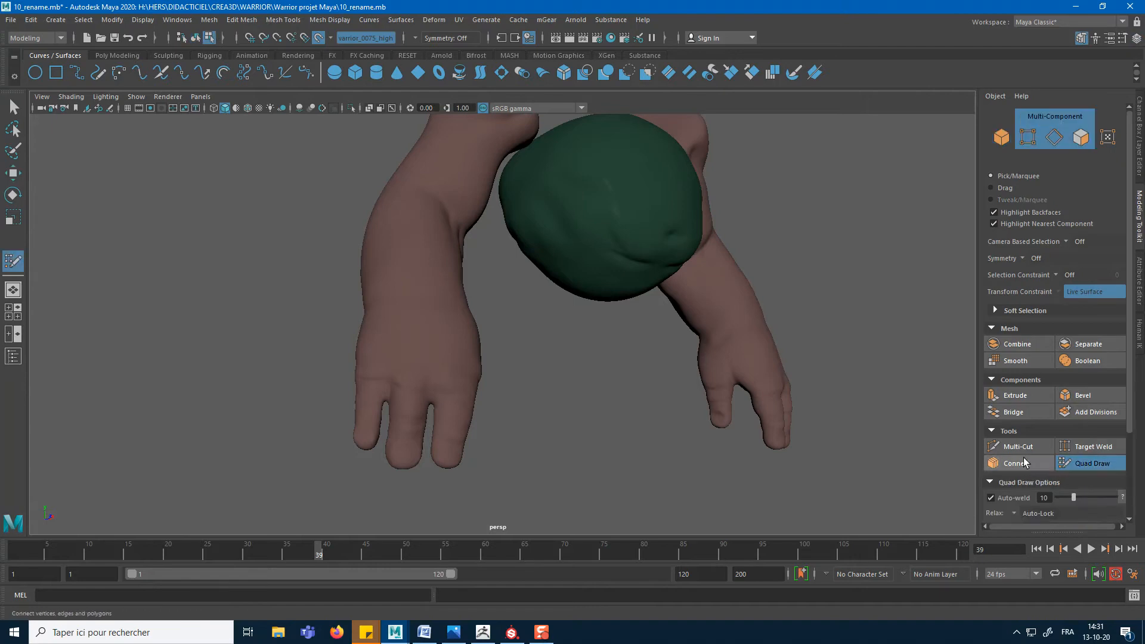
# Step: Draw two stacked quads with Quad Draw on the back of the hand
pyautogui.scroll(9, 554, 411)
pyautogui.keyDown('alt'); pyautogui.moveTo(555, 411); pyautogui.dragTo(676, 366, button='middle'); pyautogui.keyUp('alt')
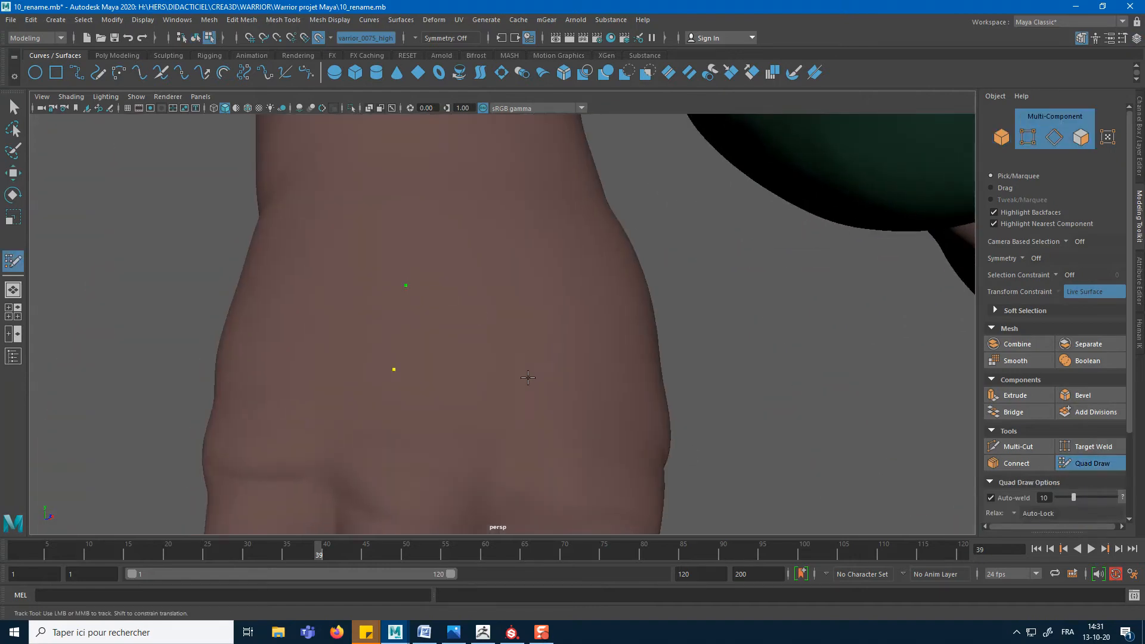
pyautogui.keyDown('shift'); pyautogui.click(480, 321); pyautogui.keyUp('shift')
pyautogui.keyDown('alt'); pyautogui.moveTo(697, 409); pyautogui.dragTo(696, 315, button='middle'); pyautogui.keyUp('alt')
pyautogui.keyDown('shift'); pyautogui.click(455, 276); pyautogui.keyUp('shift')
# Step: Add a second column of two quads beside the first ones to form a 2-by-2 grid on the hand
pyautogui.keyDown('alt'); pyautogui.moveTo(471, 352); pyautogui.dragTo(432, 278, button='middle'); pyautogui.keyUp('alt')
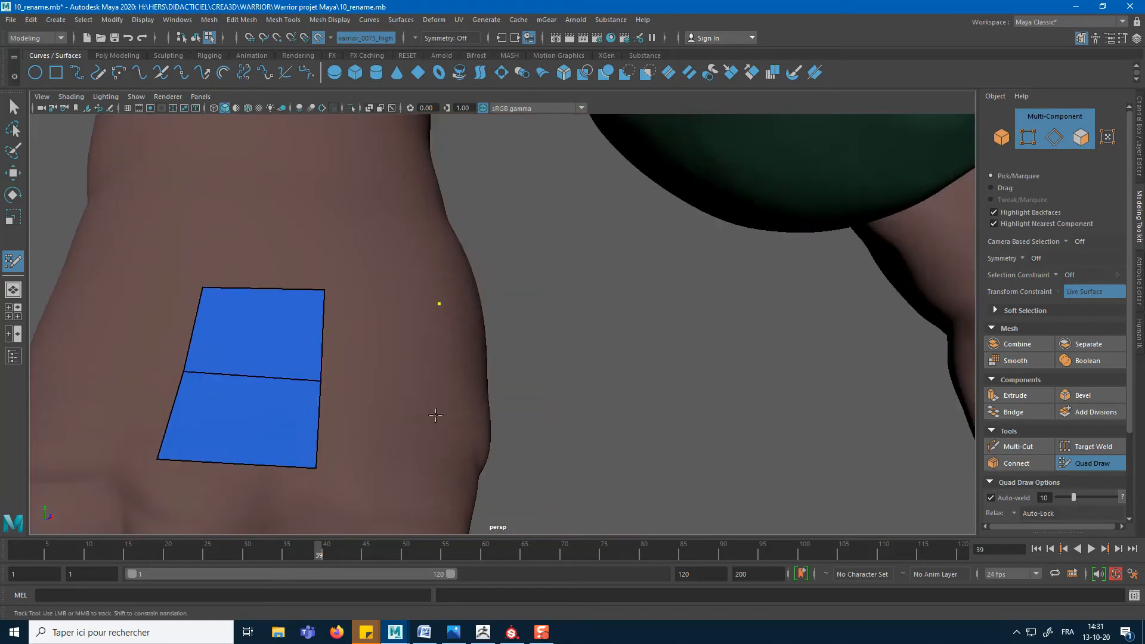
pyautogui.keyDown('shift'); pyautogui.click(391, 340); pyautogui.keyUp('shift')
pyautogui.click(428, 478)
pyautogui.keyDown('shift'); pyautogui.click(179, 457); pyautogui.keyUp('shift')
pyautogui.keyDown('alt'); pyautogui.moveTo(227, 324); pyautogui.dragTo(367, 292, button='middle'); pyautogui.keyUp('alt')
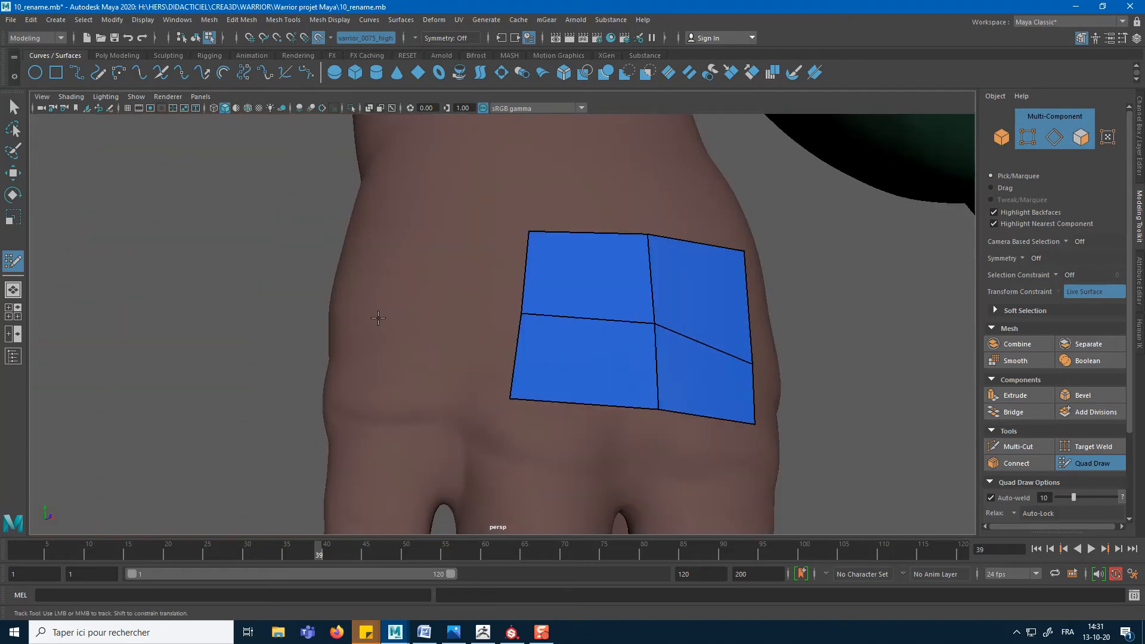
# Step: Add a third column of quads on the open side of the grid and widen it across the hand
pyautogui.moveTo(491, 257)
pyautogui.keyDown('alt'); pyautogui.mouseDown(button='middle')
pyautogui.moveTo(465, 262)
pyautogui.moveTo(463, 284)
pyautogui.moveTo(431, 283)
pyautogui.mouseUp(button='middle'); pyautogui.keyUp('alt')
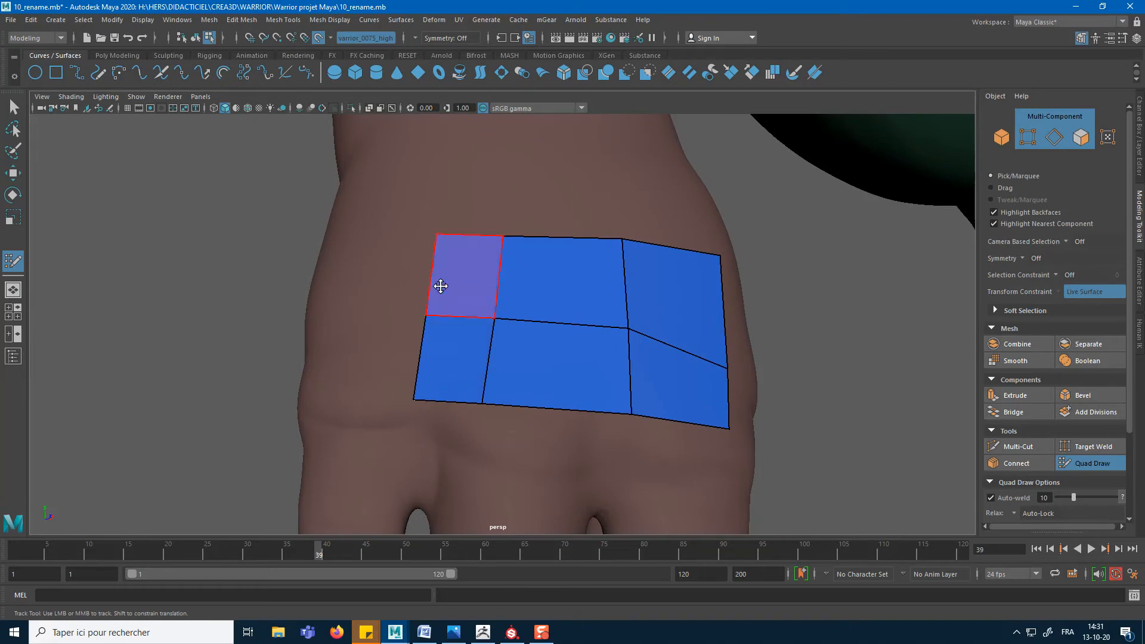
pyautogui.moveTo(431, 283); pyautogui.dragTo(376, 280)
pyautogui.moveTo(411, 399); pyautogui.dragTo(332, 389)
# Step: Extrude the grid's upper border edges twice to extend the quads past the wrist
pyautogui.keyDown('ctrl'); pyautogui.keyDown('shift'); pyautogui.moveTo(454, 236); pyautogui.dragTo(450, 135); pyautogui.keyUp('shift'); pyautogui.keyUp('ctrl')
pyautogui.keyDown('alt'); pyautogui.moveTo(450, 136); pyautogui.dragTo(458, 403, button='middle'); pyautogui.keyUp('alt')
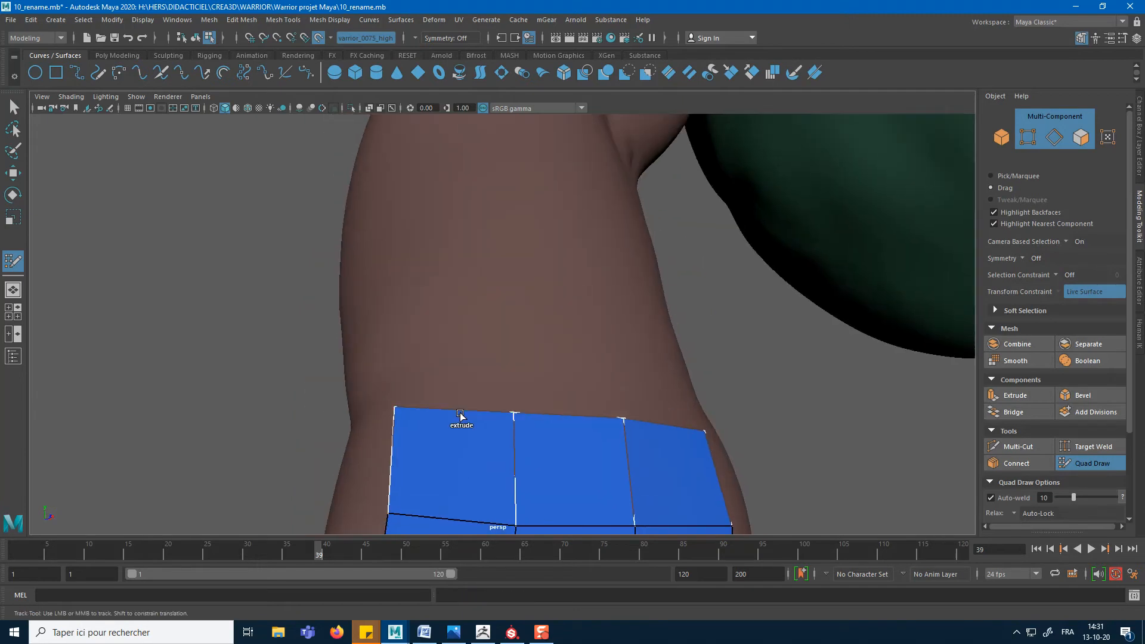
pyautogui.keyDown('ctrl'); pyautogui.keyDown('shift'); pyautogui.moveTo(460, 415); pyautogui.dragTo(439, 253); pyautogui.keyUp('shift'); pyautogui.keyUp('ctrl')
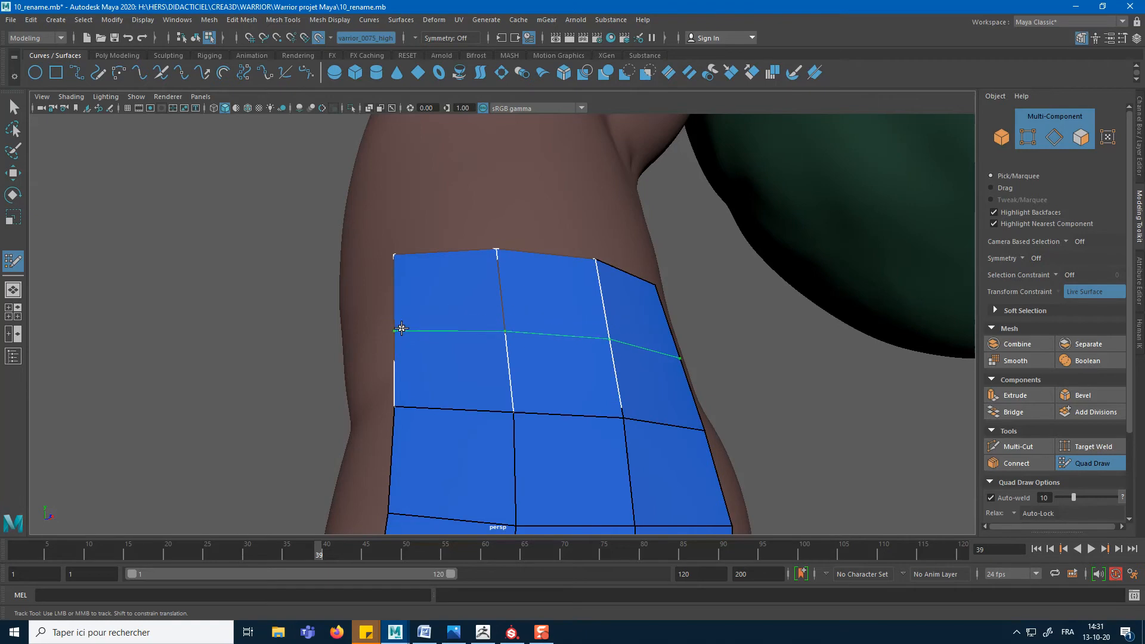
# Step: Insert a horizontal edge loop across the uppermost row, and add and delete a vertical loop in the middle column
pyautogui.keyDown('ctrl'); pyautogui.click(412, 323); pyautogui.keyUp('ctrl')
pyautogui.keyDown('ctrl'); pyautogui.click(547, 259); pyautogui.keyUp('ctrl')
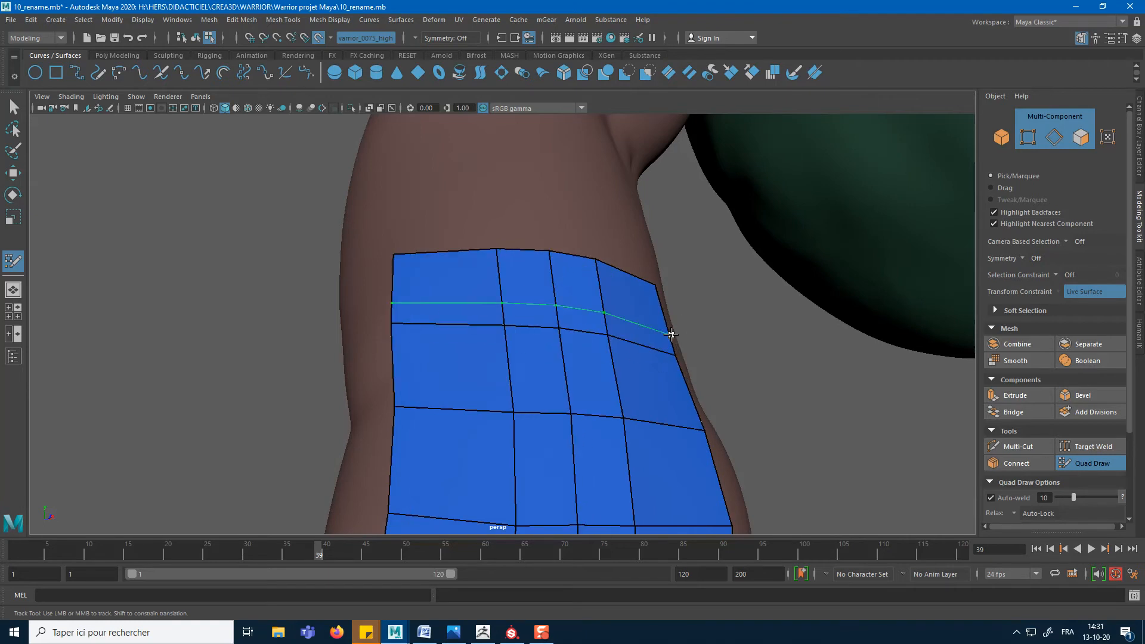
pyautogui.keyDown('ctrl'); pyautogui.keyDown('shift'); pyautogui.click(558, 310); pyautogui.keyUp('shift'); pyautogui.keyUp('ctrl')
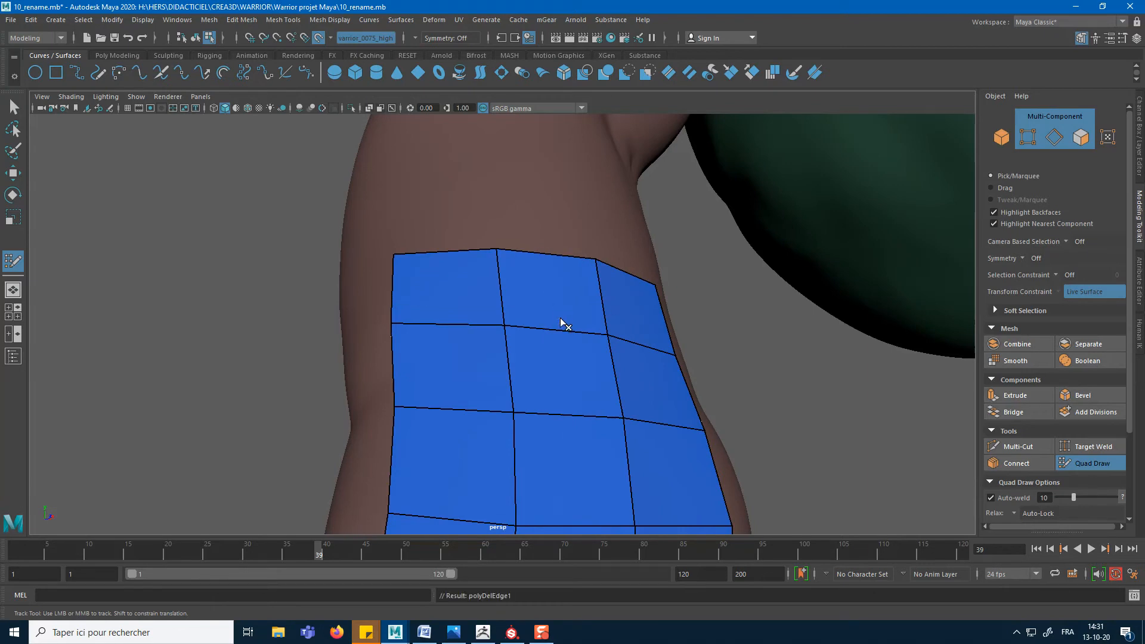
# Step: Adjust the two lowest vertices on the side border of the patch along the edge of the hand
pyautogui.keyDown('alt'); pyautogui.moveTo(623, 460); pyautogui.dragTo(606, 237, button='middle'); pyautogui.keyUp('alt')
pyautogui.keyDown('alt'); pyautogui.moveTo(544, 291); pyautogui.dragTo(658, 353); pyautogui.keyUp('alt')
pyautogui.moveTo(646, 421)
pyautogui.mouseDown()
pyautogui.moveTo(671, 430)
pyautogui.moveTo(653, 422)
pyautogui.mouseUp()
pyautogui.moveTo(656, 348); pyautogui.dragTo(666, 350)
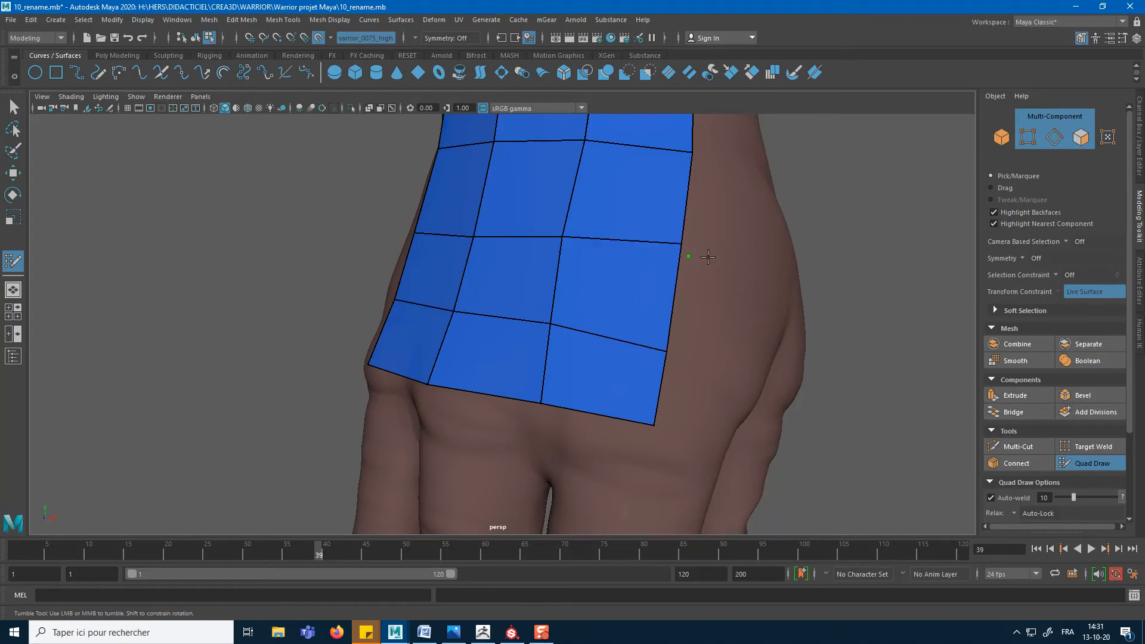
# Step: Place two points on the side of the hand and fill a quad joining them to the patch border
pyautogui.keyDown('alt'); pyautogui.moveTo(723, 273); pyautogui.dragTo(628, 292); pyautogui.keyUp('alt')
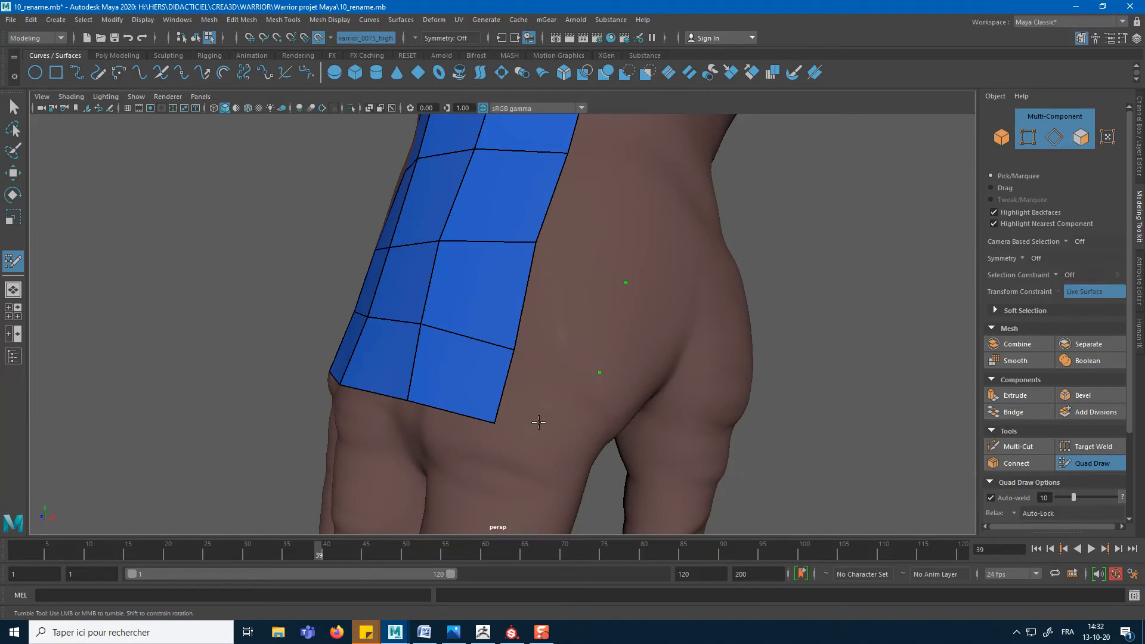
pyautogui.press('shift')
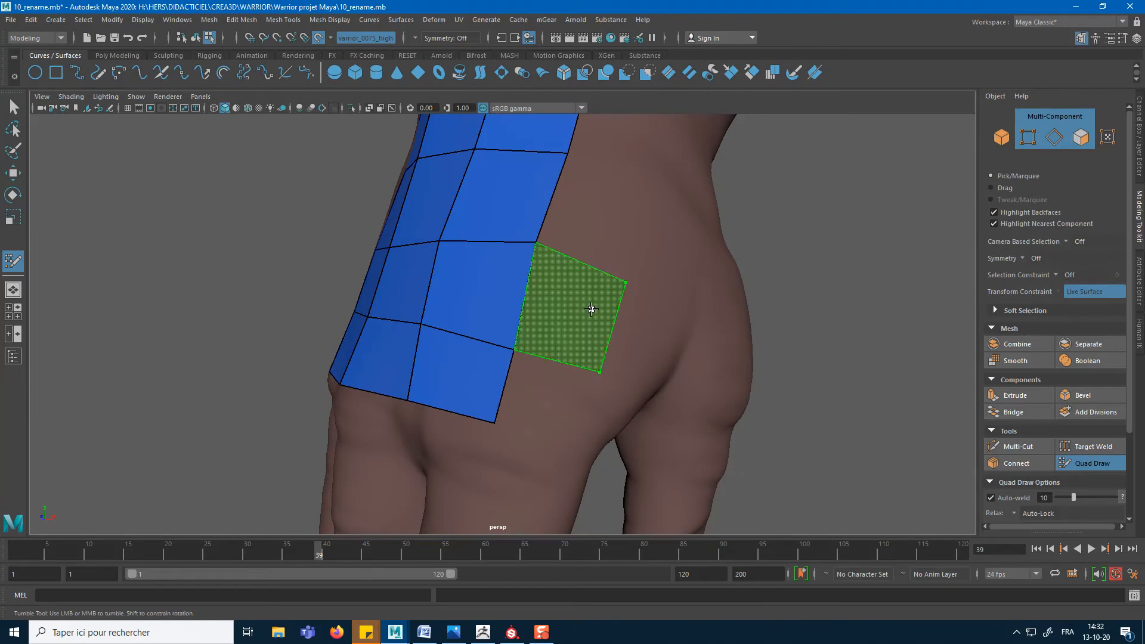
pyautogui.keyDown('shift'); pyautogui.click(590, 307); pyautogui.keyUp('shift')
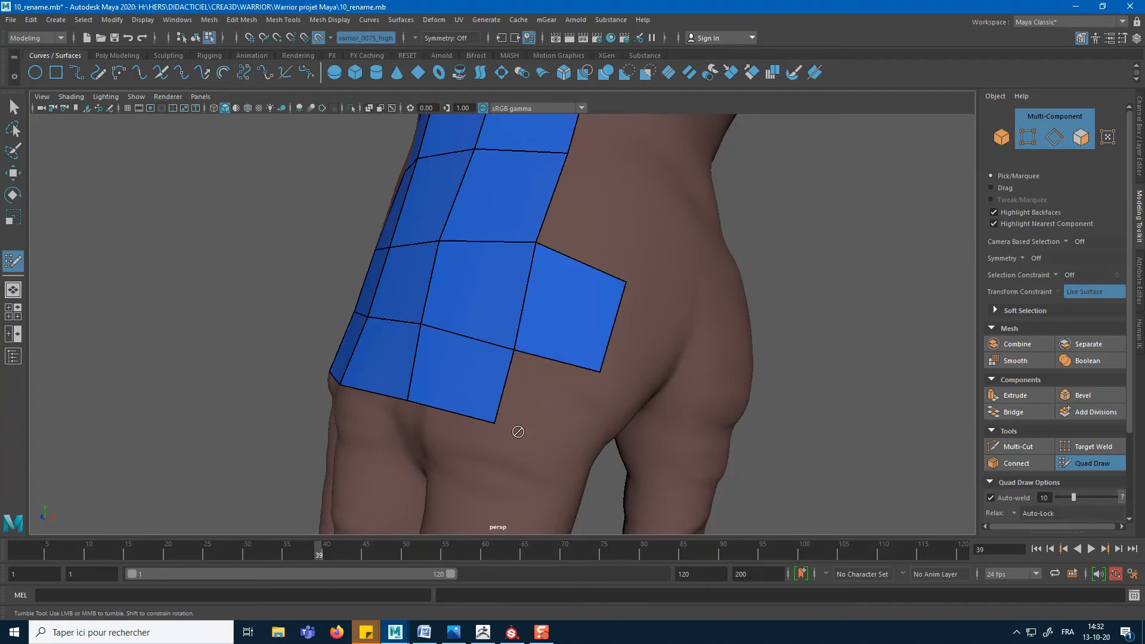
# Step: Fill the open corner on the side of the hand with a quad to square off the patch's lower border
pyautogui.keyDown('shift'); pyautogui.click(537, 390); pyautogui.keyUp('shift')
pyautogui.keyDown('alt'); pyautogui.moveTo(707, 397); pyautogui.dragTo(807, 378); pyautogui.keyUp('alt')
pyautogui.keyDown('alt'); pyautogui.moveTo(807, 378); pyautogui.dragTo(698, 360, button='right'); pyautogui.keyUp('alt')
pyautogui.keyDown('alt'); pyautogui.moveTo(697, 360); pyautogui.dragTo(675, 392, button='middle'); pyautogui.keyUp('alt')
pyautogui.moveTo(517, 325); pyautogui.dragTo(513, 323)
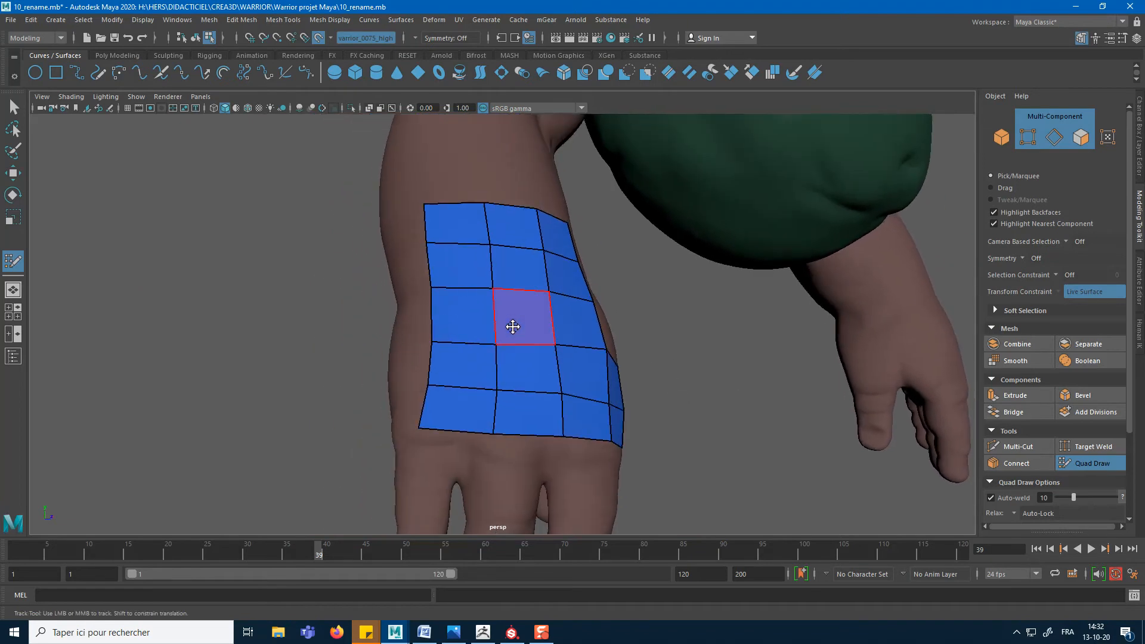
pyautogui.keyDown('alt'); pyautogui.moveTo(512, 326); pyautogui.dragTo(550, 333, button='right'); pyautogui.keyUp('alt')
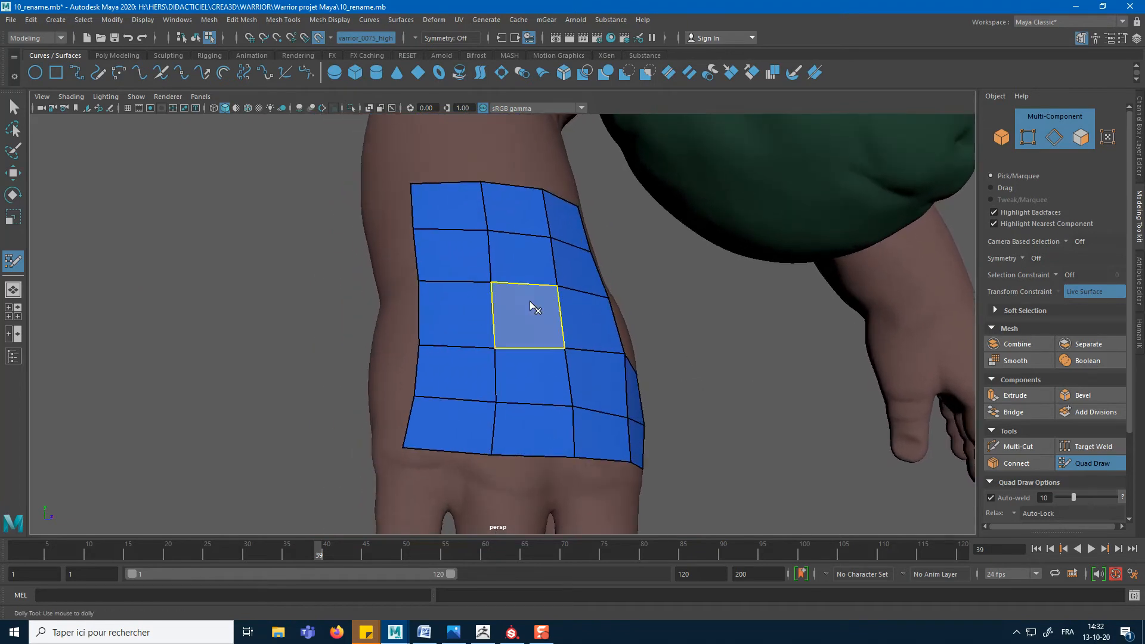
pyautogui.press('capslock')
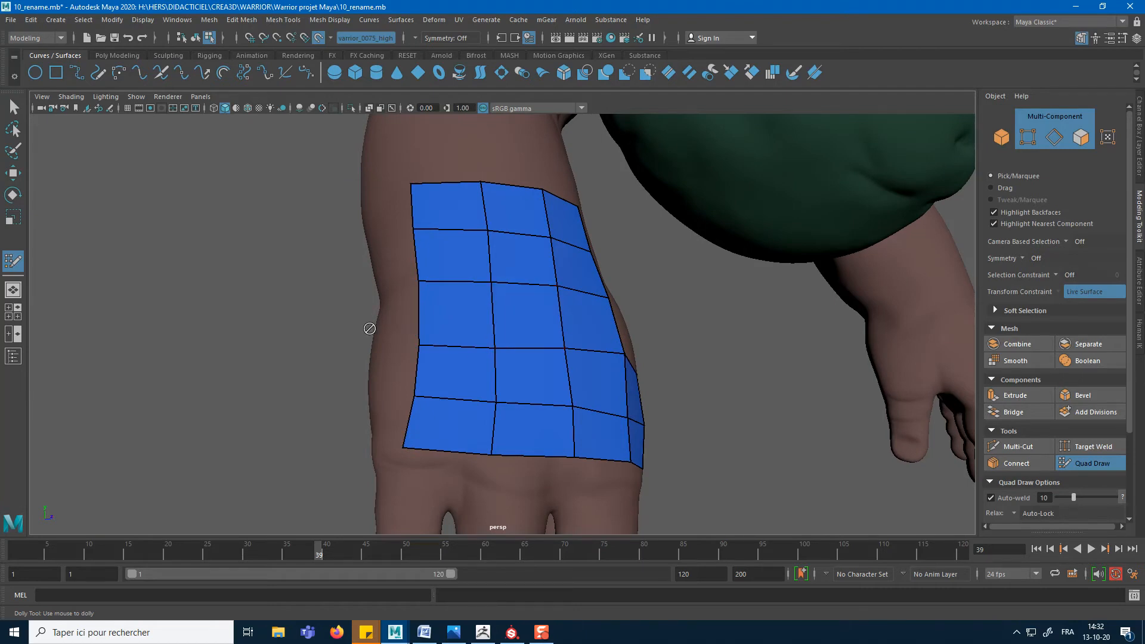
# Step: Insert vertical edge loops in the patch's columns and additional horizontal loops across its middle rows
pyautogui.keyDown('alt'); pyautogui.moveTo(370, 329); pyautogui.dragTo(392, 325); pyautogui.keyUp('alt')
pyautogui.keyDown('ctrl'); pyautogui.click(454, 280); pyautogui.keyUp('ctrl')
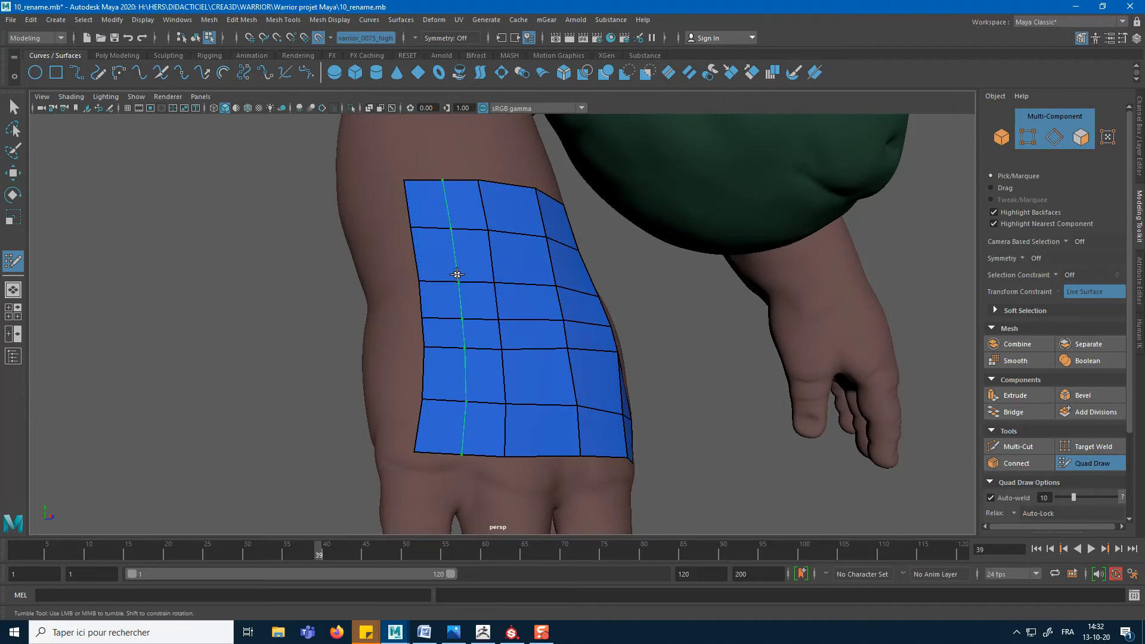
pyautogui.keyDown('ctrl'); pyautogui.click(503, 280); pyautogui.keyUp('ctrl')
pyautogui.keyDown('ctrl'); pyautogui.click(587, 290); pyautogui.keyUp('ctrl')
pyautogui.keyDown('ctrl'); pyautogui.click(563, 336); pyautogui.keyUp('ctrl')
pyautogui.keyDown('alt'); pyautogui.moveTo(730, 351); pyautogui.dragTo(669, 356); pyautogui.keyUp('alt')
# Step: Relax the interior vertices to even out the grid, and adjust vertices on the patch's side and lower borders
pyautogui.moveTo(534, 343)
pyautogui.keyDown('shift'); pyautogui.mouseDown()
pyautogui.moveTo(473, 335)
pyautogui.moveTo(521, 304)
pyautogui.moveTo(574, 350)
pyautogui.moveTo(527, 395)
pyautogui.moveTo(435, 360)
pyautogui.moveTo(467, 317)
pyautogui.moveTo(516, 186)
pyautogui.mouseUp(); pyautogui.keyUp('shift')
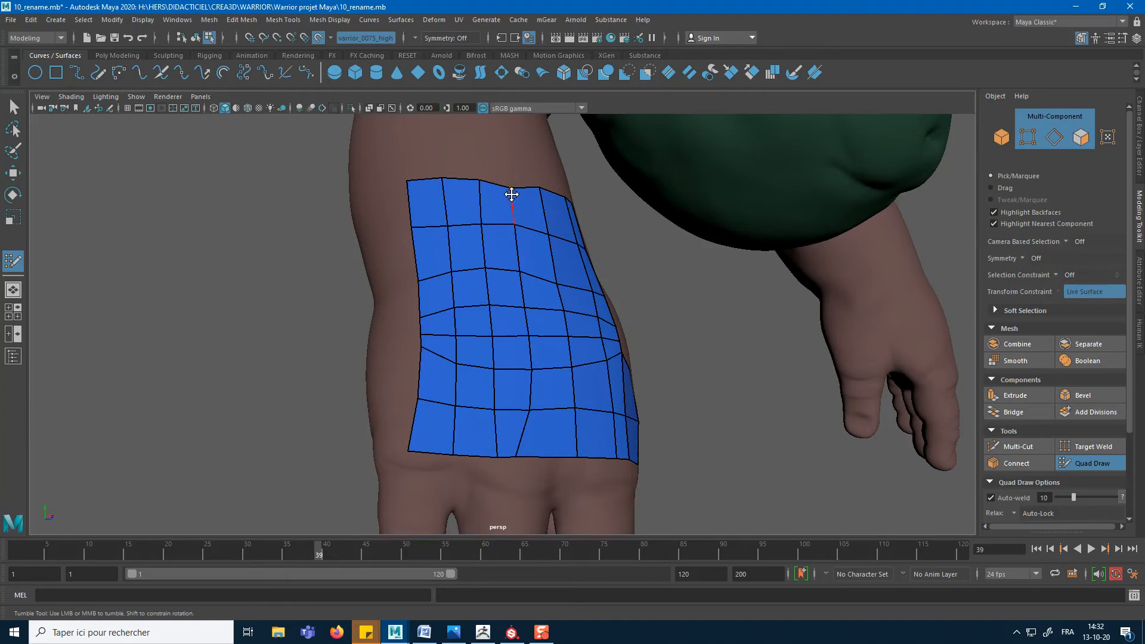
pyautogui.scroll(3, 489, 280)
pyautogui.moveTo(400, 383); pyautogui.dragTo(451, 388)
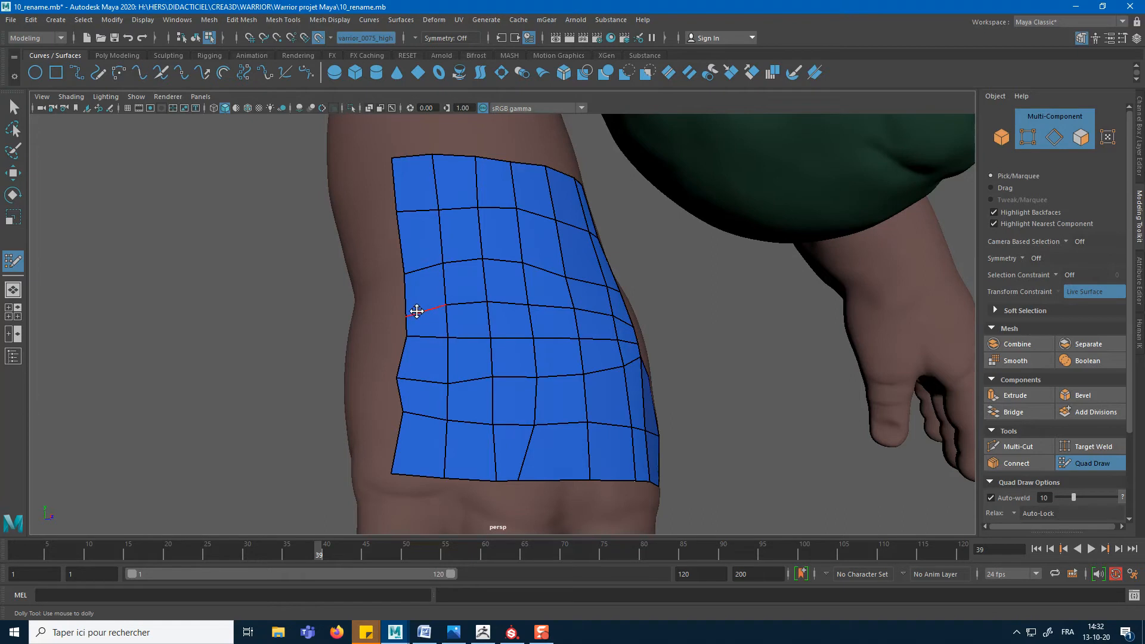
pyautogui.moveTo(475, 310)
pyautogui.keyDown('shift'); pyautogui.mouseDown()
pyautogui.moveTo(444, 332)
pyautogui.moveTo(501, 383)
pyautogui.moveTo(493, 437)
pyautogui.moveTo(519, 471)
pyautogui.moveTo(593, 373)
pyautogui.moveTo(616, 375)
pyautogui.moveTo(516, 413)
pyautogui.moveTo(519, 262)
pyautogui.moveTo(503, 230)
pyautogui.moveTo(459, 214)
pyautogui.moveTo(574, 360)
pyautogui.moveTo(516, 427)
pyautogui.moveTo(513, 408)
pyautogui.moveTo(500, 444)
pyautogui.mouseUp(); pyautogui.keyUp('shift')
pyautogui.moveTo(523, 484); pyautogui.dragTo(540, 483)
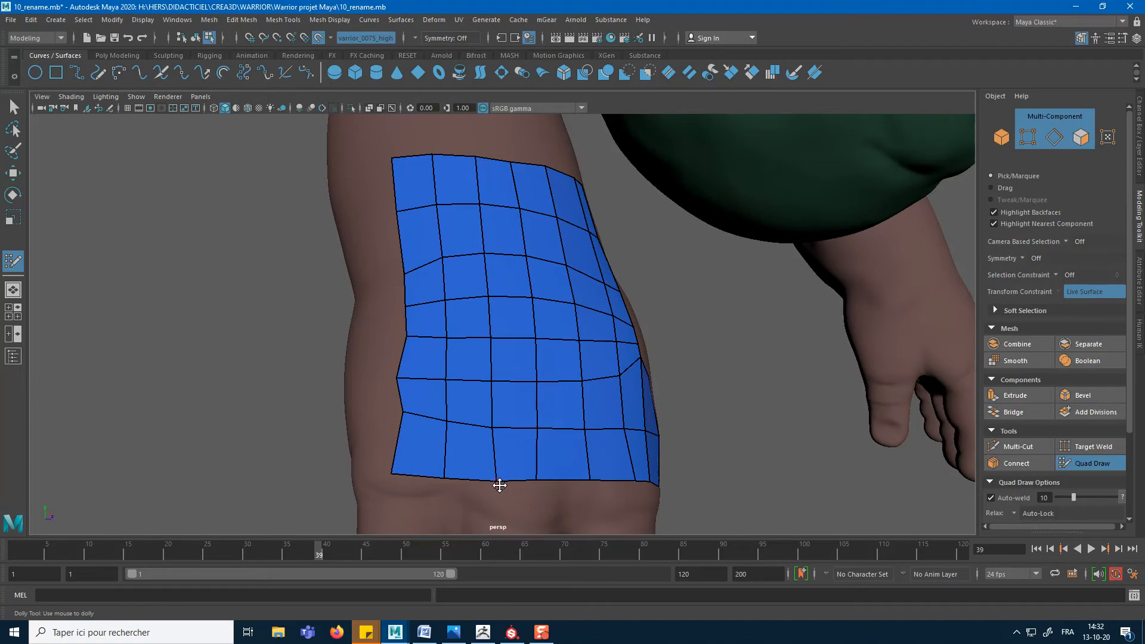
# Step: Extend the patch's side border up the wrist with a new column of quads and relax the surrounding vertices
pyautogui.keyDown('alt'); pyautogui.moveTo(616, 412); pyautogui.dragTo(544, 409); pyautogui.keyUp('alt')
pyautogui.keyDown('alt'); pyautogui.moveTo(680, 391); pyautogui.dragTo(598, 390, button='middle'); pyautogui.keyUp('alt')
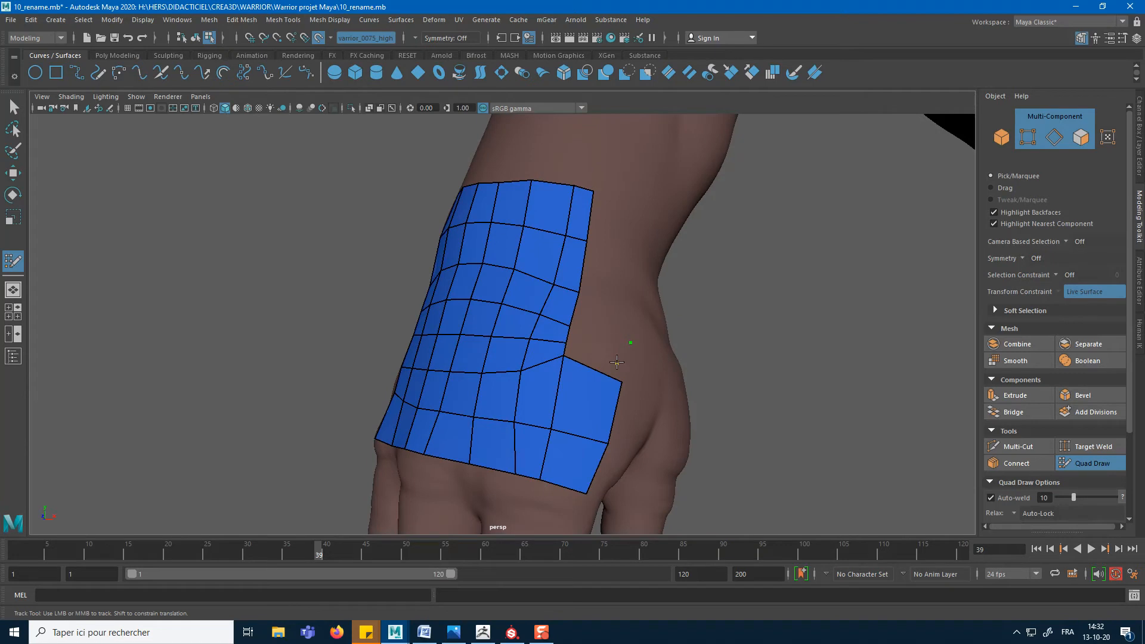
pyautogui.keyDown('shift'); pyautogui.click(596, 337); pyautogui.keyUp('shift')
pyautogui.keyDown('shift'); pyautogui.click(609, 309); pyautogui.keyUp('shift')
pyautogui.moveTo(582, 255); pyautogui.dragTo(629, 262)
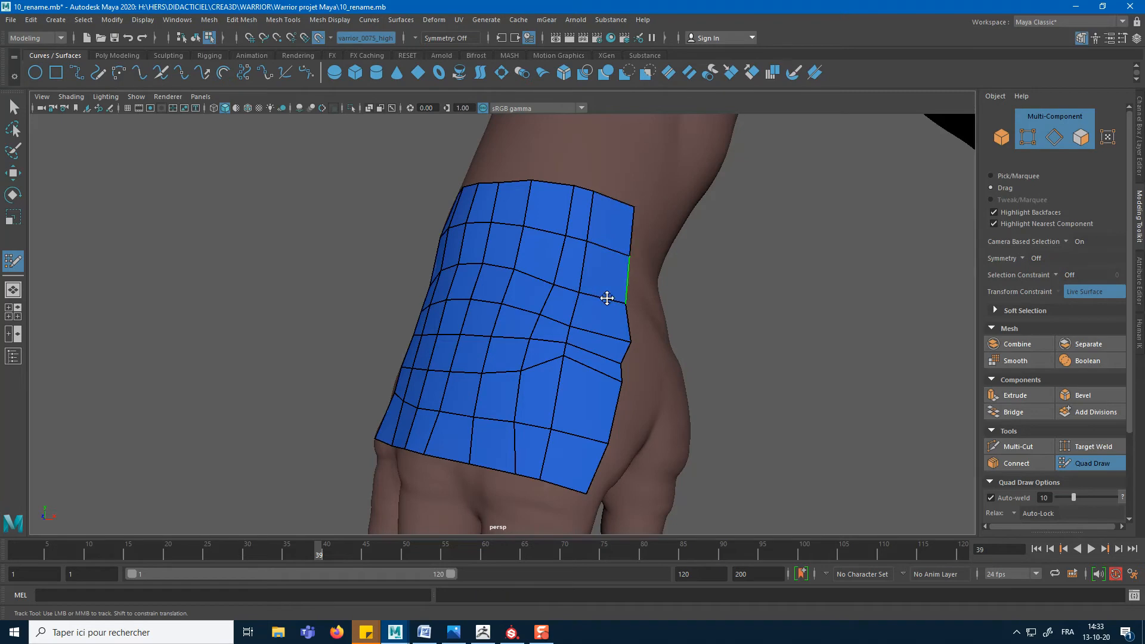
pyautogui.moveTo(561, 348)
pyautogui.keyDown('shift'); pyautogui.mouseDown()
pyautogui.moveTo(570, 360)
pyautogui.moveTo(580, 224)
pyautogui.moveTo(587, 302)
pyautogui.moveTo(570, 411)
pyautogui.moveTo(549, 234)
pyautogui.moveTo(549, 422)
pyautogui.moveTo(582, 388)
pyautogui.moveTo(597, 295)
pyautogui.mouseUp(); pyautogui.keyUp('shift')
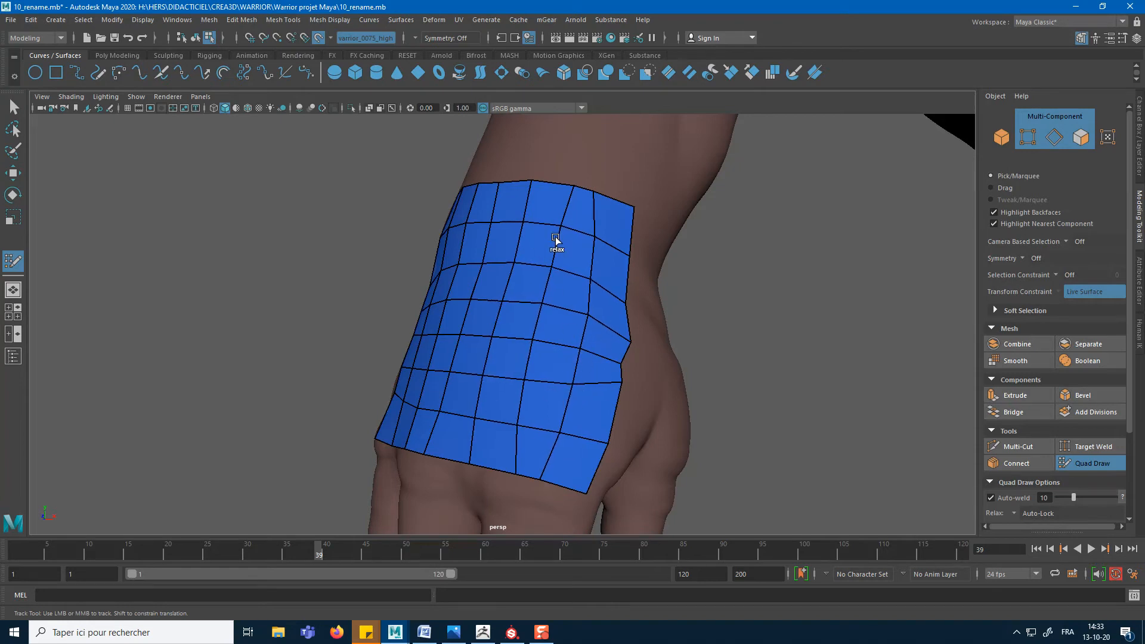
# Step: Exit Quad Draw, return to object selection and turn off the live surface
pyautogui.keyDown('alt'); pyautogui.moveTo(483, 417); pyautogui.dragTo(498, 409); pyautogui.keyUp('alt')
pyautogui.keyDown('alt'); pyautogui.moveTo(499, 408); pyautogui.dragTo(517, 340, button='middle'); pyautogui.keyUp('alt')
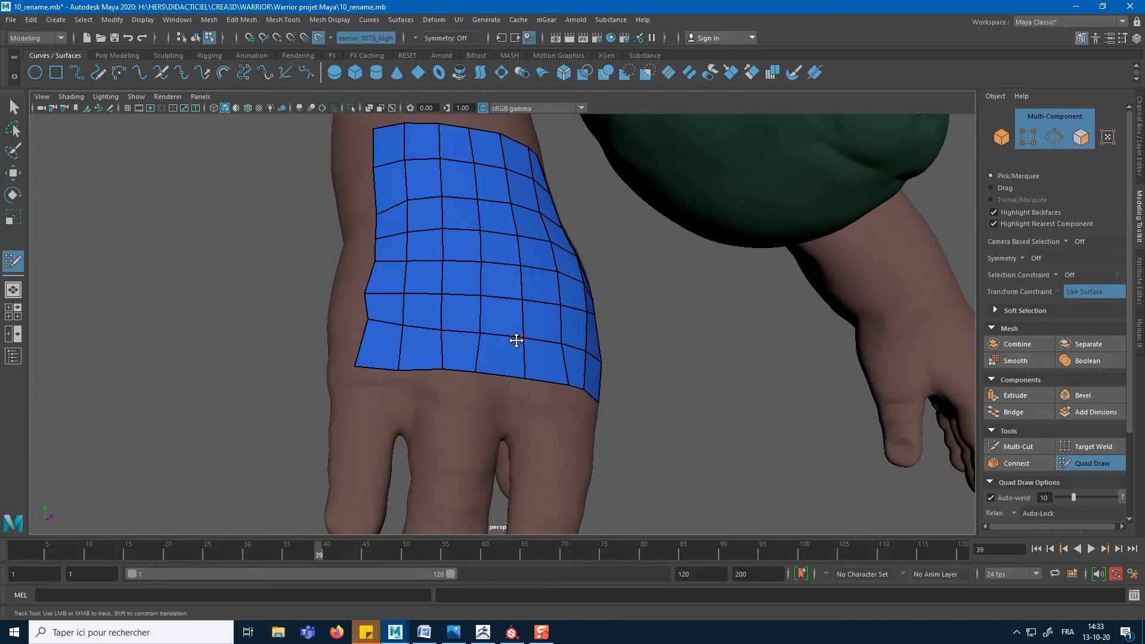
pyautogui.press('w')
pyautogui.moveTo(517, 237); pyautogui.dragTo(563, 223, button='right')
pyautogui.click(635, 266)
pyautogui.click(569, 365)
pyautogui.click(864, 332)
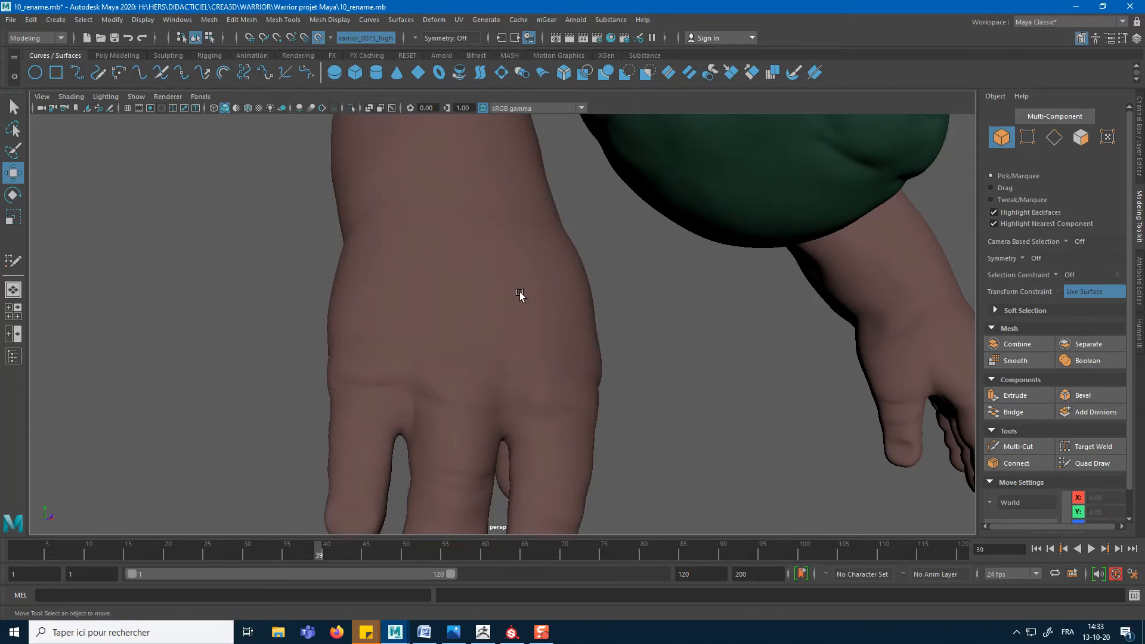
pyautogui.click(318, 38)
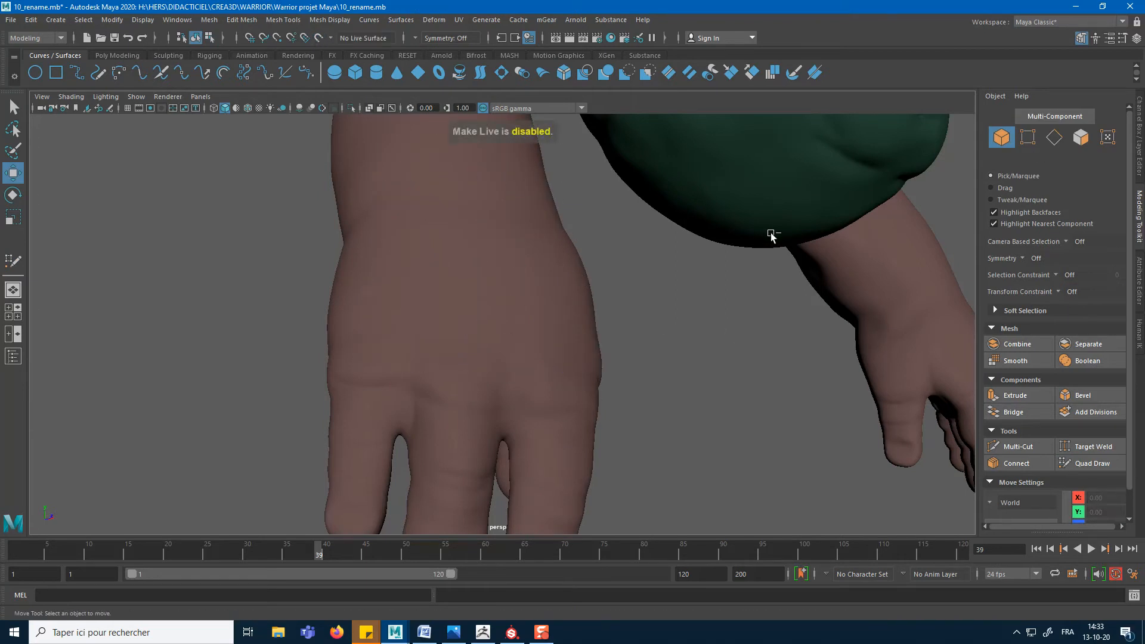
# Step: Show the LOW layer and isolate the low-resolution arm mesh warrior_0075_low
pyautogui.hotkey('ctrl', 'a')
pyautogui.hotkey('ctrl', 'a')
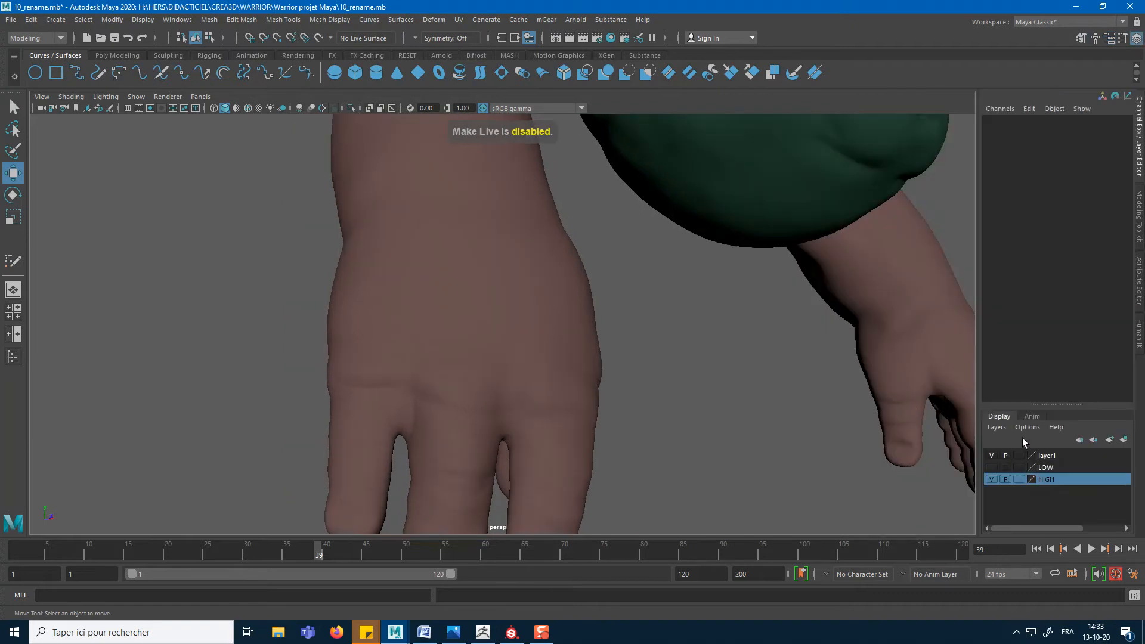
pyautogui.click(991, 467)
pyautogui.click(509, 428)
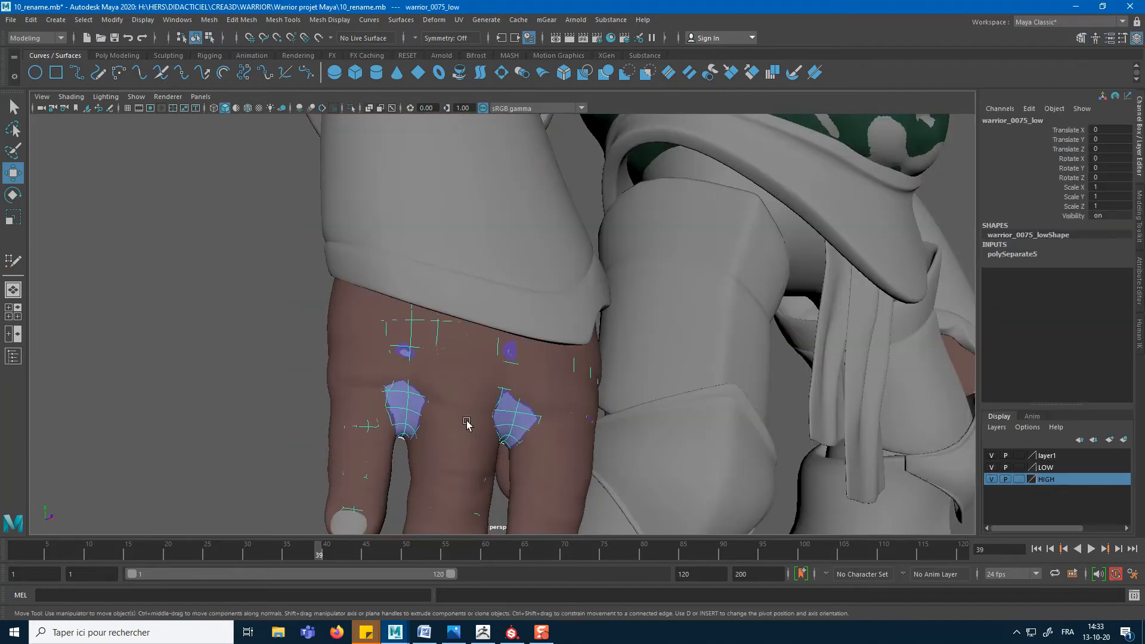
pyautogui.click(327, 332)
pyautogui.click(405, 408)
pyautogui.hotkey('ctrl', '1')
pyautogui.keyDown('alt'); pyautogui.moveTo(735, 382); pyautogui.dragTo(623, 356); pyautogui.keyUp('alt')
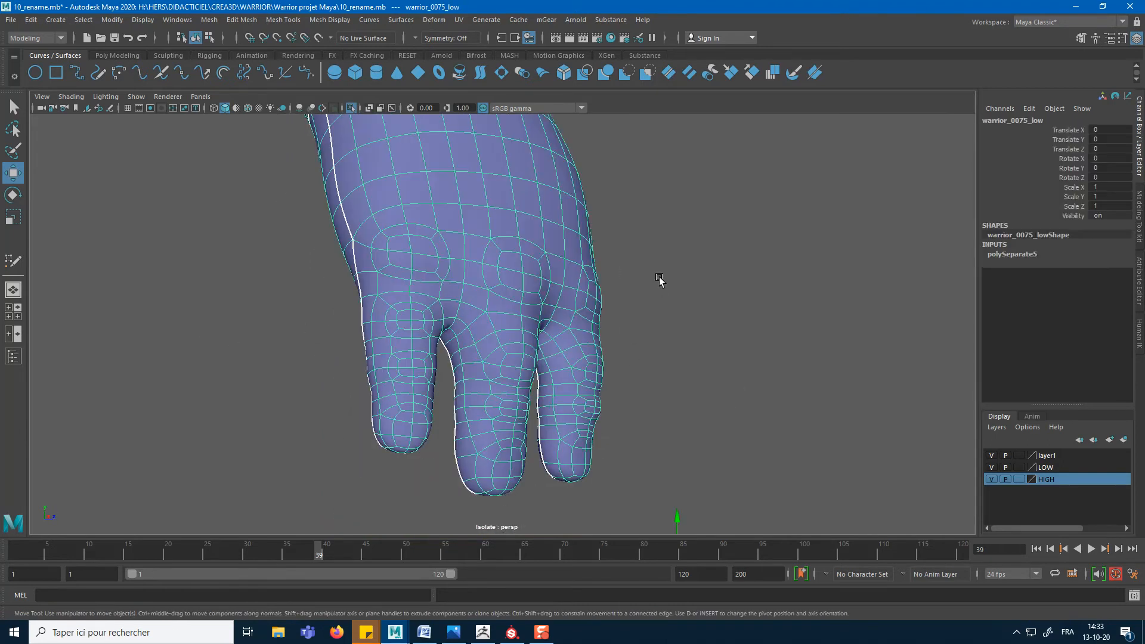
# Step: Examine the isolated low-resolution hand's topology around the knuckles and fingers, with and without wireframe, and exit isolation
pyautogui.keyDown('alt'); pyautogui.moveTo(527, 293); pyautogui.dragTo(486, 347); pyautogui.keyUp('alt')
pyautogui.click(729, 319)
pyautogui.click(424, 357)
pyautogui.click(716, 340)
pyautogui.keyDown('alt'); pyautogui.moveTo(576, 263); pyautogui.dragTo(508, 298); pyautogui.keyUp('alt')
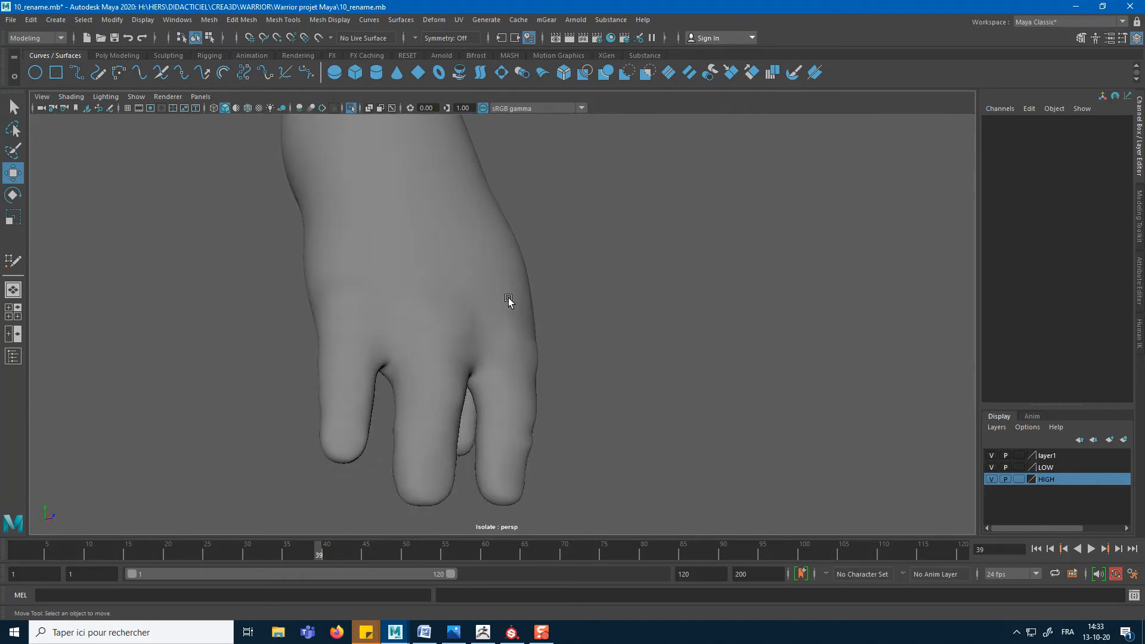
pyautogui.moveTo(556, 389); pyautogui.dragTo(725, 347)
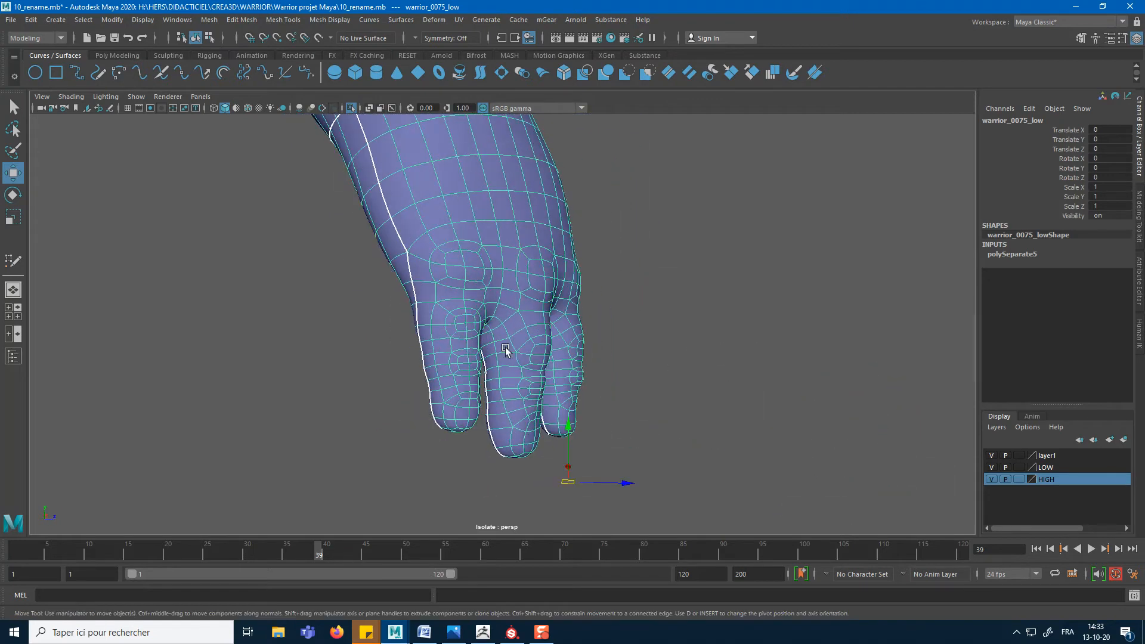
pyautogui.keyDown('alt'); pyautogui.moveTo(627, 303); pyautogui.dragTo(647, 326); pyautogui.keyUp('alt')
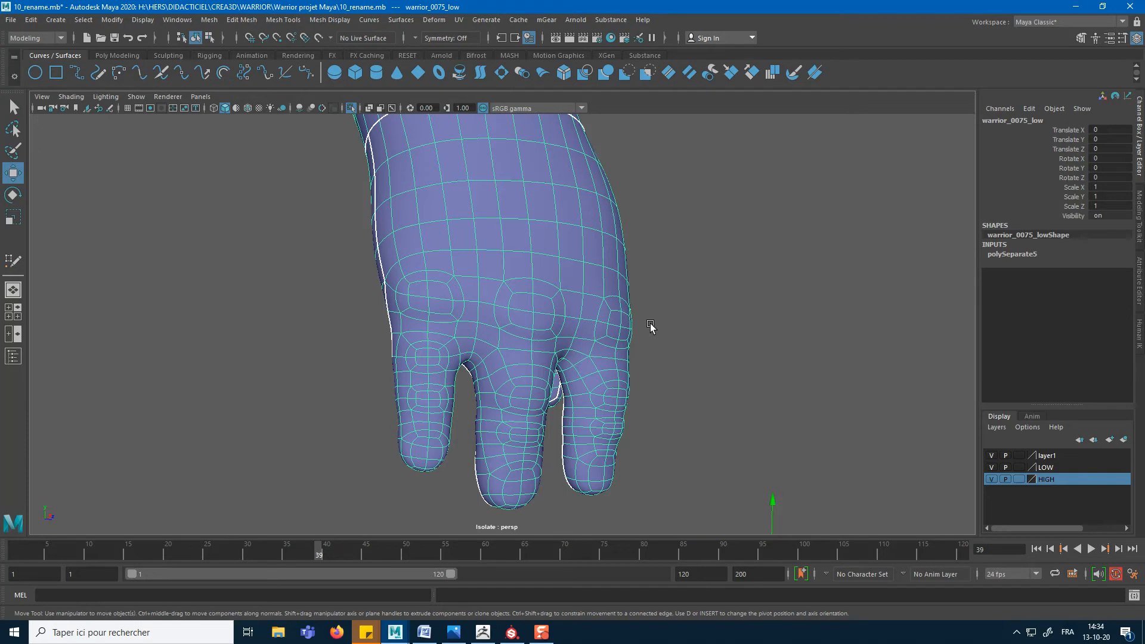
pyautogui.keyDown('alt'); pyautogui.moveTo(649, 327); pyautogui.dragTo(714, 307); pyautogui.keyUp('alt')
pyautogui.hotkey('ctrl', '1')
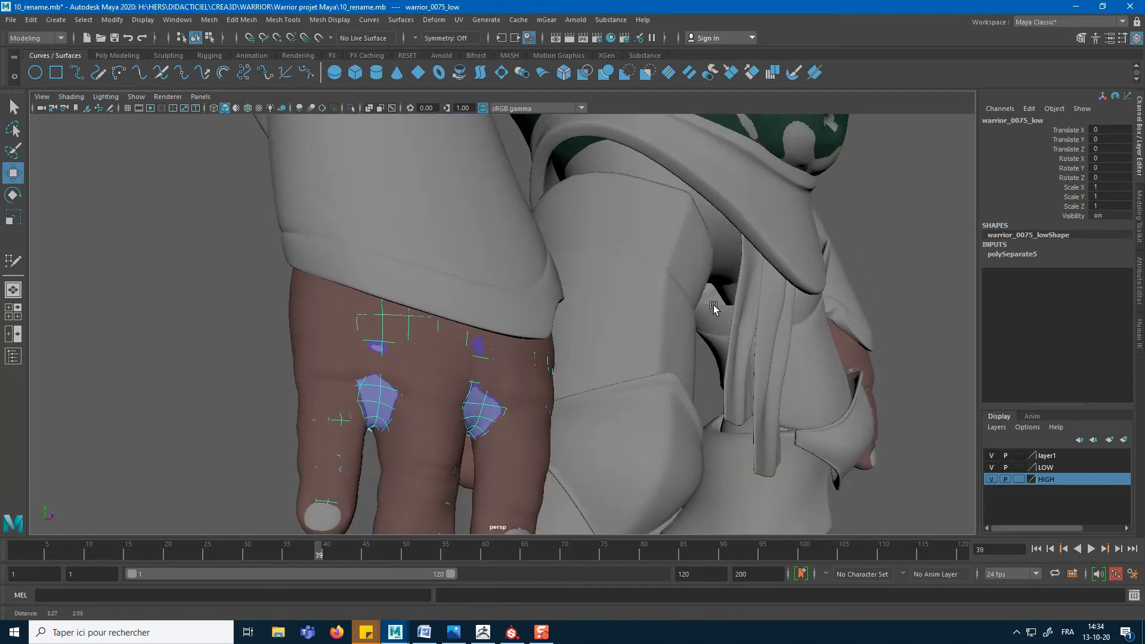
# Step: Isolate the low-resolution belly mesh warrior_0058_low, examine its edge flow around the navel and folds, and exit isolation
pyautogui.keyDown('alt'); pyautogui.moveTo(714, 307); pyautogui.dragTo(479, 489, button='middle'); pyautogui.keyUp('alt')
pyautogui.click(595, 266)
pyautogui.keyDown('alt'); pyautogui.moveTo(710, 245); pyautogui.dragTo(681, 283); pyautogui.keyUp('alt')
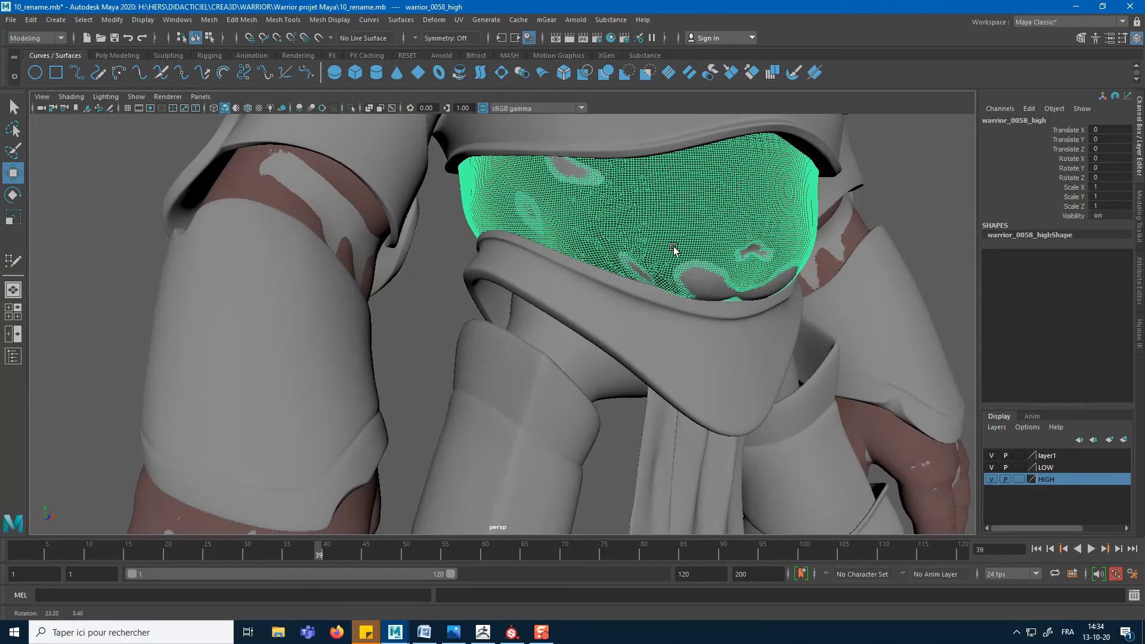
pyautogui.keyDown('alt'); pyautogui.moveTo(709, 285); pyautogui.dragTo(586, 339, button='middle'); pyautogui.keyUp('alt')
pyautogui.click(609, 335)
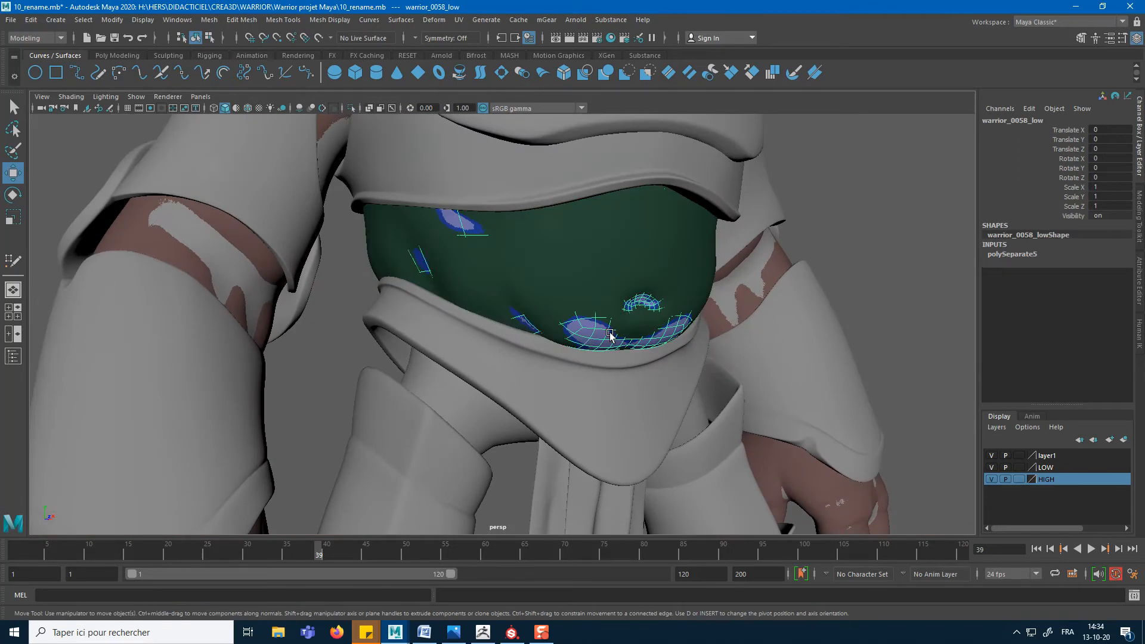
pyautogui.hotkey('ctrl', '1')
pyautogui.keyDown('alt'); pyautogui.moveTo(741, 377); pyautogui.dragTo(402, 416); pyautogui.keyUp('alt')
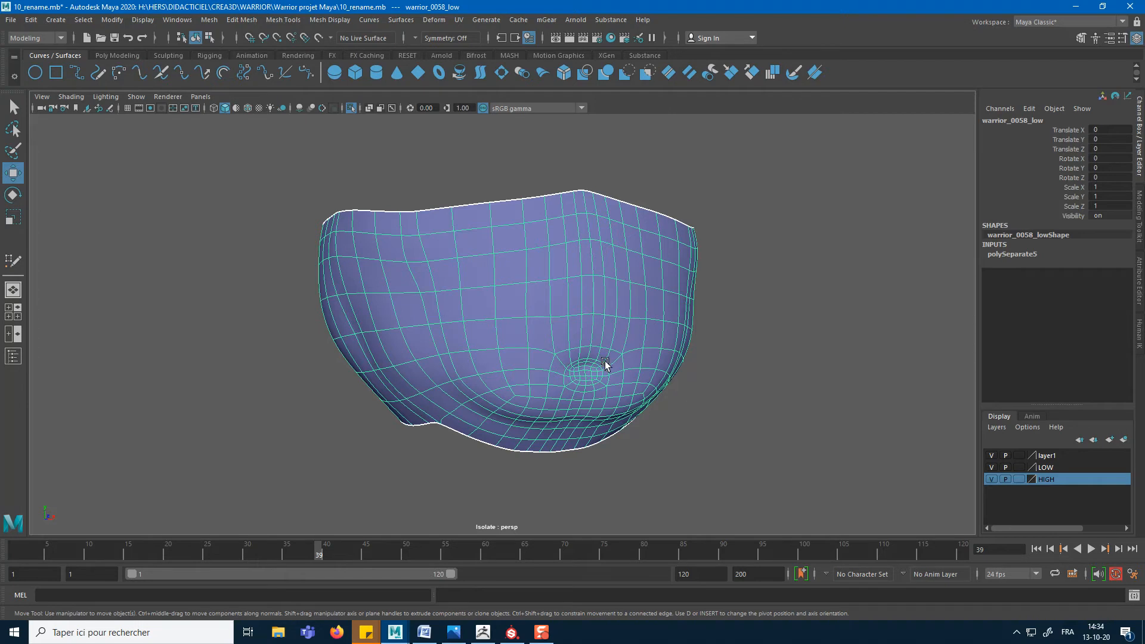
pyautogui.click(750, 354)
pyautogui.keyDown('alt'); pyautogui.moveTo(753, 358); pyautogui.dragTo(633, 325); pyautogui.keyUp('alt')
pyautogui.click(628, 334)
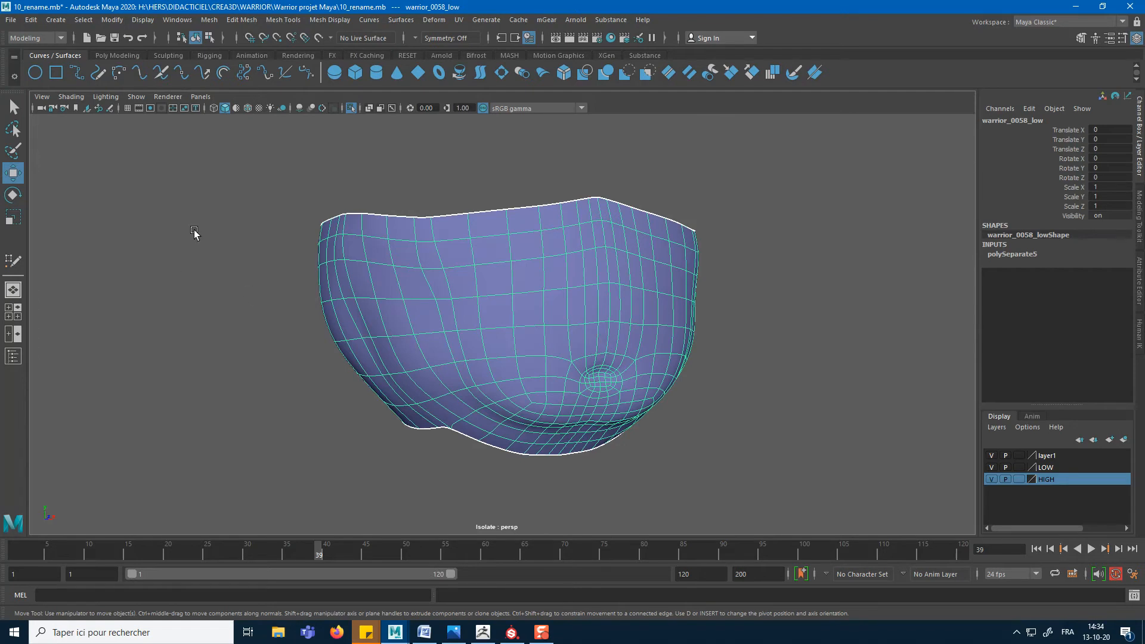
pyautogui.scroll(-3, 588, 327)
pyautogui.hotkey('ctrl', '1')
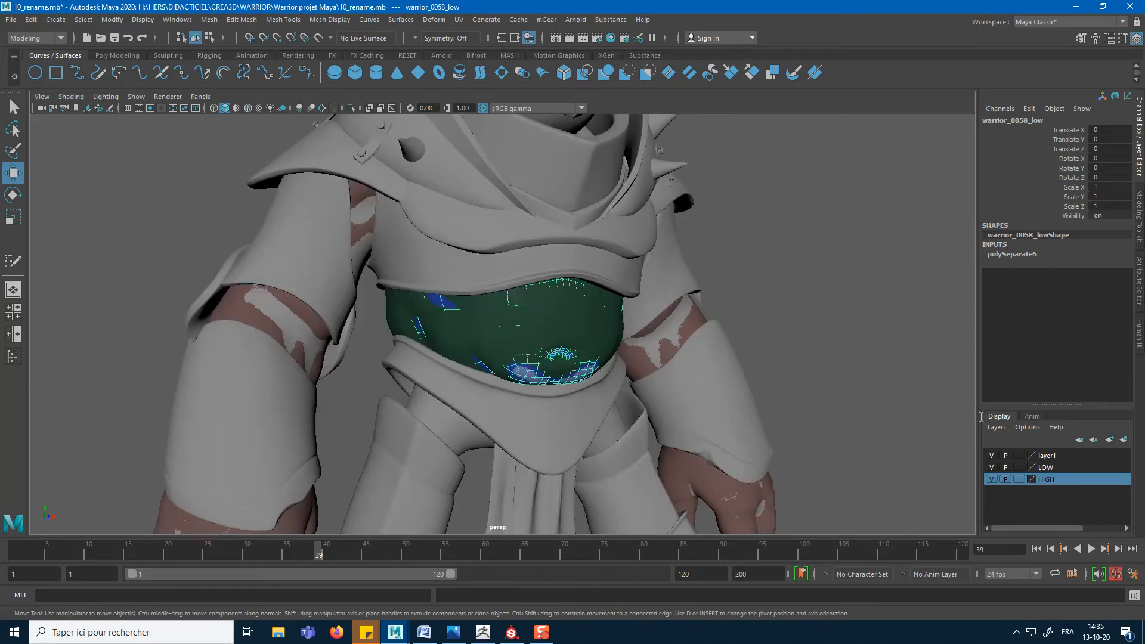
# Step: Hide the HIGH layer and select all of the warrior's low-resolution meshes
pyautogui.click(991, 479)
pyautogui.scroll(-4, 703, 350)
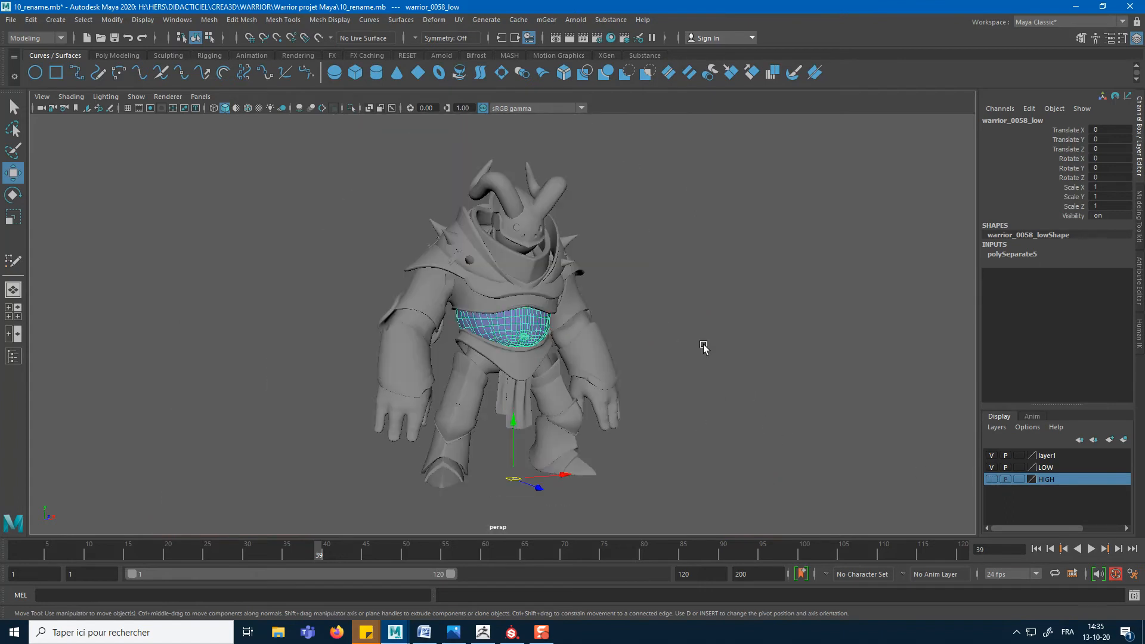
pyautogui.click(294, 496)
pyautogui.moveTo(818, 208); pyautogui.dragTo(824, 199)
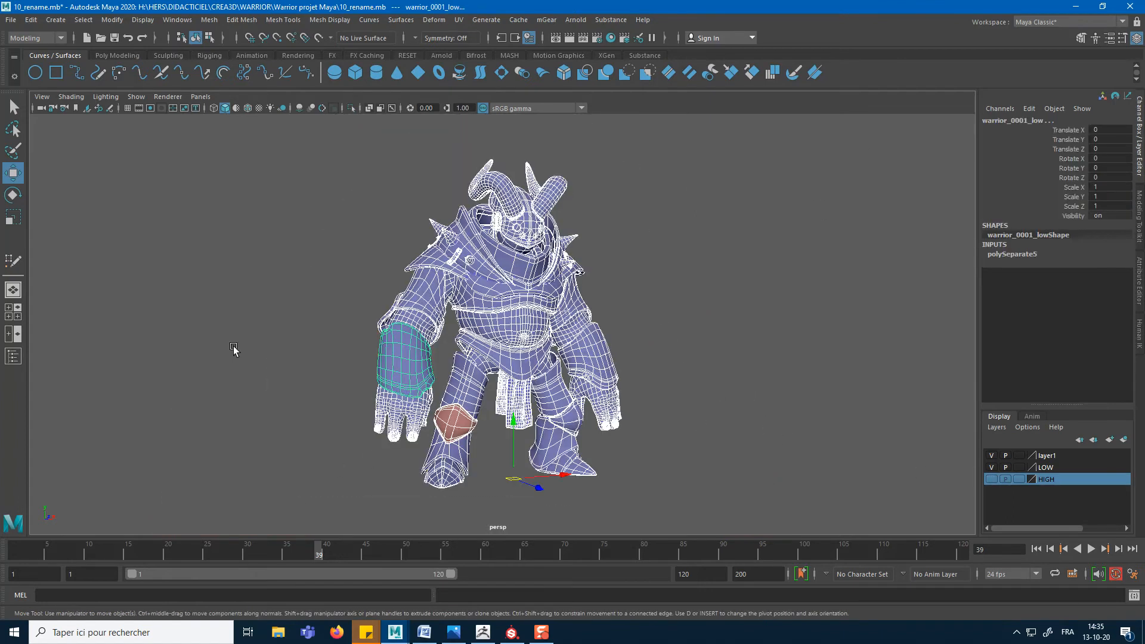
# Step: Open the UV Editor and examine the UV tiles, focusing on the reversed diamond-shaped shells in tile 1006
pyautogui.moveTo(0, 79); pyautogui.dragTo(734, 0)
pyautogui.scroll(-5, 764, 184)
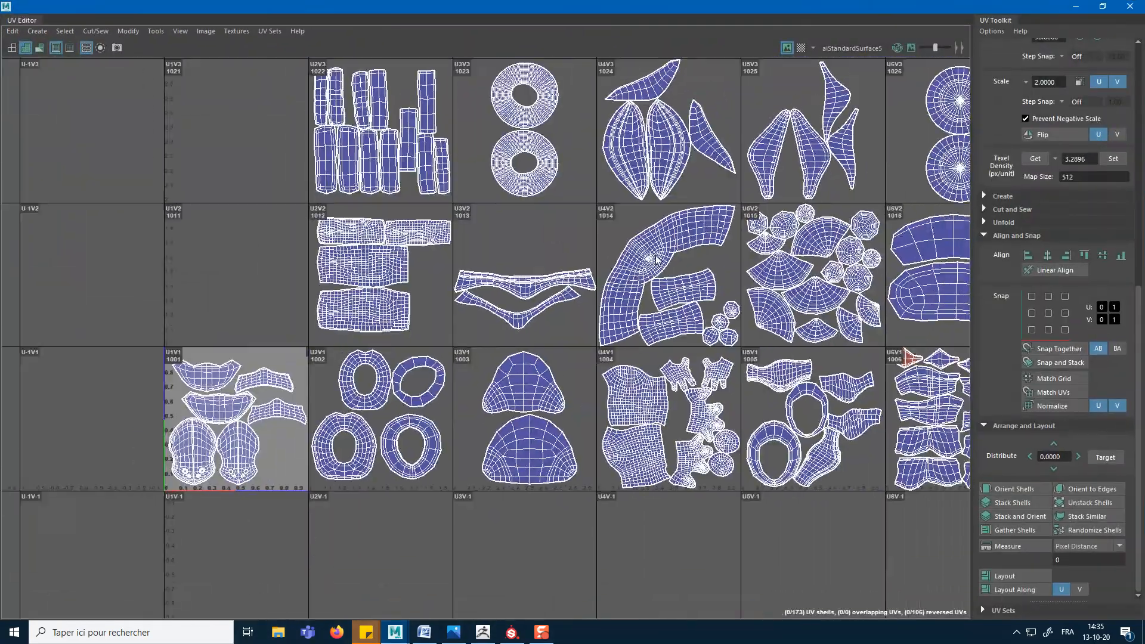
pyautogui.scroll(5, 686, 370)
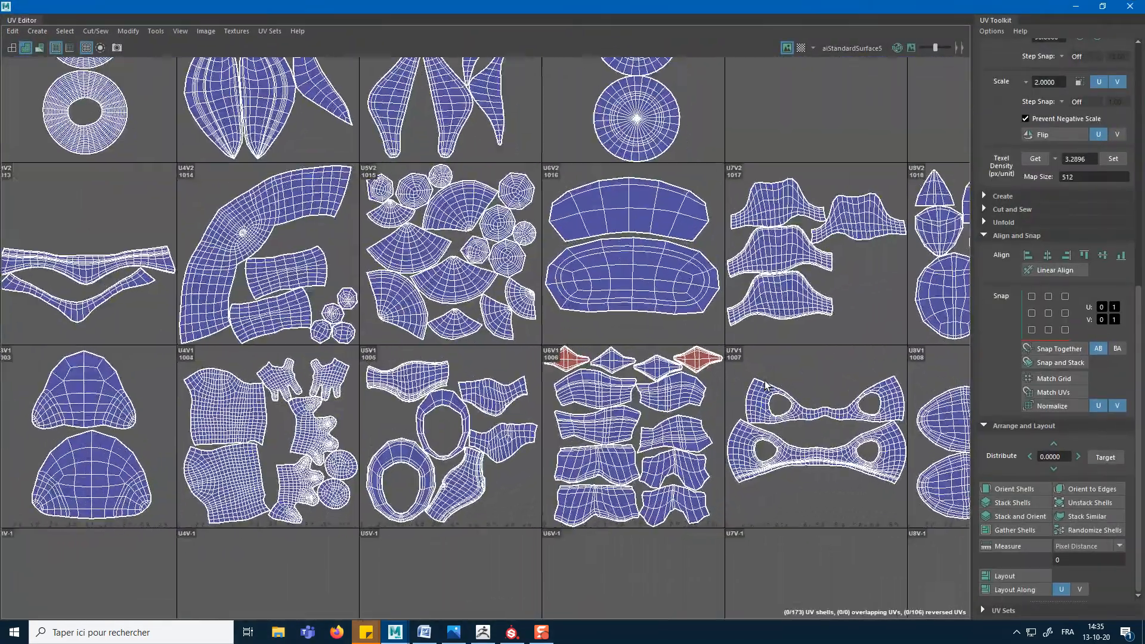
pyautogui.scroll(2, 650, 342)
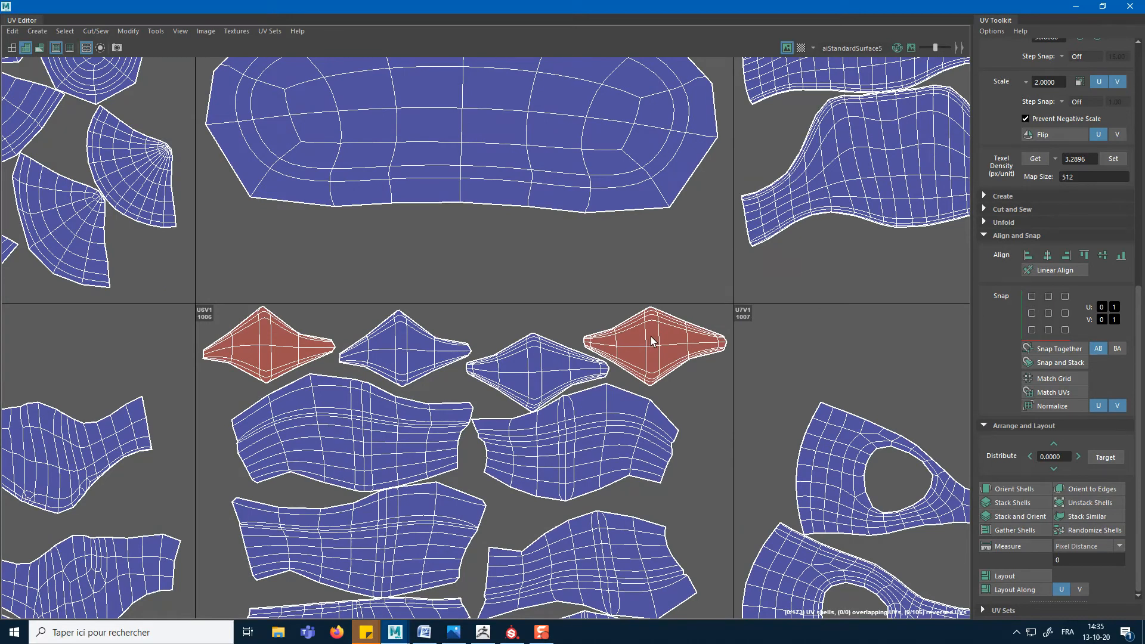
# Step: Select the rightmost reversed diamond-shaped shell in tile 1006 and flip it along U
pyautogui.moveTo(651, 337); pyautogui.dragTo(615, 325, button='right')
pyautogui.click(635, 331)
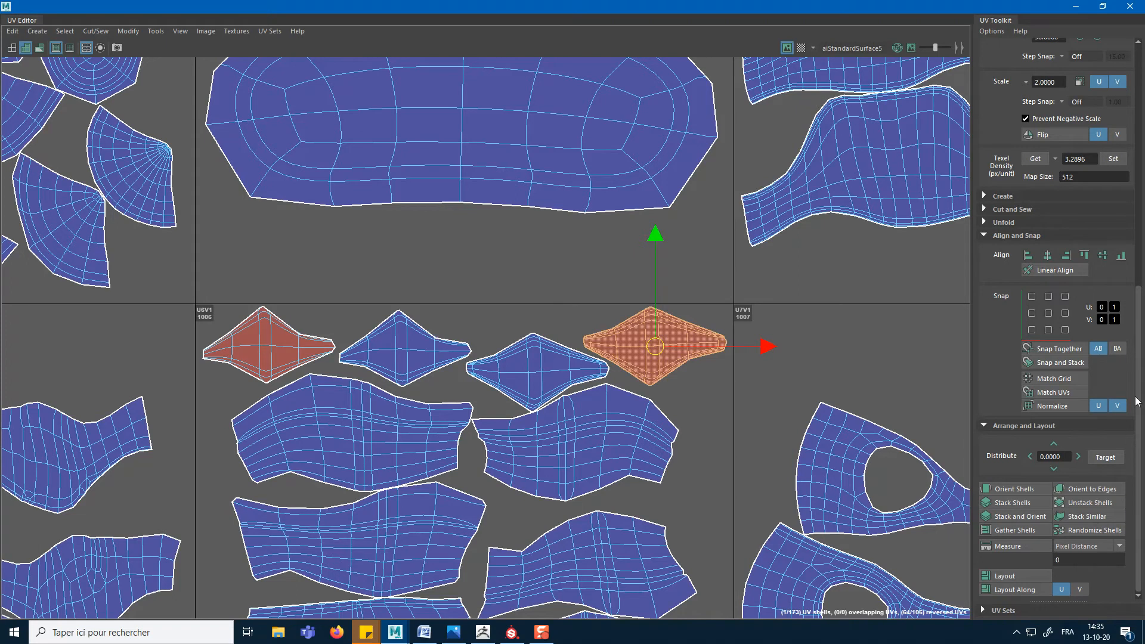
pyautogui.moveTo(1137, 401); pyautogui.dragTo(1143, 243)
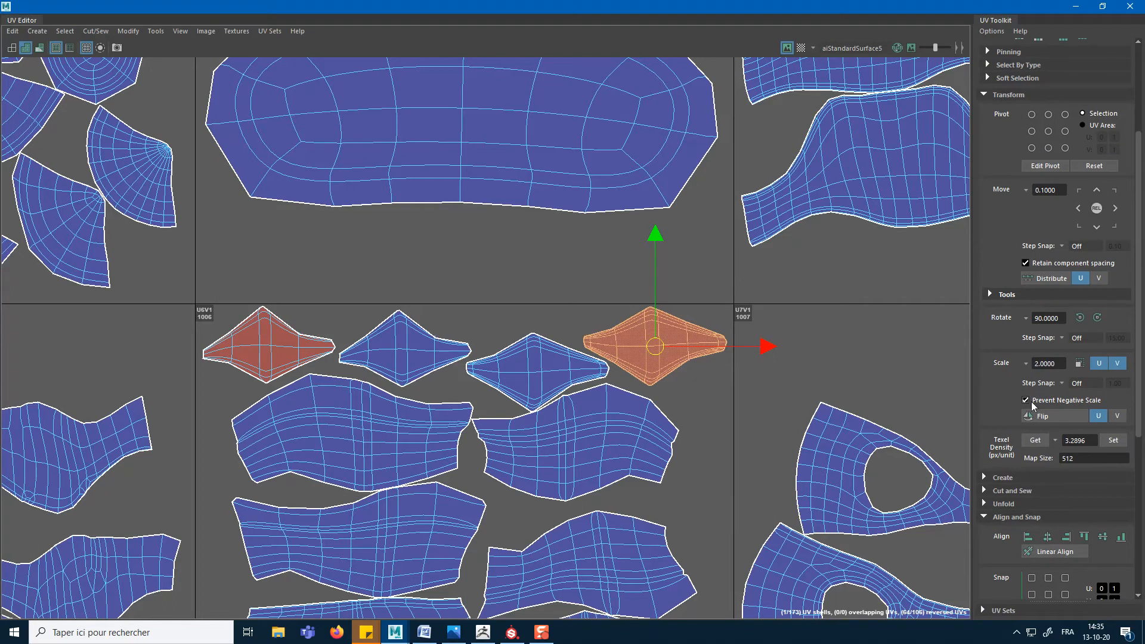
pyautogui.click(1042, 418)
# Step: Flip the leftmost diamond-shaped shell in tile 1006 along U twice, deselecting it after each flip
pyautogui.click(268, 346)
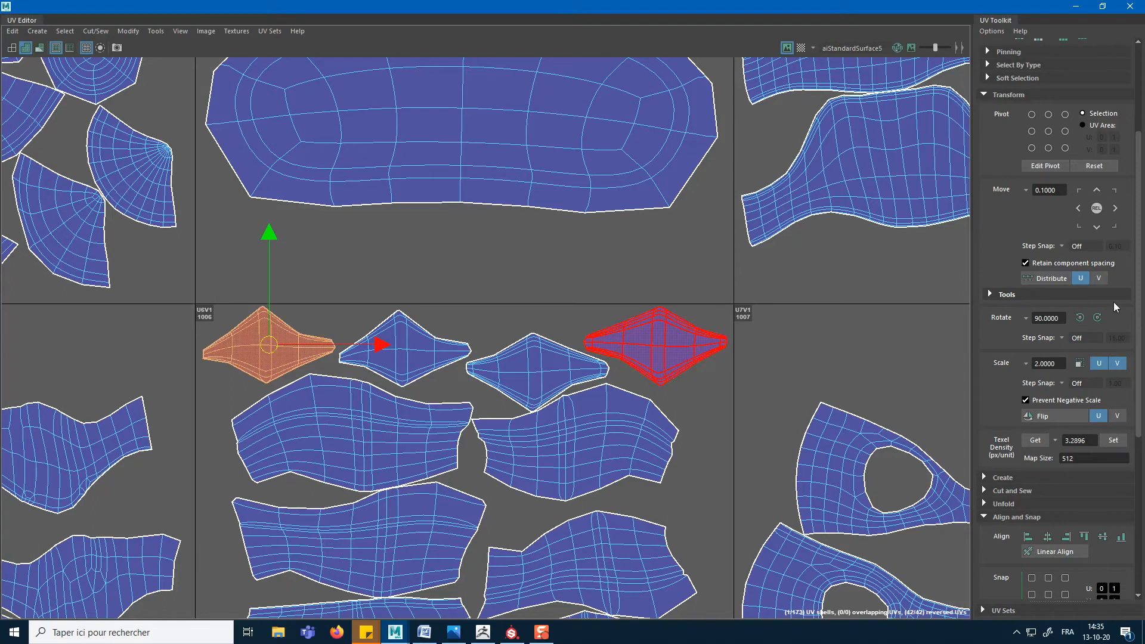
pyautogui.click(1053, 417)
pyautogui.click(474, 406)
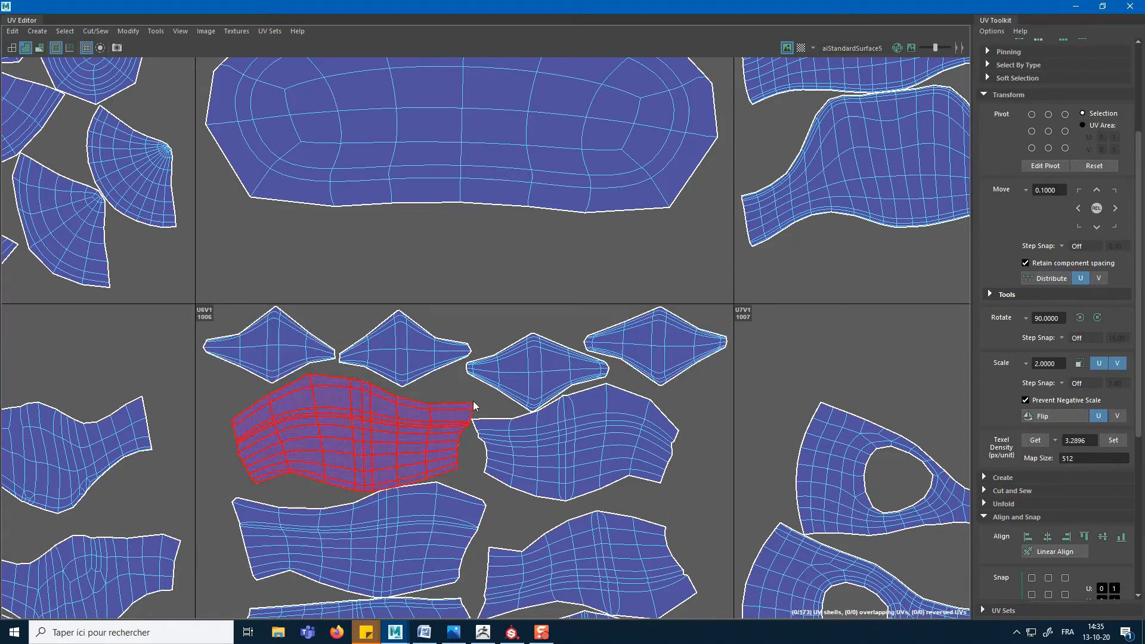
pyautogui.click(269, 345)
pyautogui.click(1061, 416)
pyautogui.click(768, 368)
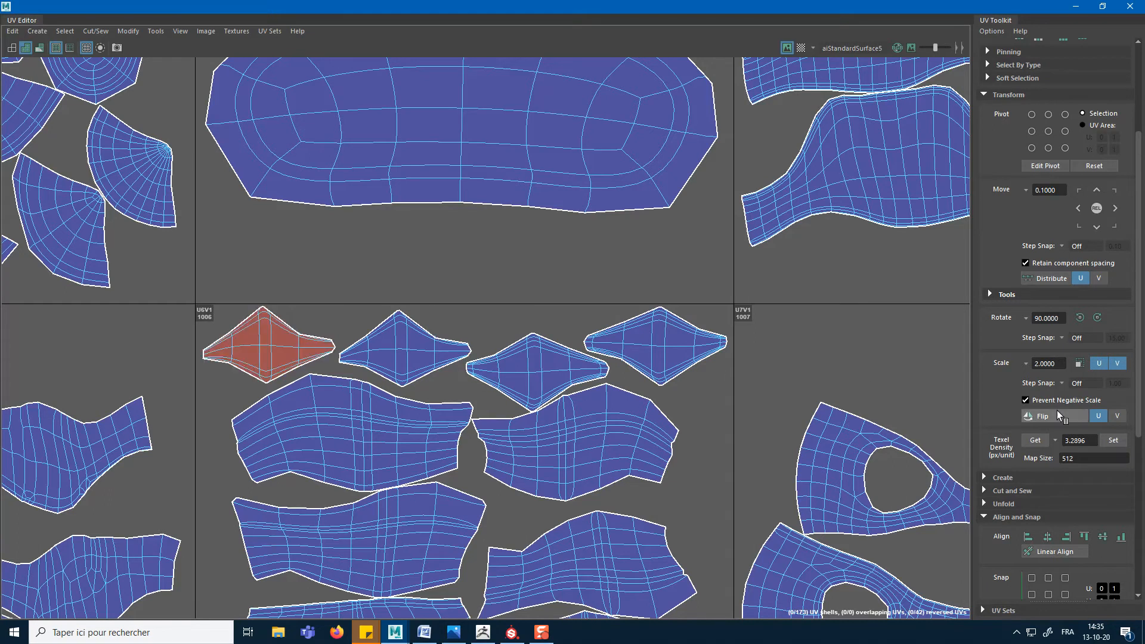
# Step: Flip the leftmost diamond-shaped shell in tile 1006 along U once more and clear the selection
pyautogui.click(267, 346)
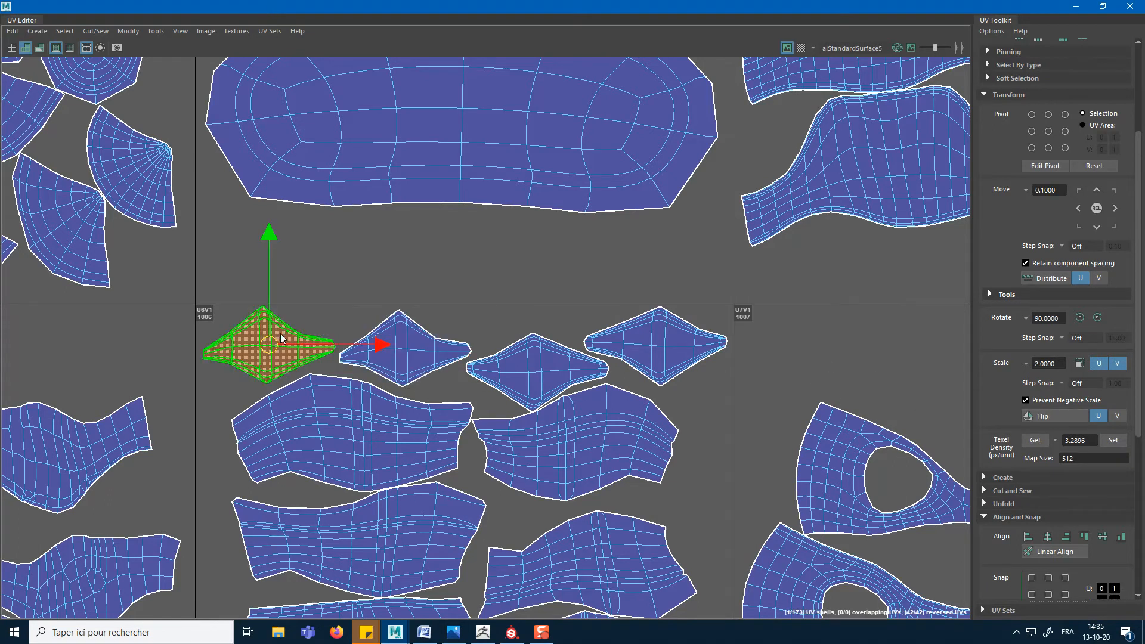
pyautogui.click(1059, 416)
pyautogui.click(739, 327)
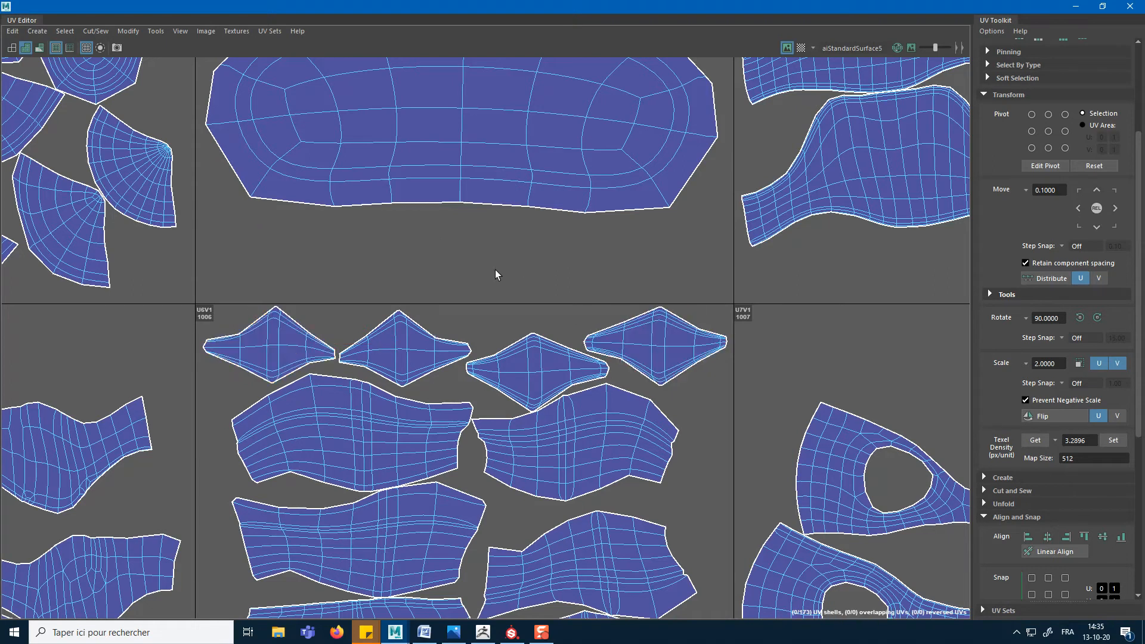
pyautogui.click(207, 31)
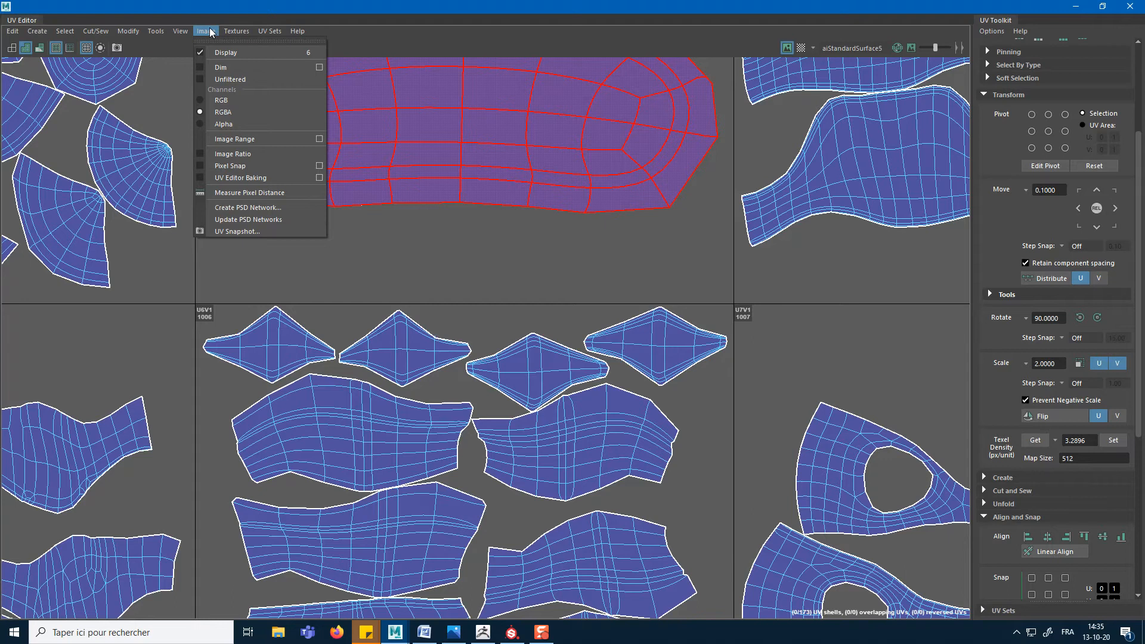
pyautogui.moveTo(180, 33)
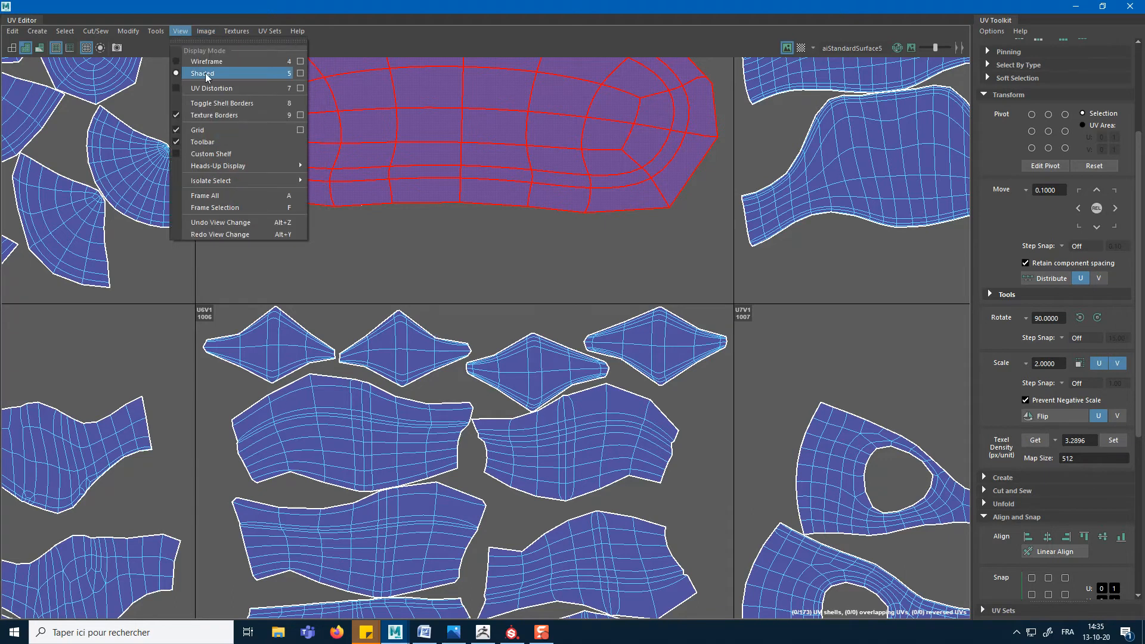
pyautogui.click(468, 242)
# Step: Select the right mask-shaped shell in tile 1001 and move it slightly down and away from its neighbour
pyautogui.scroll(-5, 450, 328)
pyautogui.scroll(-2, 452, 323)
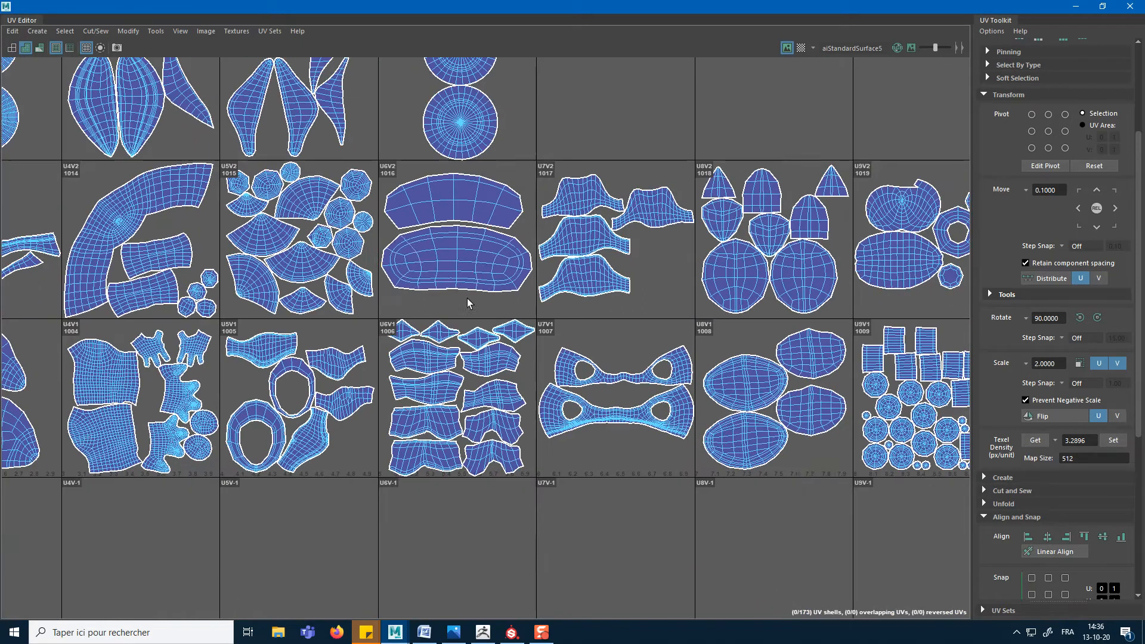
pyautogui.keyDown('alt'); pyautogui.moveTo(372, 331); pyautogui.dragTo(830, 309, button='middle'); pyautogui.keyUp('alt')
pyautogui.keyDown('alt'); pyautogui.moveTo(477, 324); pyautogui.dragTo(693, 317, button='middle'); pyautogui.keyUp('alt')
pyautogui.keyDown('alt'); pyautogui.moveTo(583, 335); pyautogui.dragTo(717, 324, button='middle'); pyautogui.keyUp('alt')
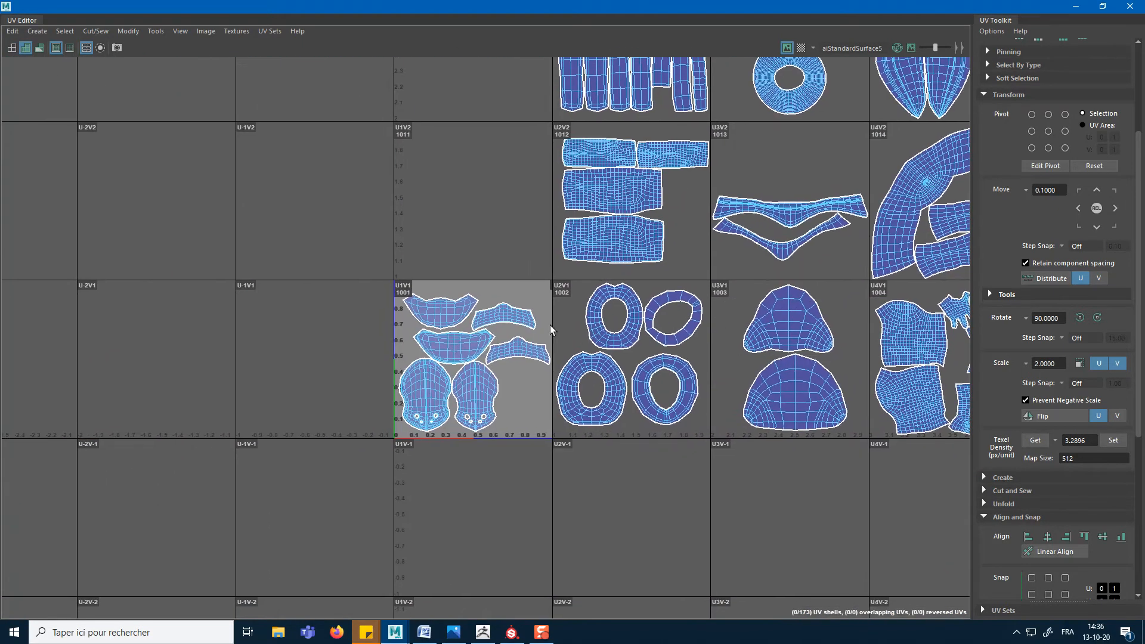
pyautogui.scroll(3, 492, 333)
pyautogui.keyDown('alt'); pyautogui.moveTo(791, 376); pyautogui.dragTo(653, 268, button='middle'); pyautogui.keyUp('alt')
pyautogui.keyDown('alt'); pyautogui.moveTo(652, 268); pyautogui.dragTo(900, 340, button='right'); pyautogui.keyUp('alt')
pyautogui.click(489, 330)
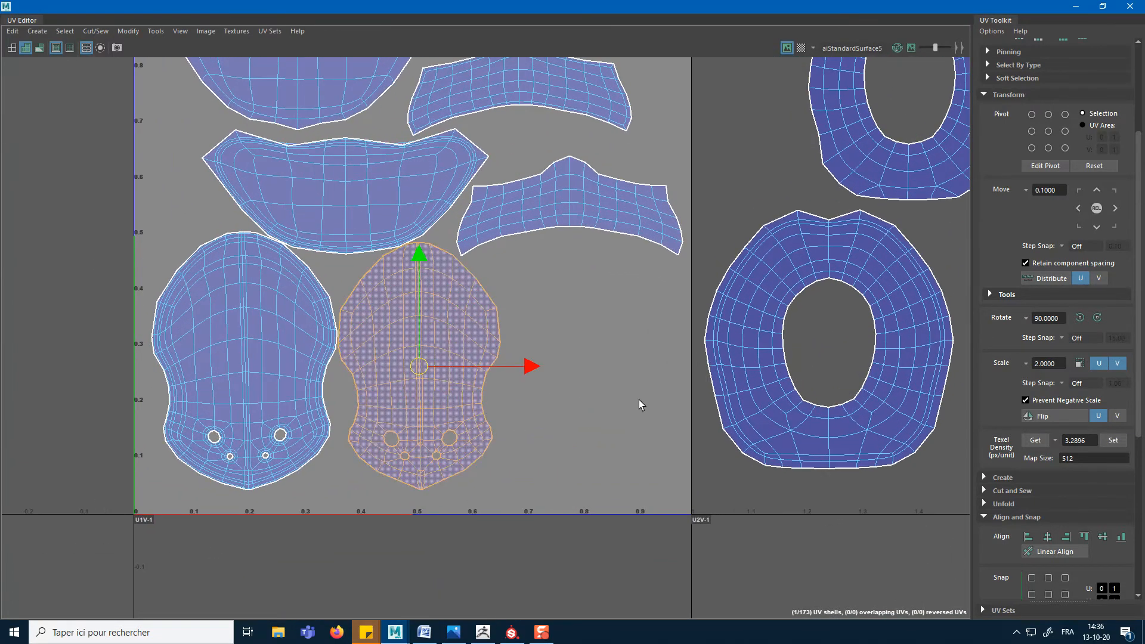
pyautogui.moveTo(419, 365); pyautogui.dragTo(443, 382)
# Step: Read the texel density of the left mask-shaped shell in tile 1001
pyautogui.click(274, 372)
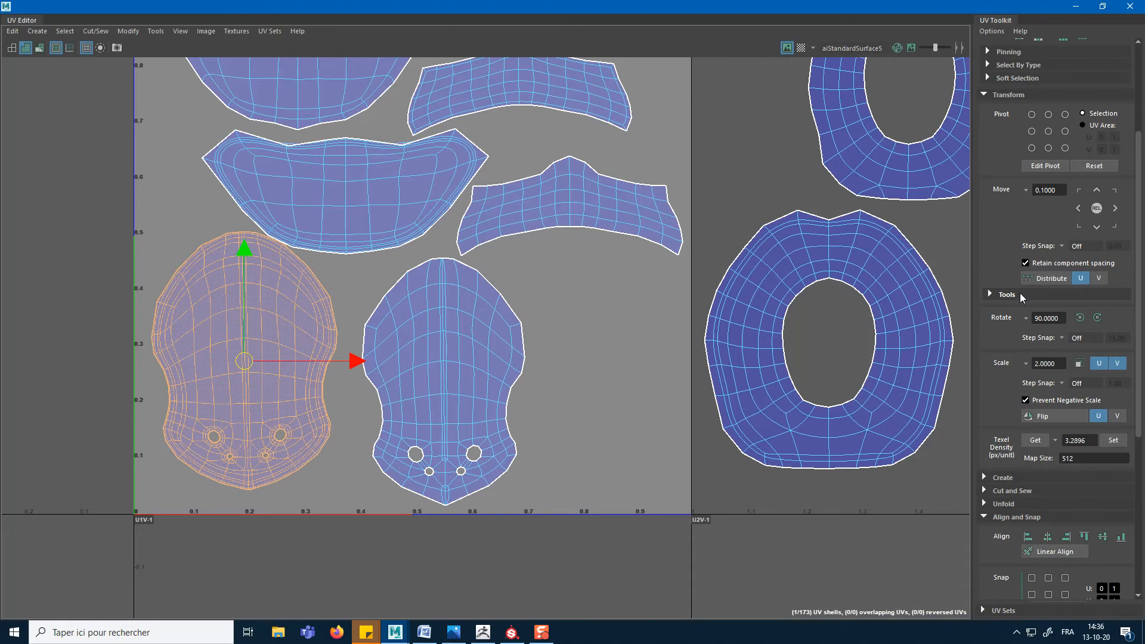
pyautogui.click(1035, 440)
pyautogui.click(1088, 440)
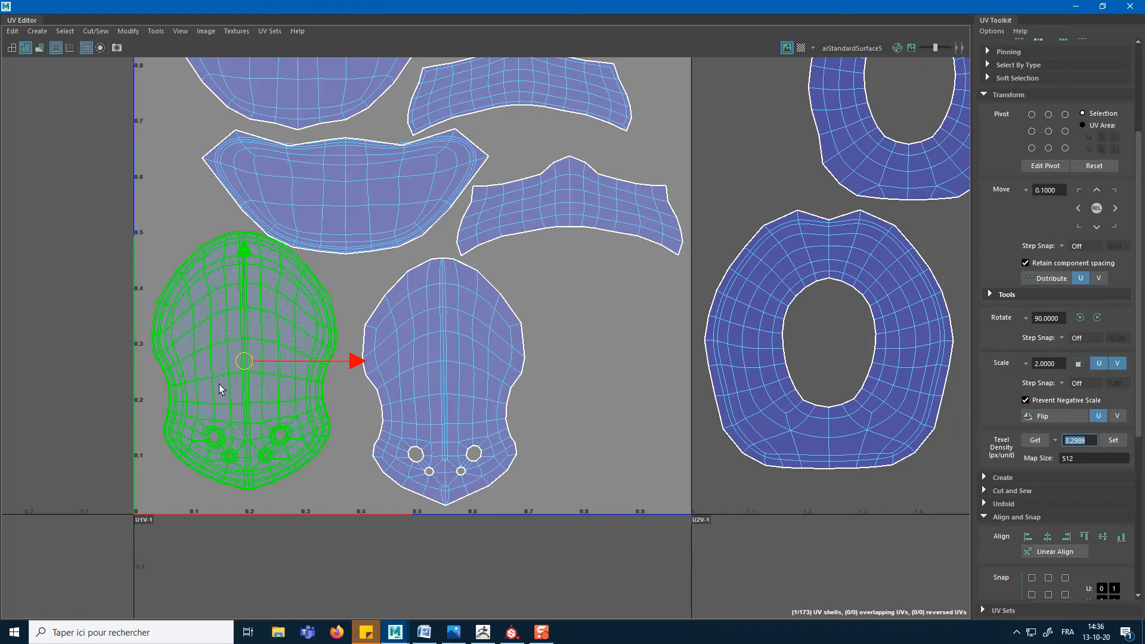
# Step: Locate the lower-left ring shell of tile 1002 on the warrior, read its texel density and compare it with the left mask shell
pyautogui.keyDown('alt'); pyautogui.moveTo(738, 480); pyautogui.dragTo(622, 467, button='middle'); pyautogui.keyUp('alt')
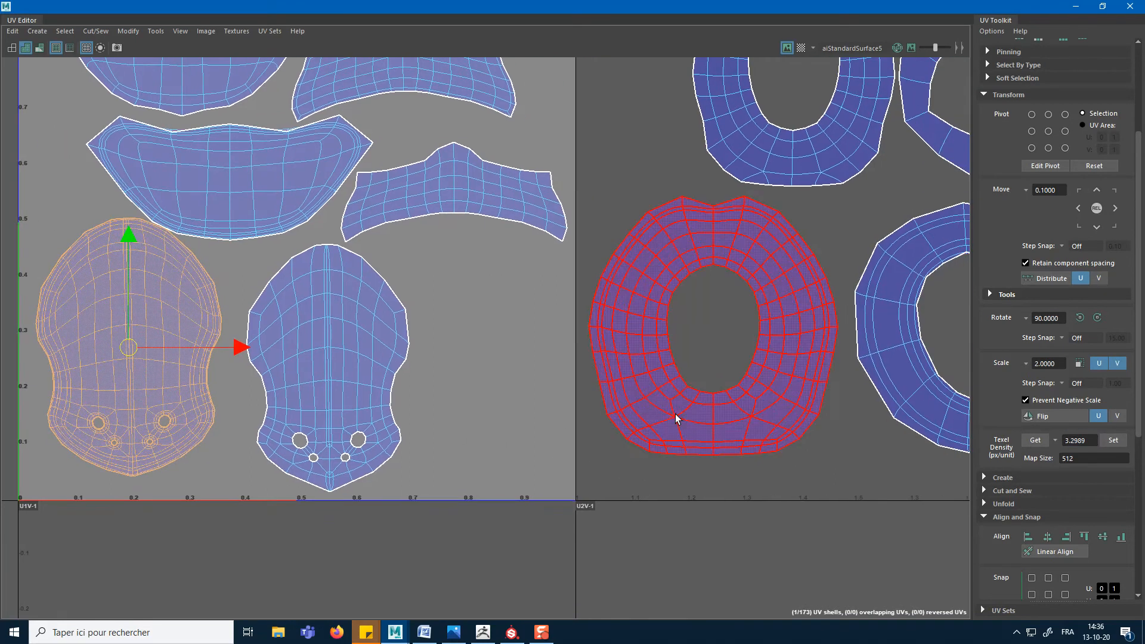
pyautogui.click(625, 459)
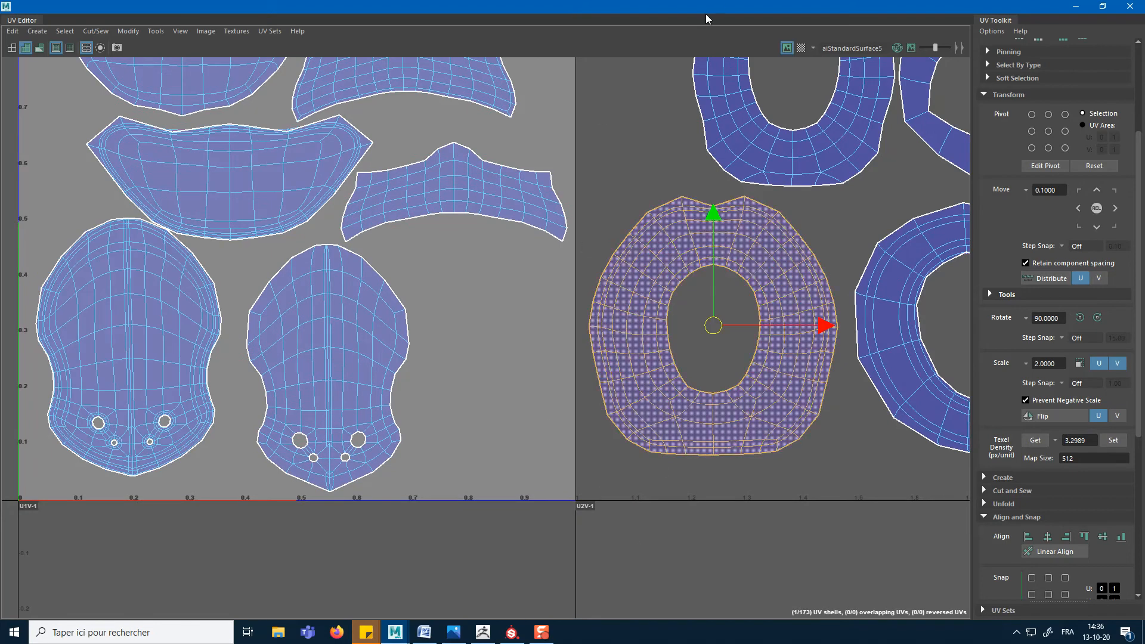
pyautogui.moveTo(699, 2); pyautogui.dragTo(70, 279)
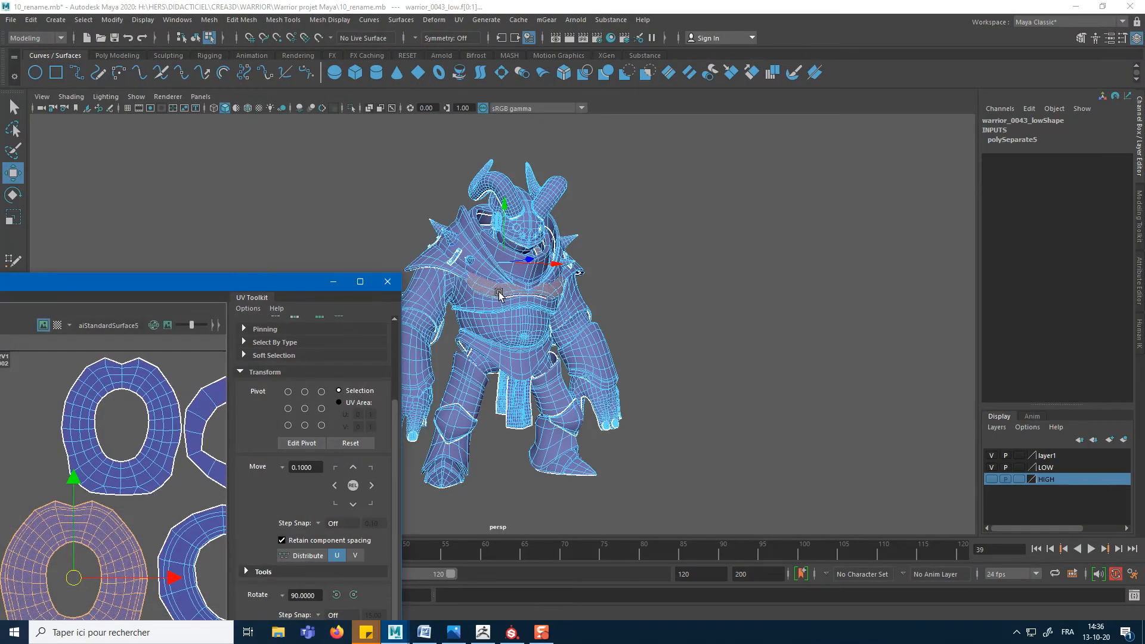
pyautogui.doubleClick(218, 280)
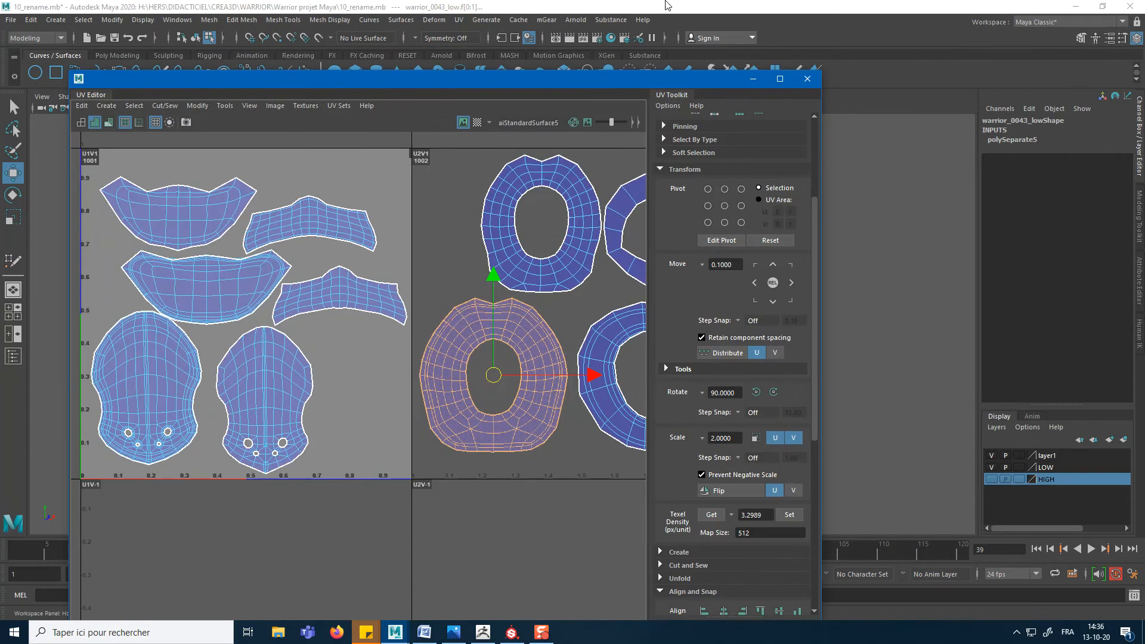
pyautogui.click(1033, 441)
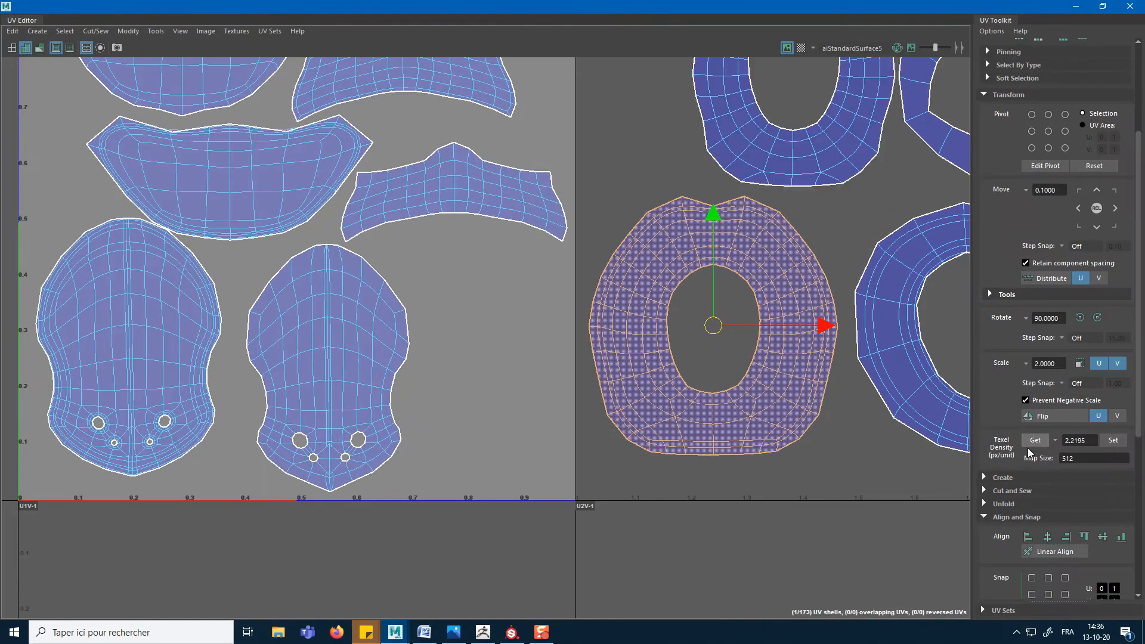
pyautogui.click(1091, 444)
pyautogui.click(158, 358)
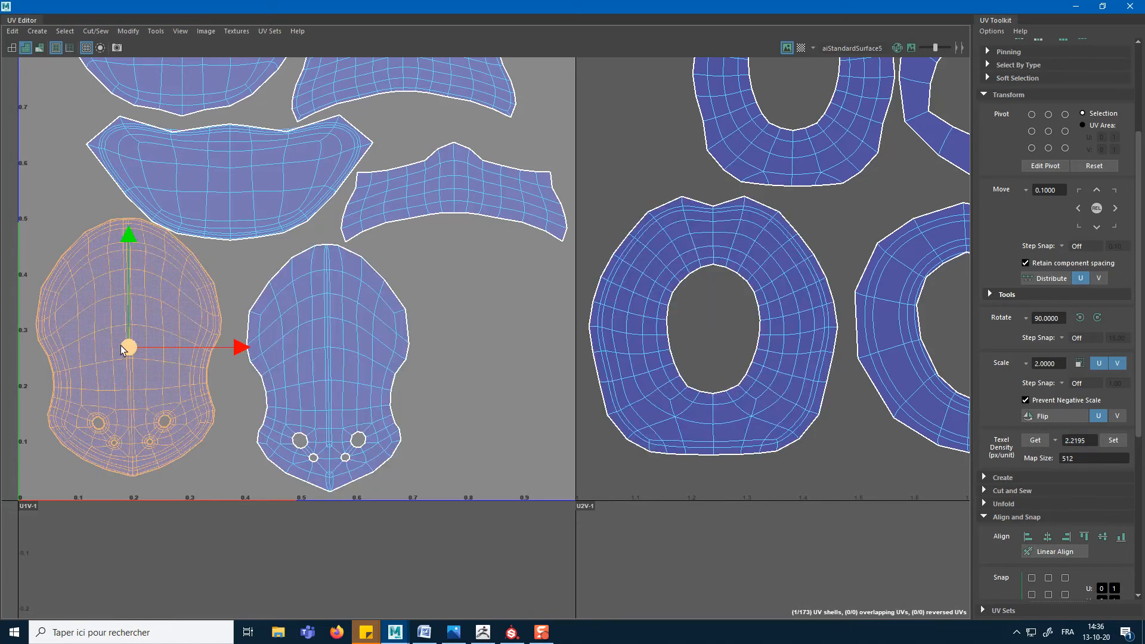
pyautogui.click(642, 381)
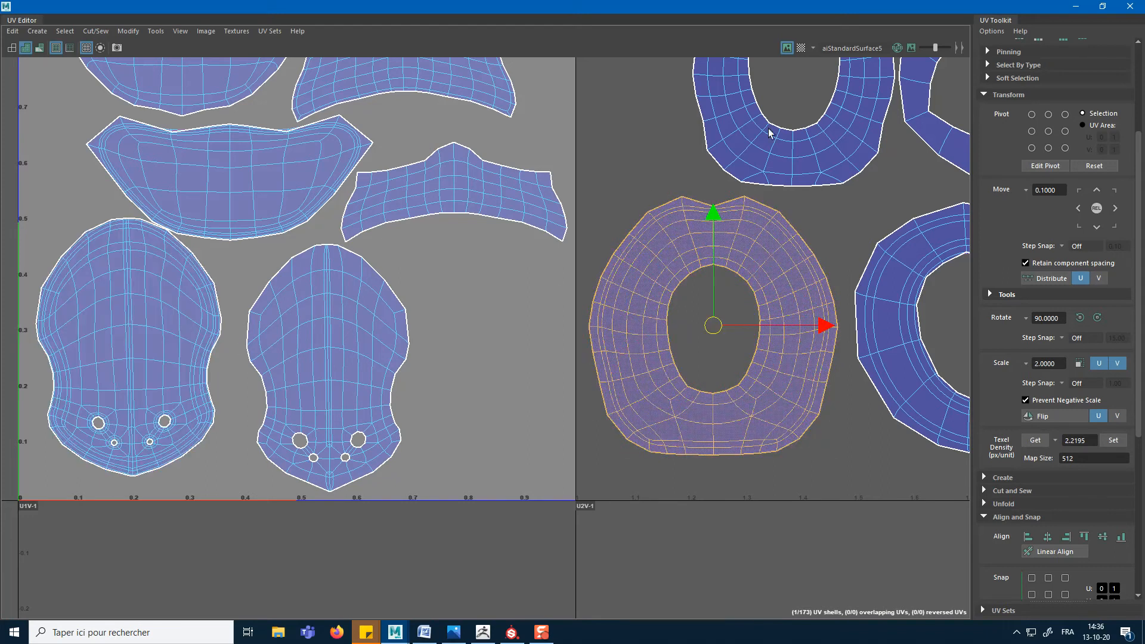
# Step: Display the checker map and examine how its square size differs between the warrior's head and collar pieces
pyautogui.click(800, 47)
pyautogui.moveTo(750, 6); pyautogui.dragTo(59, 148)
pyautogui.scroll(5, 560, 262)
pyautogui.keyDown('alt'); pyautogui.moveTo(584, 256); pyautogui.dragTo(640, 456, button='middle'); pyautogui.keyUp('alt')
pyautogui.scroll(3, 671, 364)
pyautogui.keyDown('alt'); pyautogui.moveTo(707, 358); pyautogui.dragTo(691, 323); pyautogui.keyUp('alt')
pyautogui.keyDown('alt'); pyautogui.moveTo(691, 323); pyautogui.dragTo(735, 356, button='middle'); pyautogui.keyUp('alt')
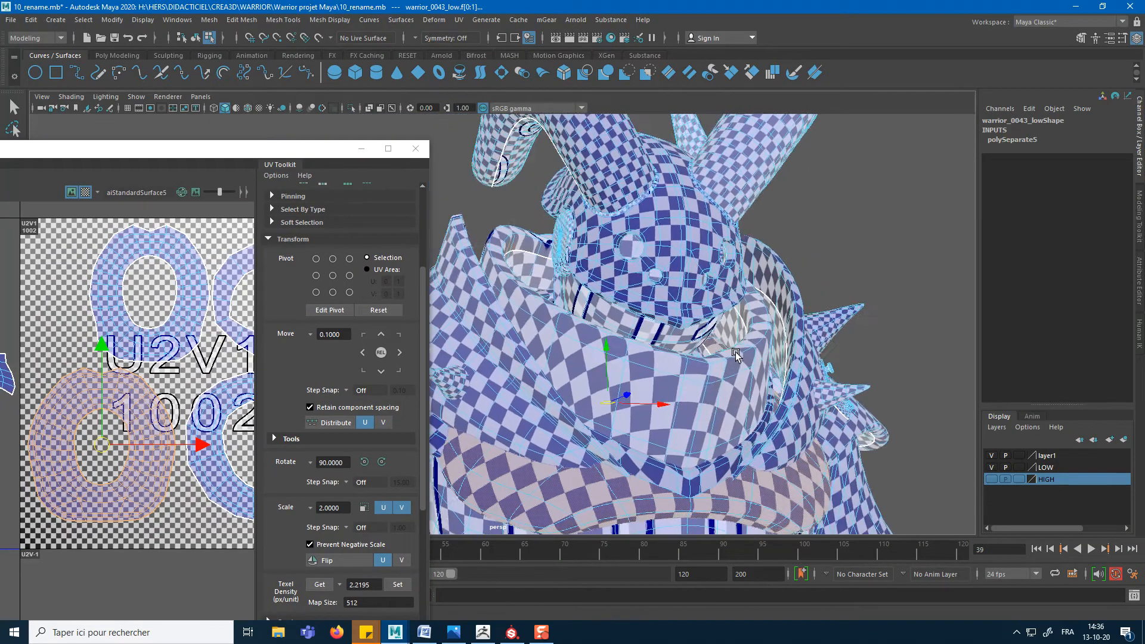
pyautogui.keyDown('alt'); pyautogui.moveTo(736, 355); pyautogui.dragTo(730, 349); pyautogui.keyUp('alt')
pyautogui.keyDown('alt'); pyautogui.moveTo(818, 377); pyautogui.dragTo(740, 337); pyautogui.keyUp('alt')
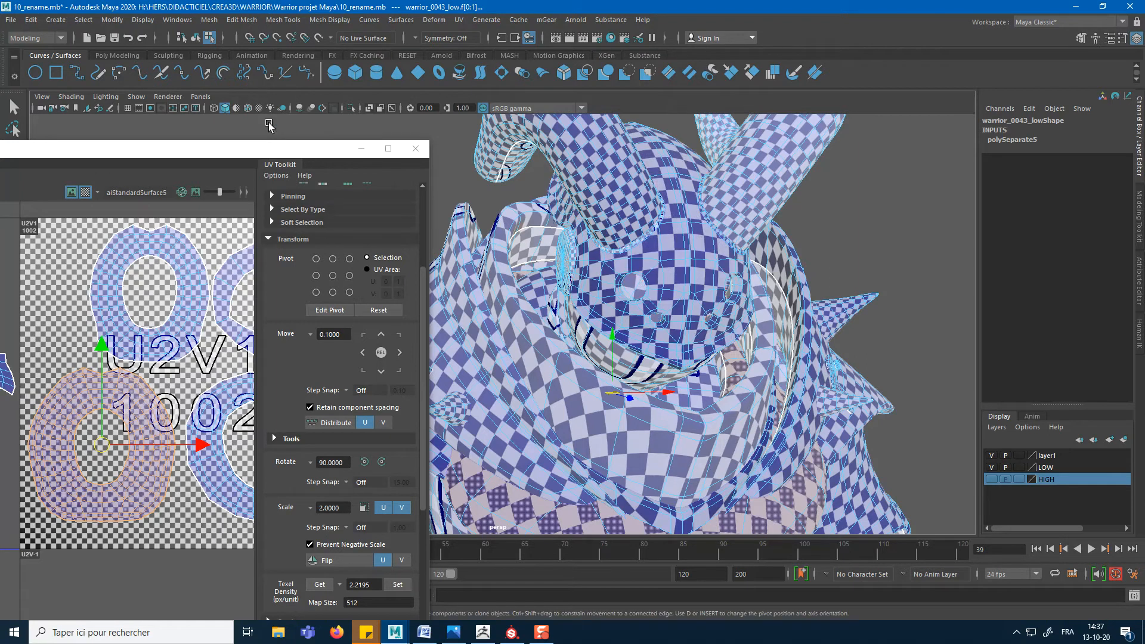
# Step: Select the warrior's head mask on the model and get its texel density as the reference value
pyautogui.moveTo(269, 152); pyautogui.dragTo(274, 95)
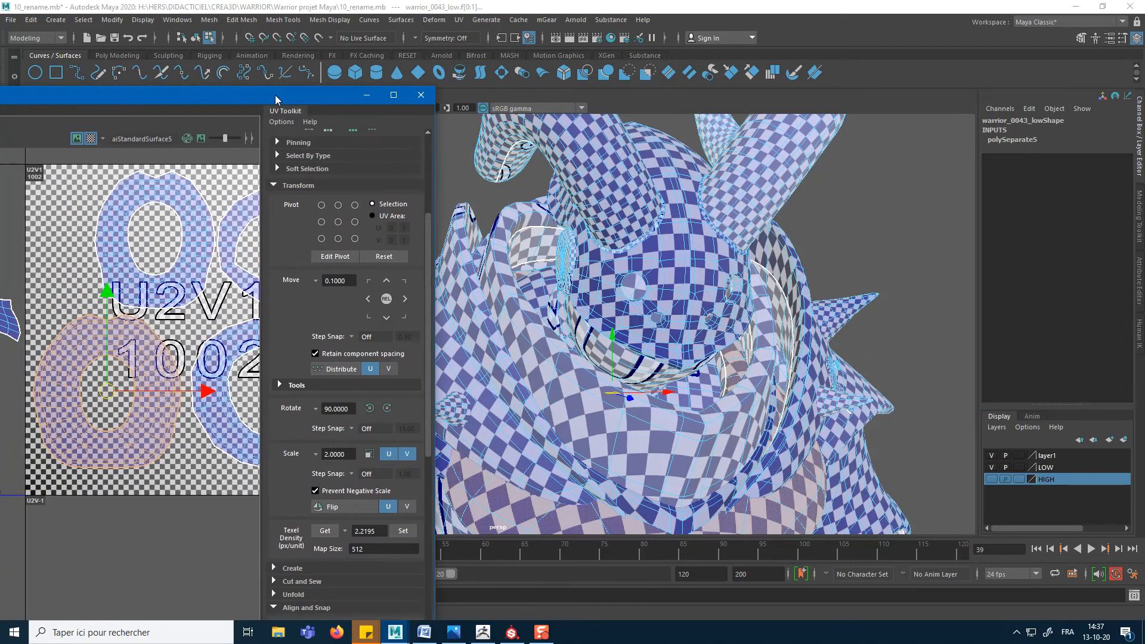
pyautogui.click(667, 256)
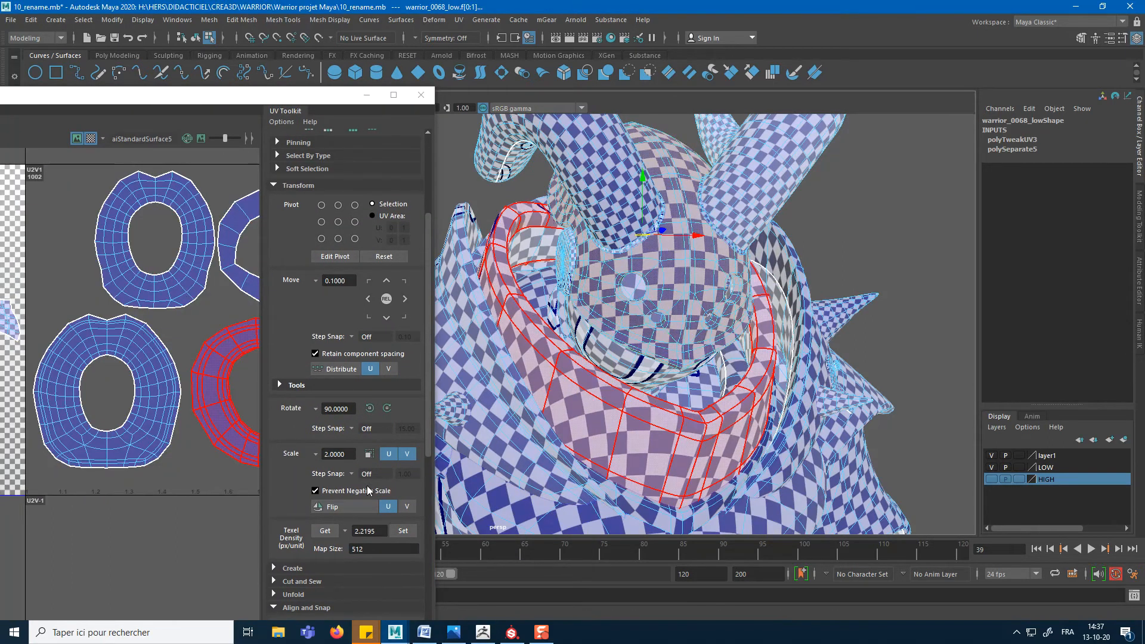
pyautogui.click(325, 531)
# Step: Select the UV shell of the warrior's right curved horn on the model and frame it in tile 1020
pyautogui.keyDown('alt'); pyautogui.moveTo(660, 290); pyautogui.dragTo(651, 391, button='middle'); pyautogui.keyUp('alt')
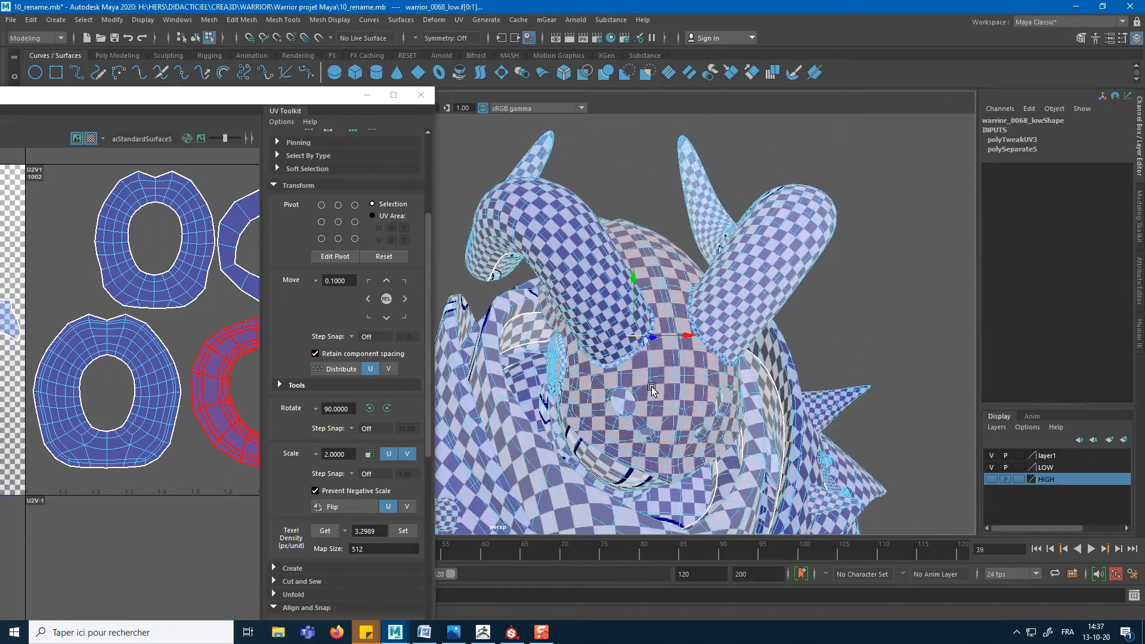
pyautogui.click(569, 271)
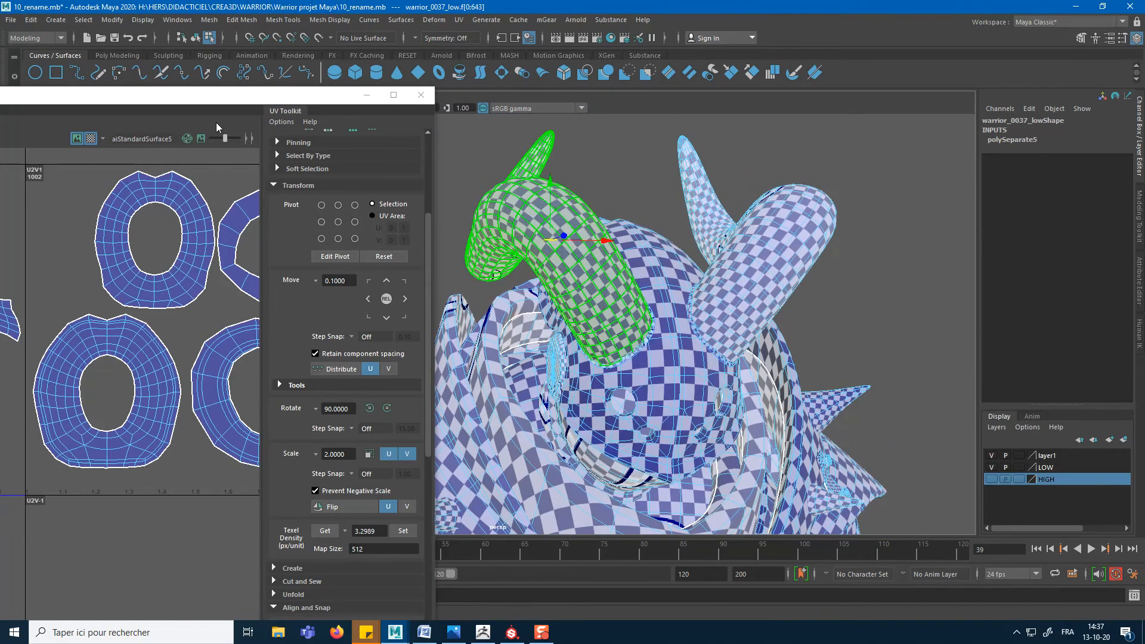
pyautogui.moveTo(208, 103); pyautogui.dragTo(689, 97)
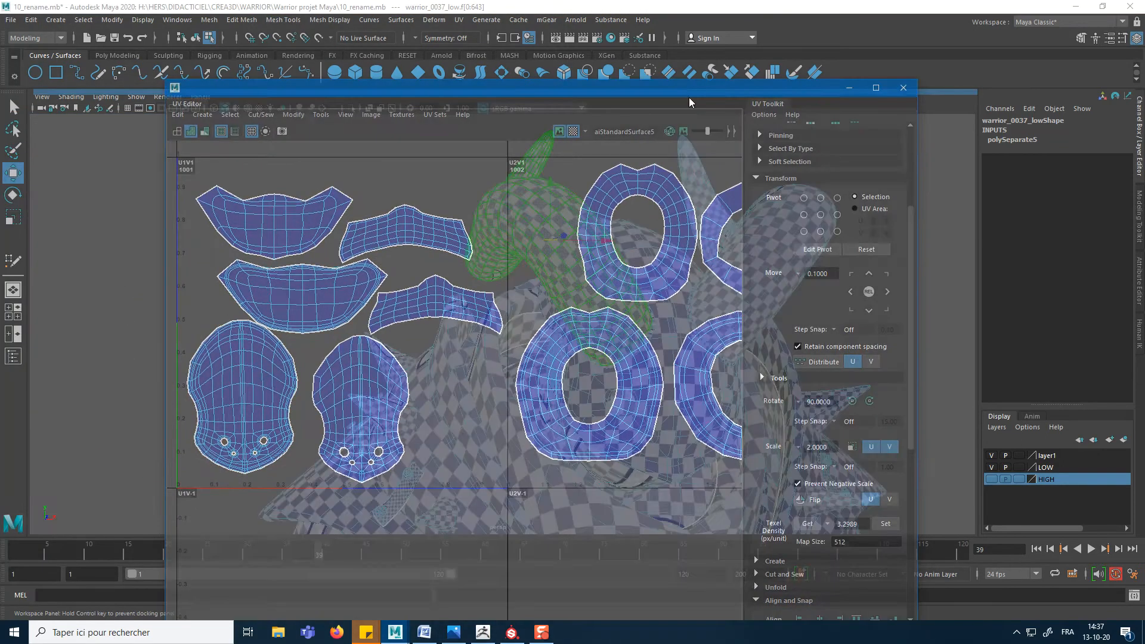
pyautogui.scroll(-5, 664, 260)
pyautogui.keyDown('alt'); pyautogui.moveTo(641, 253); pyautogui.dragTo(319, 447, button='middle'); pyautogui.keyUp('alt')
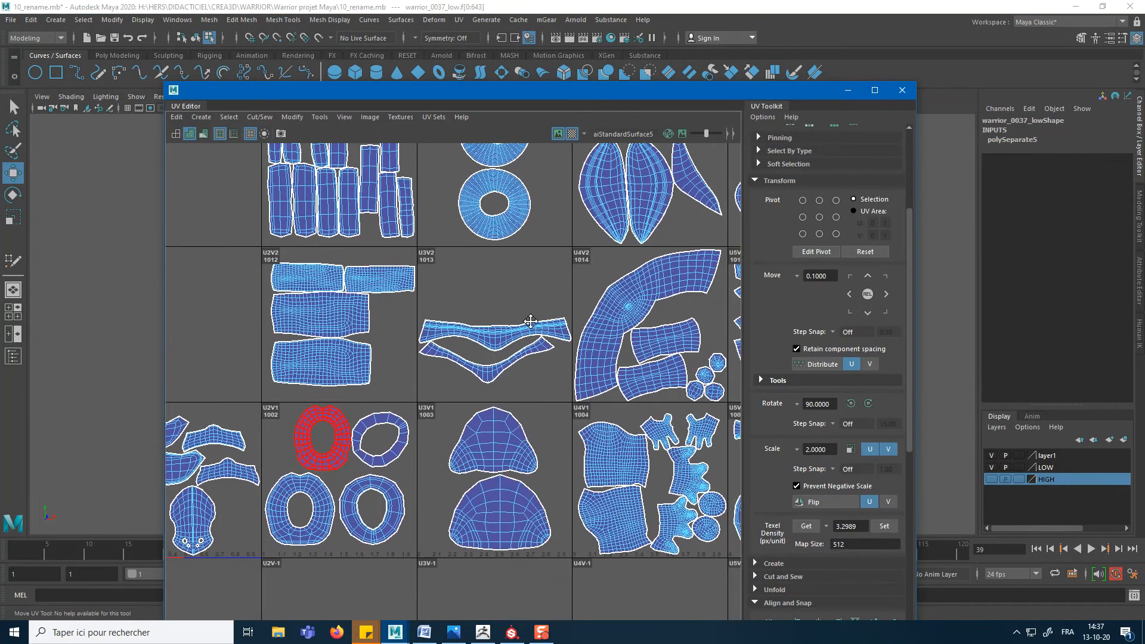
pyautogui.keyDown('alt'); pyautogui.moveTo(539, 314); pyautogui.dragTo(319, 441, button='middle'); pyautogui.keyUp('alt')
pyautogui.scroll(-2, 476, 371)
pyautogui.keyDown('alt'); pyautogui.moveTo(221, 505); pyautogui.dragTo(192, 435, button='middle'); pyautogui.keyUp('alt')
pyautogui.press('f')
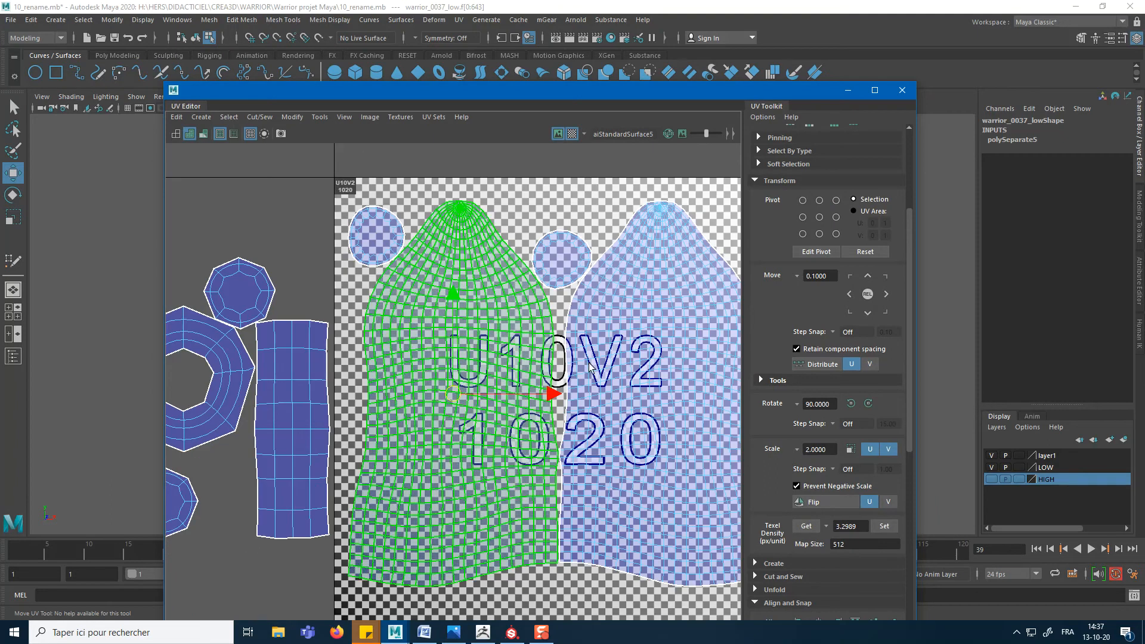
# Step: Set the selected horn shell's texel density to 3.2989 with a 512 map size
pyautogui.click(603, 393)
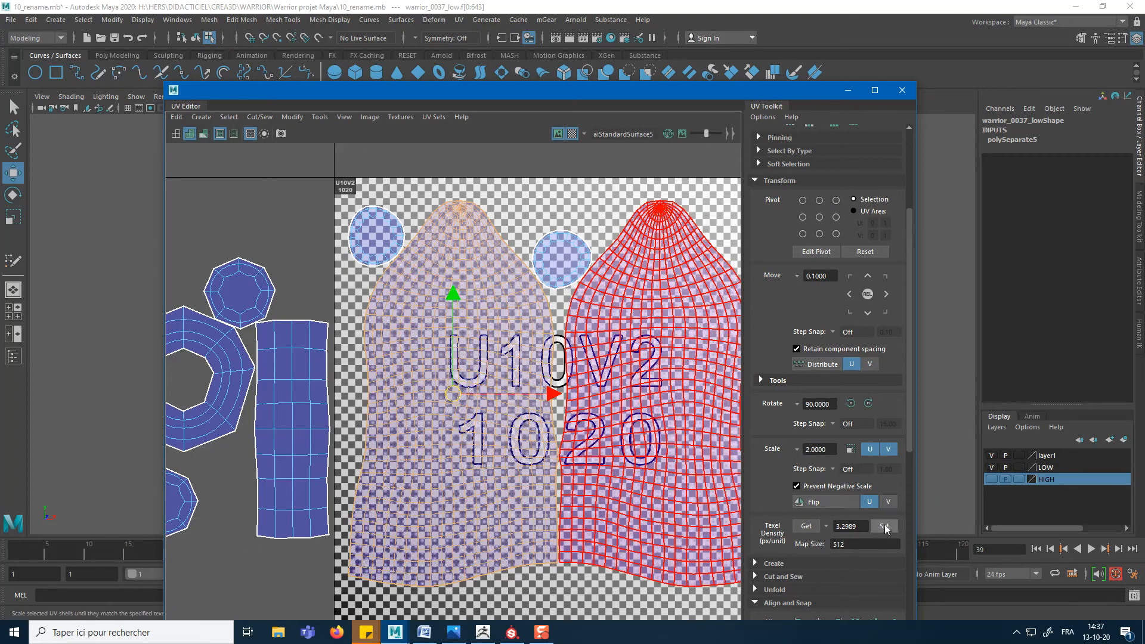
pyautogui.click(885, 527)
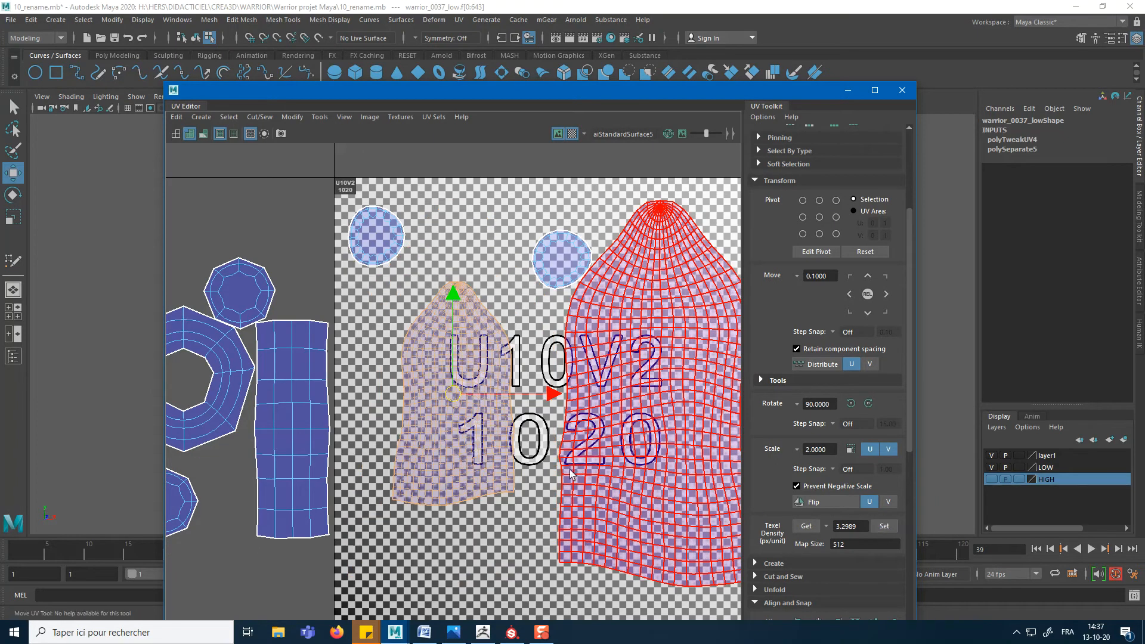
pyautogui.click(470, 391)
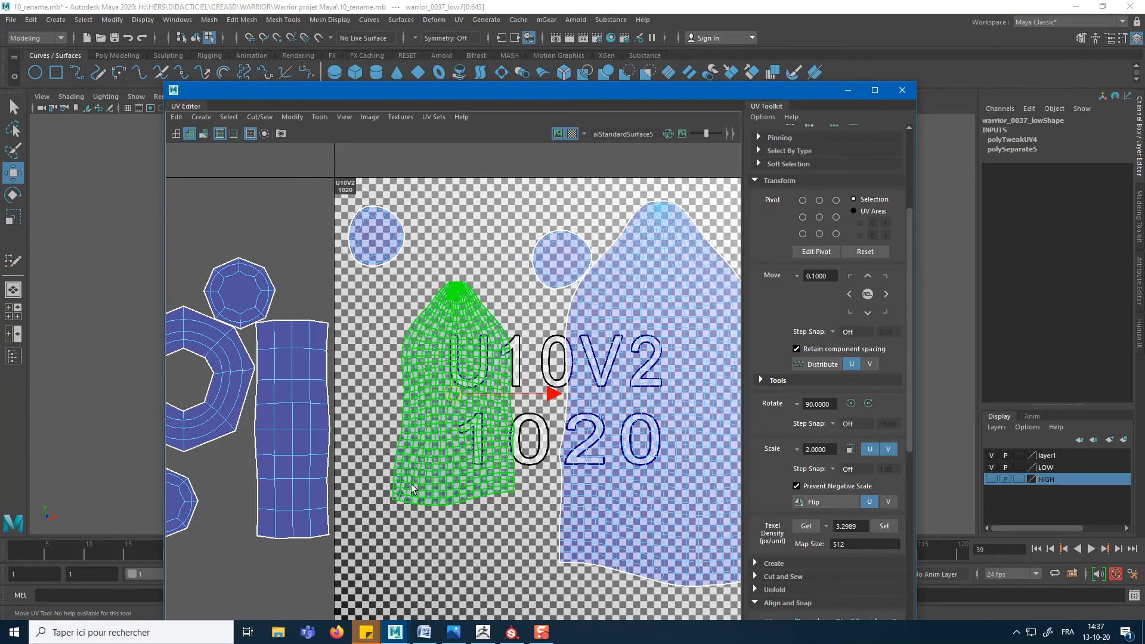
pyautogui.click(469, 477)
# Step: Compare the checker squares on the rescaled horn with those on the head and the other horn
pyautogui.moveTo(678, 94); pyautogui.dragTo(253, 140)
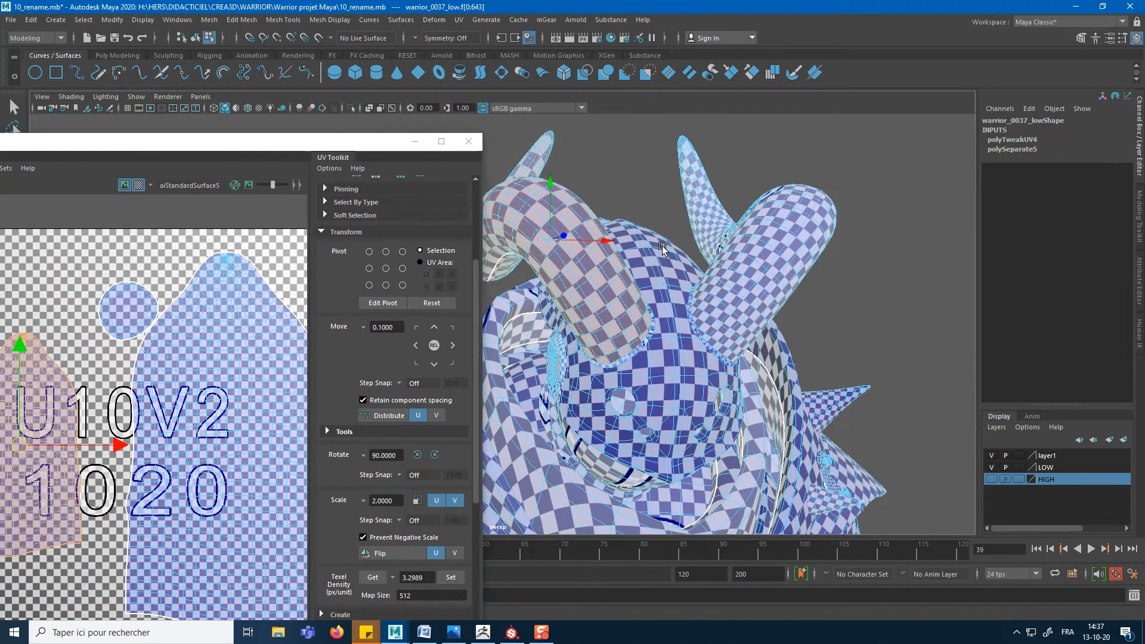
pyautogui.keyDown('alt'); pyautogui.moveTo(648, 268); pyautogui.dragTo(673, 242); pyautogui.keyUp('alt')
pyautogui.scroll(5, 620, 281)
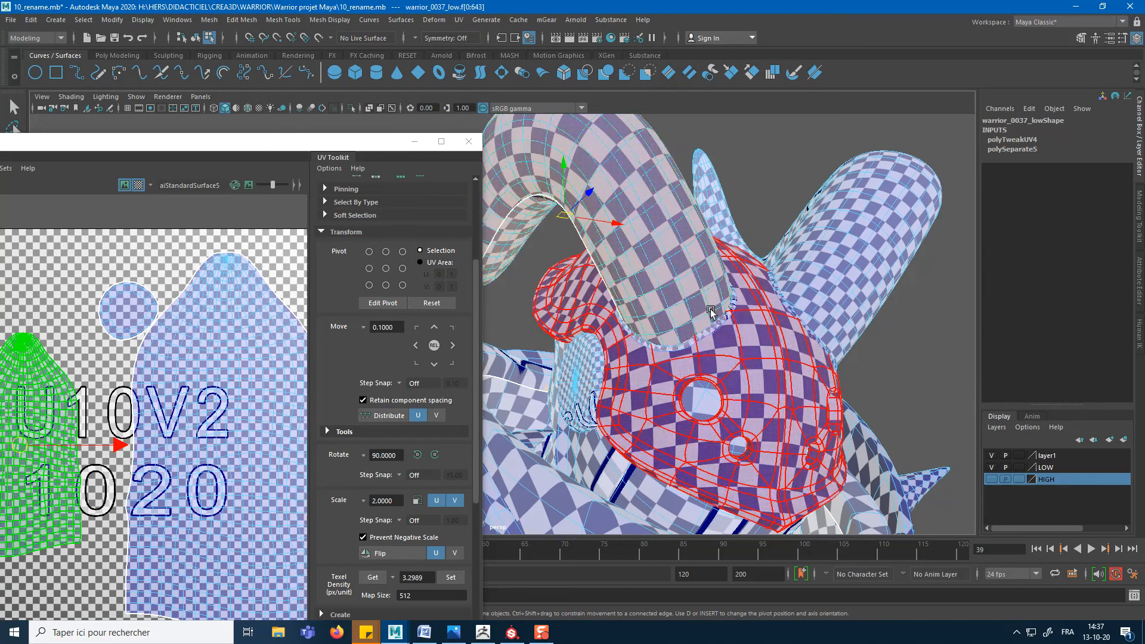
pyautogui.click(670, 307)
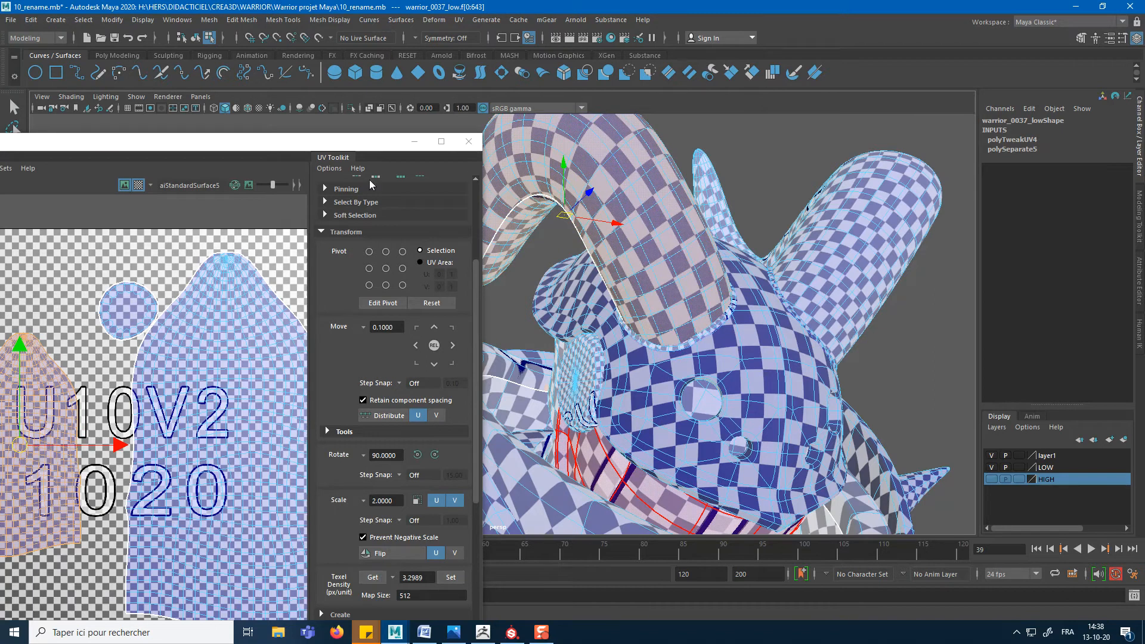
# Step: Turn off the checker map, return to object mode at the warrior's torso and clear the selection
pyautogui.moveTo(335, 152); pyautogui.dragTo(0, 173)
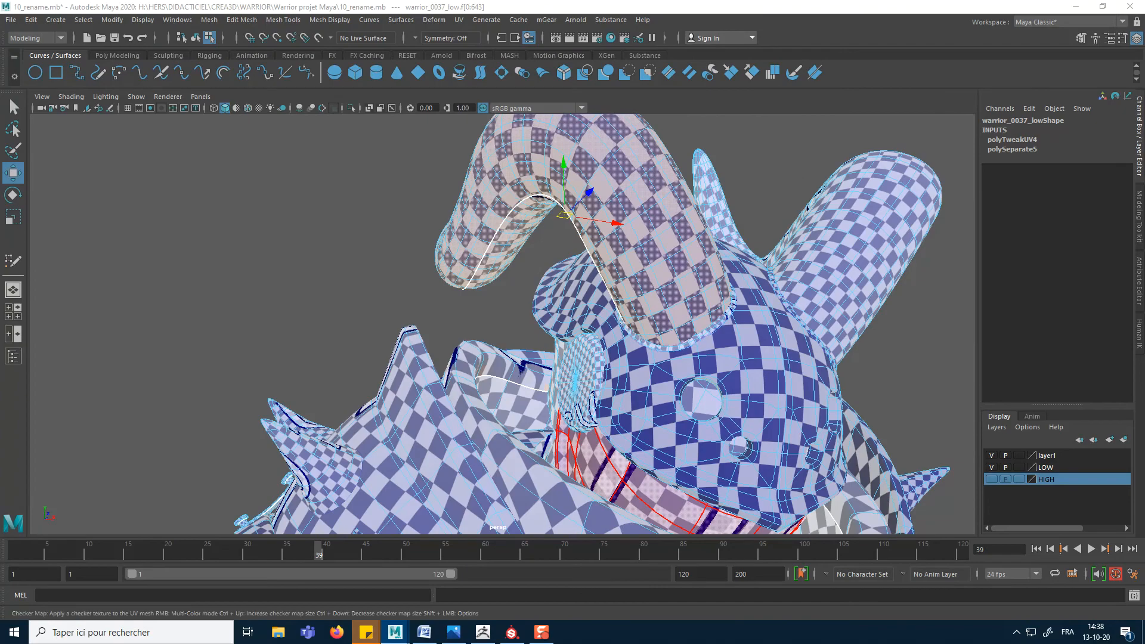
pyautogui.keyDown('alt'); pyautogui.moveTo(587, 346); pyautogui.dragTo(552, 116, button='middle'); pyautogui.keyUp('alt')
pyautogui.keyDown('alt'); pyautogui.moveTo(552, 116); pyautogui.dragTo(598, 357, button='right'); pyautogui.keyUp('alt')
pyautogui.keyDown('alt'); pyautogui.moveTo(598, 358); pyautogui.dragTo(776, 269); pyautogui.keyUp('alt')
pyautogui.keyDown('alt'); pyautogui.moveTo(684, 229); pyautogui.dragTo(660, 422, button='middle'); pyautogui.keyUp('alt')
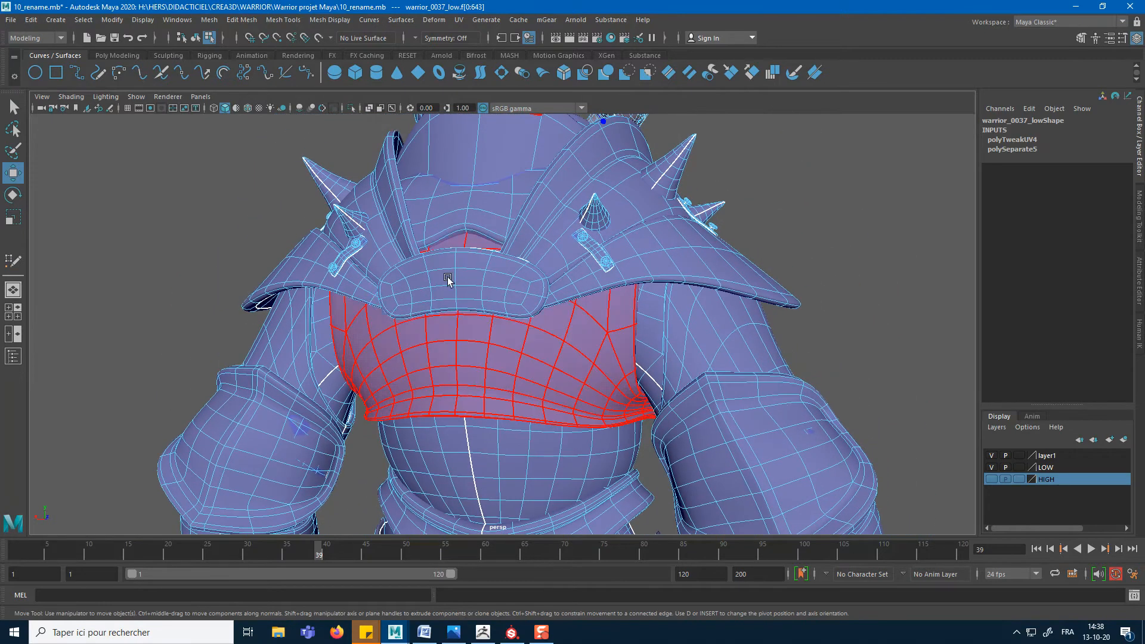
pyautogui.moveTo(576, 352); pyautogui.dragTo(649, 285, button='right')
pyautogui.click(830, 288)
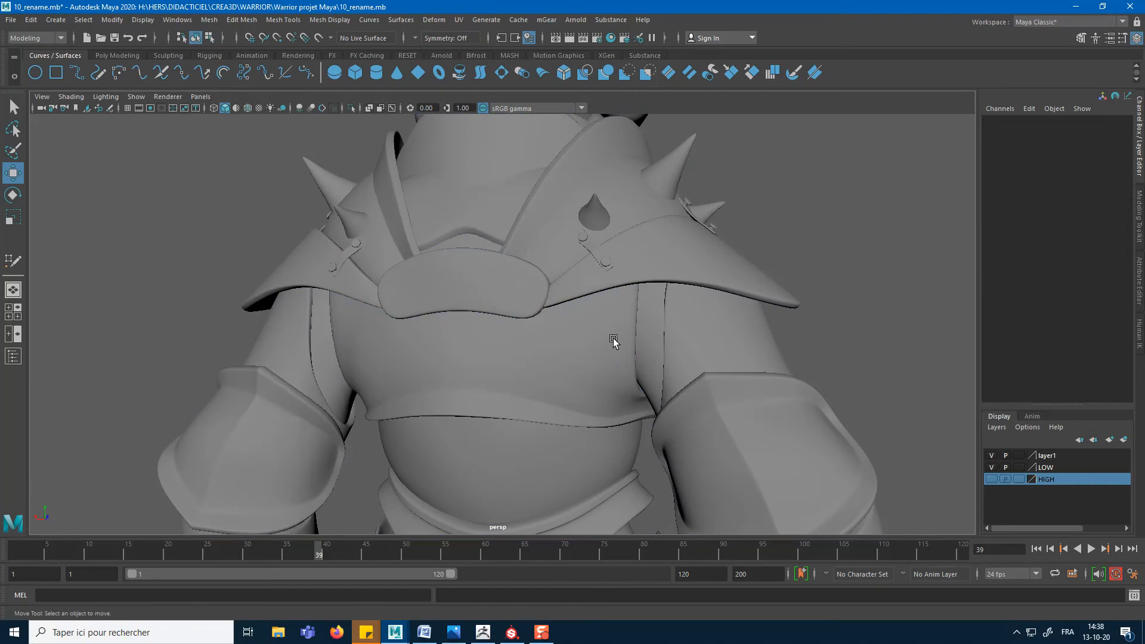
# Step: Select the warrior's chest armour mesh and isolate it in the viewport
pyautogui.click(614, 341)
pyautogui.keyDown('alt'); pyautogui.moveTo(897, 372); pyautogui.dragTo(718, 373); pyautogui.keyUp('alt')
pyautogui.hotkey('ctrl', '1')
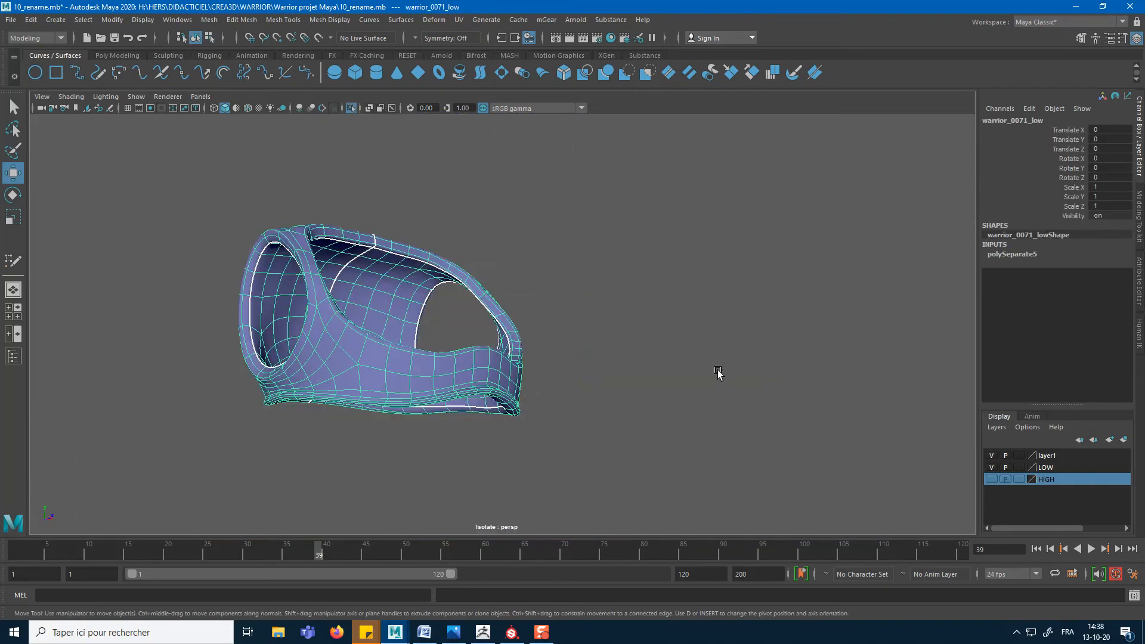
# Step: Switch the chest armour to edge selection and select a vertical edge loop on its back, beside the central seam
pyautogui.keyDown('alt'); pyautogui.moveTo(548, 273); pyautogui.dragTo(473, 358); pyautogui.keyUp('alt')
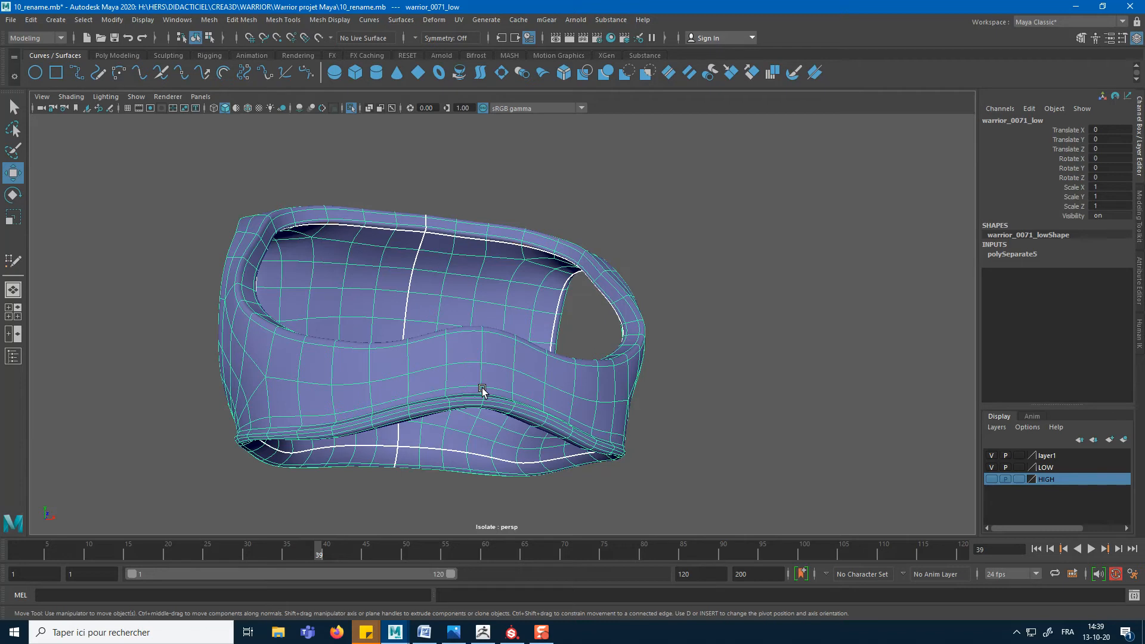
pyautogui.keyDown('alt'); pyautogui.moveTo(475, 296); pyautogui.dragTo(251, 321); pyautogui.keyUp('alt')
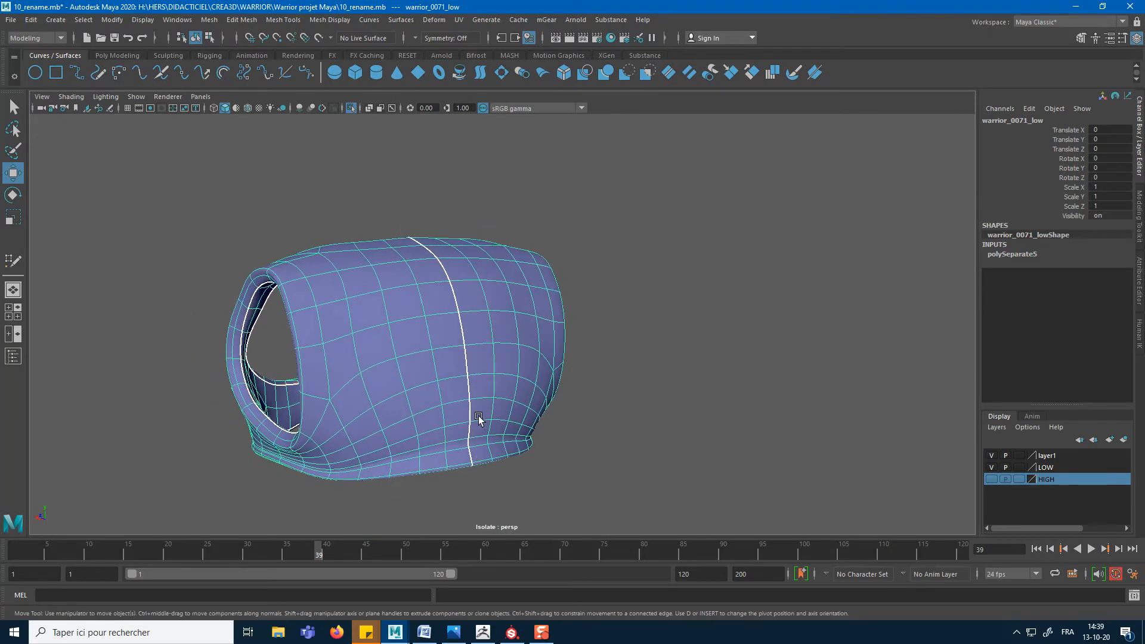
pyautogui.keyDown('alt'); pyautogui.moveTo(481, 449); pyautogui.dragTo(455, 370); pyautogui.keyUp('alt')
pyautogui.moveTo(445, 330); pyautogui.dragTo(447, 275, button='right')
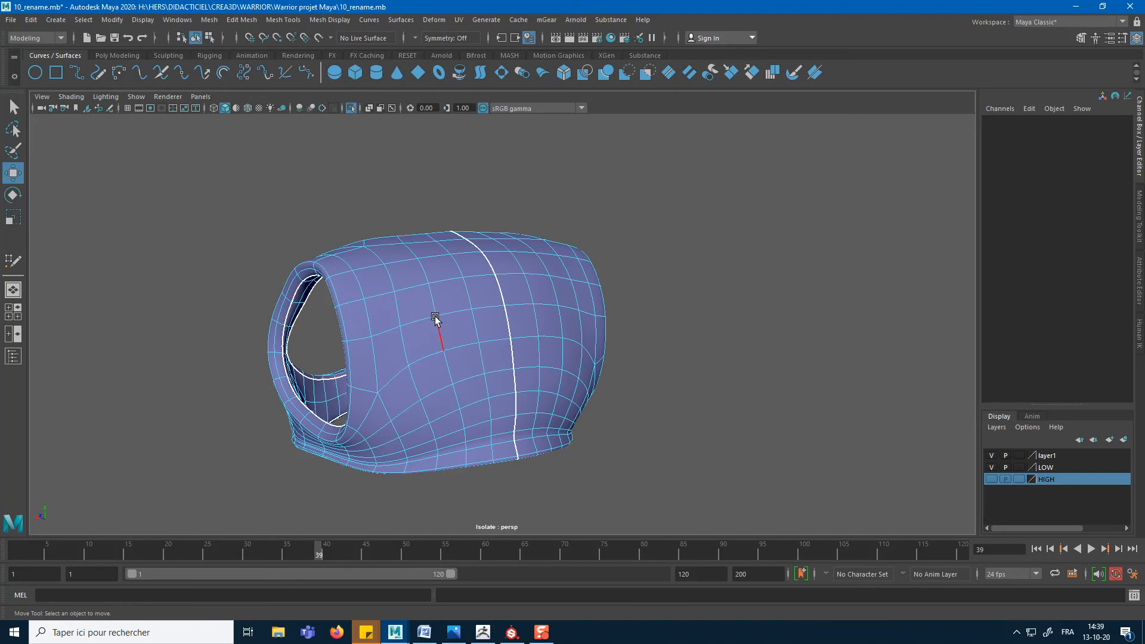
pyautogui.click(442, 332)
pyautogui.keyDown('alt'); pyautogui.moveTo(441, 332); pyautogui.dragTo(548, 346); pyautogui.keyUp('alt')
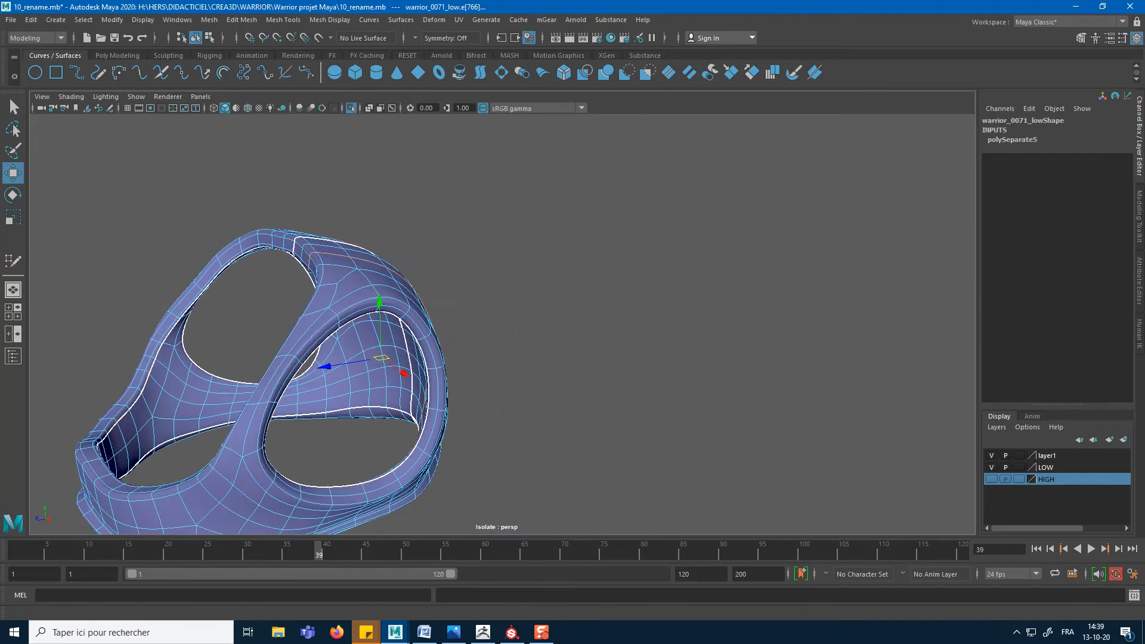
# Step: Bring up the UV Editor and cut the chest armour's UVs along the selected edge loop
pyautogui.moveTo(0, 149); pyautogui.dragTo(719, 55)
pyautogui.press('f')
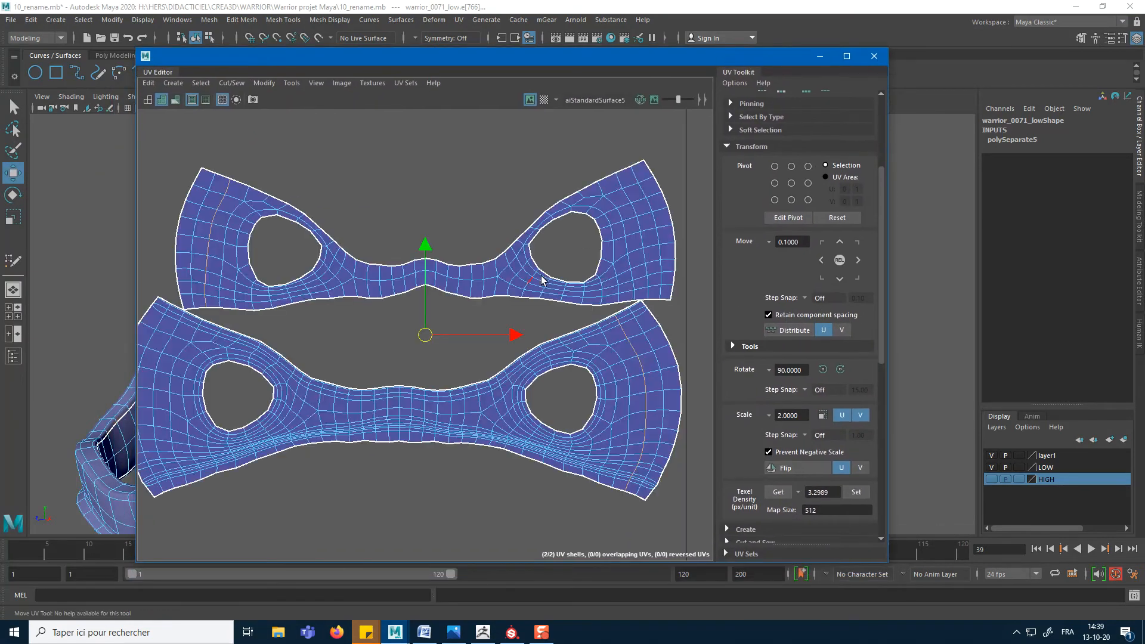
pyautogui.keyDown('alt'); pyautogui.moveTo(425, 320); pyautogui.dragTo(631, 350, button='middle'); pyautogui.keyUp('alt')
pyautogui.keyDown('alt'); pyautogui.moveTo(460, 230); pyautogui.dragTo(356, 216, button='middle'); pyautogui.keyUp('alt')
pyautogui.keyDown('alt'); pyautogui.moveTo(438, 271); pyautogui.dragTo(440, 312, button='middle'); pyautogui.keyUp('alt')
pyautogui.scroll(3, 346, 271)
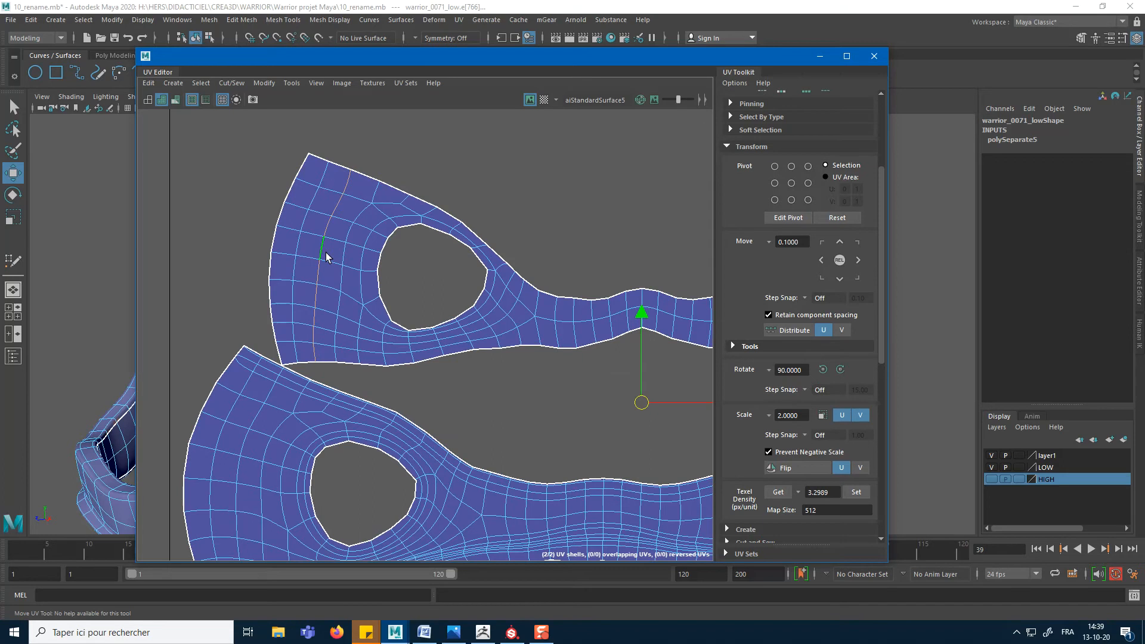
pyautogui.keyDown('shift'); pyautogui.rightClick(324, 246); pyautogui.keyUp('shift')
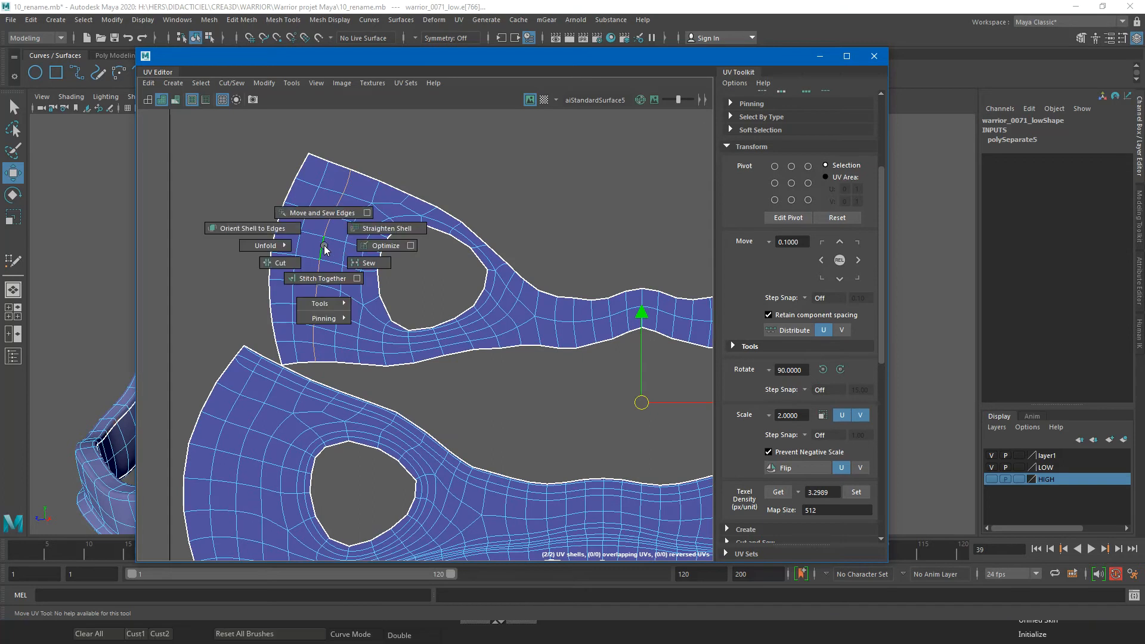
pyautogui.click(278, 266)
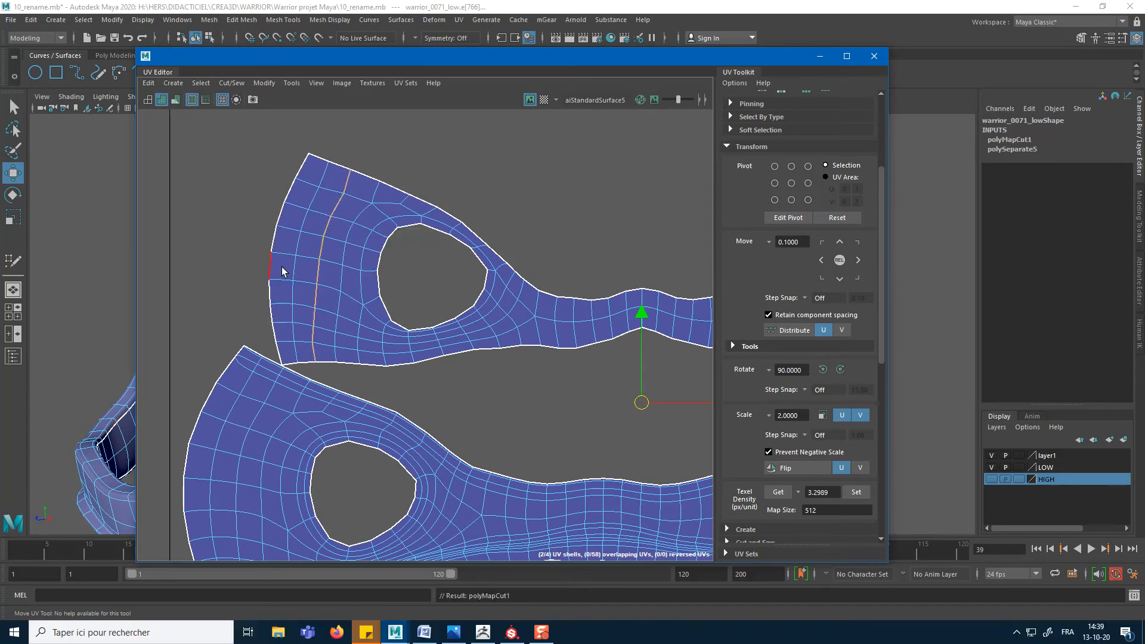
# Step: Select the cut-off end strip as a UV shell, try moving it away from the upper shell, and undo the move
pyautogui.click(297, 241)
pyautogui.rightClick(324, 203)
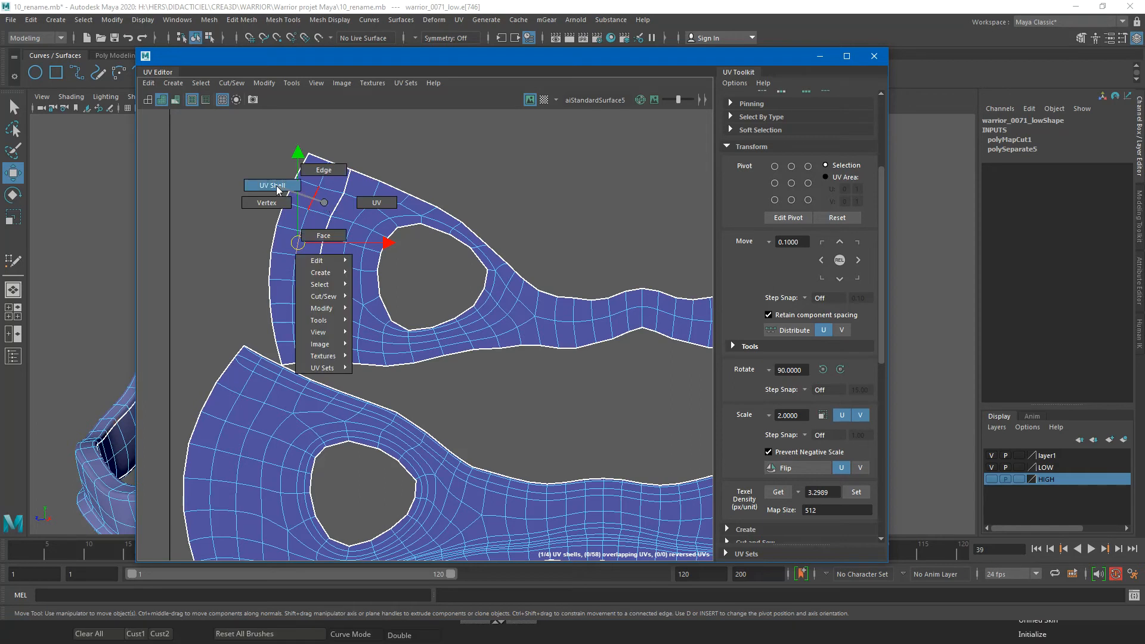
pyautogui.click(298, 280)
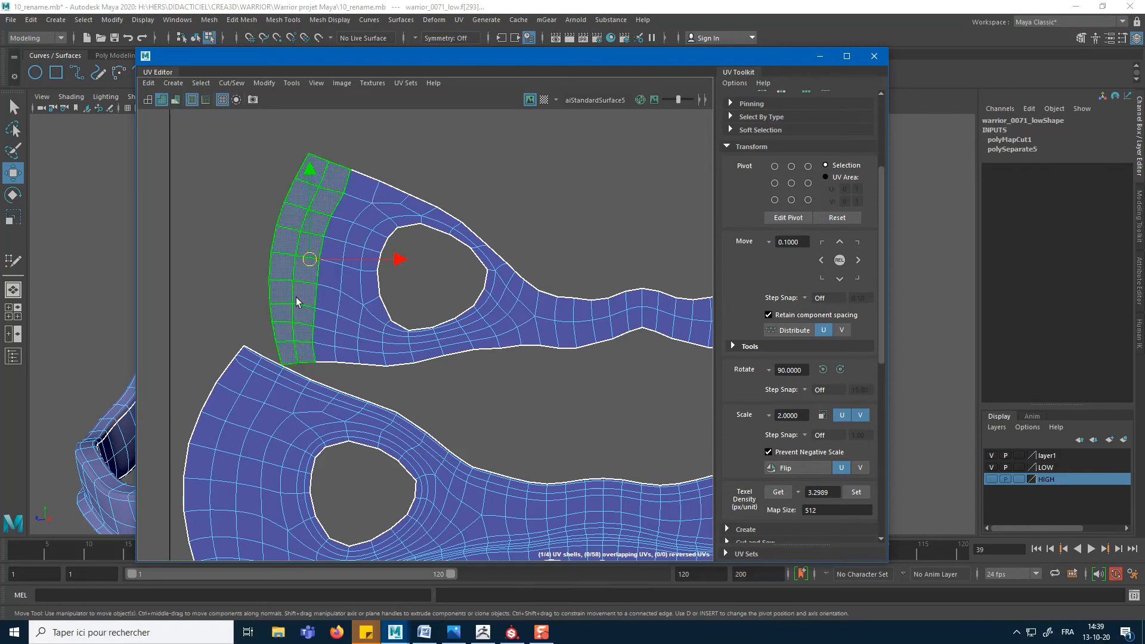
pyautogui.moveTo(307, 257); pyautogui.dragTo(274, 229)
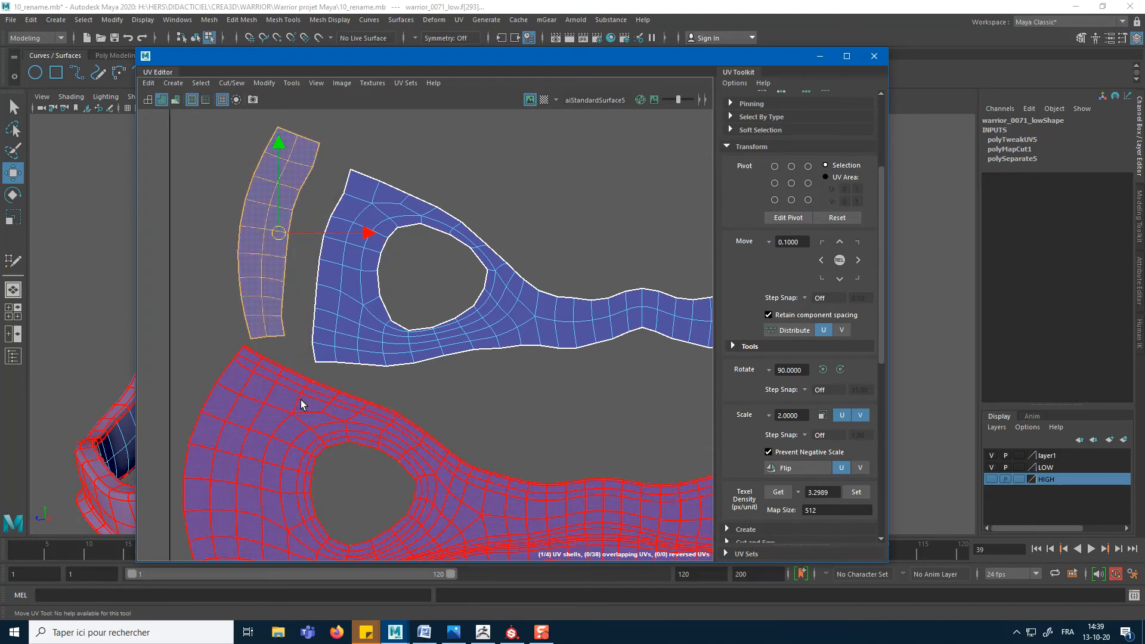
pyautogui.scroll(-6, 482, 390)
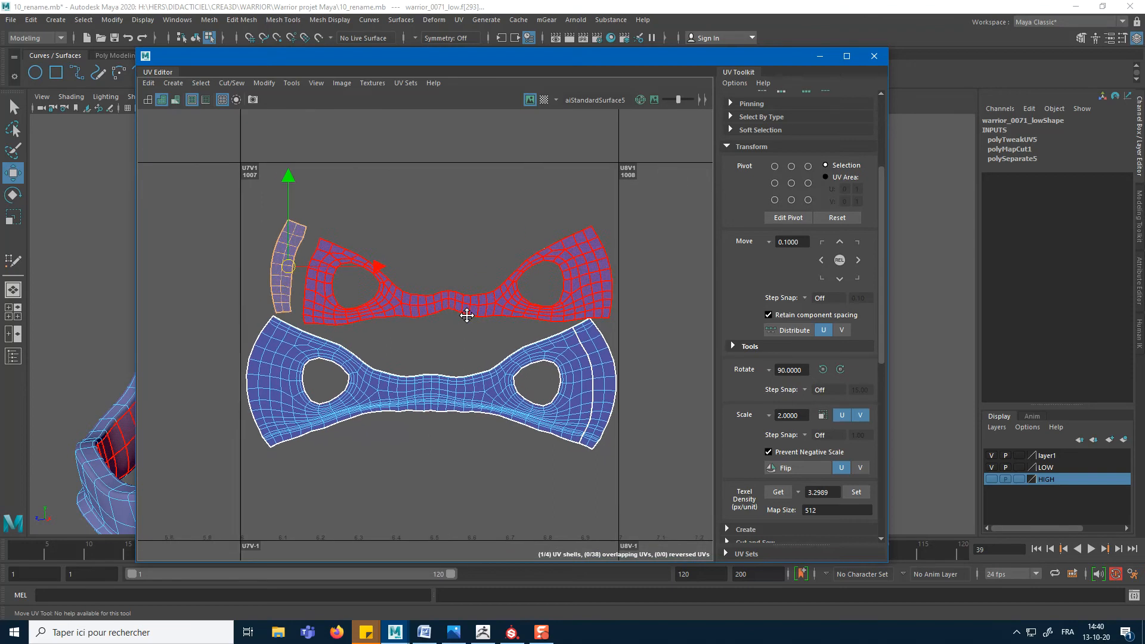
pyautogui.hotkey('ctrl', 'z')
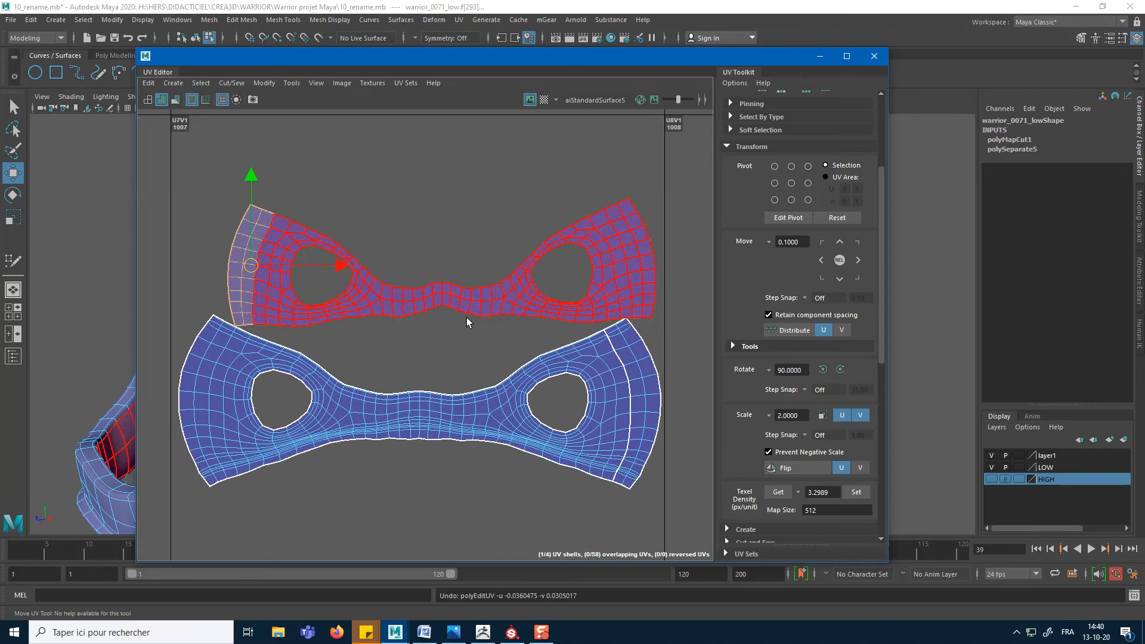
pyautogui.hotkey('ctrl', 'z')
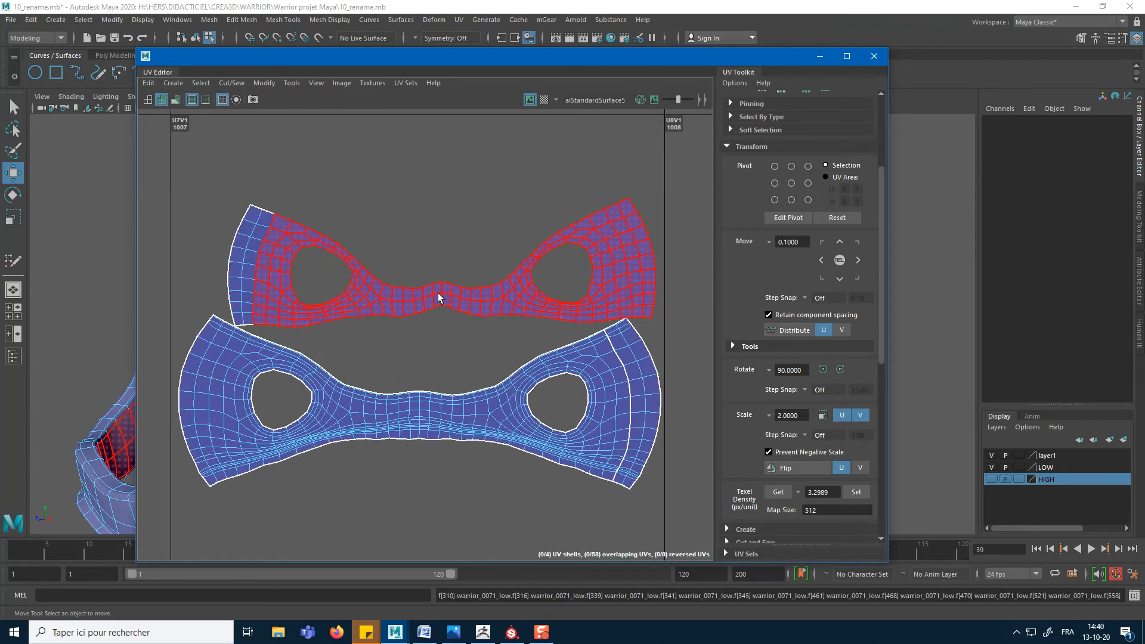
# Step: Select the remaining part of the upper UV shell, move the UV Editor off the armour and return to object mode
pyautogui.click(441, 297)
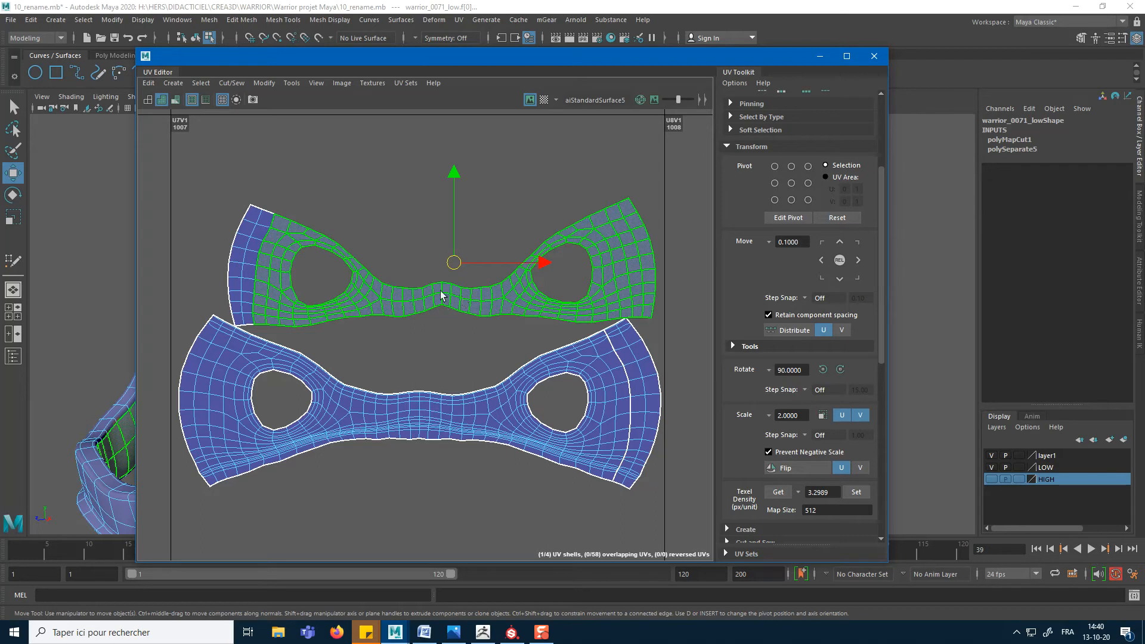
pyautogui.moveTo(479, 60); pyautogui.dragTo(773, 105)
pyautogui.keyDown('alt'); pyautogui.moveTo(338, 257); pyautogui.dragTo(334, 183, button='middle'); pyautogui.keyUp('alt')
pyautogui.keyDown('alt'); pyautogui.moveTo(333, 183); pyautogui.dragTo(334, 177); pyautogui.keyUp('alt')
pyautogui.moveTo(334, 182); pyautogui.dragTo(379, 157, button='right')
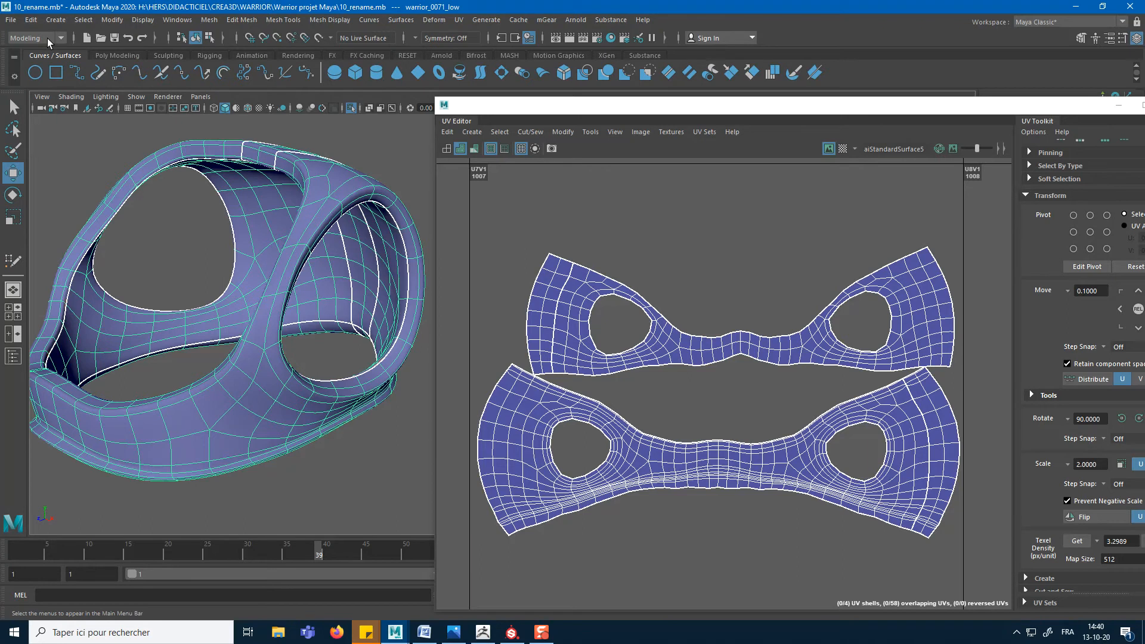
# Step: Collapse the UV Toolkit's Transform section and expand Create to show its projection commands
pyautogui.moveTo(656, 111); pyautogui.dragTo(501, 70)
pyautogui.scroll(-2, 945, 306)
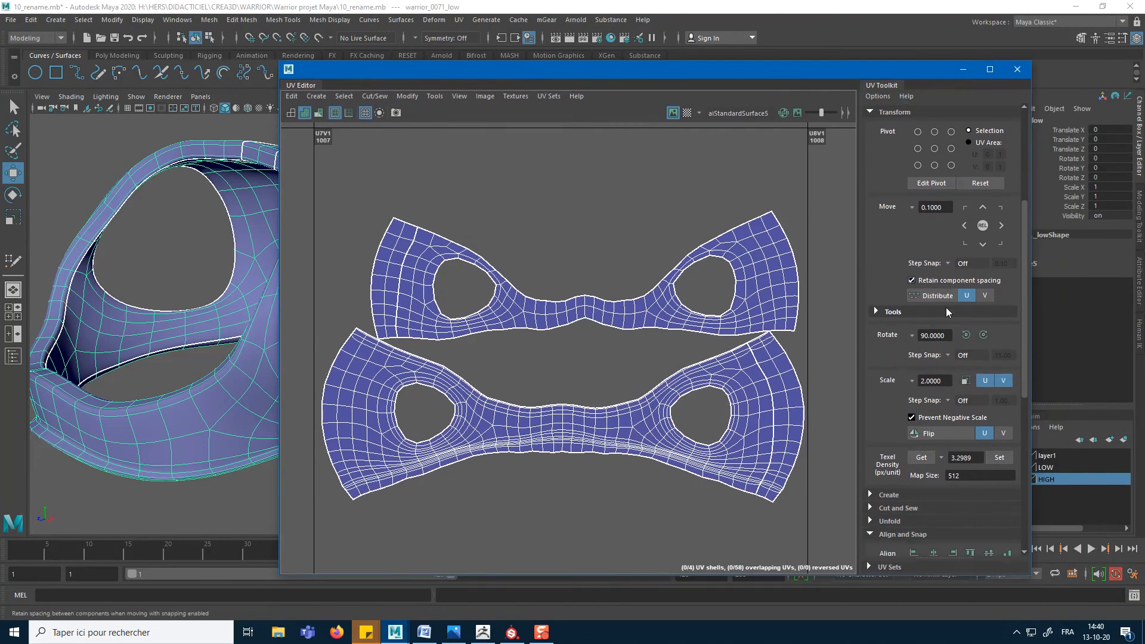
pyautogui.scroll(3, 970, 282)
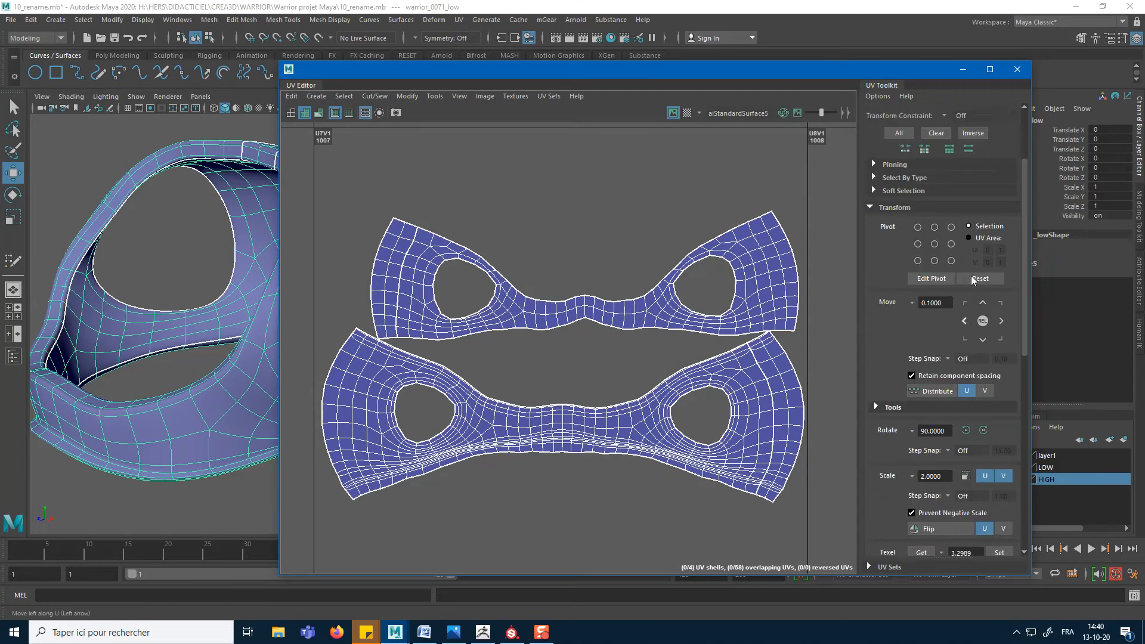
pyautogui.scroll(1, 973, 276)
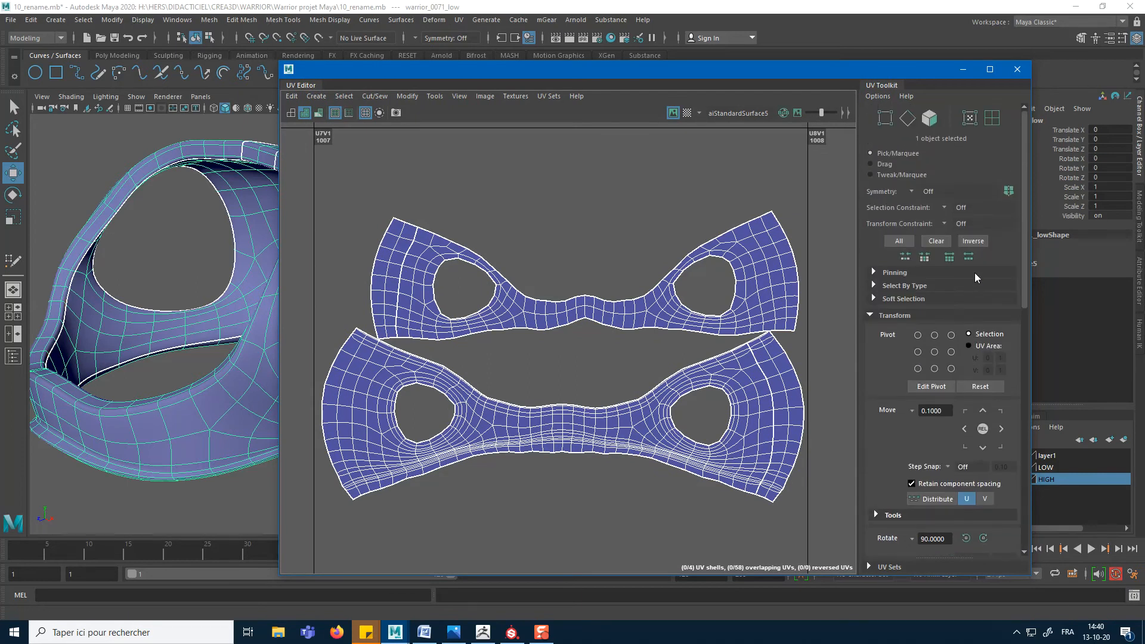
pyautogui.click(893, 316)
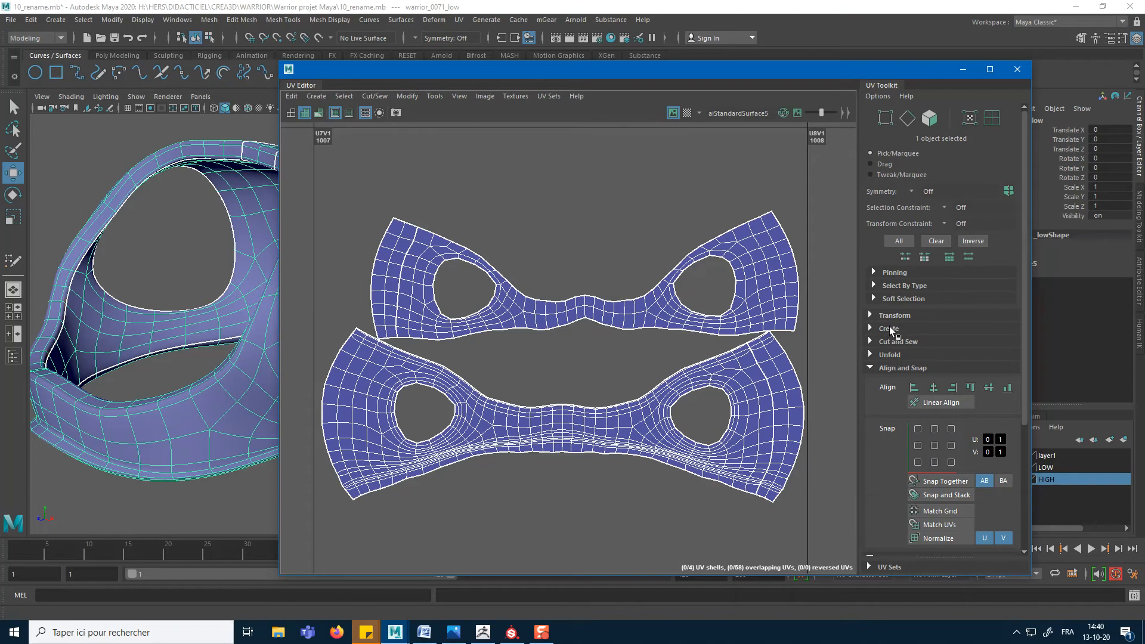
pyautogui.click(890, 329)
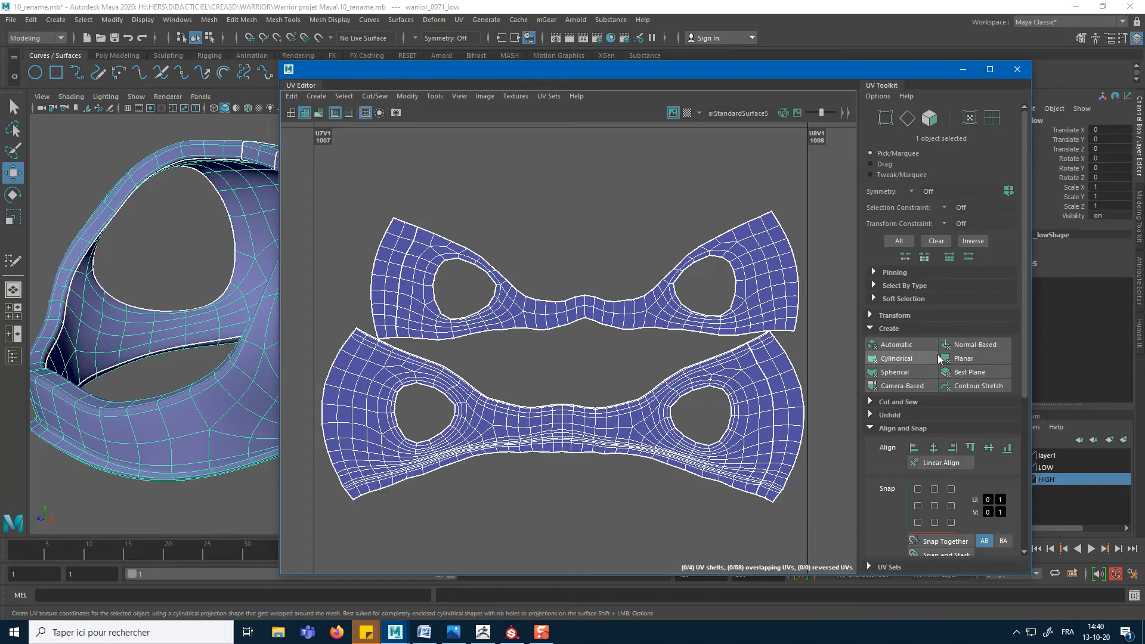
# Step: Review the projection axes in the Planar Mapping Options and close them without projecting
pyautogui.click(457, 21)
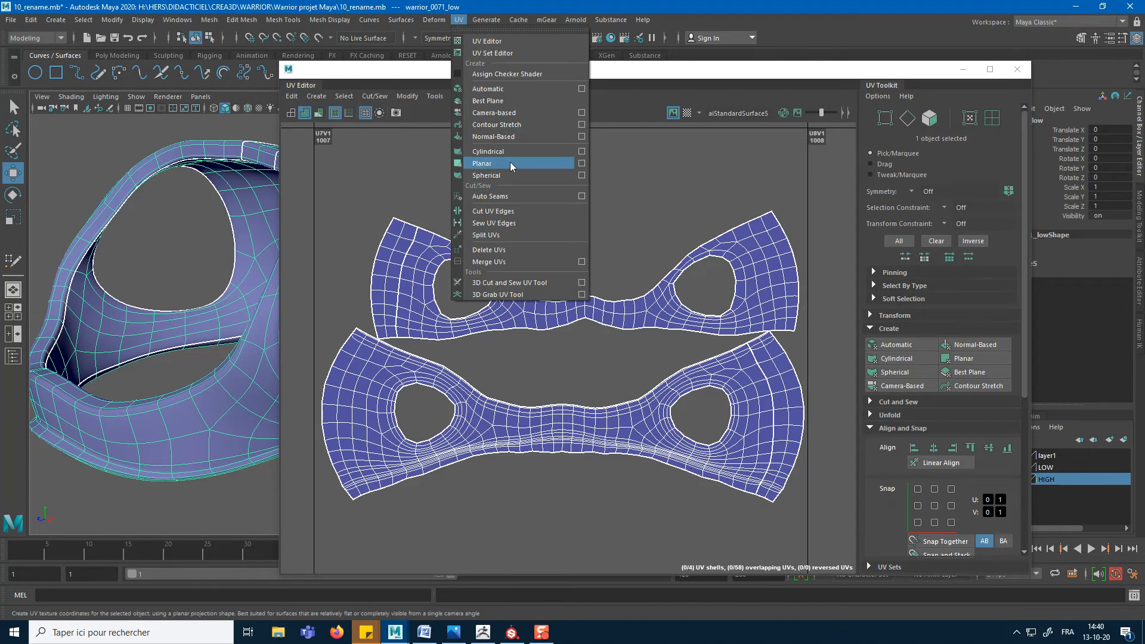
pyautogui.click(582, 164)
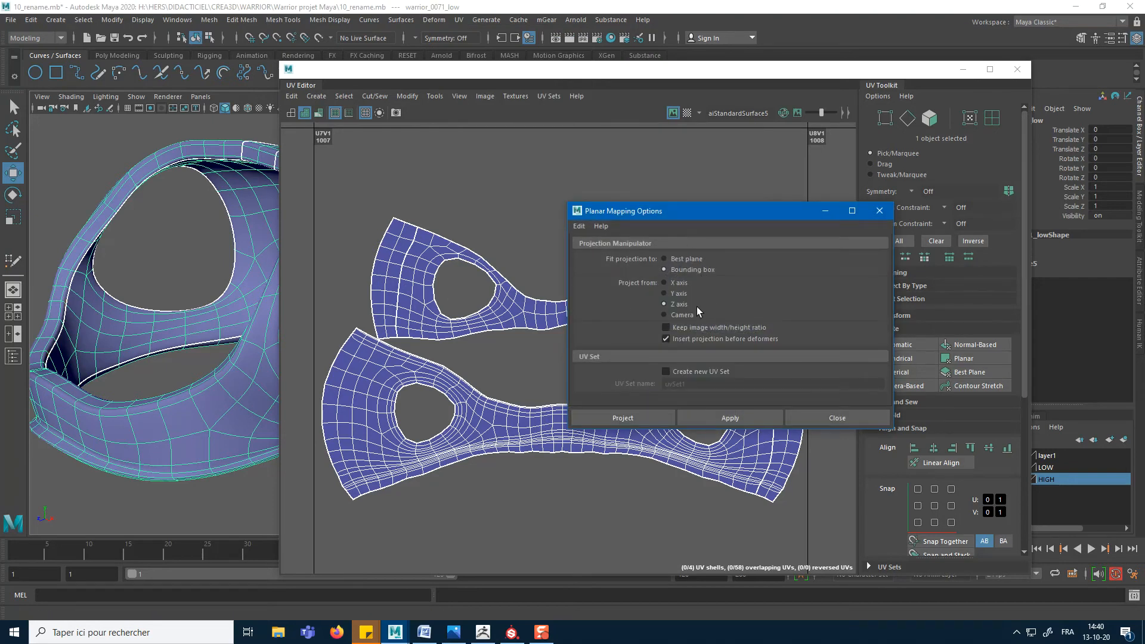
pyautogui.moveTo(630, 216); pyautogui.dragTo(541, 187)
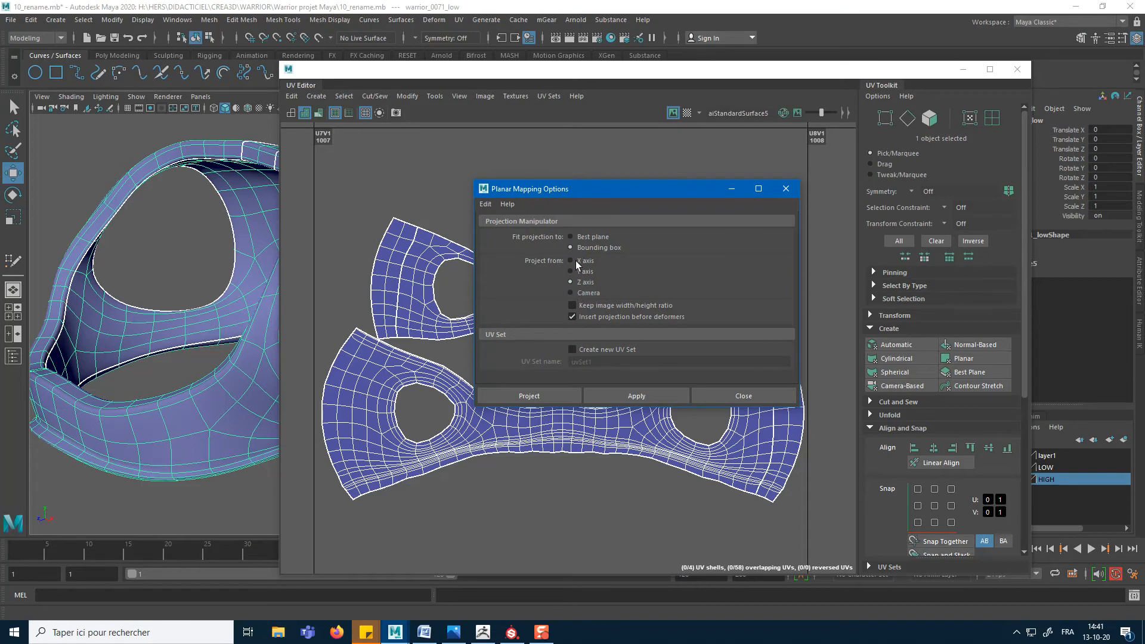
pyautogui.click(785, 189)
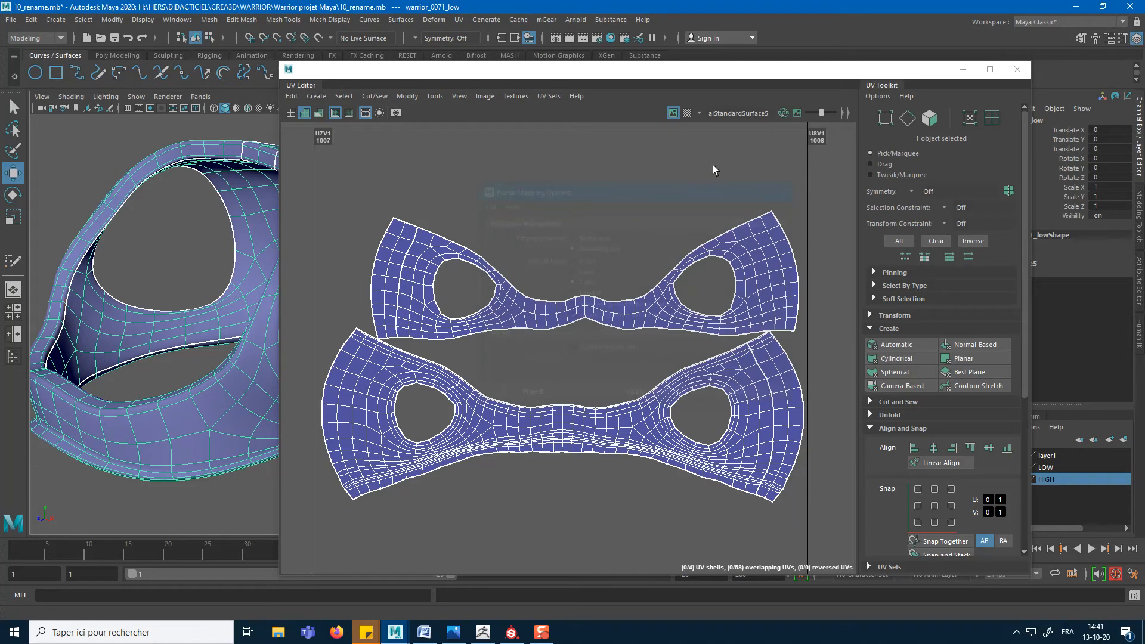
# Step: Compare the main UV menu's projection commands with those in the UV Toolkit's Create section
pyautogui.click(460, 21)
pyautogui.click(506, 29)
pyautogui.moveTo(506, 29); pyautogui.dragTo(731, 253)
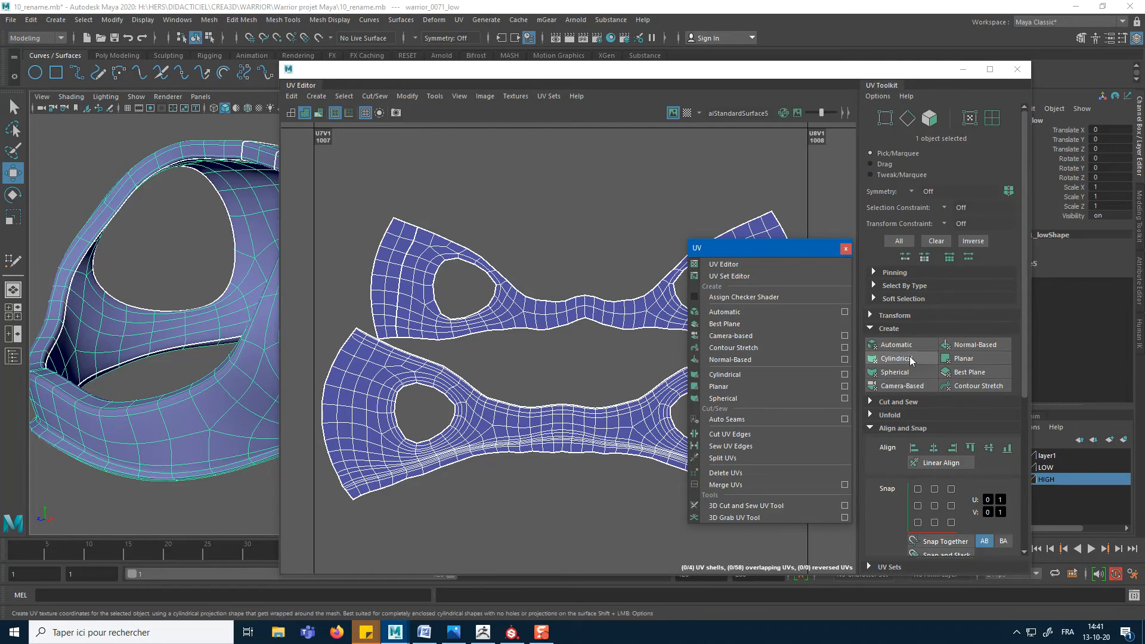
pyautogui.click(844, 250)
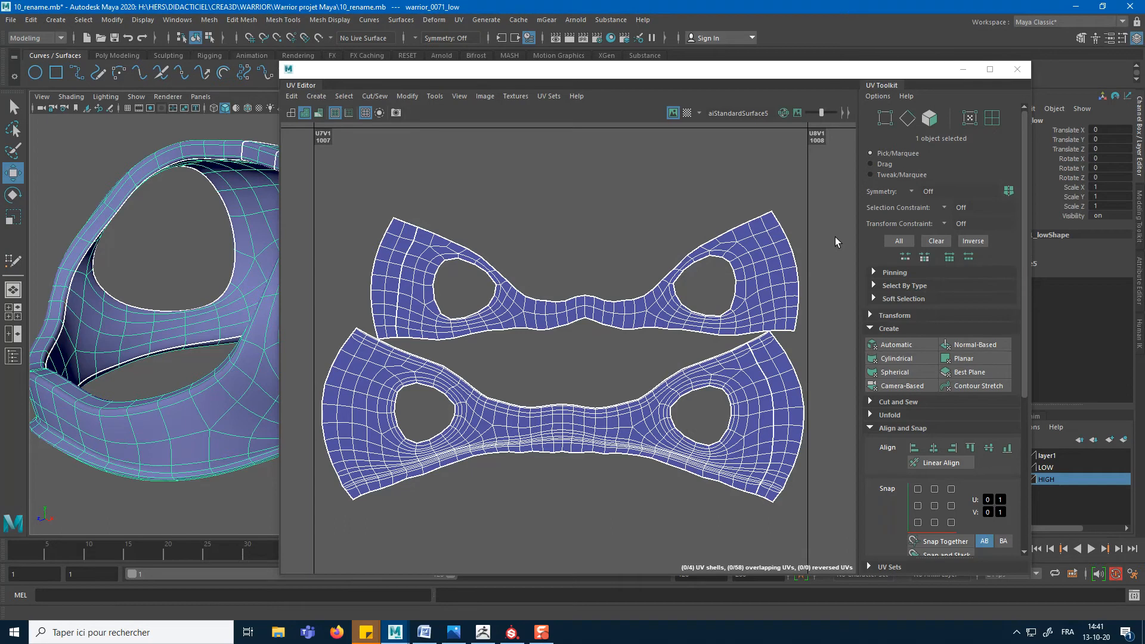
pyautogui.click(458, 20)
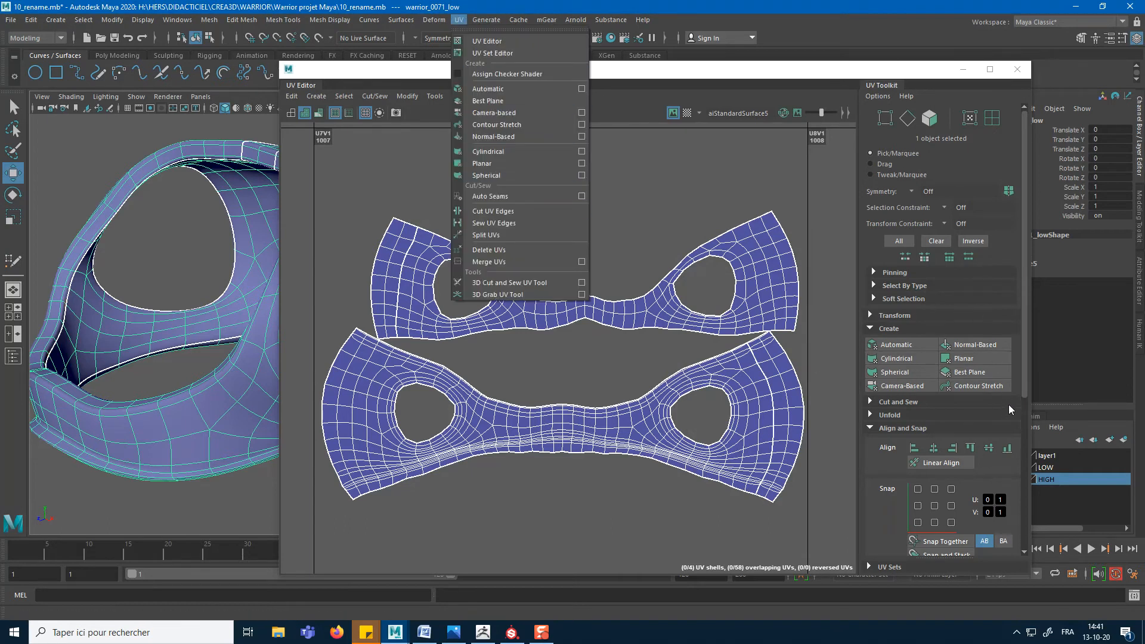
# Step: Open the Planar Mapping Options directly from the UV Toolkit and dismiss them without projecting
pyautogui.keyDown('shift'); pyautogui.click(991, 359); pyautogui.keyUp('shift')
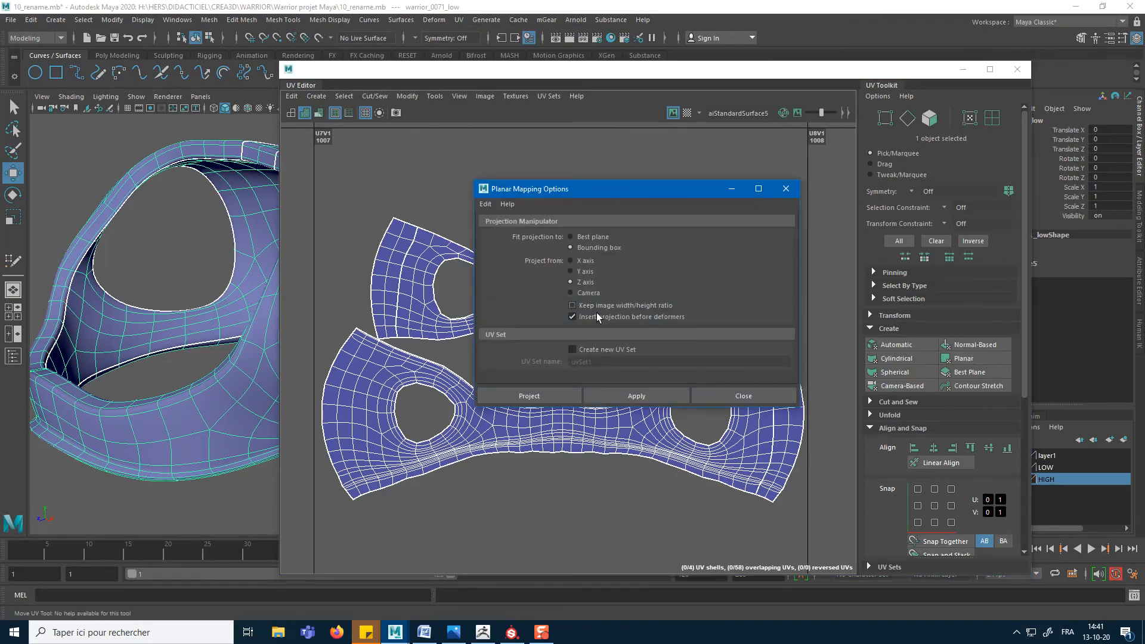
pyautogui.click(785, 188)
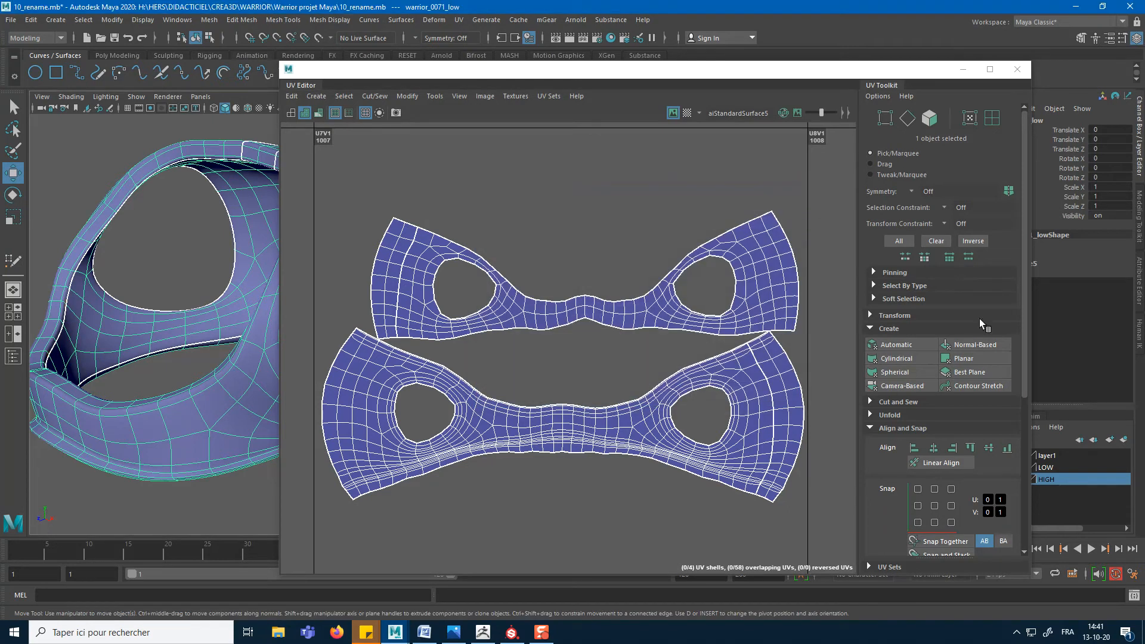
pyautogui.keyDown('shift'); pyautogui.click(974, 356); pyautogui.keyUp('shift')
pyautogui.click(786, 188)
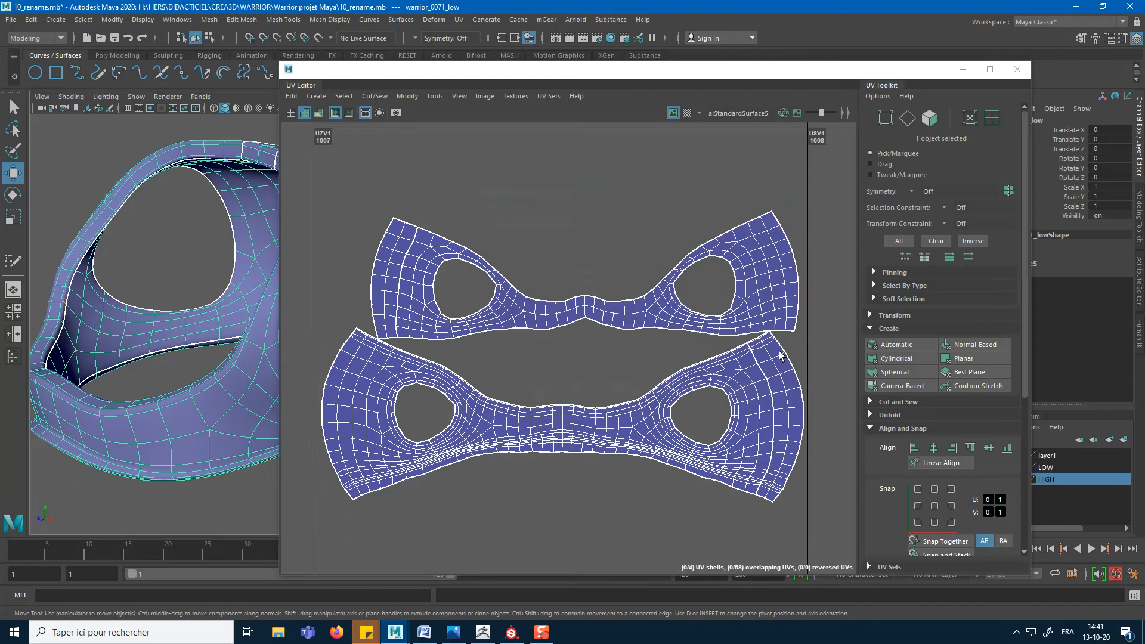
# Step: Apply an Automatic UV projection to the chest armour and examine the resulting shells and seams
pyautogui.click(907, 344)
pyautogui.scroll(-6, 658, 358)
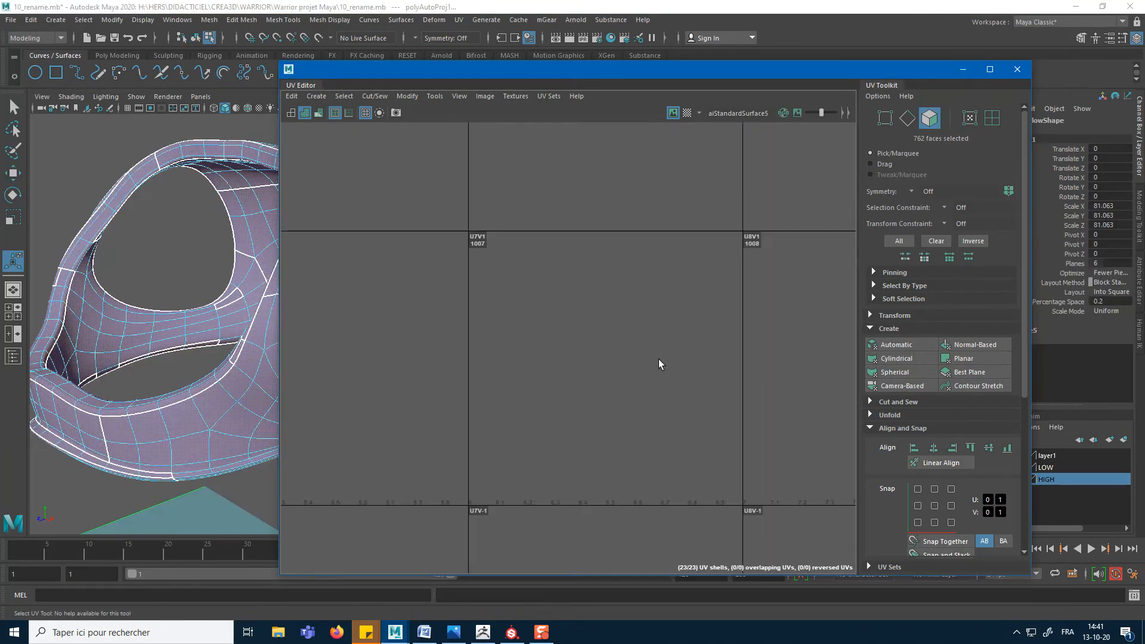
pyautogui.scroll(-3, 660, 356)
pyautogui.scroll(3, 444, 370)
pyautogui.scroll(6, 606, 298)
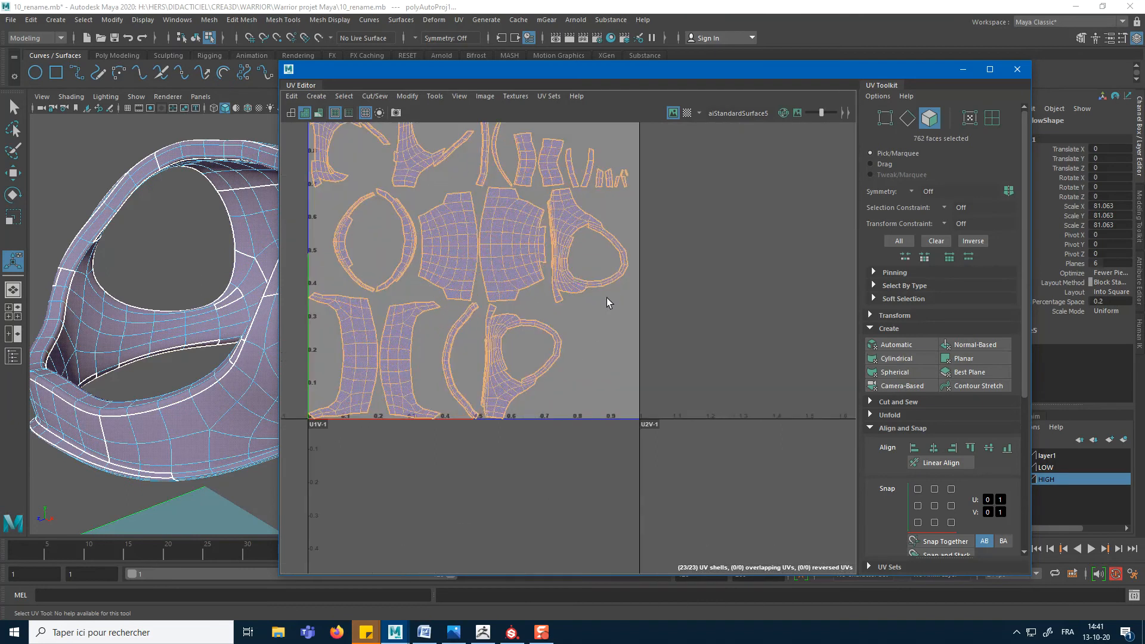
pyautogui.press('f')
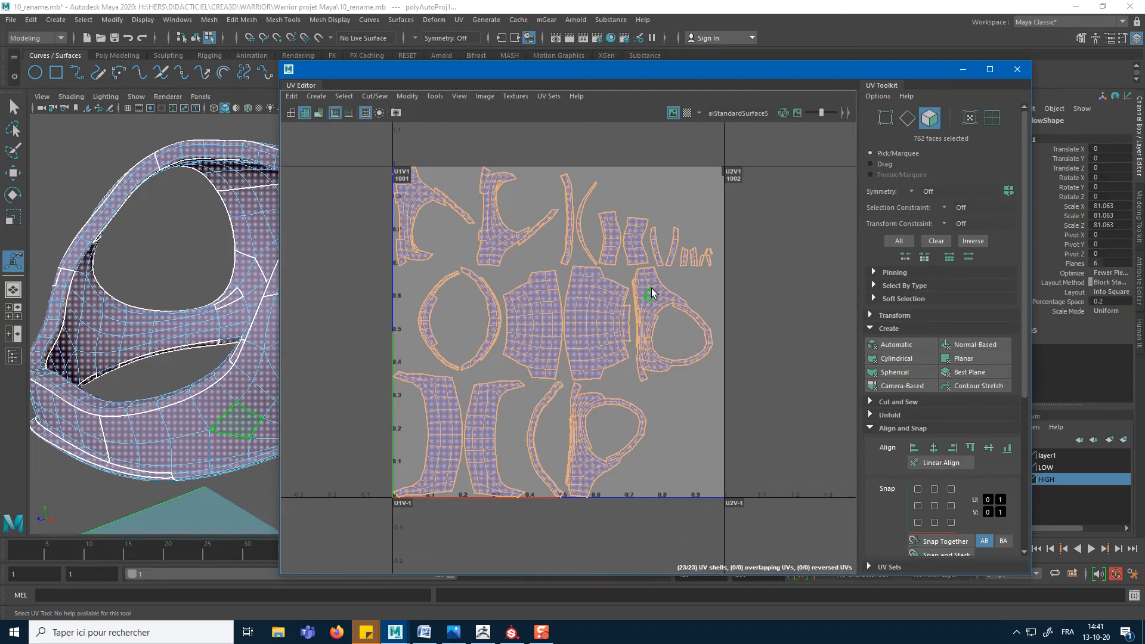
pyautogui.moveTo(166, 271)
pyautogui.keyDown('alt'); pyautogui.mouseDown()
pyautogui.moveTo(260, 263)
pyautogui.moveTo(153, 227)
pyautogui.moveTo(159, 268)
pyautogui.mouseUp(); pyautogui.keyUp('alt')
pyautogui.keyDown('alt'); pyautogui.moveTo(159, 267); pyautogui.dragTo(158, 218, button='middle'); pyautogui.keyUp('alt')
pyautogui.keyDown('alt'); pyautogui.moveTo(158, 217); pyautogui.dragTo(132, 302); pyautogui.keyUp('alt')
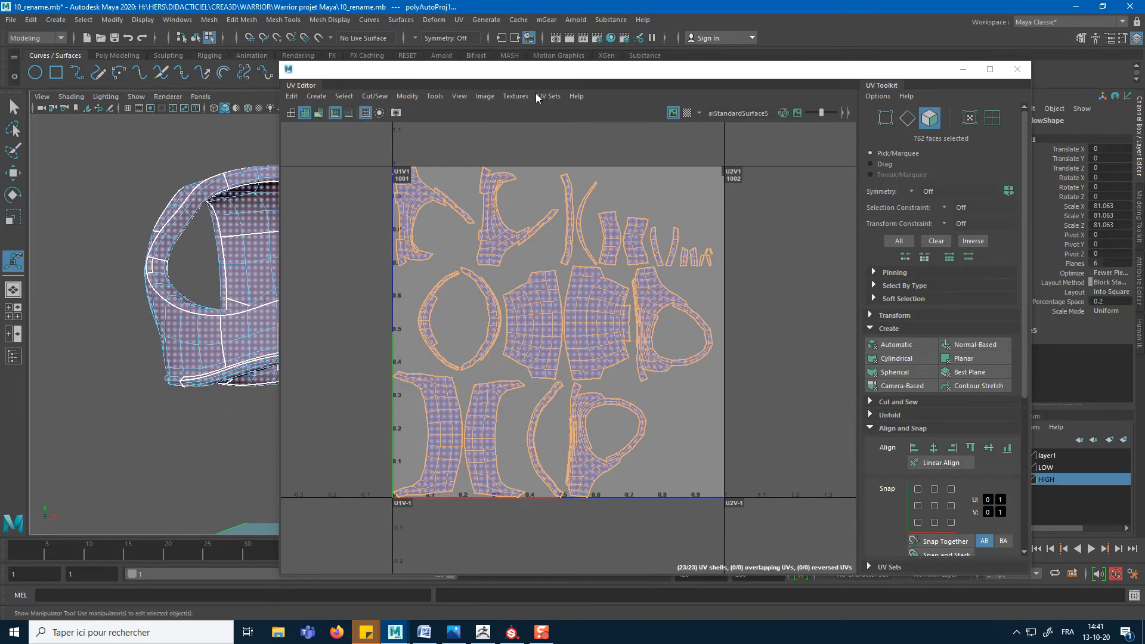
# Step: Return the chest armour to object selection and examine its Automatic projection seams around the model
pyautogui.moveTo(554, 75); pyautogui.dragTo(807, 90)
pyautogui.keyDown('alt'); pyautogui.moveTo(520, 185); pyautogui.dragTo(378, 340); pyautogui.keyUp('alt')
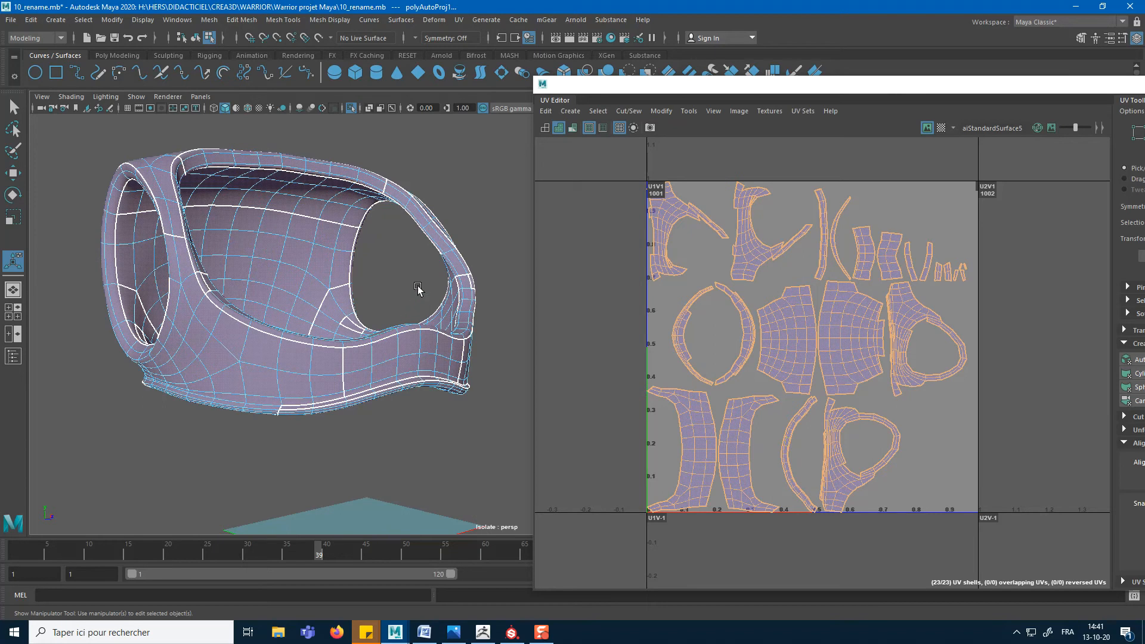
pyautogui.moveTo(288, 229); pyautogui.dragTo(336, 210, button='right')
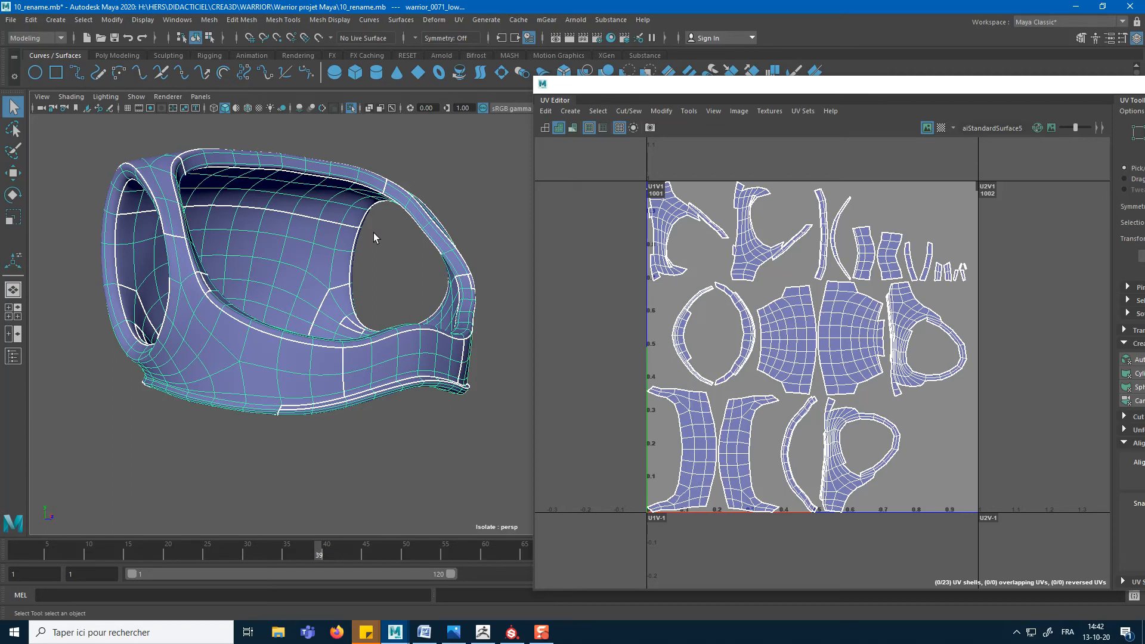
pyautogui.keyDown('alt'); pyautogui.moveTo(473, 240); pyautogui.dragTo(454, 278); pyautogui.keyUp('alt')
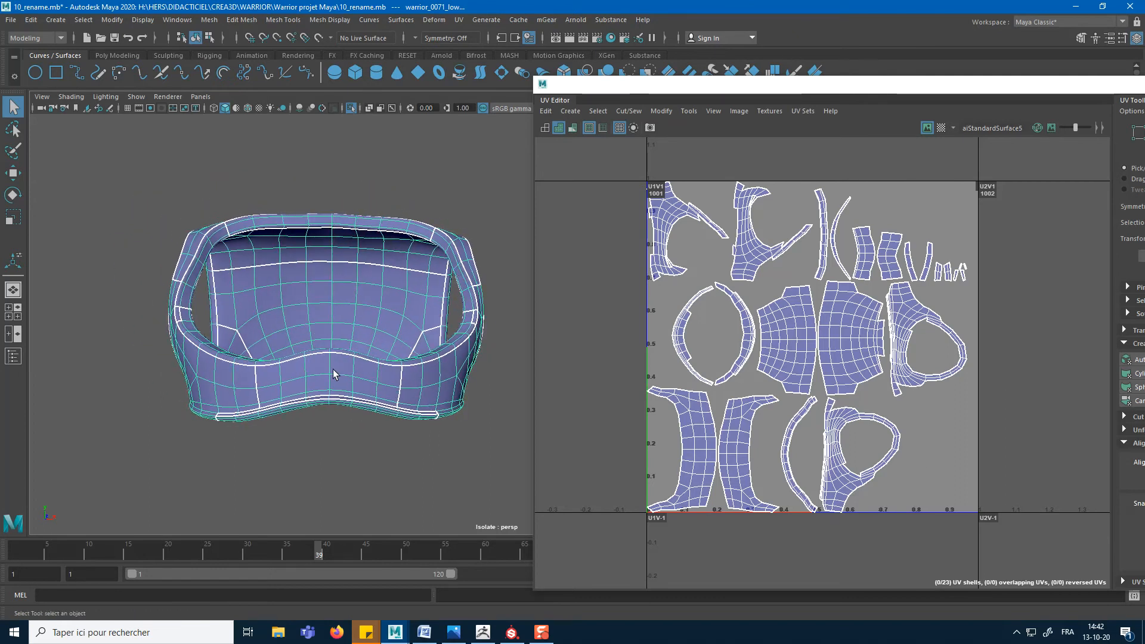
pyautogui.keyDown('alt'); pyautogui.moveTo(81, 496); pyautogui.dragTo(44, 526); pyautogui.keyUp('alt')
pyautogui.keyDown('alt'); pyautogui.moveTo(308, 473); pyautogui.dragTo(365, 418); pyautogui.keyUp('alt')
# Step: Apply a Planar UV projection to the chest armour from the Z axis, fitted to the bounding box
pyautogui.moveTo(878, 80); pyautogui.dragTo(694, 53)
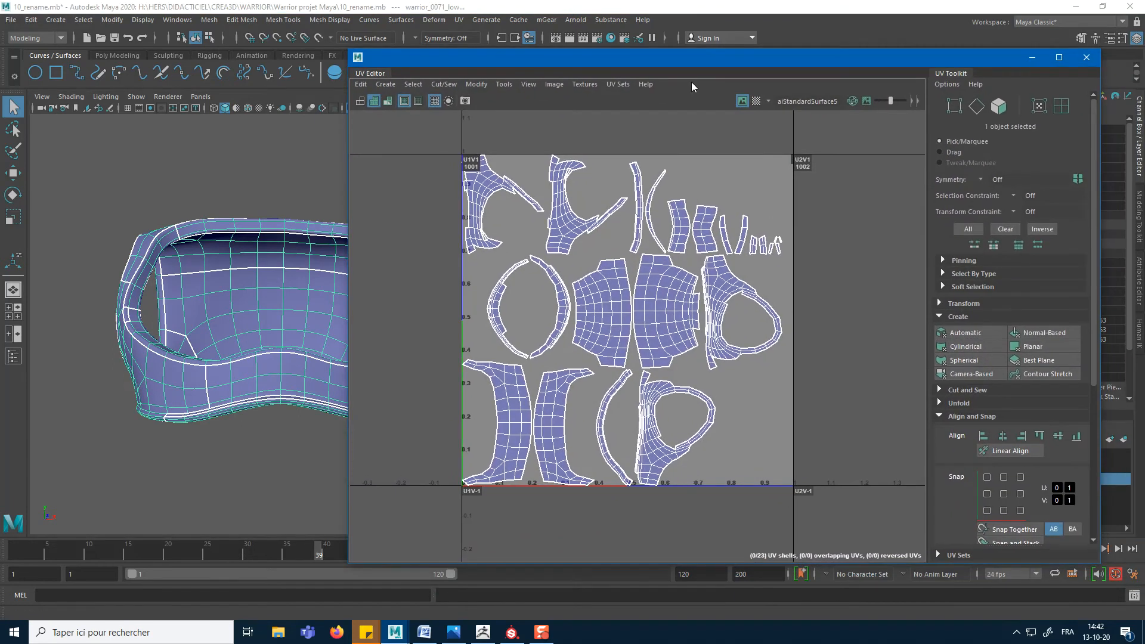
pyautogui.keyDown('shift'); pyautogui.click(1034, 348); pyautogui.keyUp('shift')
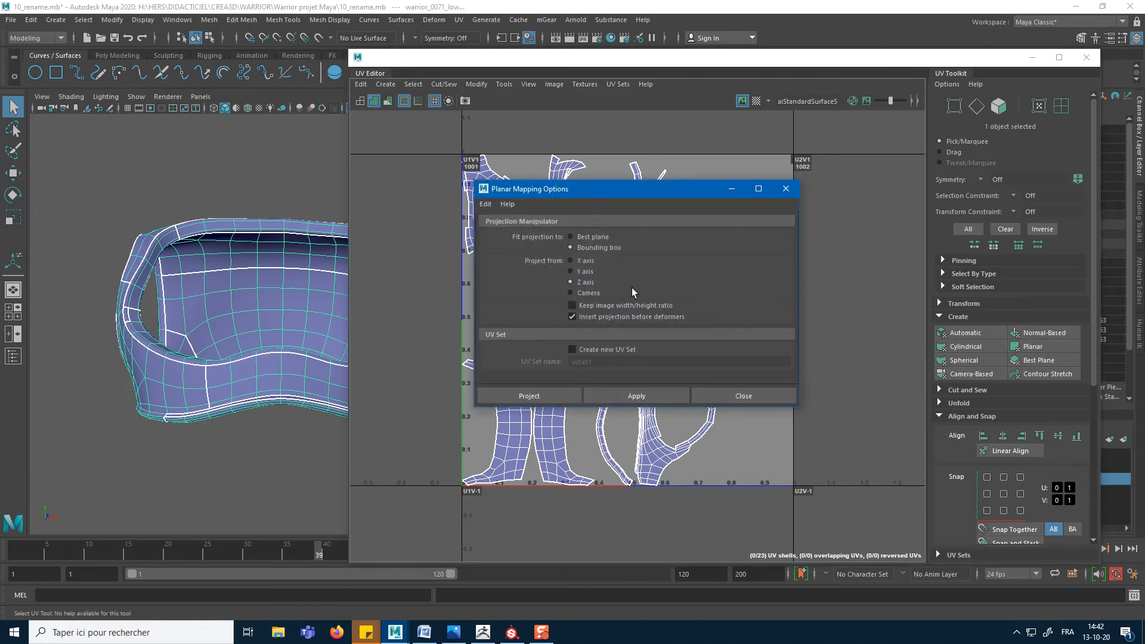
pyautogui.click(632, 394)
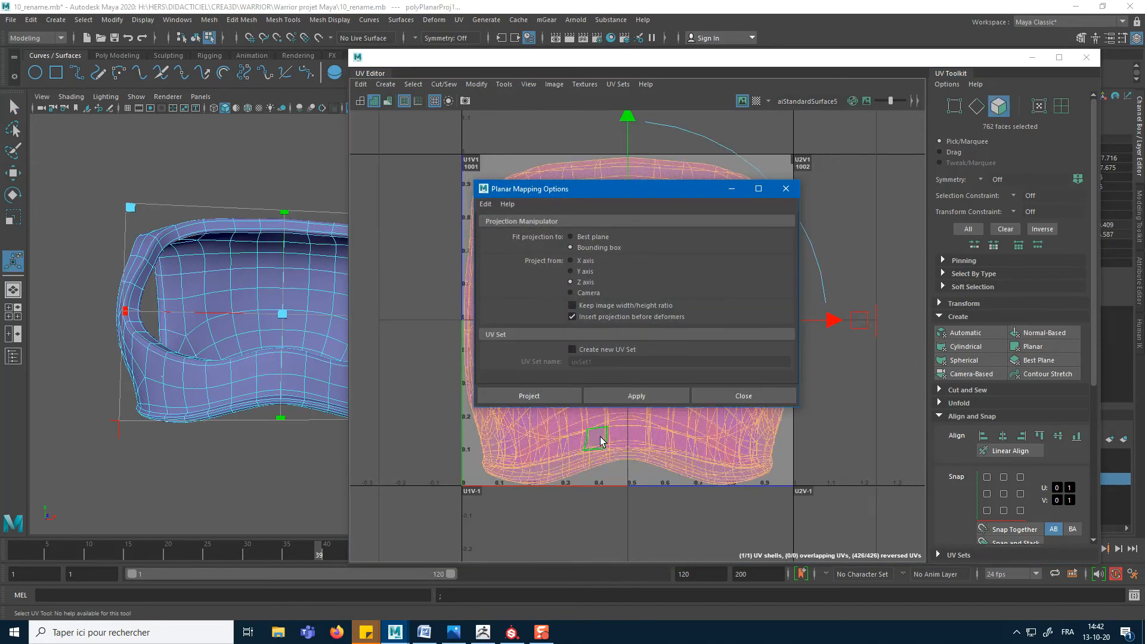
pyautogui.click(786, 189)
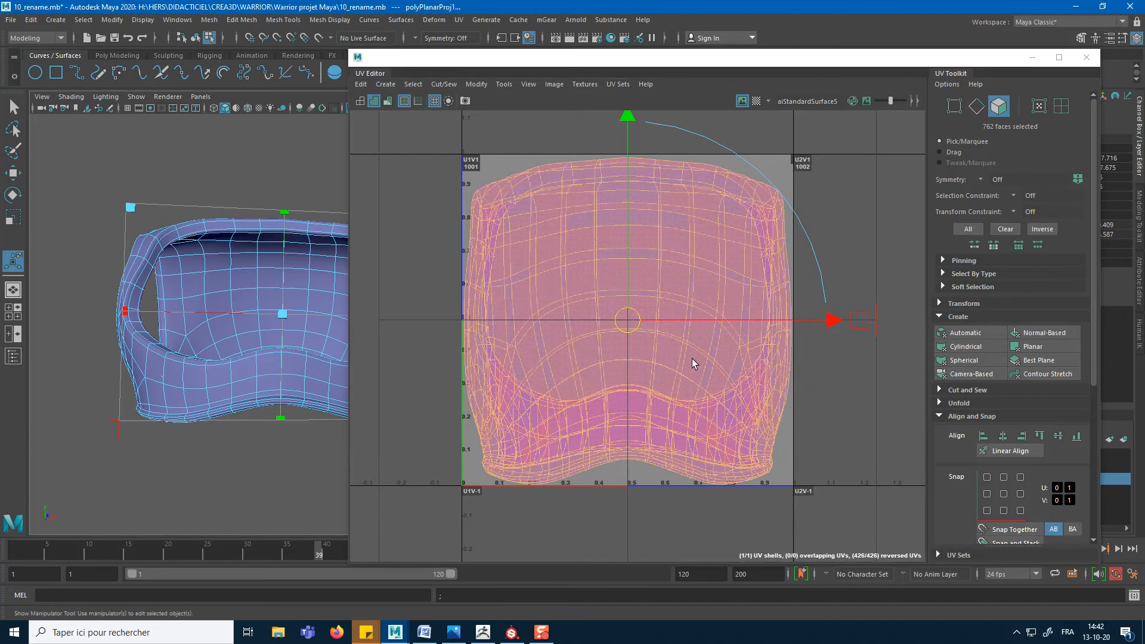
pyautogui.click(828, 431)
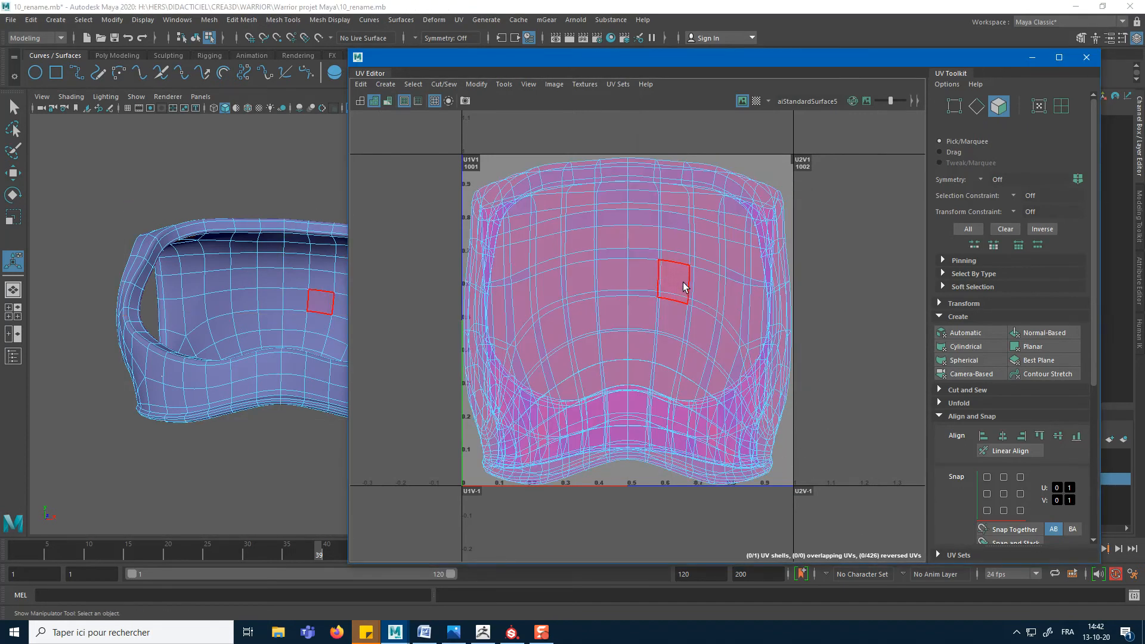
# Step: Cut the UVs along the inner edge loop around the chest armour's neck opening
pyautogui.keyDown('alt'); pyautogui.moveTo(296, 332); pyautogui.dragTo(256, 286); pyautogui.keyUp('alt')
pyautogui.moveTo(643, 66); pyautogui.dragTo(826, 83)
pyautogui.keyDown('alt'); pyautogui.moveTo(326, 266); pyautogui.dragTo(250, 278); pyautogui.keyUp('alt')
pyautogui.keyDown('alt'); pyautogui.moveTo(250, 278); pyautogui.dragTo(451, 291, button='middle'); pyautogui.keyUp('alt')
pyautogui.moveTo(361, 237); pyautogui.dragTo(362, 203, button='right')
pyautogui.doubleClick(346, 235)
pyautogui.keyDown('alt'); pyautogui.moveTo(334, 322); pyautogui.dragTo(256, 263); pyautogui.keyUp('alt')
pyautogui.keyDown('shift'); pyautogui.moveTo(783, 271); pyautogui.dragTo(728, 290, button='right'); pyautogui.keyUp('shift')
pyautogui.keyDown('alt'); pyautogui.moveTo(382, 281); pyautogui.dragTo(374, 218); pyautogui.keyUp('alt')
pyautogui.click(411, 448)
pyautogui.click(374, 217)
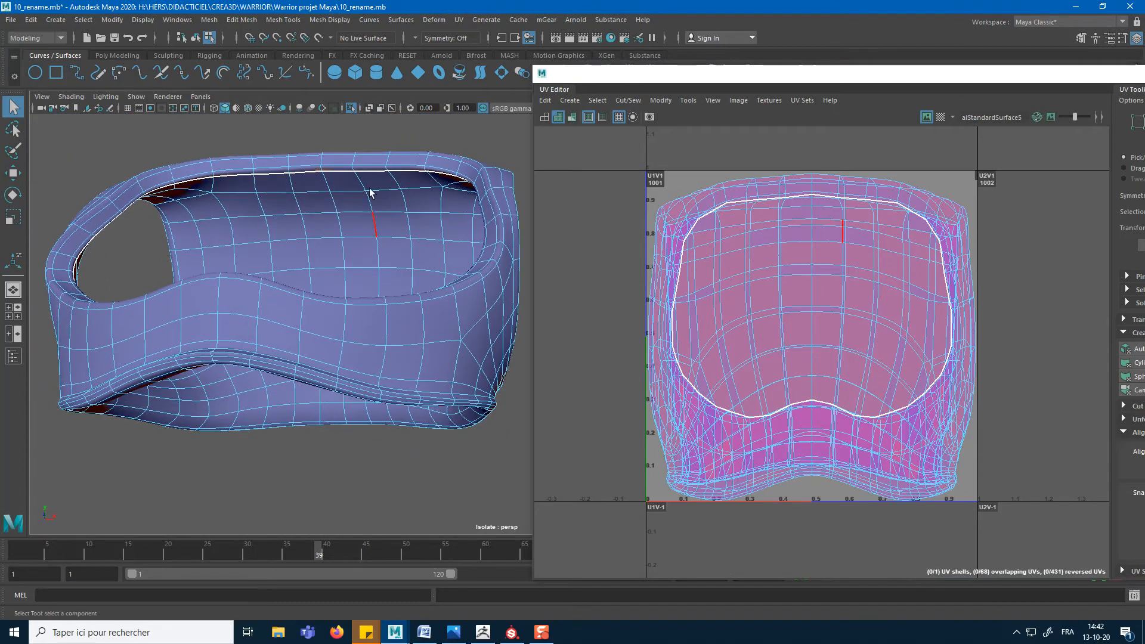
# Step: Cut the UVs along the inner edge loop around the chest armour's lower opening
pyautogui.click(311, 198)
pyautogui.keyDown('alt'); pyautogui.moveTo(311, 197); pyautogui.dragTo(261, 258); pyautogui.keyUp('alt')
pyautogui.keyDown('alt'); pyautogui.moveTo(260, 259); pyautogui.dragTo(349, 280, button='middle'); pyautogui.keyUp('alt')
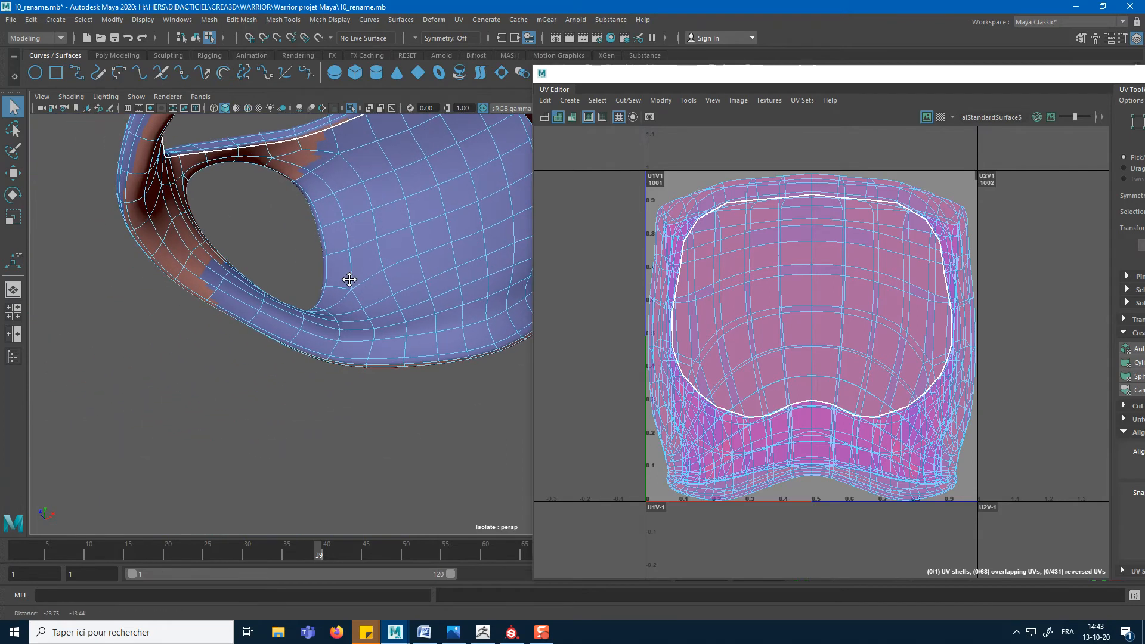
pyautogui.click(274, 320)
pyautogui.keyDown('alt'); pyautogui.moveTo(274, 320); pyautogui.dragTo(133, 325); pyautogui.keyUp('alt')
pyautogui.keyDown('alt'); pyautogui.moveTo(133, 325); pyautogui.dragTo(350, 322, button='middle'); pyautogui.keyUp('alt')
pyautogui.moveTo(349, 322)
pyautogui.keyDown('alt'); pyautogui.mouseDown()
pyautogui.moveTo(332, 375)
pyautogui.moveTo(411, 325)
pyautogui.moveTo(283, 381)
pyautogui.moveTo(417, 403)
pyautogui.moveTo(146, 378)
pyautogui.moveTo(294, 413)
pyautogui.moveTo(297, 428)
pyautogui.moveTo(209, 407)
pyautogui.moveTo(238, 404)
pyautogui.moveTo(273, 323)
pyautogui.moveTo(266, 396)
pyautogui.moveTo(437, 229)
pyautogui.moveTo(386, 299)
pyautogui.moveTo(358, 310)
pyautogui.mouseUp(); pyautogui.keyUp('alt')
pyautogui.scroll(-5, 427, 227)
pyautogui.keyDown('alt'); pyautogui.moveTo(334, 375); pyautogui.dragTo(352, 319, button='middle'); pyautogui.keyUp('alt')
pyautogui.keyDown('alt'); pyautogui.moveTo(351, 319); pyautogui.dragTo(351, 413); pyautogui.keyUp('alt')
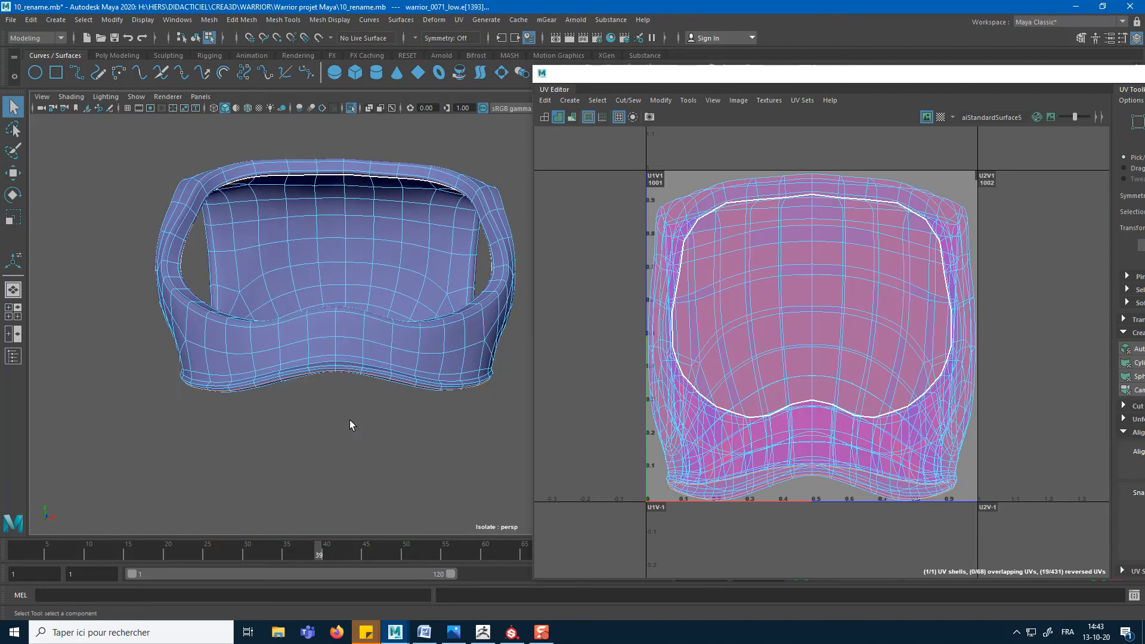
pyautogui.keyDown('alt'); pyautogui.moveTo(351, 413); pyautogui.dragTo(475, 432, button='right'); pyautogui.keyUp('alt')
pyautogui.keyDown('alt'); pyautogui.moveTo(356, 443); pyautogui.dragTo(405, 413); pyautogui.keyUp('alt')
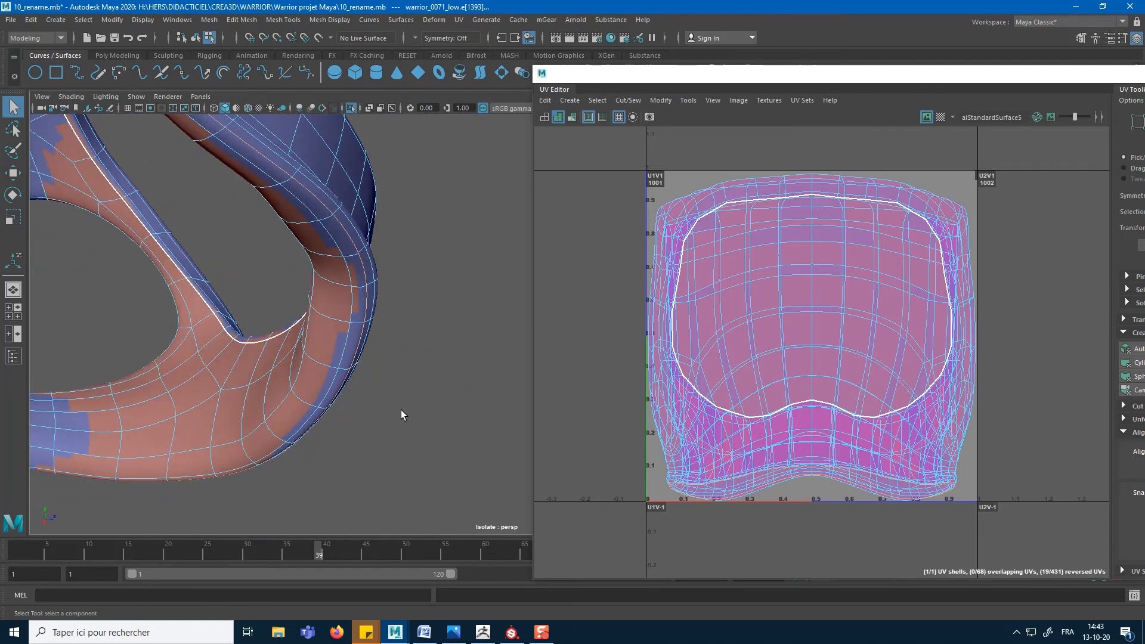
pyautogui.keyDown('shift'); pyautogui.doubleClick(305, 330); pyautogui.keyUp('shift')
pyautogui.keyDown('alt'); pyautogui.moveTo(348, 355); pyautogui.dragTo(334, 374); pyautogui.keyUp('alt')
pyautogui.keyDown('shift'); pyautogui.moveTo(831, 391); pyautogui.dragTo(807, 405, button='right'); pyautogui.keyUp('shift')
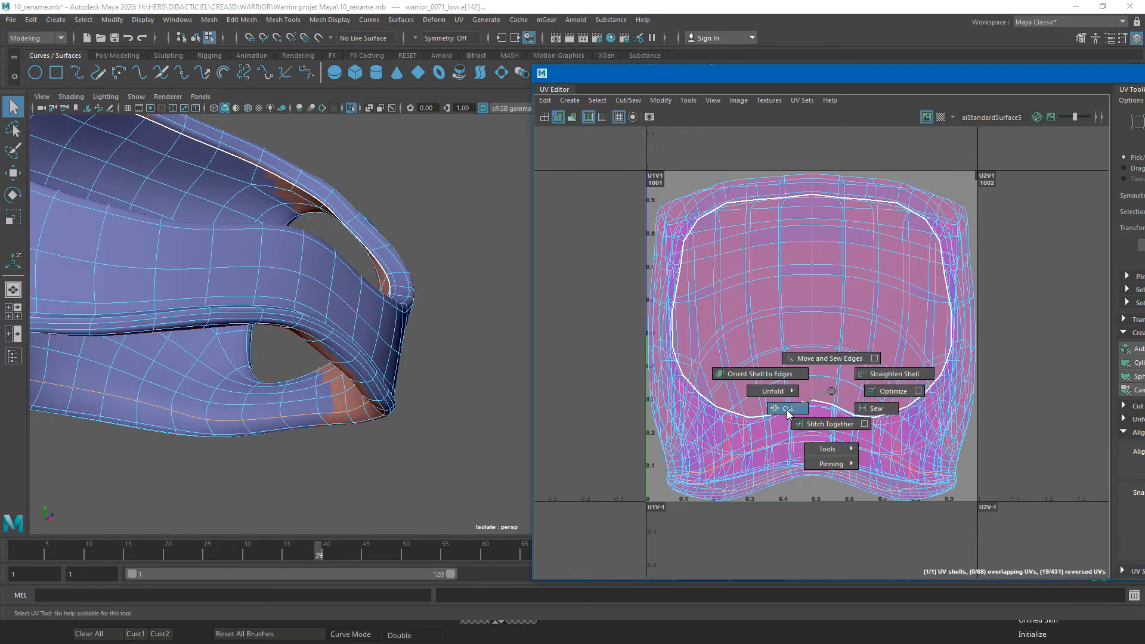
pyautogui.keyDown('shift'); pyautogui.moveTo(787, 413); pyautogui.dragTo(786, 411, button='right'); pyautogui.keyUp('shift')
# Step: Select the inside edges beside both armholes and cut the UVs along them
pyautogui.keyDown('alt'); pyautogui.moveTo(495, 418); pyautogui.dragTo(399, 362); pyautogui.keyUp('alt')
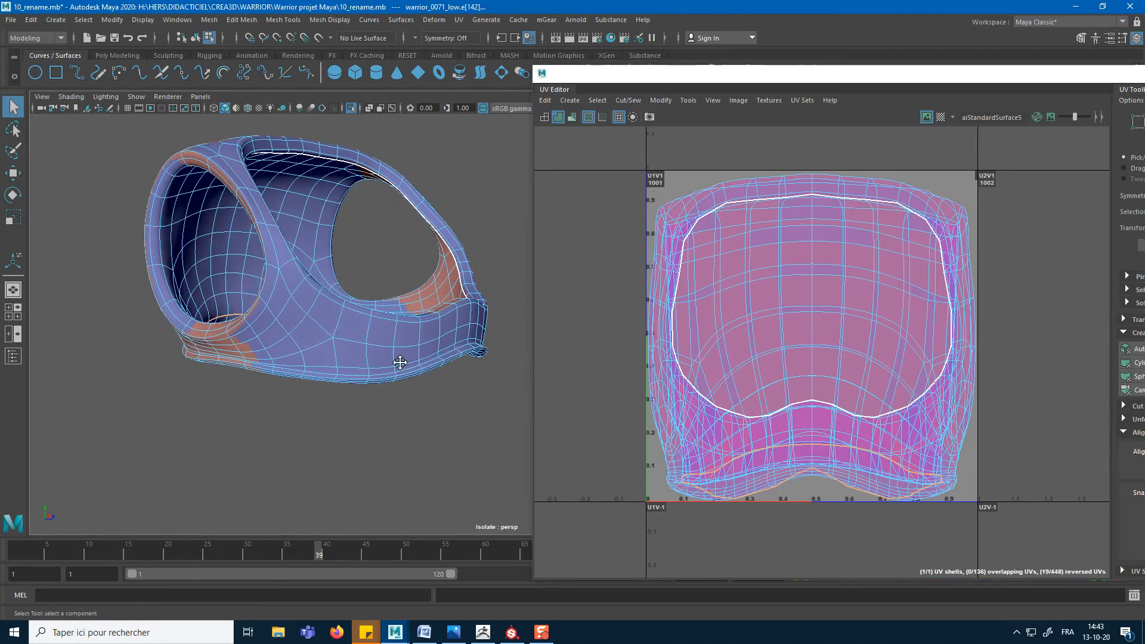
pyautogui.keyDown('alt'); pyautogui.moveTo(400, 362); pyautogui.dragTo(420, 452, button='middle'); pyautogui.keyUp('alt')
pyautogui.scroll(4, 438, 356)
pyautogui.keyDown('shift'); pyautogui.doubleClick(406, 379); pyautogui.keyUp('shift')
pyautogui.keyDown('alt'); pyautogui.moveTo(405, 379); pyautogui.dragTo(346, 374); pyautogui.keyUp('alt')
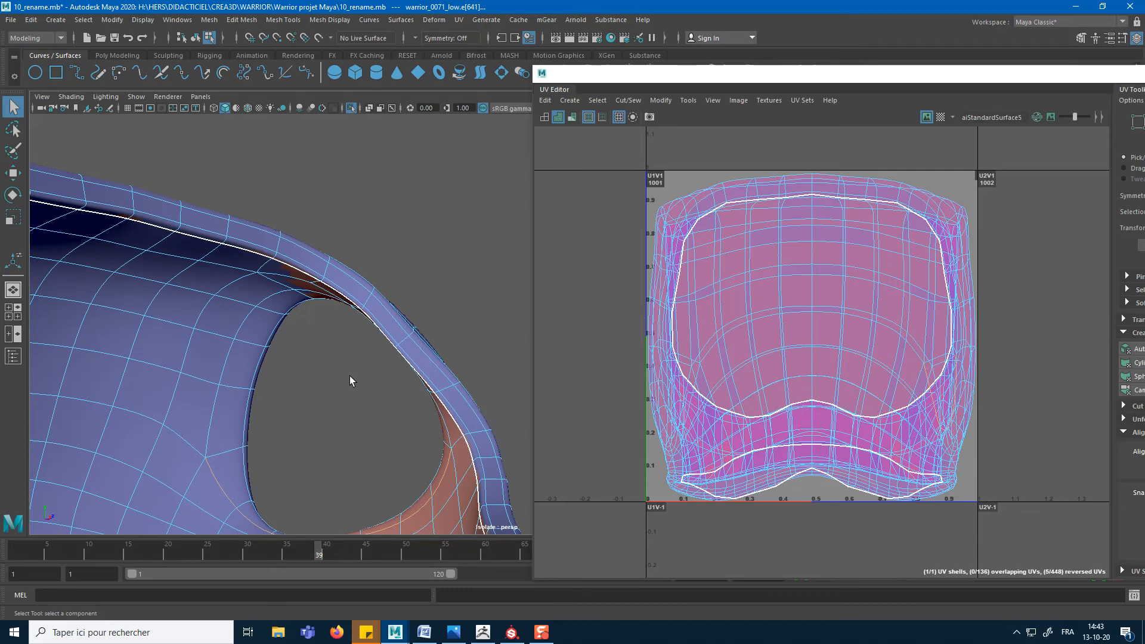
pyautogui.keyDown('alt'); pyautogui.moveTo(278, 453); pyautogui.dragTo(365, 347, button='middle'); pyautogui.keyUp('alt')
pyautogui.keyDown('alt'); pyautogui.moveTo(365, 347); pyautogui.dragTo(370, 378); pyautogui.keyUp('alt')
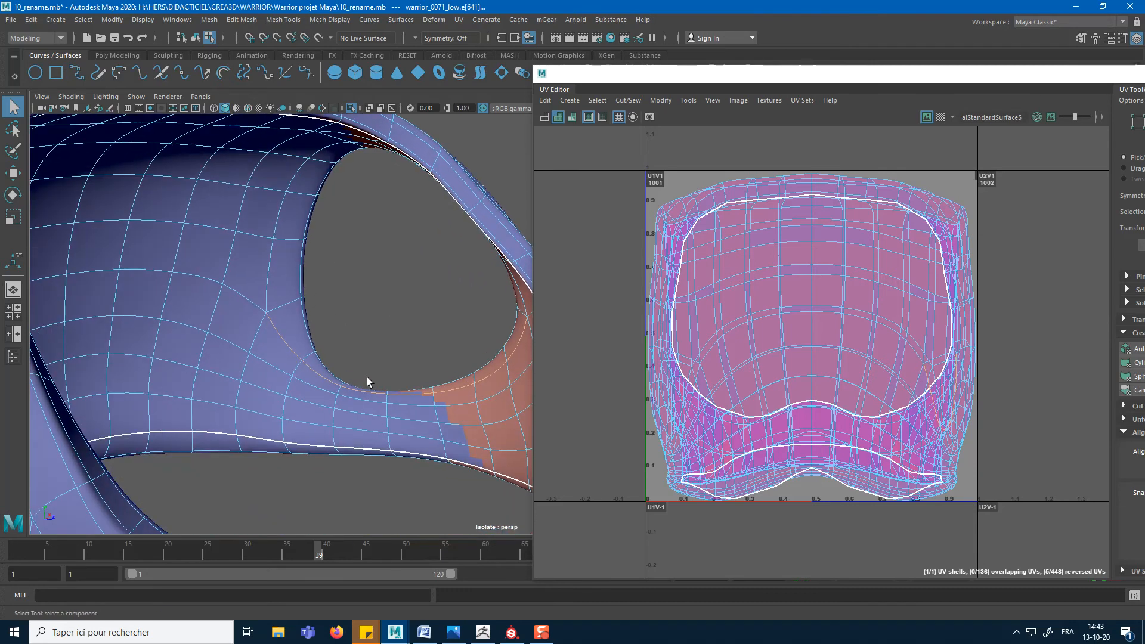
pyautogui.keyDown('alt'); pyautogui.moveTo(294, 299); pyautogui.dragTo(358, 351); pyautogui.keyUp('alt')
pyautogui.click(372, 332)
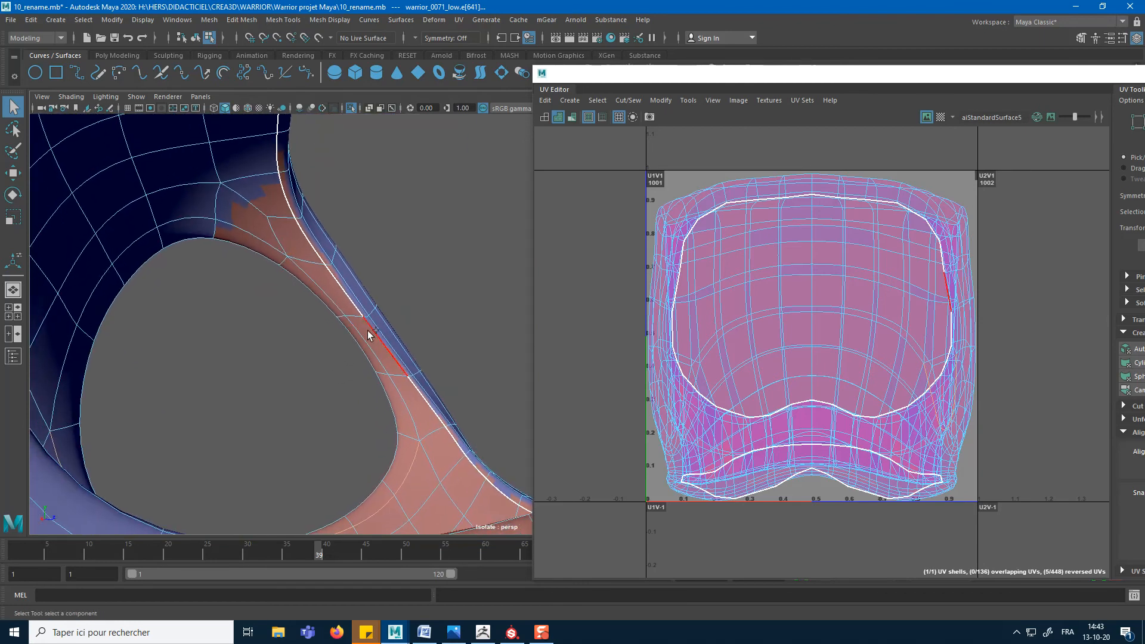
pyautogui.click(241, 238)
pyautogui.keyDown('alt'); pyautogui.moveTo(212, 281); pyautogui.dragTo(264, 365); pyautogui.keyUp('alt')
pyautogui.click(272, 263)
pyautogui.keyDown('alt'); pyautogui.moveTo(313, 306); pyautogui.dragTo(198, 270); pyautogui.keyUp('alt')
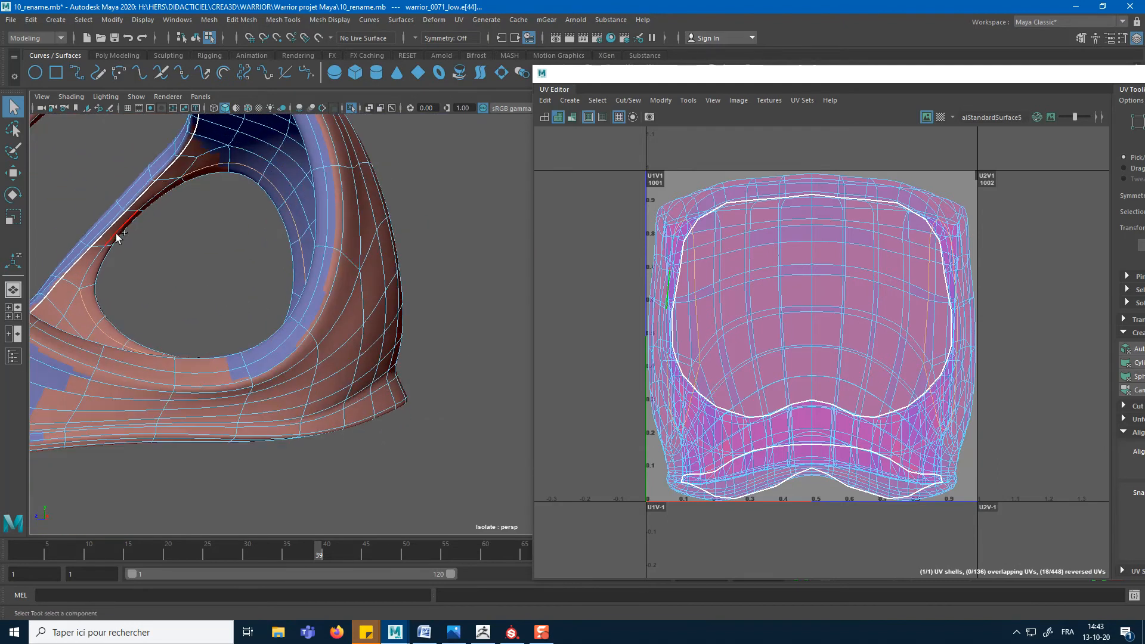
pyautogui.keyDown('alt'); pyautogui.moveTo(123, 240); pyautogui.dragTo(334, 298); pyautogui.keyUp('alt')
pyautogui.keyDown('shift'); pyautogui.rightClick(767, 288); pyautogui.keyUp('shift')
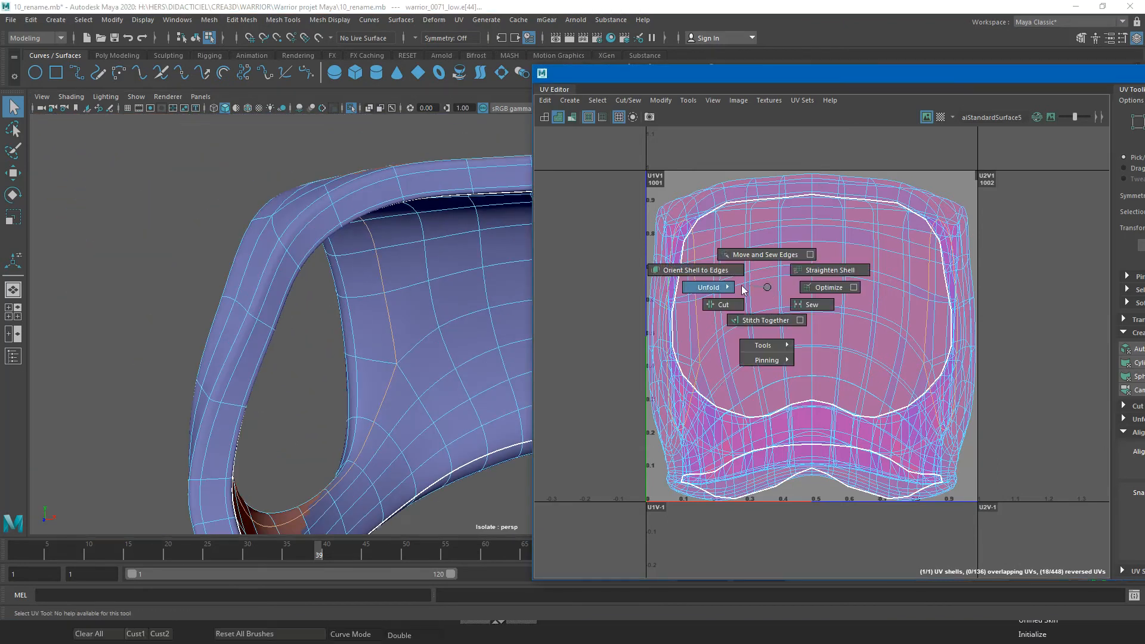
pyautogui.click(723, 304)
# Step: Switch to UV shell selection and move the outer armour shell out of the 0-1 tile, beside the inner shell
pyautogui.keyDown('alt'); pyautogui.moveTo(310, 310); pyautogui.dragTo(296, 330); pyautogui.keyUp('alt')
pyautogui.keyDown('alt'); pyautogui.moveTo(297, 330); pyautogui.dragTo(268, 328, button='right'); pyautogui.keyUp('alt')
pyautogui.keyDown('alt'); pyautogui.moveTo(268, 328); pyautogui.dragTo(229, 313, button='middle'); pyautogui.keyUp('alt')
pyautogui.keyDown('shift'); pyautogui.rightClick(765, 294); pyautogui.keyUp('shift')
pyautogui.keyDown('shift'); pyautogui.moveTo(765, 294); pyautogui.dragTo(756, 289, button='right'); pyautogui.keyUp('shift')
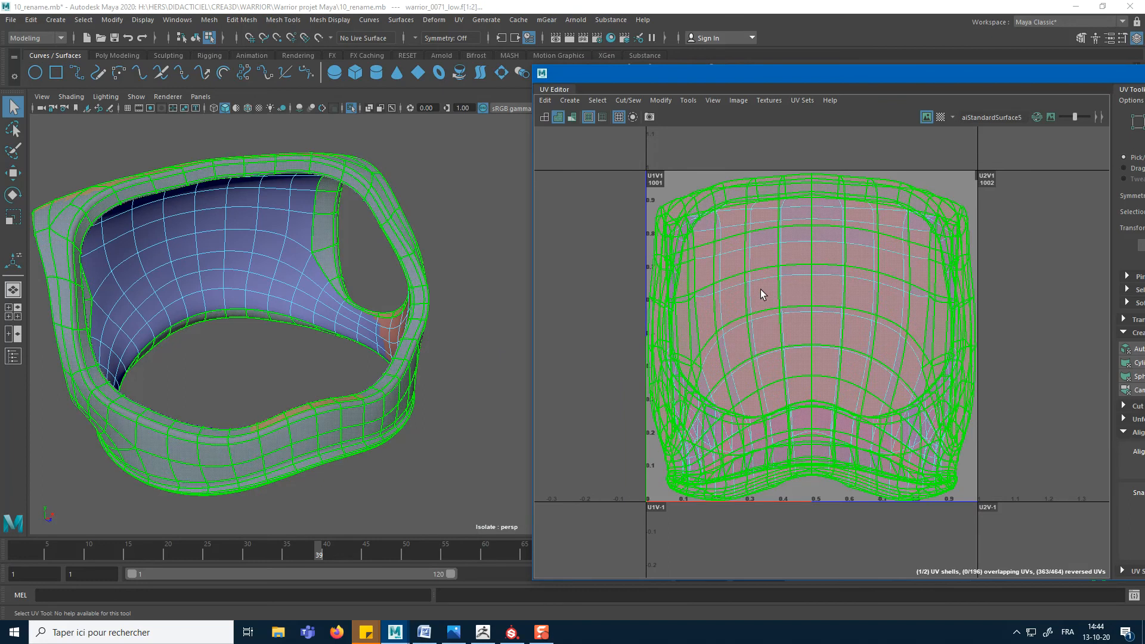
pyautogui.rightClick(804, 307)
pyautogui.moveTo(804, 307); pyautogui.dragTo(765, 291, button='right')
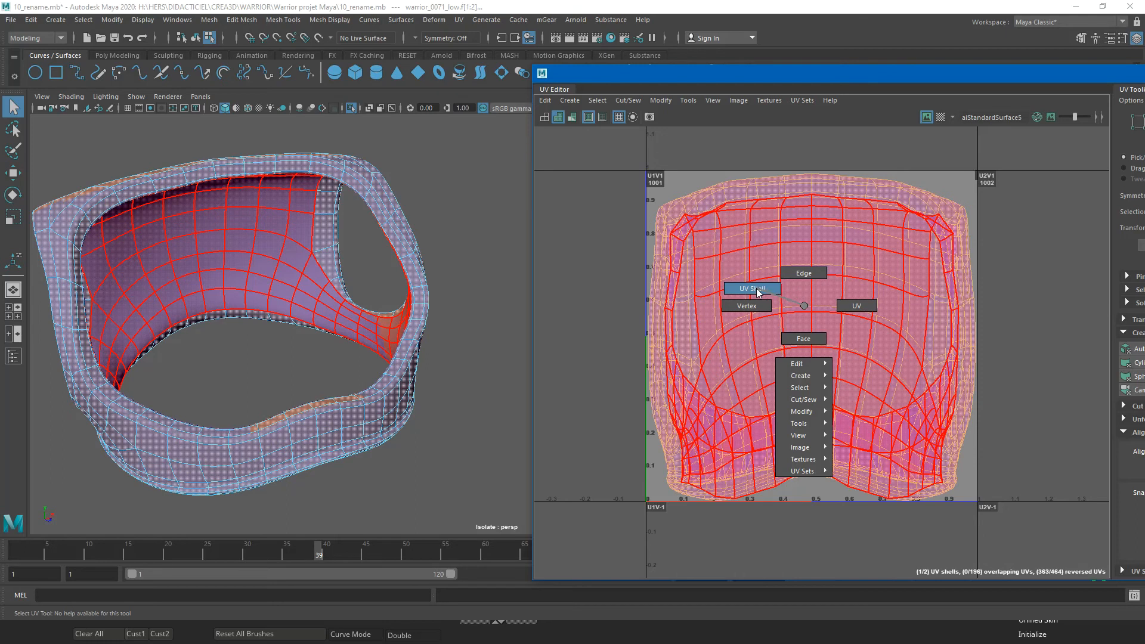
pyautogui.moveTo(757, 290); pyautogui.dragTo(756, 289, button='right')
pyautogui.click(776, 292)
pyautogui.scroll(-3, 790, 321)
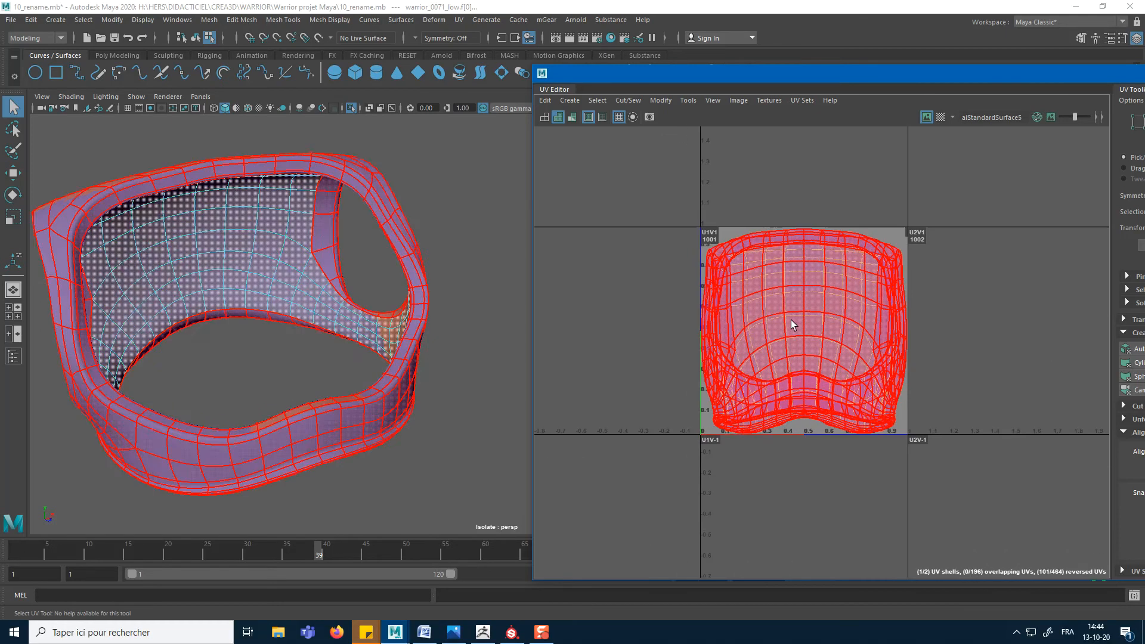
pyautogui.click(774, 346)
pyautogui.press('w')
pyautogui.moveTo(803, 340); pyautogui.dragTo(562, 331)
pyautogui.click(657, 496)
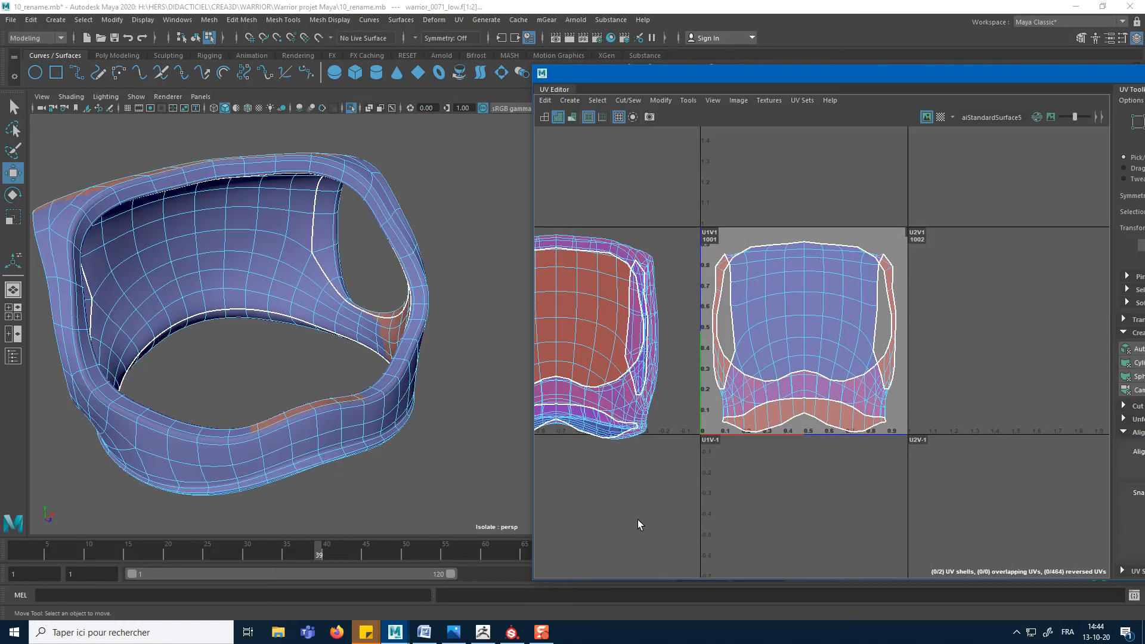
# Step: Check the inner shell, and cut it along the vertical centre edge line of the armour's inside back
pyautogui.keyDown('alt'); pyautogui.moveTo(670, 524); pyautogui.dragTo(718, 486, button='middle'); pyautogui.keyUp('alt')
pyautogui.click(791, 383)
pyautogui.keyDown('alt'); pyautogui.moveTo(468, 463); pyautogui.dragTo(434, 463); pyautogui.keyUp('alt')
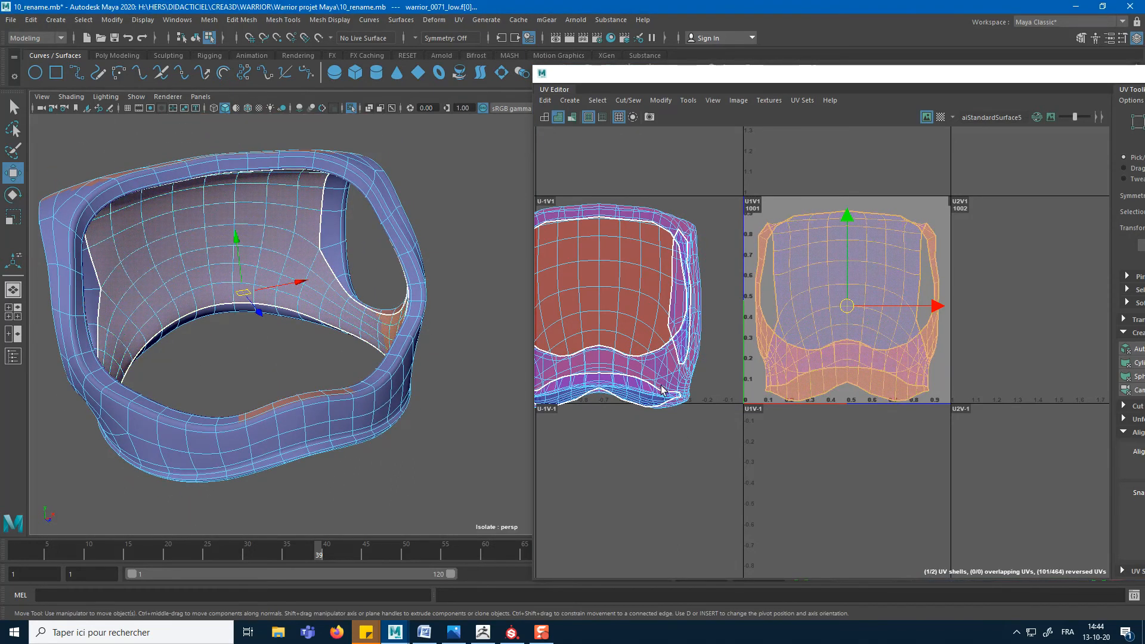
pyautogui.click(900, 430)
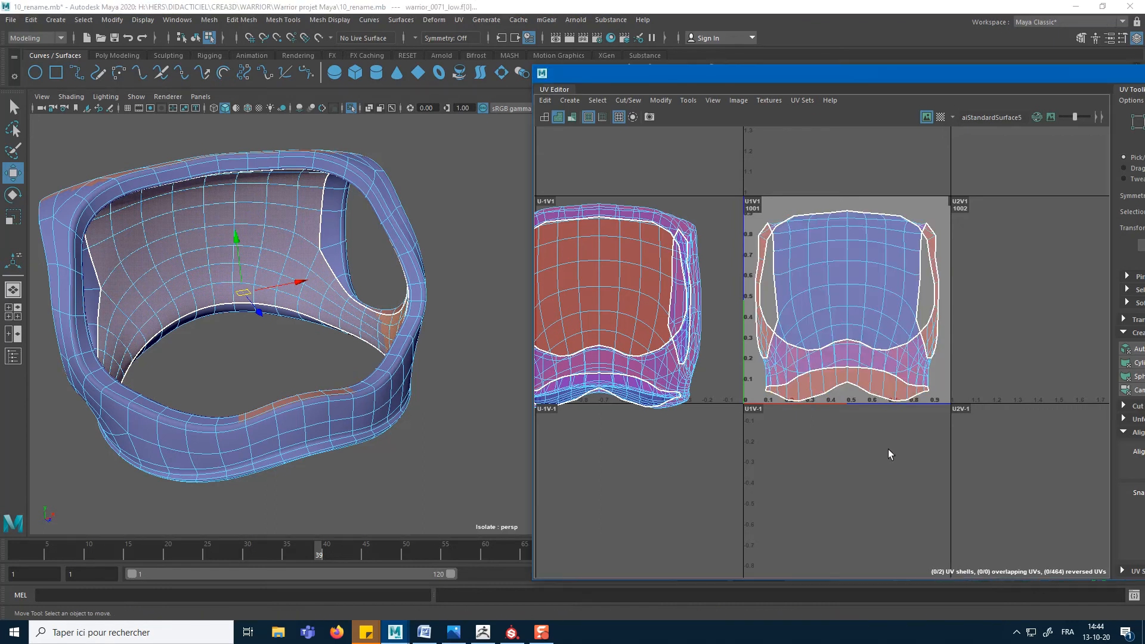
pyautogui.scroll(2, 839, 441)
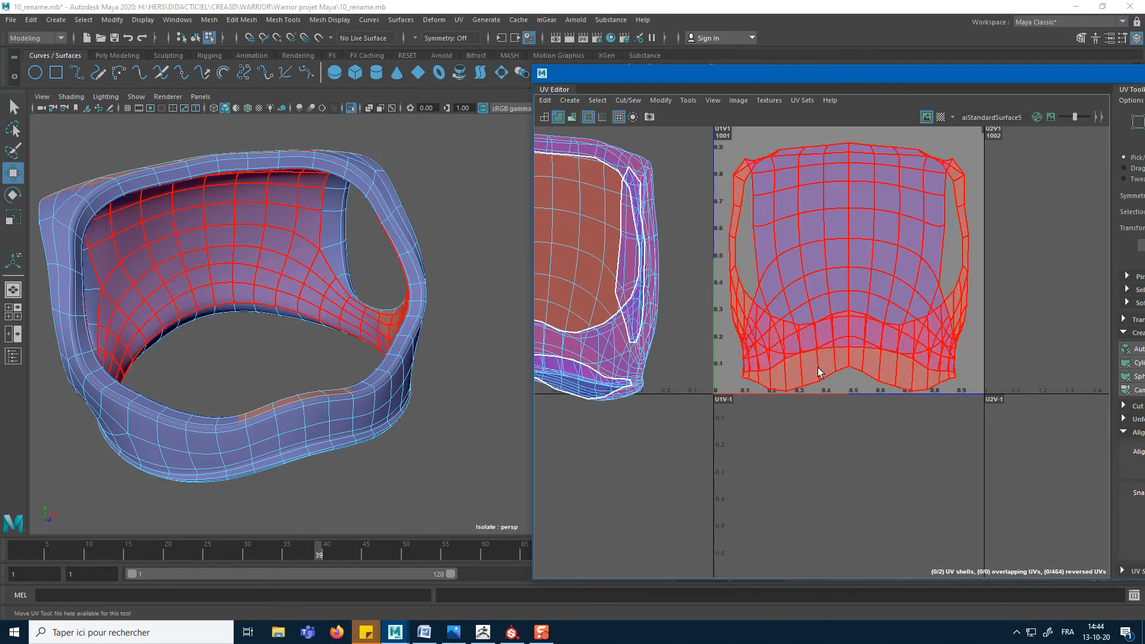
pyautogui.keyDown('alt'); pyautogui.moveTo(862, 331); pyautogui.dragTo(806, 408, button='middle'); pyautogui.keyUp('alt')
pyautogui.rightClick(808, 289)
pyautogui.moveTo(809, 291); pyautogui.dragTo(800, 245, button='right')
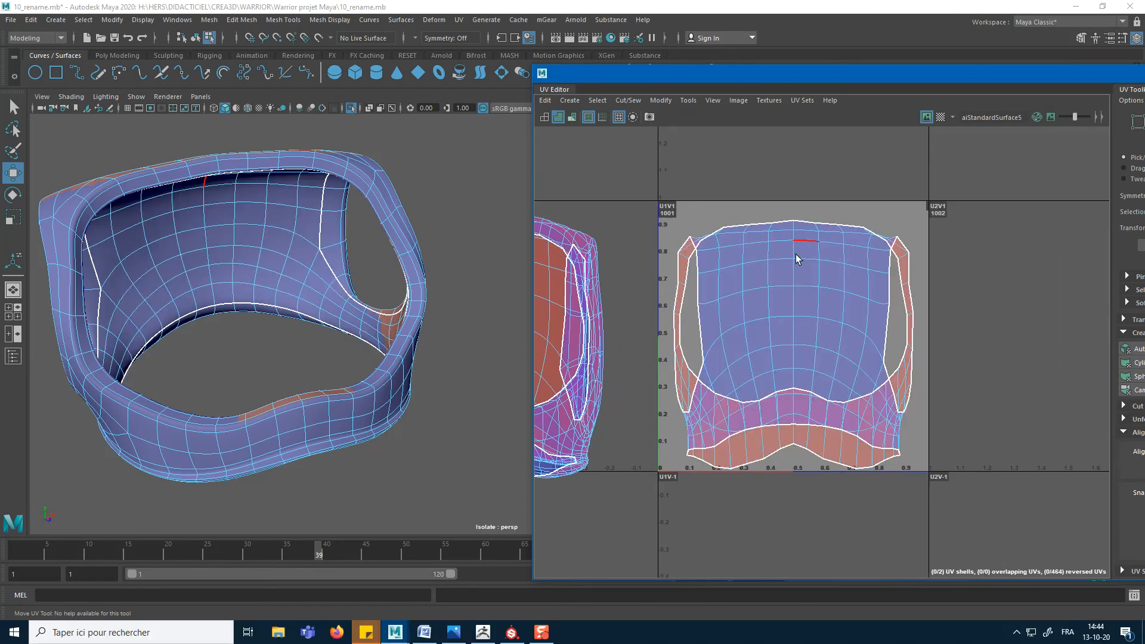
pyautogui.click(791, 271)
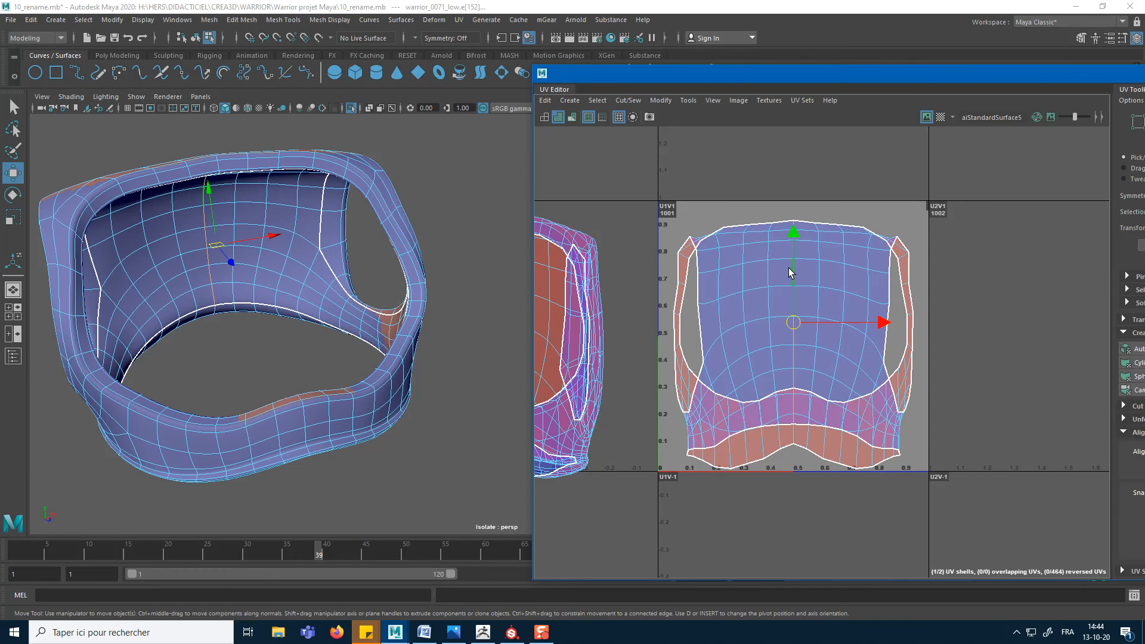
pyautogui.keyDown('alt'); pyautogui.moveTo(301, 309); pyautogui.dragTo(459, 313); pyautogui.keyUp('alt')
pyautogui.keyDown('shift'); pyautogui.rightClick(794, 298); pyautogui.keyUp('shift')
pyautogui.keyDown('shift'); pyautogui.moveTo(794, 298); pyautogui.dragTo(756, 317, button='right'); pyautogui.keyUp('shift')
pyautogui.keyDown('alt'); pyautogui.moveTo(807, 356); pyautogui.dragTo(780, 320, button='middle'); pyautogui.keyUp('alt')
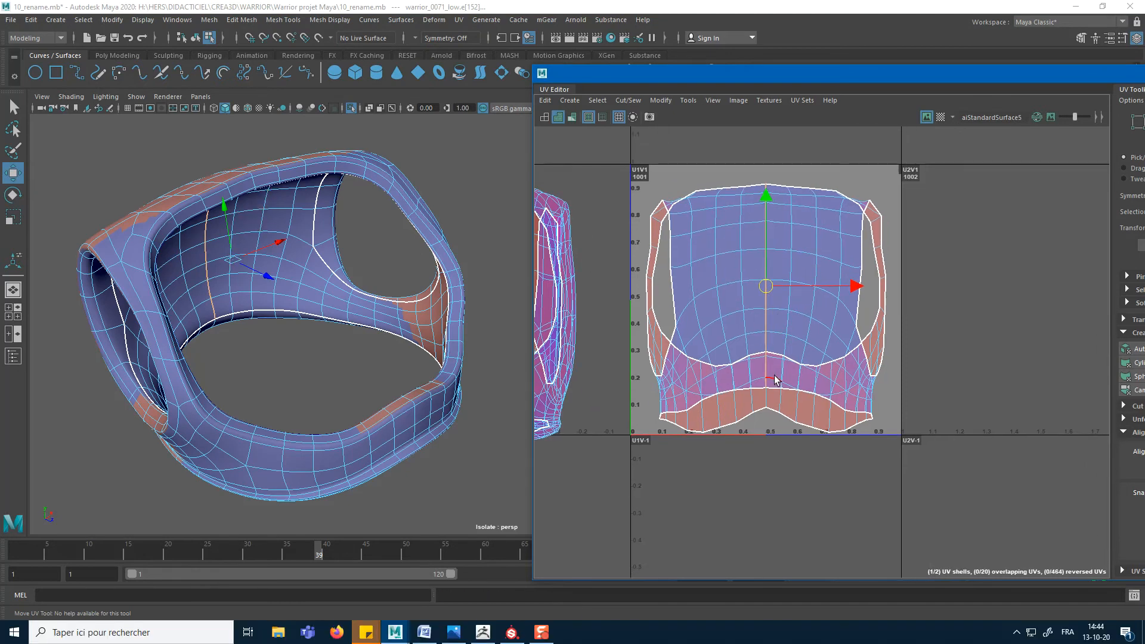
# Step: Unfold the inner shell after the centre-back cut
pyautogui.keyDown('shift'); pyautogui.rightClick(794, 263); pyautogui.keyUp('shift')
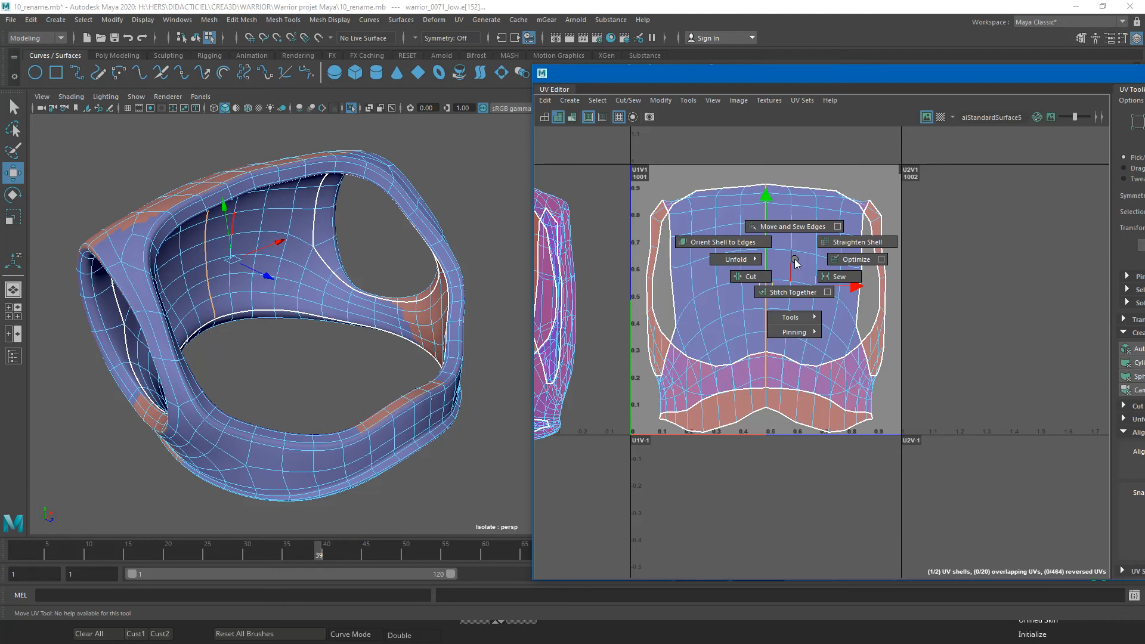
pyautogui.keyDown('shift'); pyautogui.moveTo(793, 261); pyautogui.dragTo(686, 258, button='right'); pyautogui.keyUp('shift')
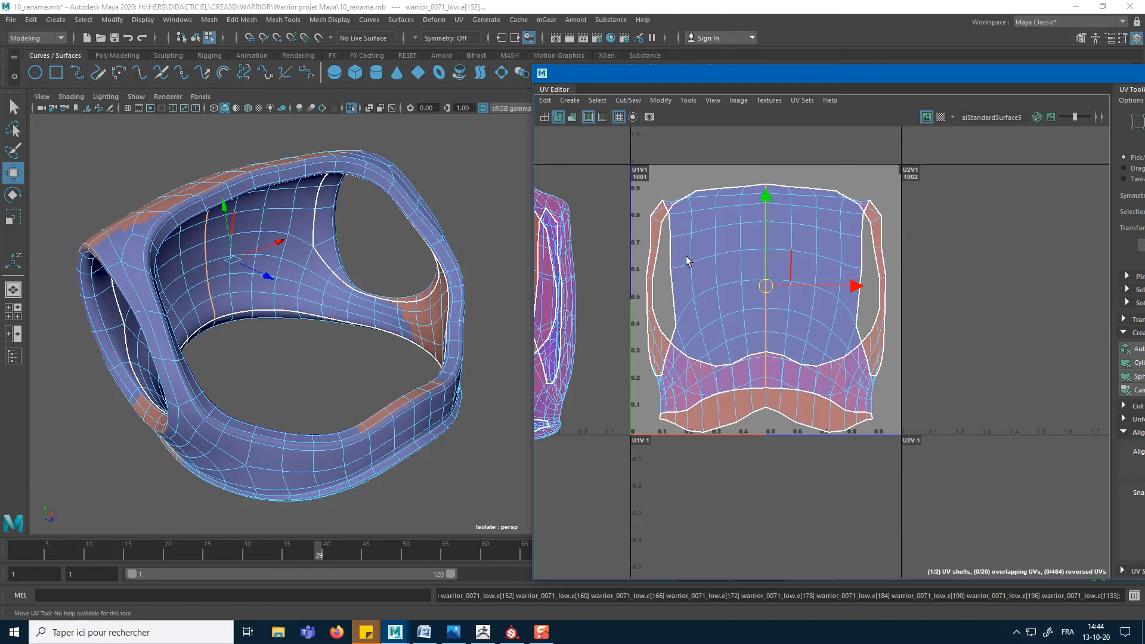
pyautogui.moveTo(798, 257); pyautogui.dragTo(645, 262, button='right')
pyautogui.scroll(-5, 768, 344)
pyautogui.keyDown('alt'); pyautogui.moveTo(777, 345); pyautogui.dragTo(776, 363, button='middle'); pyautogui.keyUp('alt')
# Step: Rotate the unfolded inner shell so it lies horizontally and place it above the 0-1 tile
pyautogui.moveTo(763, 336); pyautogui.dragTo(720, 235)
pyautogui.press('e')
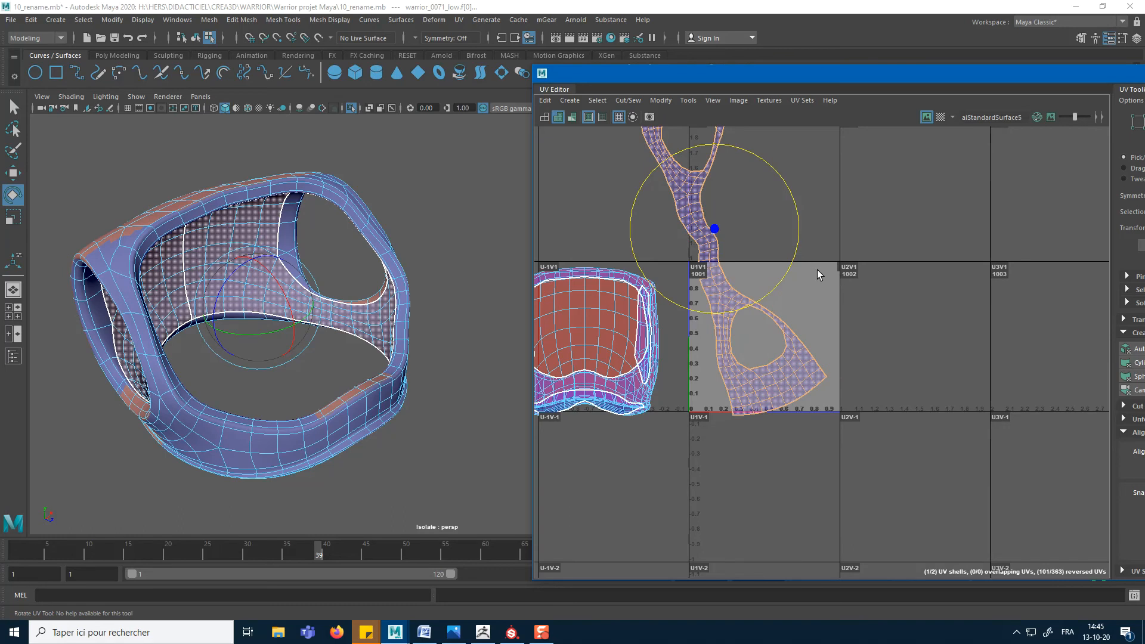
pyautogui.moveTo(797, 258); pyautogui.dragTo(777, 130)
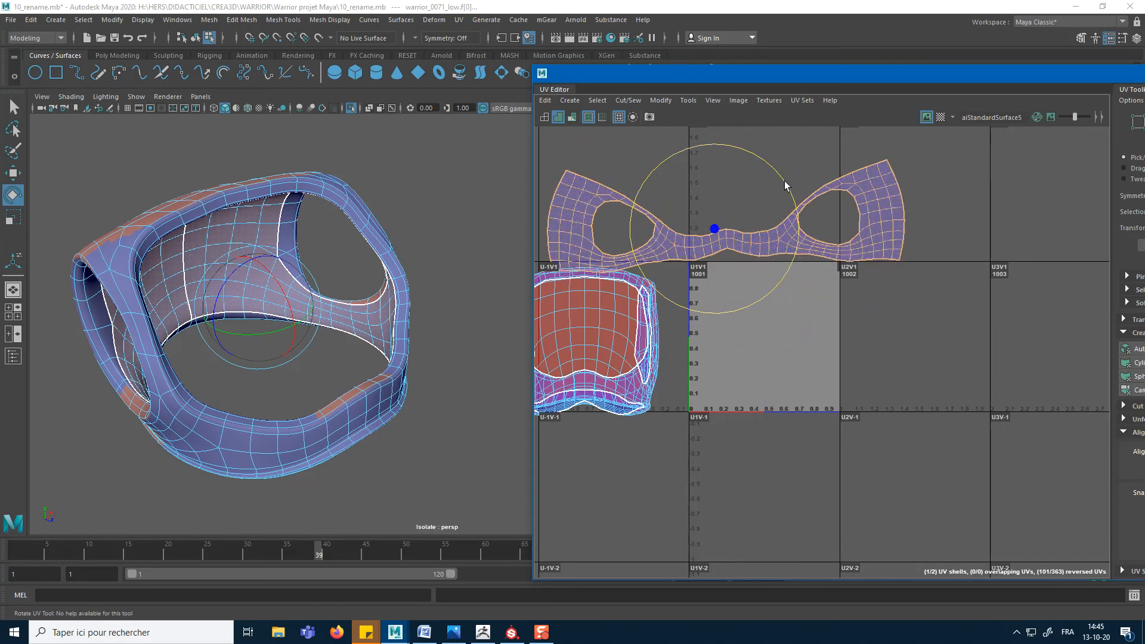
pyautogui.press('w')
pyautogui.click(791, 168)
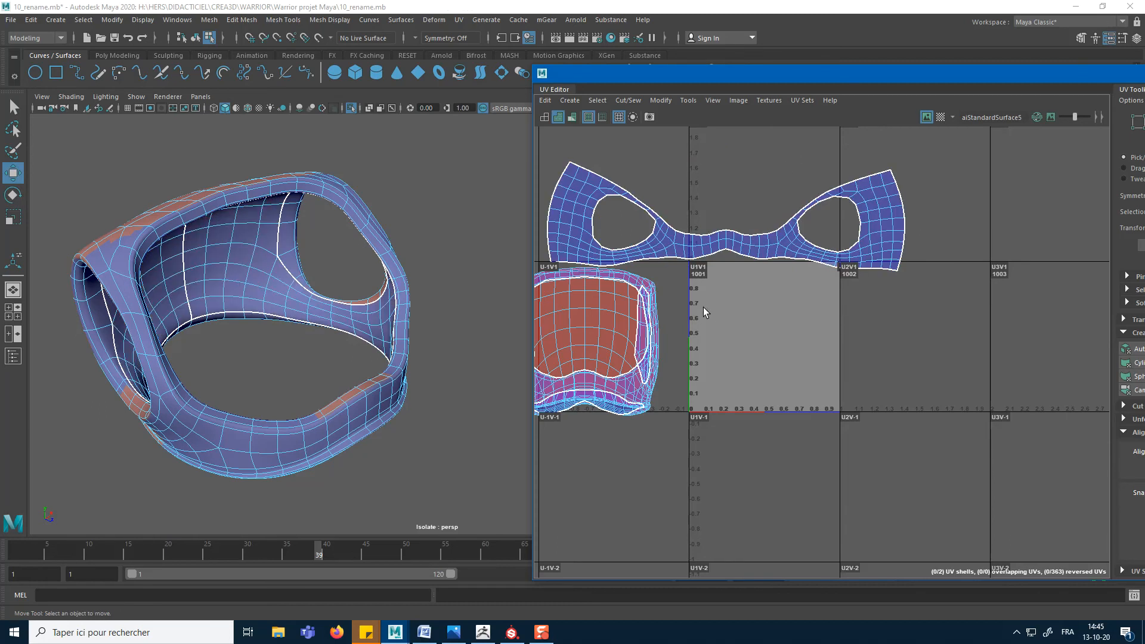
pyautogui.keyDown('alt'); pyautogui.moveTo(712, 368); pyautogui.dragTo(746, 336, button='middle'); pyautogui.keyUp('alt')
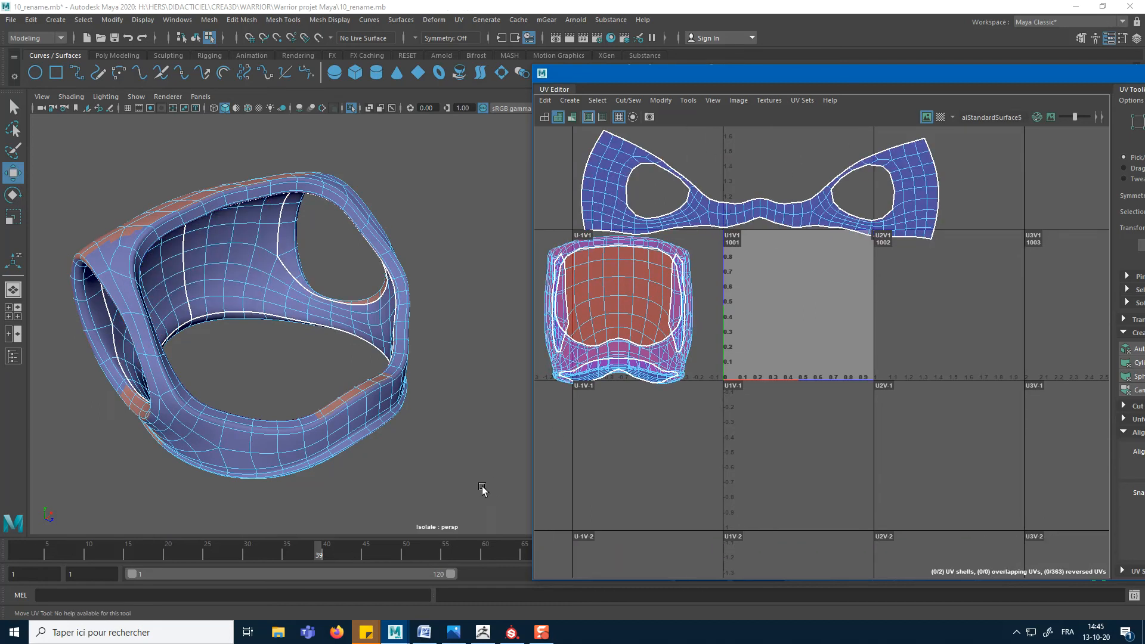
# Step: Move the outer armour shell back over the 0-1 tile, below the unfolded inner shell
pyautogui.click(420, 504)
pyautogui.keyDown('alt'); pyautogui.moveTo(420, 504); pyautogui.dragTo(399, 476); pyautogui.keyUp('alt')
pyautogui.keyDown('alt'); pyautogui.moveTo(632, 348); pyautogui.dragTo(648, 371, button='middle'); pyautogui.keyUp('alt')
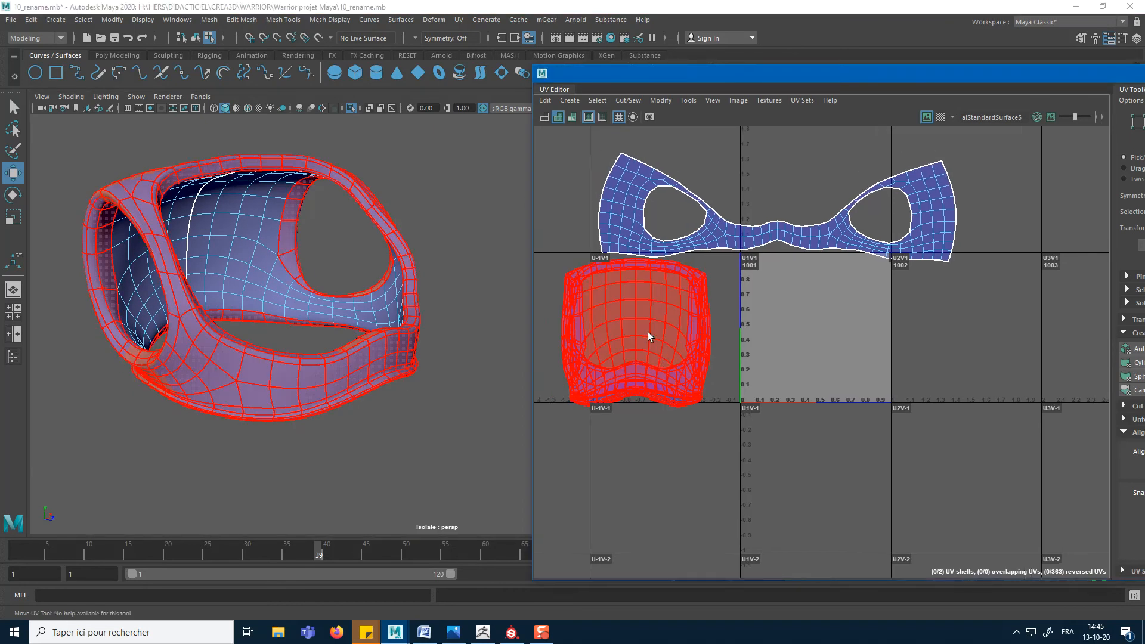
pyautogui.click(648, 370)
pyautogui.moveTo(648, 371); pyautogui.dragTo(777, 360)
pyautogui.keyDown('alt'); pyautogui.moveTo(393, 408); pyautogui.dragTo(501, 426); pyautogui.keyUp('alt')
pyautogui.keyDown('alt'); pyautogui.moveTo(844, 370); pyautogui.dragTo(793, 367, button='middle'); pyautogui.keyUp('alt')
# Step: Cut the outer shell along the vertical centre edge line of the armour's outside back
pyautogui.moveTo(746, 313); pyautogui.dragTo(746, 303, button='right')
pyautogui.click(753, 314)
pyautogui.keyDown('alt'); pyautogui.moveTo(435, 405); pyautogui.dragTo(209, 439); pyautogui.keyUp('alt')
pyautogui.keyDown('shift'); pyautogui.moveTo(751, 342); pyautogui.dragTo(694, 365, button='right'); pyautogui.keyUp('shift')
# Step: Switch to UV shell selection and unfold the outer shell
pyautogui.moveTo(739, 325); pyautogui.dragTo(690, 311, button='right')
pyautogui.click(679, 427)
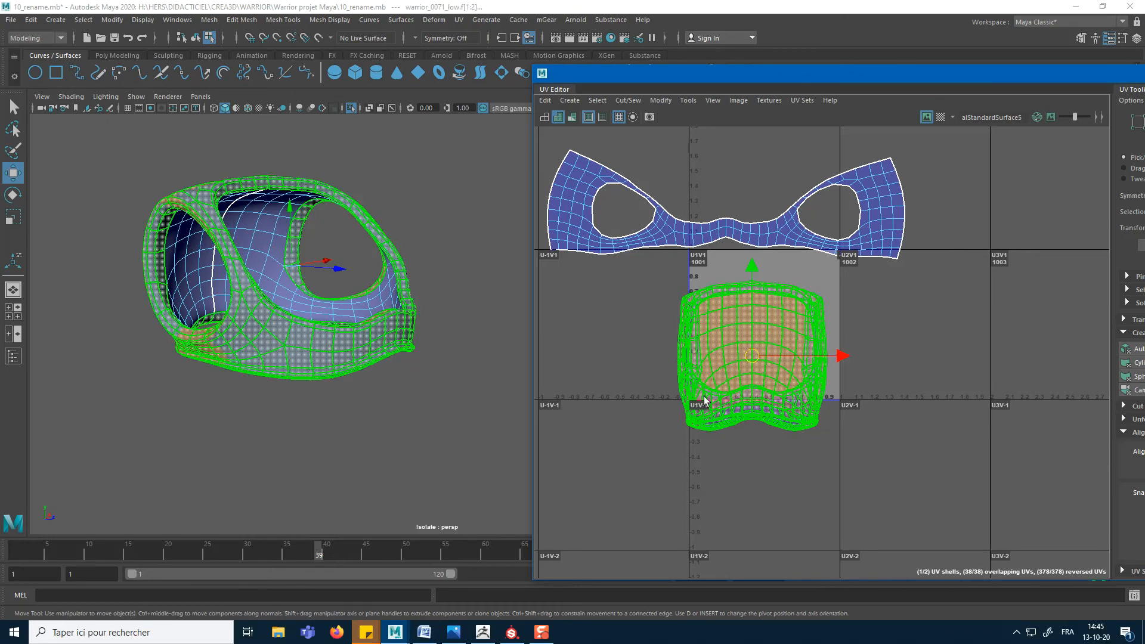
pyautogui.keyDown('shift'); pyautogui.moveTo(775, 341); pyautogui.dragTo(641, 346, button='right'); pyautogui.keyUp('shift')
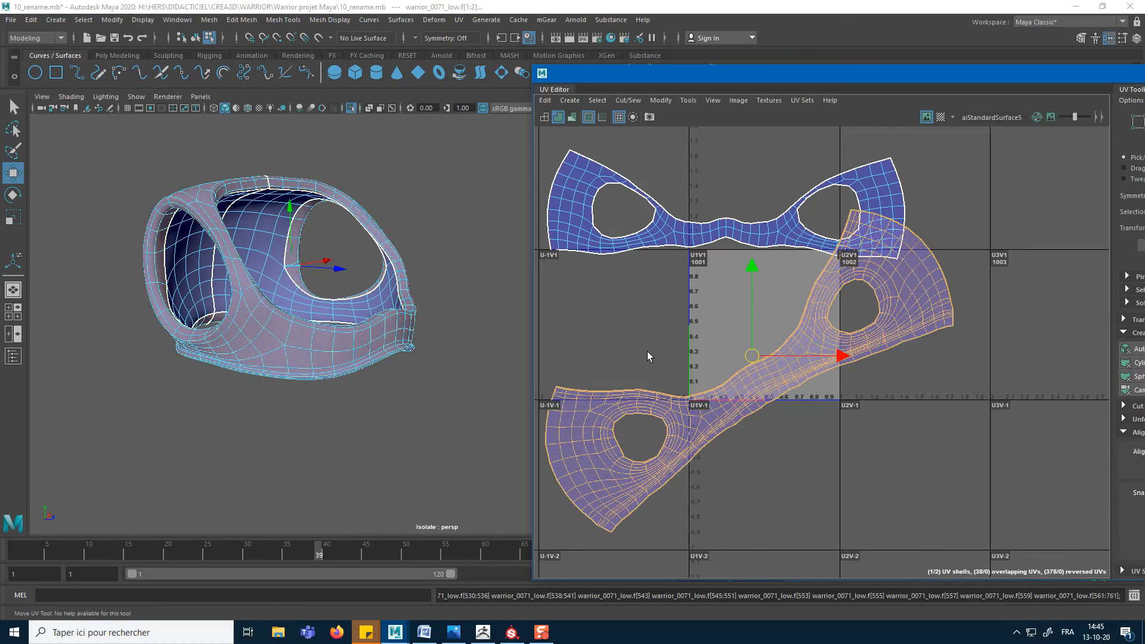
# Step: Rotate the unfolded outer shell until it lies horizontally below the inner shell
pyautogui.click(663, 509)
pyautogui.click(762, 391)
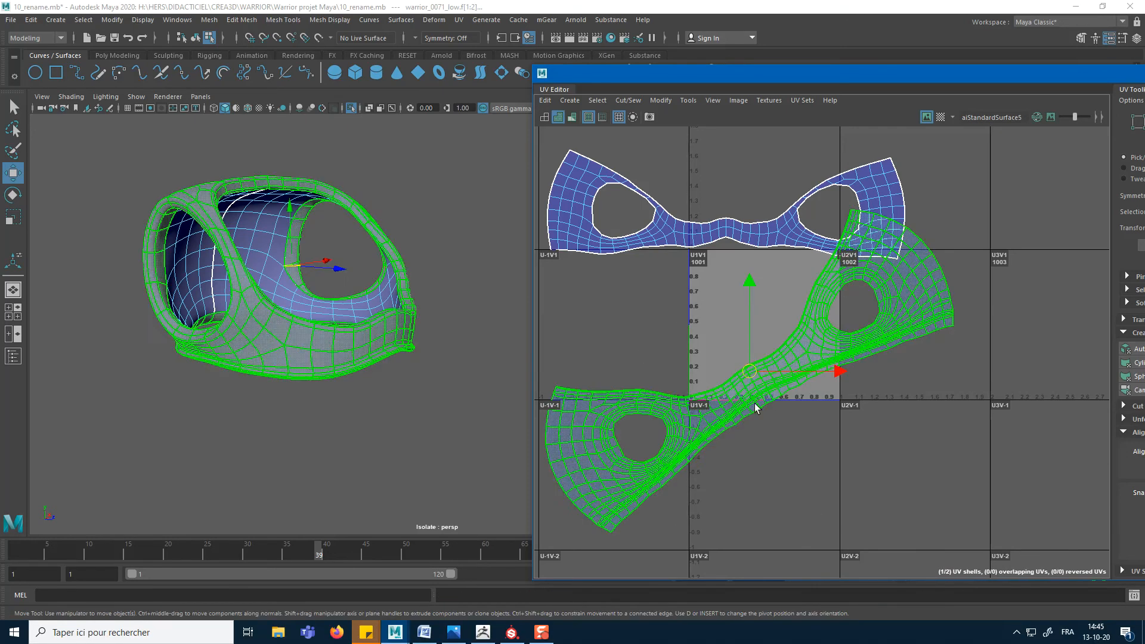
pyautogui.press('e')
pyautogui.moveTo(810, 310); pyautogui.dragTo(766, 444)
# Step: Reposition the UV editor window so the full UV Toolkit shows, and select both shells
pyautogui.scroll(-3, 767, 444)
pyautogui.click(578, 531)
pyautogui.moveTo(578, 531); pyautogui.dragTo(1078, 180)
pyautogui.moveTo(905, 78); pyautogui.dragTo(716, 55)
pyautogui.click(663, 199)
pyautogui.moveTo(757, 142)
pyautogui.mouseDown()
pyautogui.moveTo(578, 412)
pyautogui.moveTo(405, 470)
pyautogui.mouseUp()
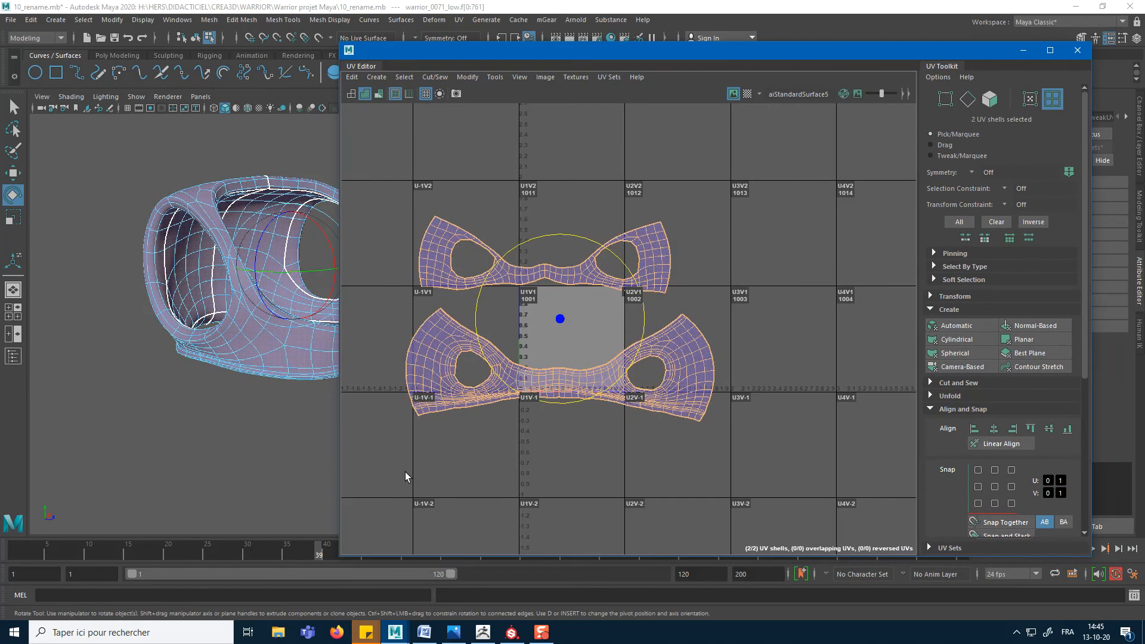
# Step: Try to bring both shells back into the 0-1 range with Gather Shells
pyautogui.scroll(-4, 995, 405)
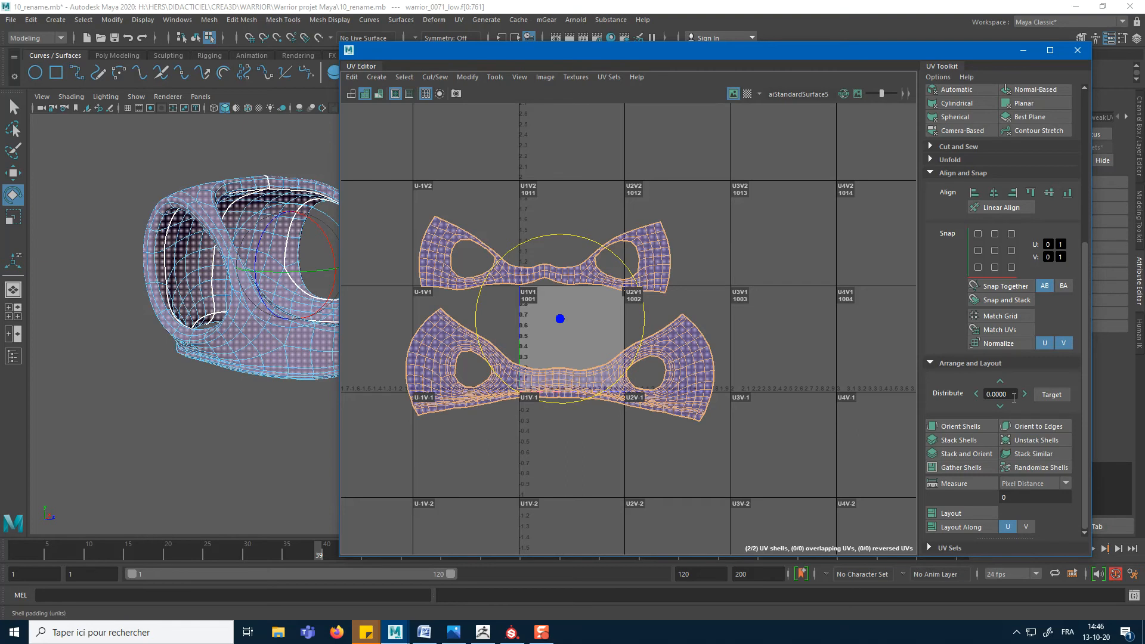
pyautogui.click(970, 467)
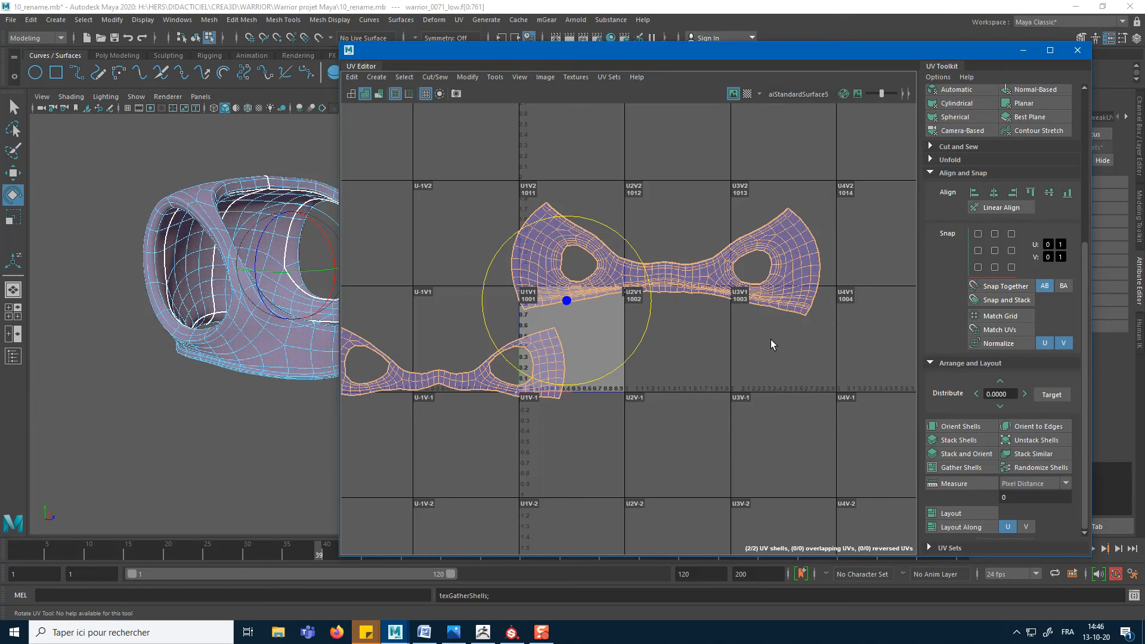
pyautogui.click(678, 396)
pyautogui.moveTo(503, 411); pyautogui.dragTo(792, 189)
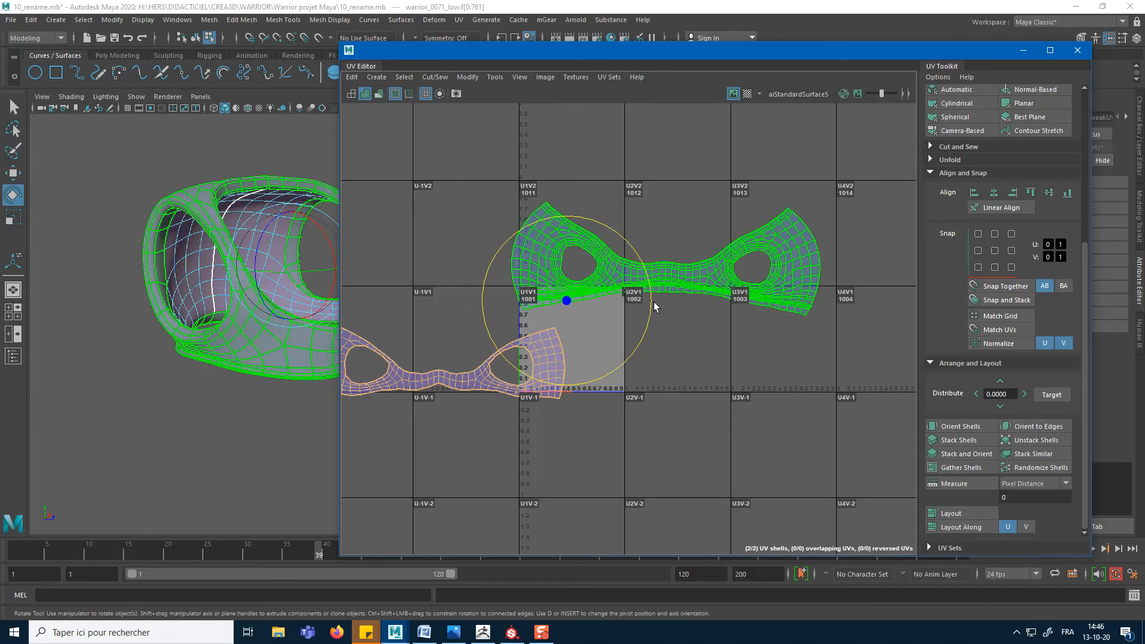
pyautogui.scroll(4, 599, 367)
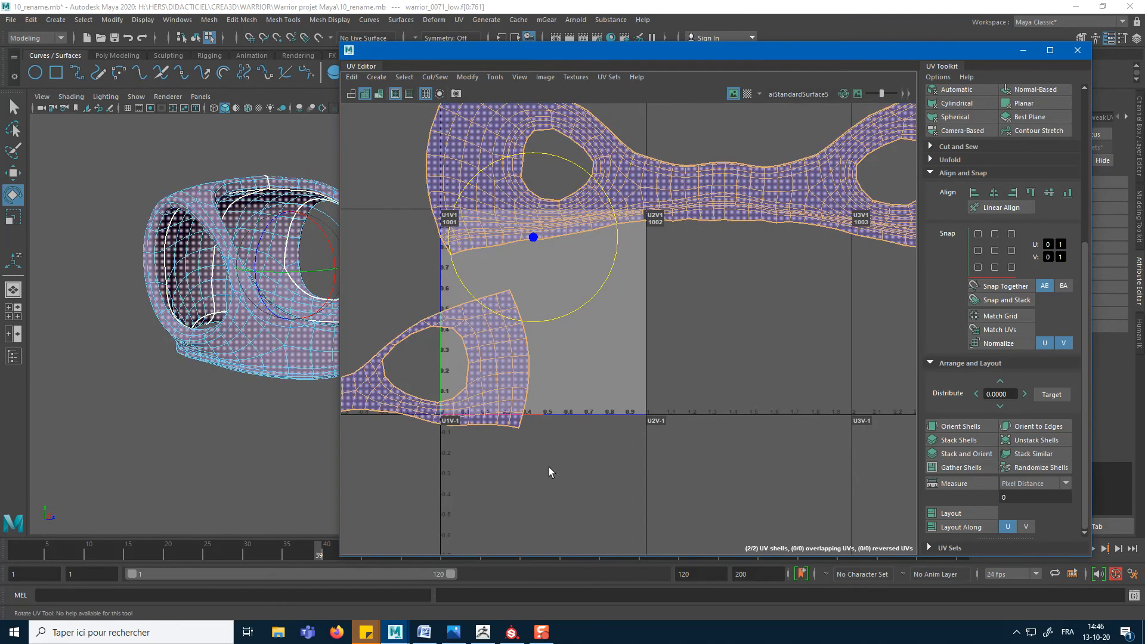
pyautogui.hotkey('ctrl', 'z')
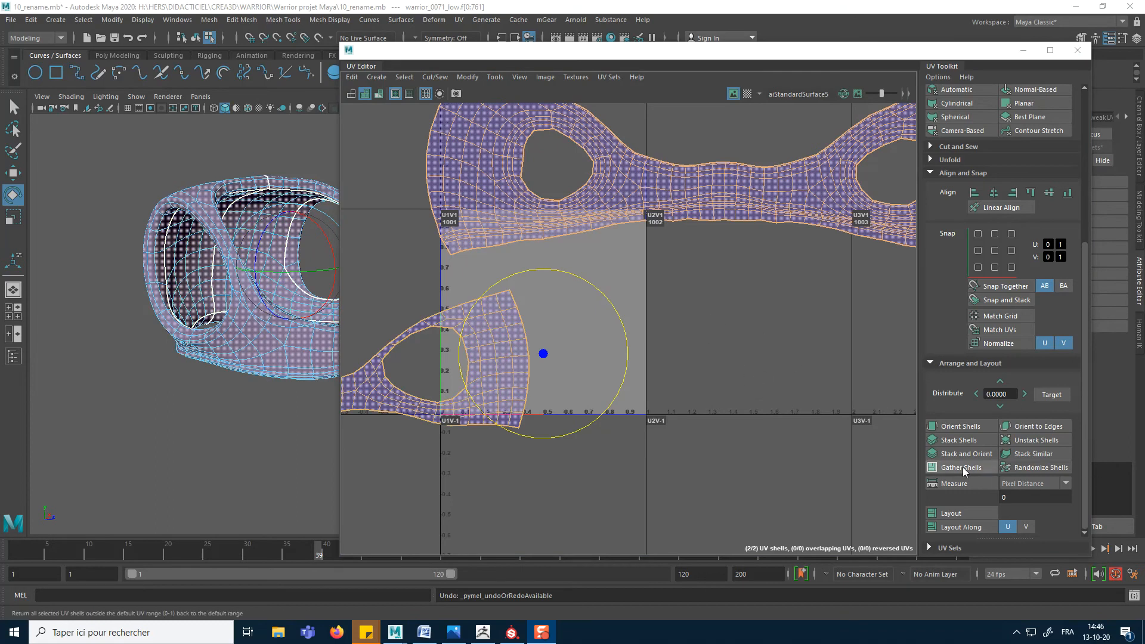
# Step: Lay out both shells inside the 0-1 tile and check the outer shell's margin at the tile's edge
pyautogui.click(956, 511)
pyautogui.keyDown('alt'); pyautogui.moveTo(684, 432); pyautogui.dragTo(722, 426, button='middle'); pyautogui.keyUp('alt')
pyautogui.keyDown('alt'); pyautogui.moveTo(723, 427); pyautogui.dragTo(1020, 411, button='right'); pyautogui.keyUp('alt')
pyautogui.keyDown('alt'); pyautogui.moveTo(795, 391); pyautogui.dragTo(671, 365, button='middle'); pyautogui.keyUp('alt')
pyautogui.keyDown('alt'); pyautogui.moveTo(671, 365); pyautogui.dragTo(885, 417, button='right'); pyautogui.keyUp('alt')
pyautogui.keyDown('alt'); pyautogui.moveTo(681, 428); pyautogui.dragTo(669, 394, button='middle'); pyautogui.keyUp('alt')
pyautogui.keyDown('alt'); pyautogui.moveTo(668, 394); pyautogui.dragTo(939, 405, button='right'); pyautogui.keyUp('alt')
pyautogui.keyDown('alt'); pyautogui.moveTo(722, 384); pyautogui.dragTo(787, 361, button='middle'); pyautogui.keyUp('alt')
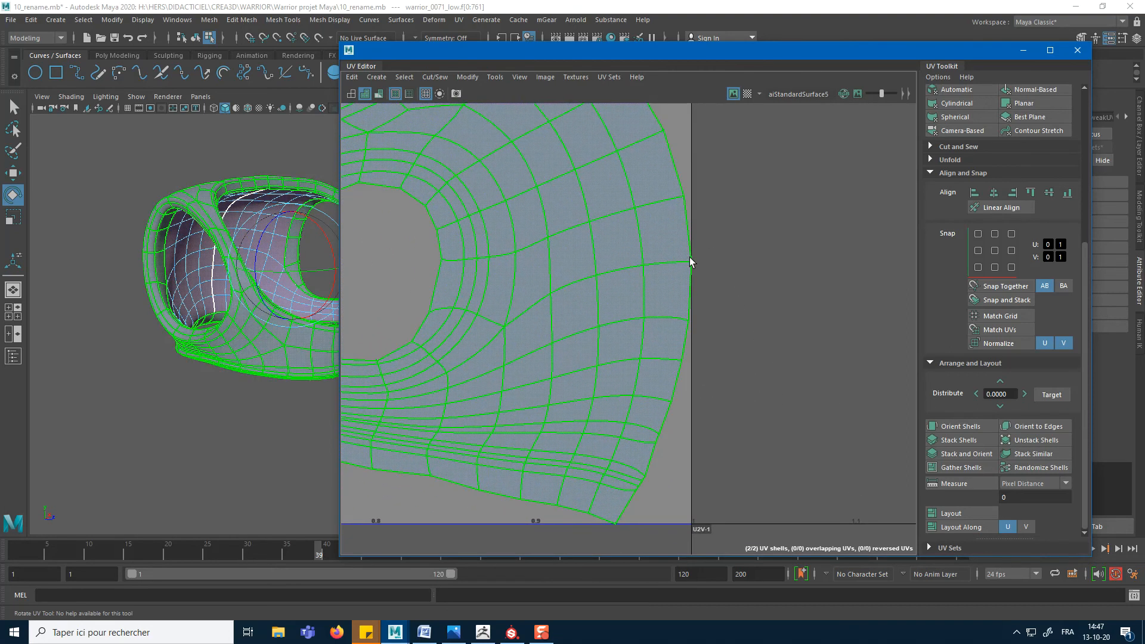
pyautogui.click(692, 276)
pyautogui.press('f')
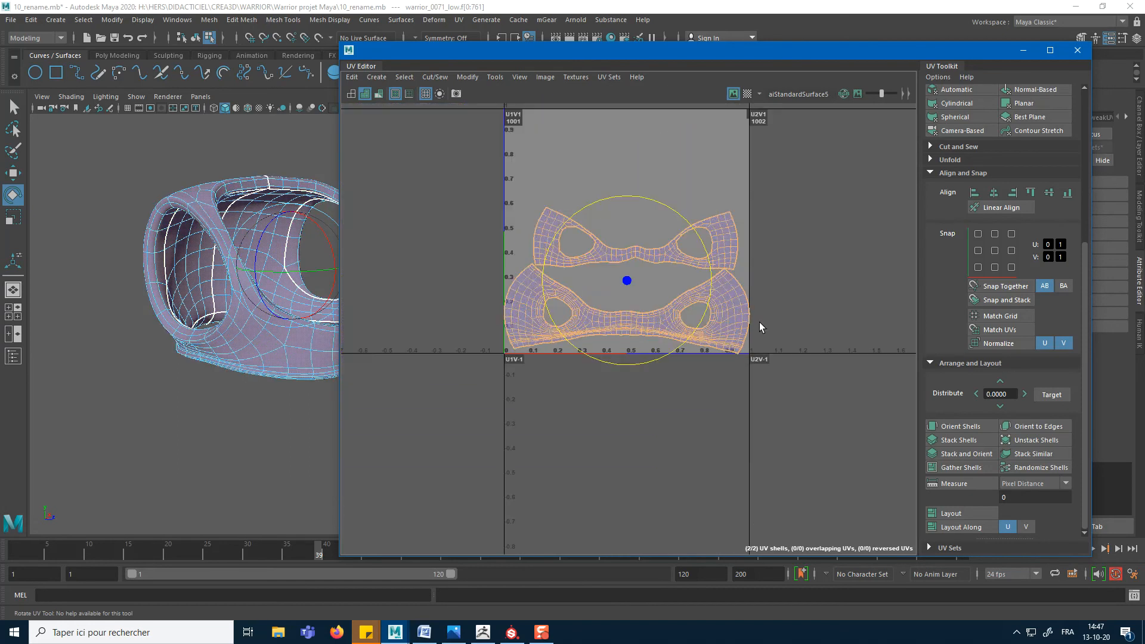
# Step: Display the checker map on the UV tile and the armour, and check the shells against the tile borders
pyautogui.keyDown('alt'); pyautogui.moveTo(762, 424); pyautogui.dragTo(692, 377, button='middle'); pyautogui.keyUp('alt')
pyautogui.keyDown('alt'); pyautogui.moveTo(701, 376); pyautogui.dragTo(839, 382, button='right'); pyautogui.keyUp('alt')
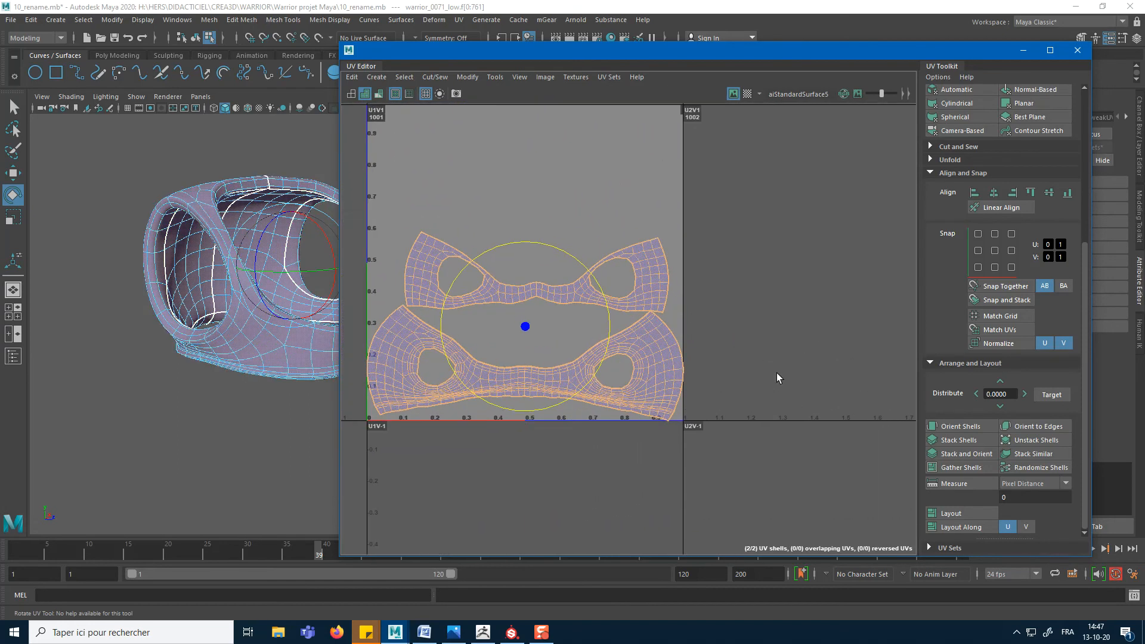
pyautogui.keyDown('alt'); pyautogui.moveTo(659, 343); pyautogui.dragTo(693, 354, button='middle'); pyautogui.keyUp('alt')
pyautogui.click(746, 93)
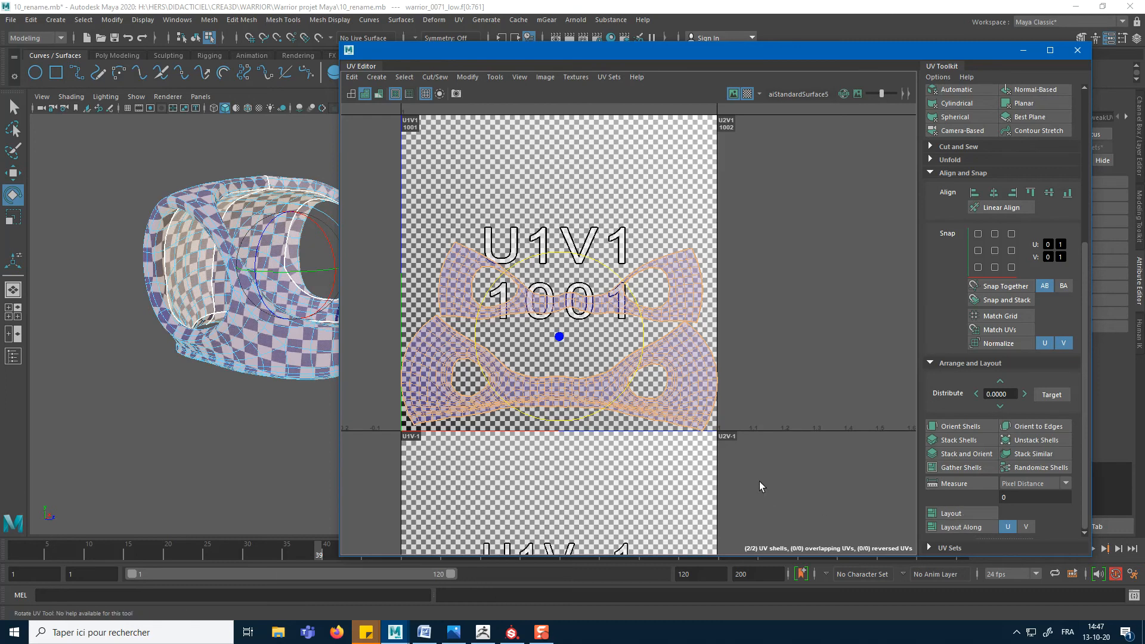
pyautogui.moveTo(608, 224); pyautogui.dragTo(618, 352)
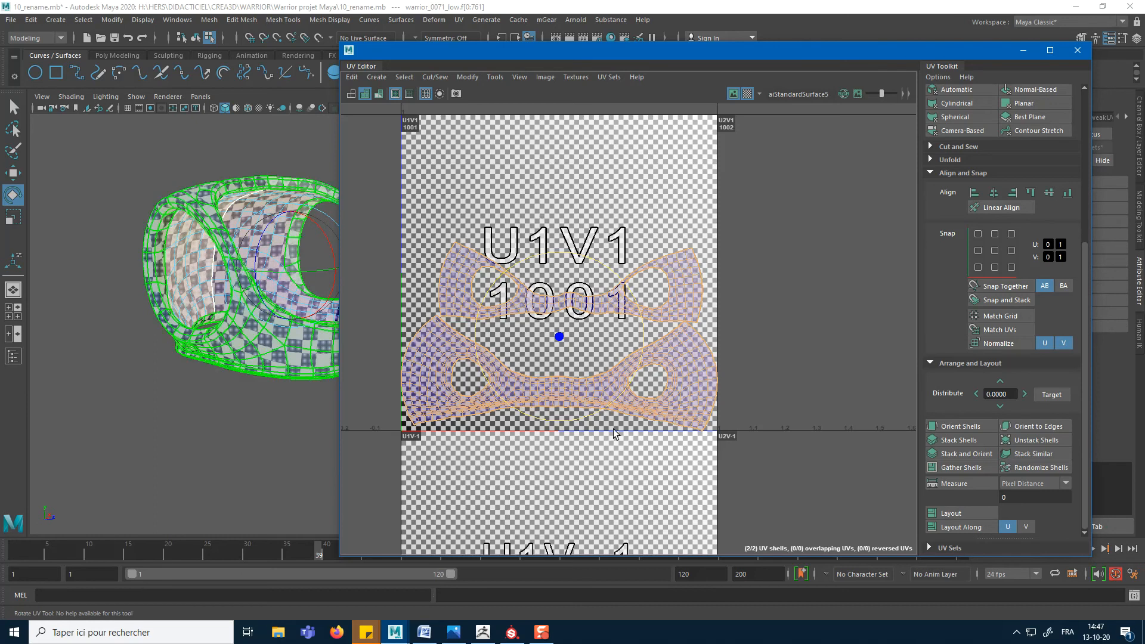
pyautogui.keyDown('alt'); pyautogui.moveTo(613, 497); pyautogui.dragTo(614, 361, button='middle'); pyautogui.keyUp('alt')
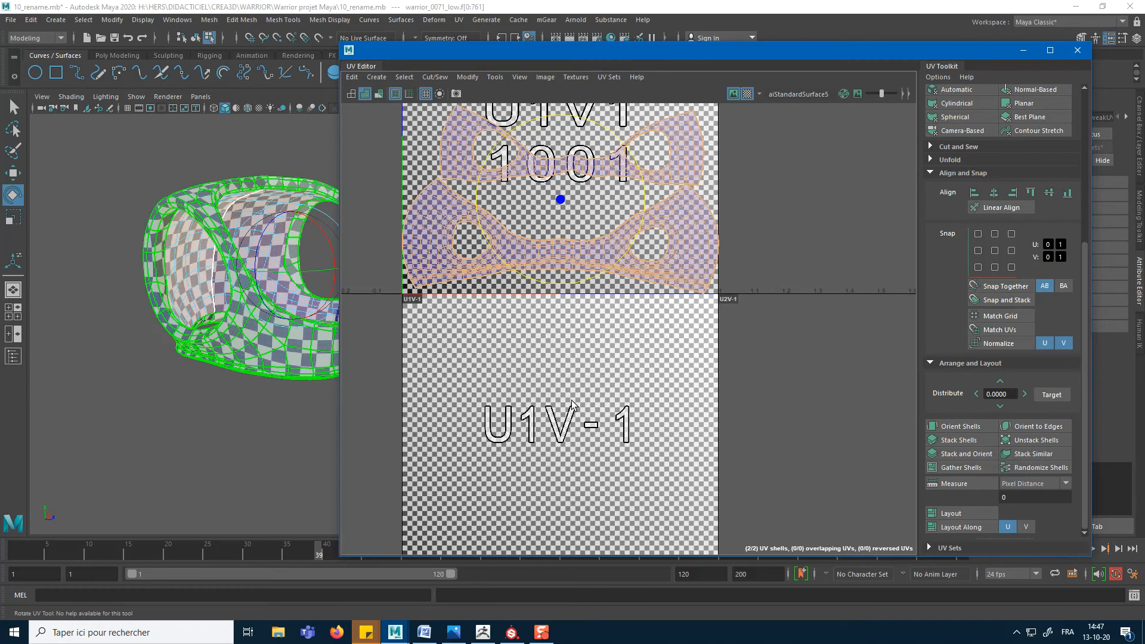
pyautogui.click(419, 265)
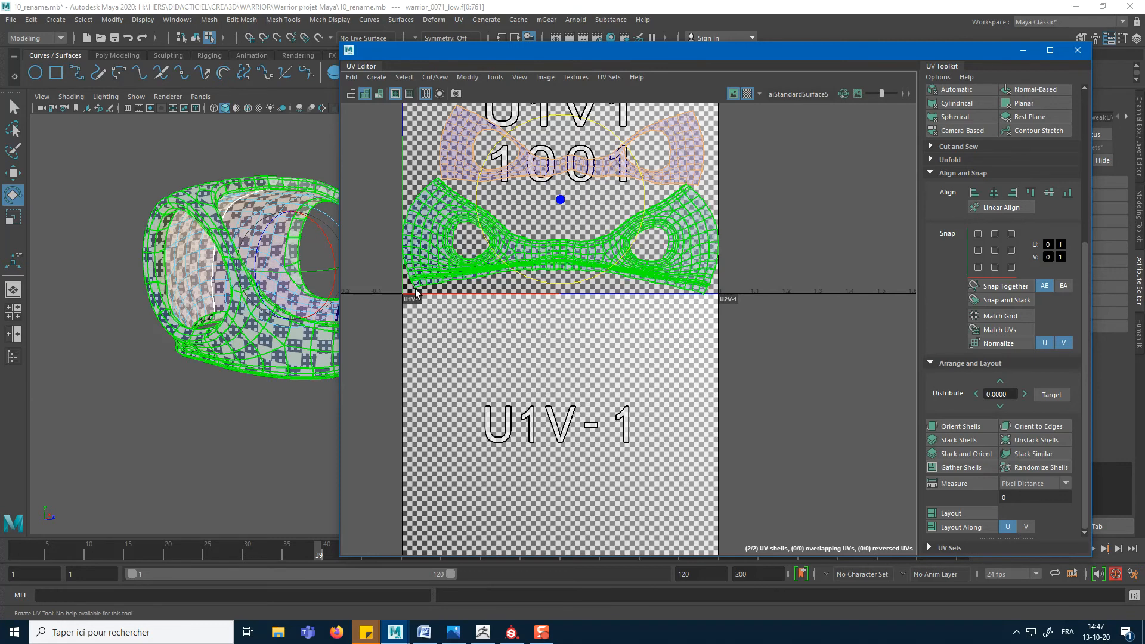
pyautogui.keyDown('alt'); pyautogui.moveTo(540, 183); pyautogui.dragTo(569, 311, button='middle'); pyautogui.keyUp('alt')
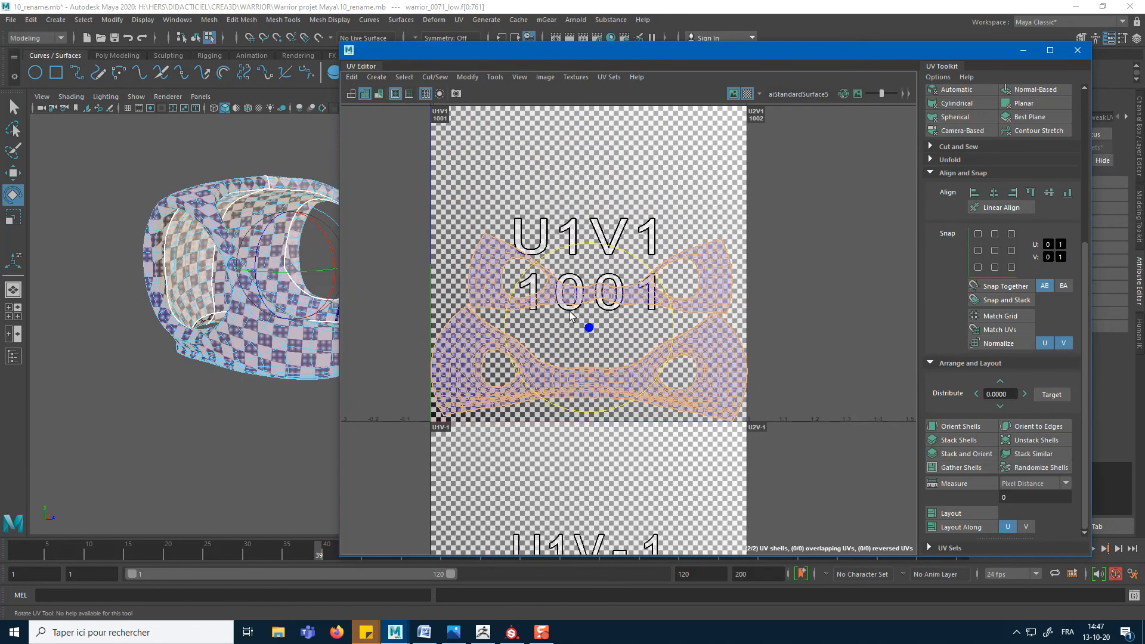
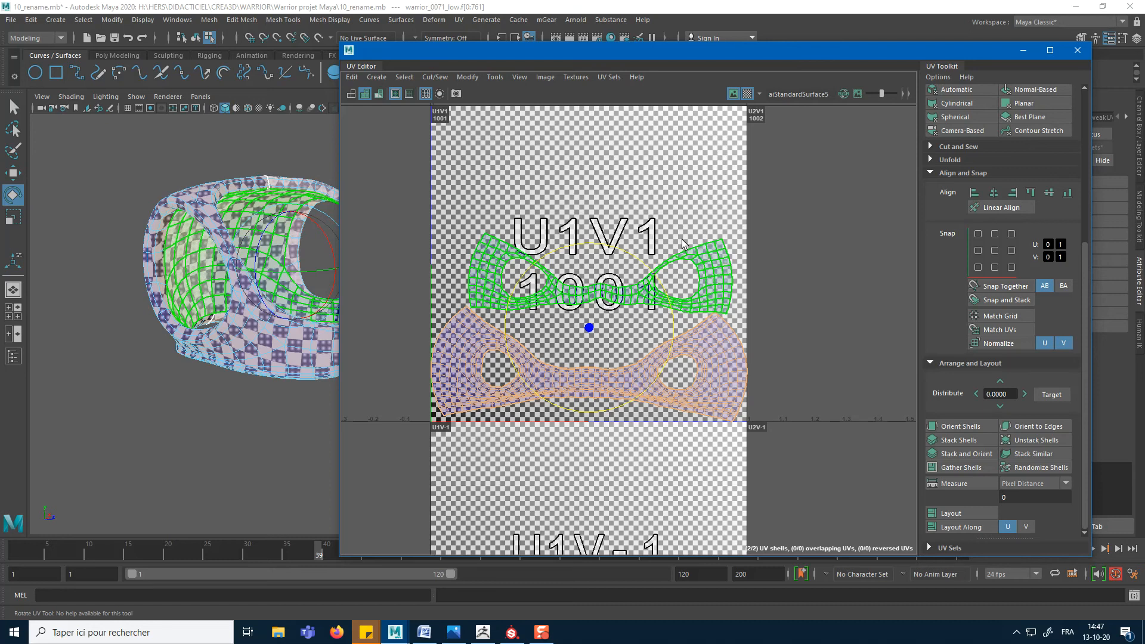
# Step: Move the inner shell up within the tile, and raise the outer shell slightly off the tile's bottom edge
pyautogui.click(723, 258)
pyautogui.press('w')
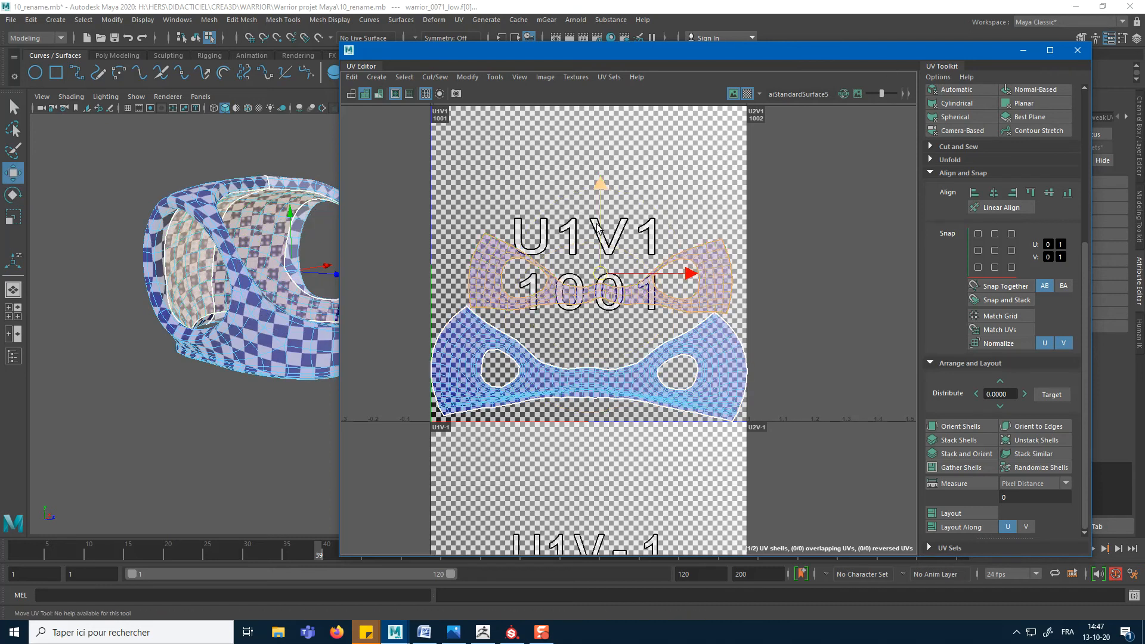
pyautogui.moveTo(597, 199); pyautogui.dragTo(599, 156)
pyautogui.click(603, 363)
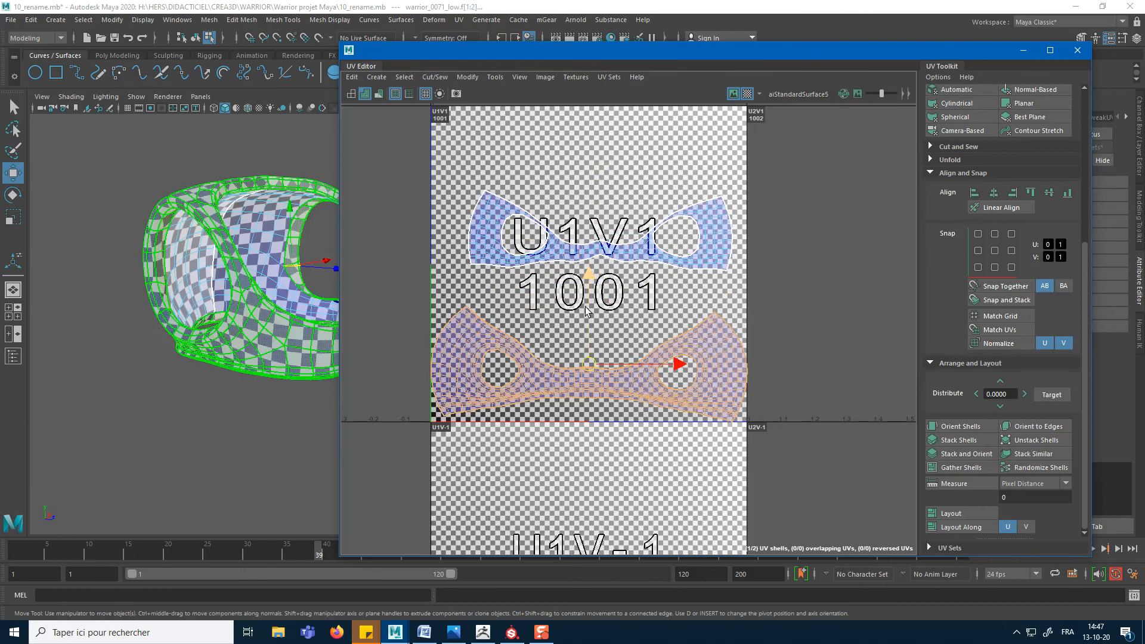
pyautogui.moveTo(586, 308); pyautogui.dragTo(586, 286)
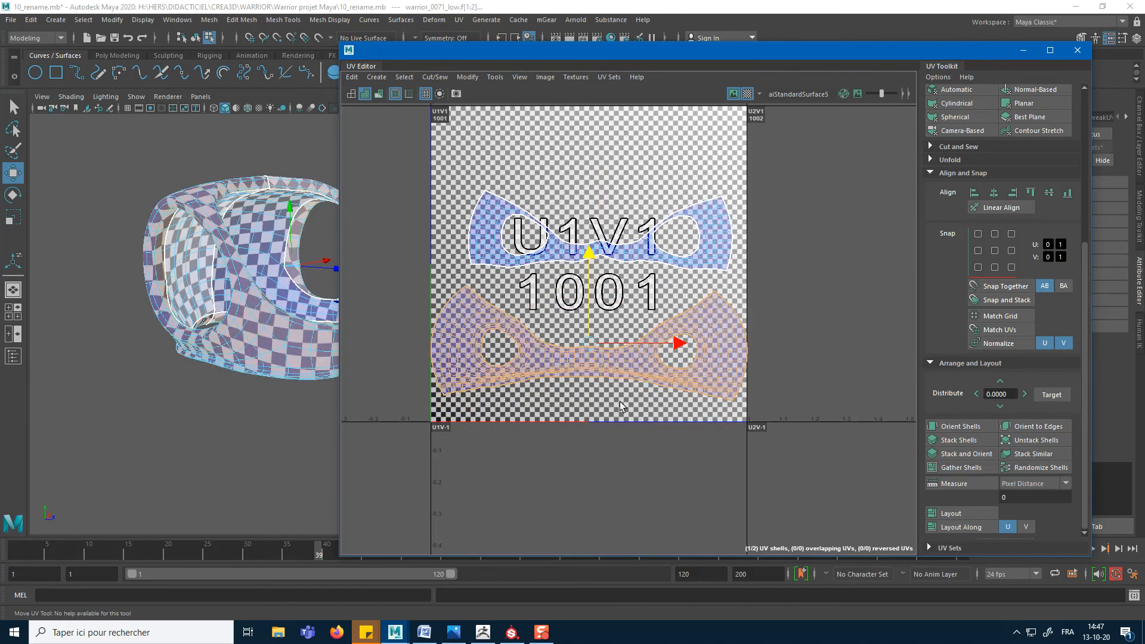
# Step: Scale the outer shell down slightly and uniformly to leave a margin at the tile's side borders
pyautogui.scroll(3, 783, 351)
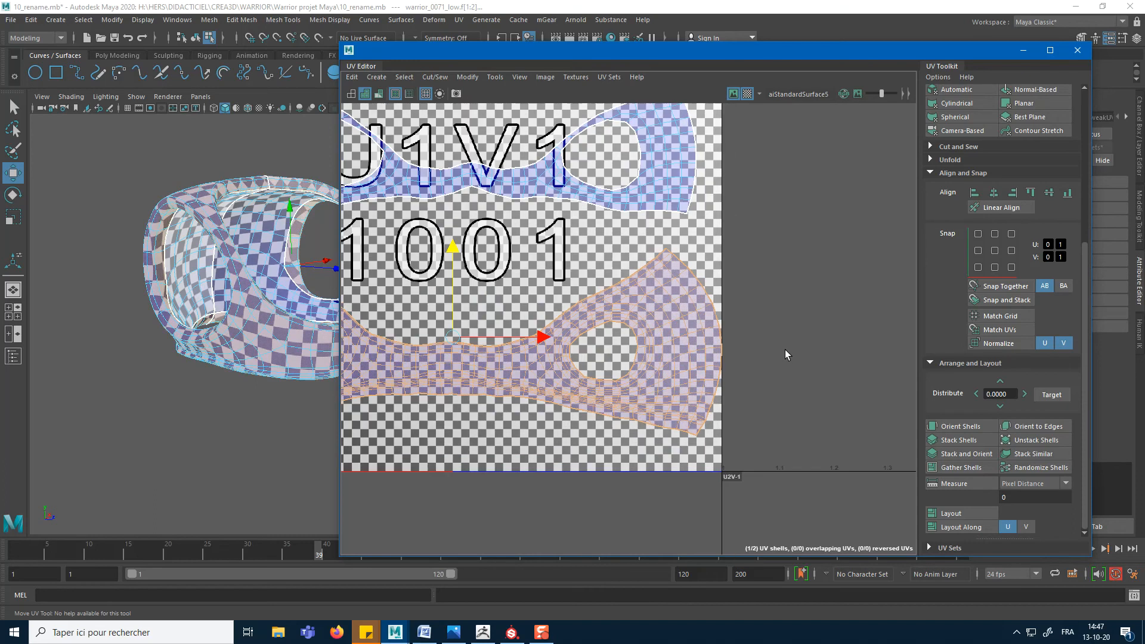
pyautogui.keyDown('alt'); pyautogui.moveTo(783, 350); pyautogui.dragTo(765, 386, button='middle'); pyautogui.keyUp('alt')
pyautogui.scroll(5, 764, 387)
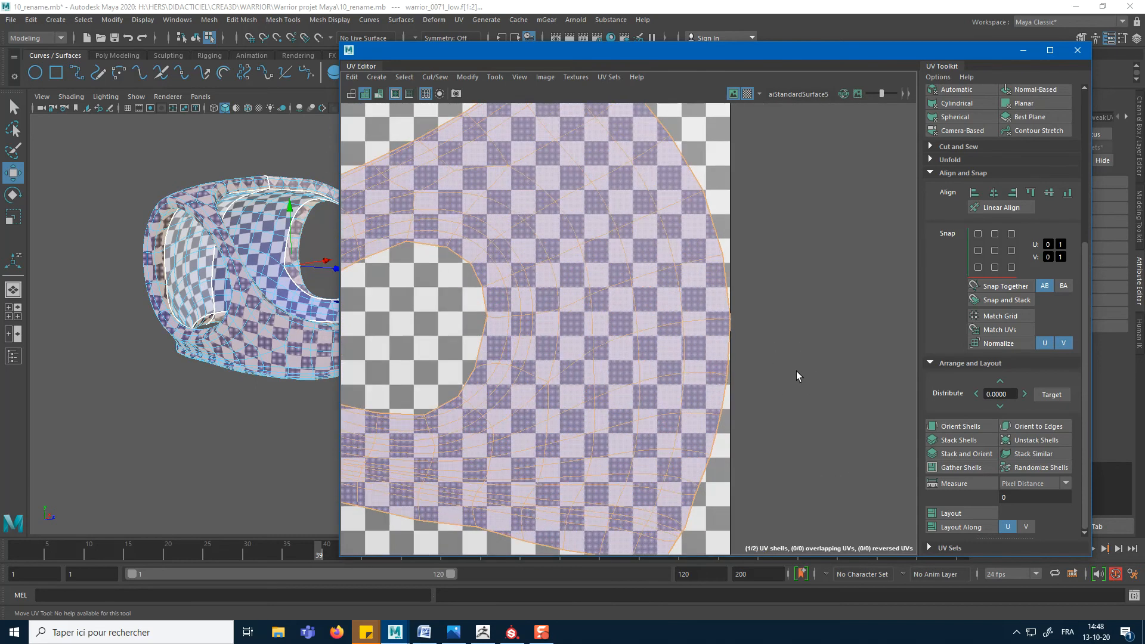
pyautogui.scroll(-6, 761, 391)
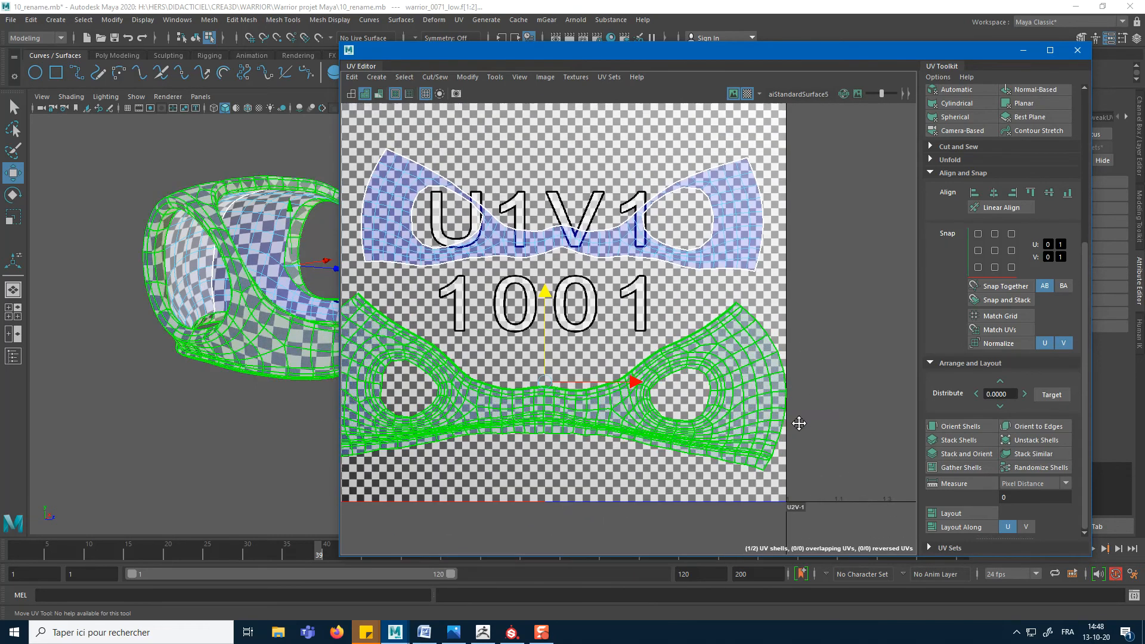
pyautogui.press('r')
pyautogui.moveTo(584, 376); pyautogui.dragTo(580, 376)
pyautogui.keyDown('alt'); pyautogui.moveTo(626, 344); pyautogui.dragTo(661, 360, button='middle'); pyautogui.keyUp('alt')
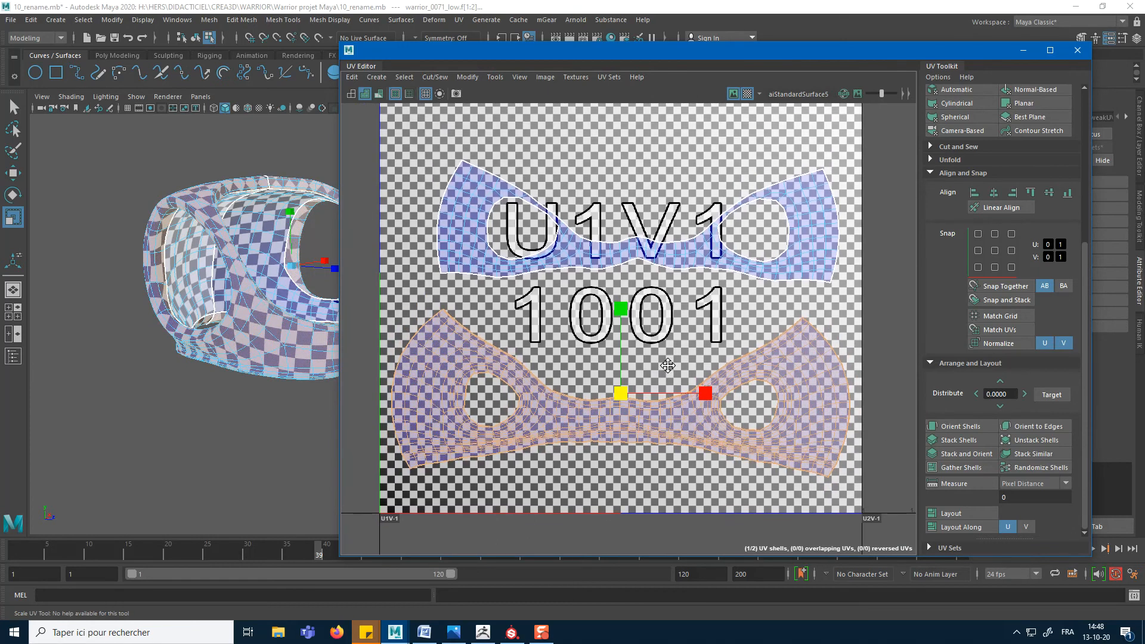
# Step: Get the outer shell's texel density at map size 512 and apply it to the inner shell
pyautogui.click(674, 247)
pyautogui.click(614, 419)
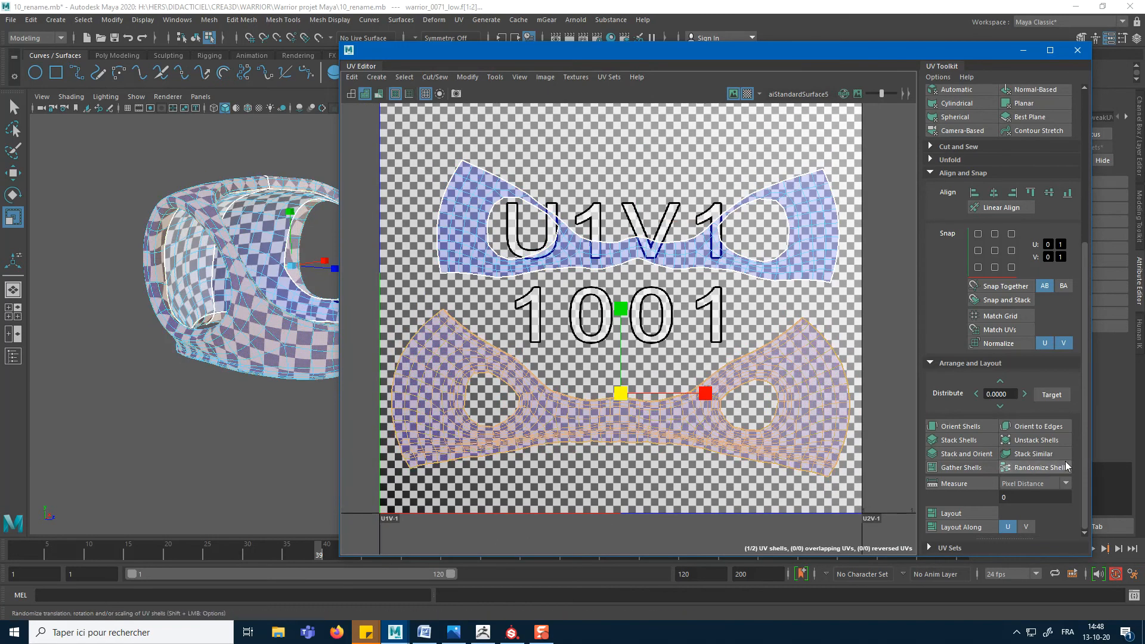
pyautogui.scroll(2, 1033, 423)
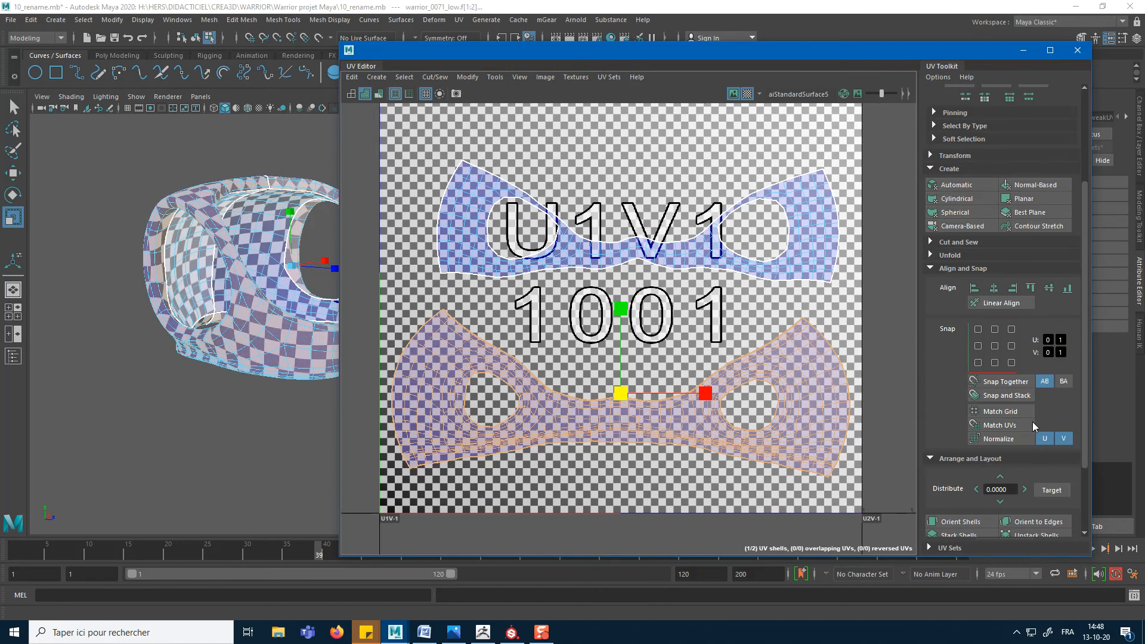
pyautogui.scroll(2, 1033, 422)
pyautogui.scroll(-1, 1040, 423)
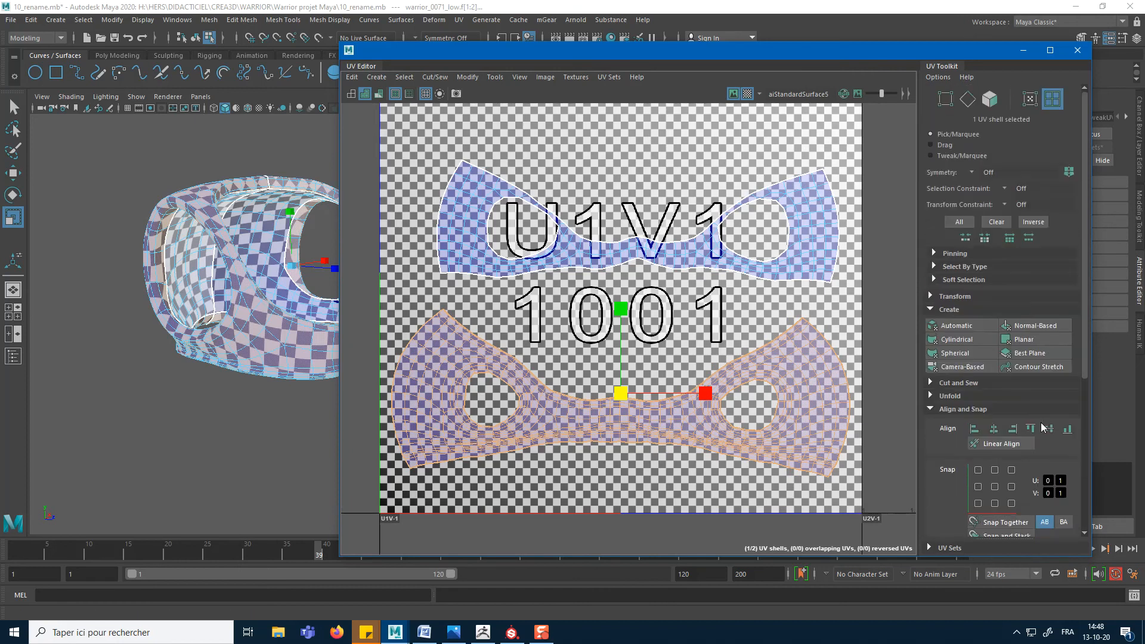
pyautogui.scroll(-2, 1040, 422)
pyautogui.scroll(-1, 1039, 422)
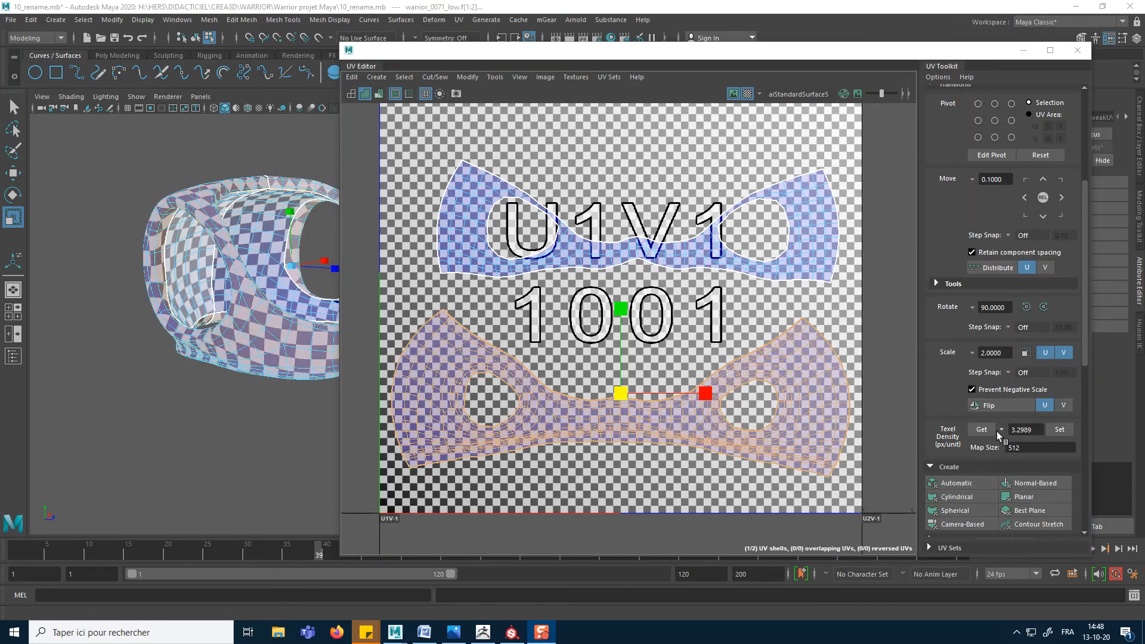
pyautogui.click(1017, 430)
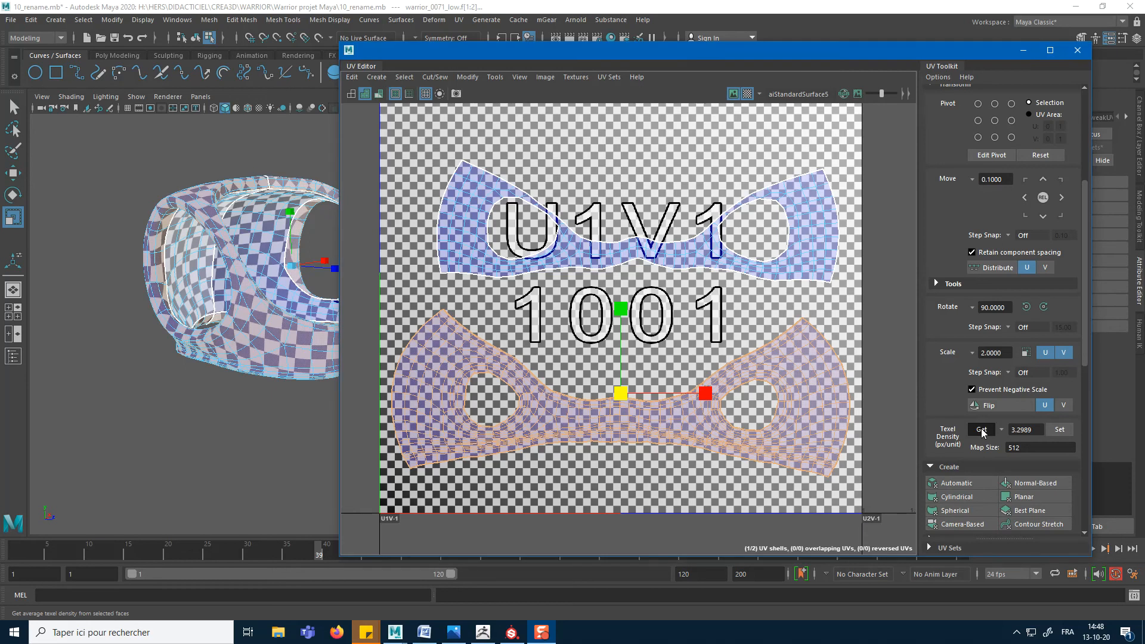
pyautogui.click(739, 272)
pyautogui.click(1059, 429)
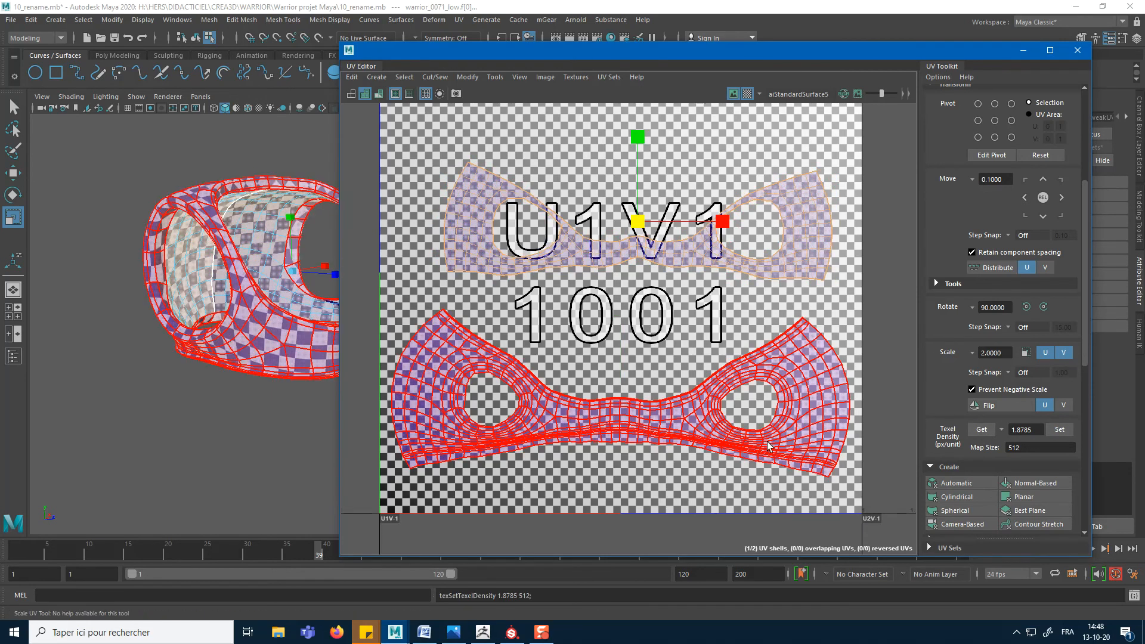
# Step: Deselect the shells and minimise the UV editor
pyautogui.click(649, 327)
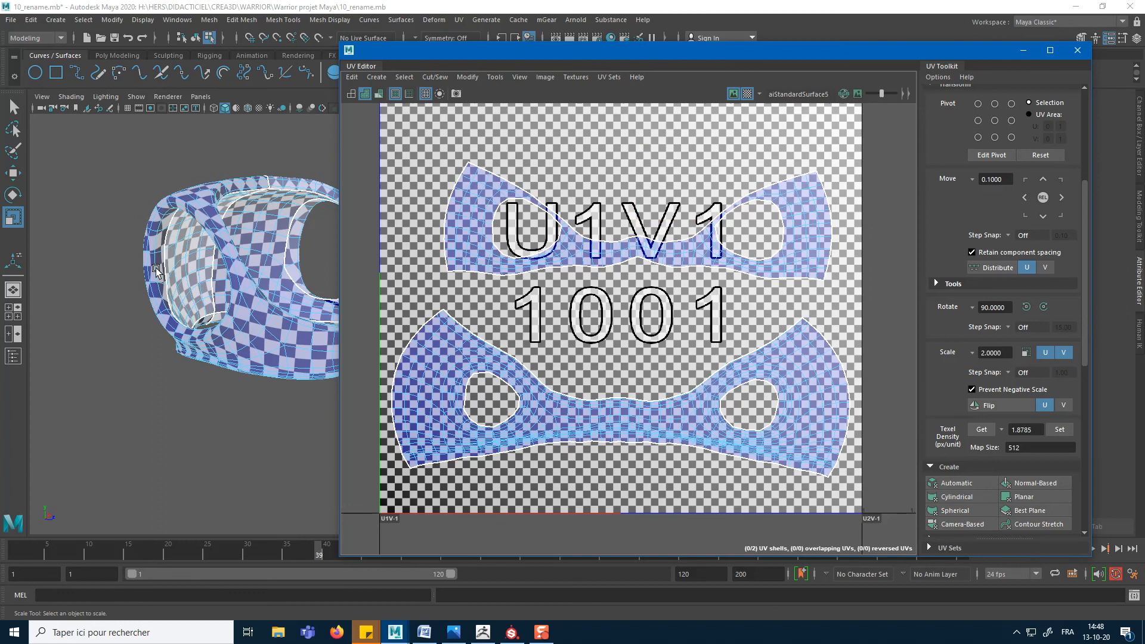
pyautogui.keyDown('alt'); pyautogui.moveTo(262, 248); pyautogui.dragTo(255, 286, button='middle'); pyautogui.keyUp('alt')
pyautogui.click(1021, 51)
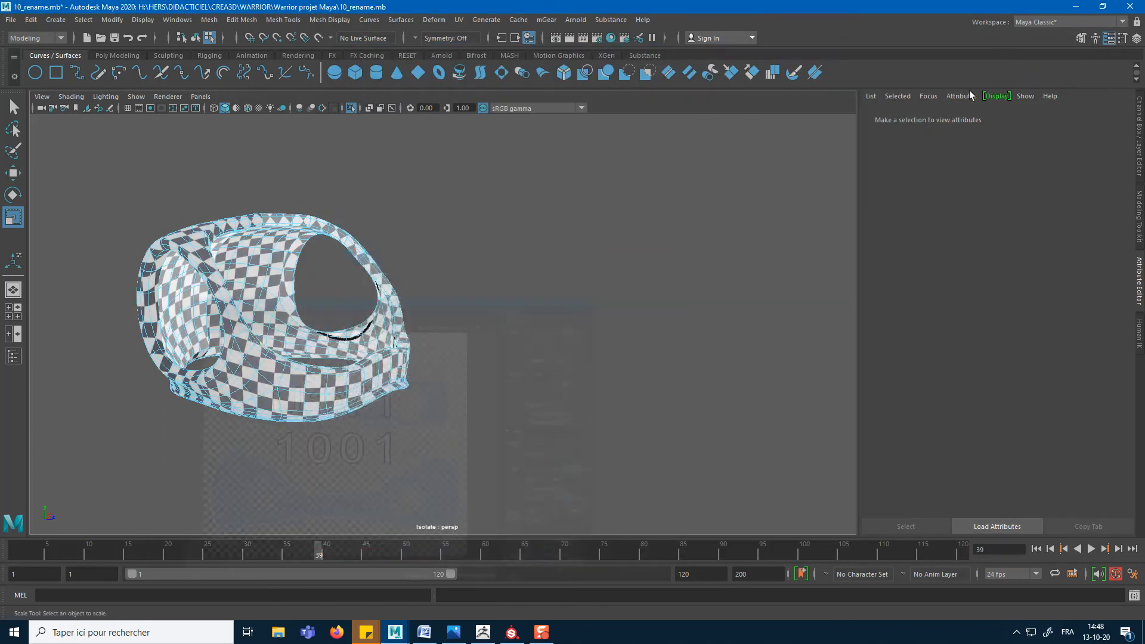
# Step: Return to object mode, select the chest armour and examine the checker pattern across its outside back seam
pyautogui.keyDown('alt'); pyautogui.moveTo(478, 281); pyautogui.dragTo(398, 257); pyautogui.keyUp('alt')
pyautogui.moveTo(397, 255); pyautogui.dragTo(453, 236, button='right')
pyautogui.keyDown('alt'); pyautogui.moveTo(645, 307); pyautogui.dragTo(513, 303); pyautogui.keyUp('alt')
pyautogui.click(525, 301)
pyautogui.press('q')
pyautogui.scroll(8, 724, 339)
pyautogui.keyDown('alt'); pyautogui.moveTo(726, 340); pyautogui.dragTo(368, 330); pyautogui.keyUp('alt')
pyautogui.scroll(-4, 417, 316)
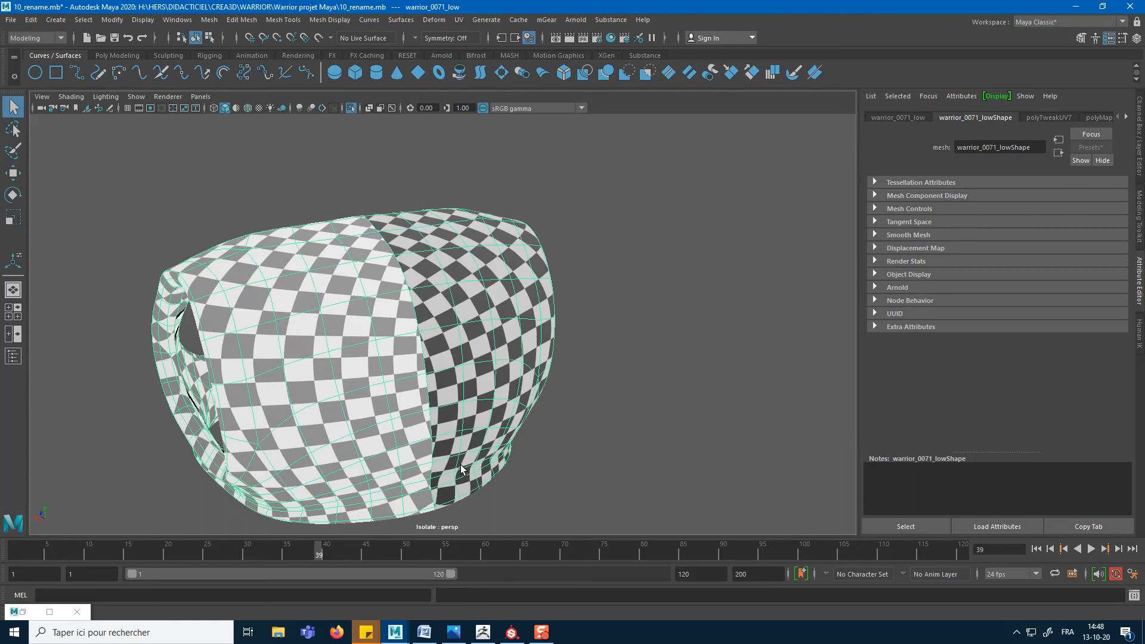
# Step: Examine the checker pattern inside the chest armour, along the inner back seam and beside the armholes
pyautogui.scroll(2, 452, 469)
pyautogui.keyDown('alt'); pyautogui.moveTo(447, 468); pyautogui.dragTo(528, 360, button='middle'); pyautogui.keyUp('alt')
pyautogui.keyDown('alt'); pyautogui.moveTo(528, 360); pyautogui.dragTo(541, 320); pyautogui.keyUp('alt')
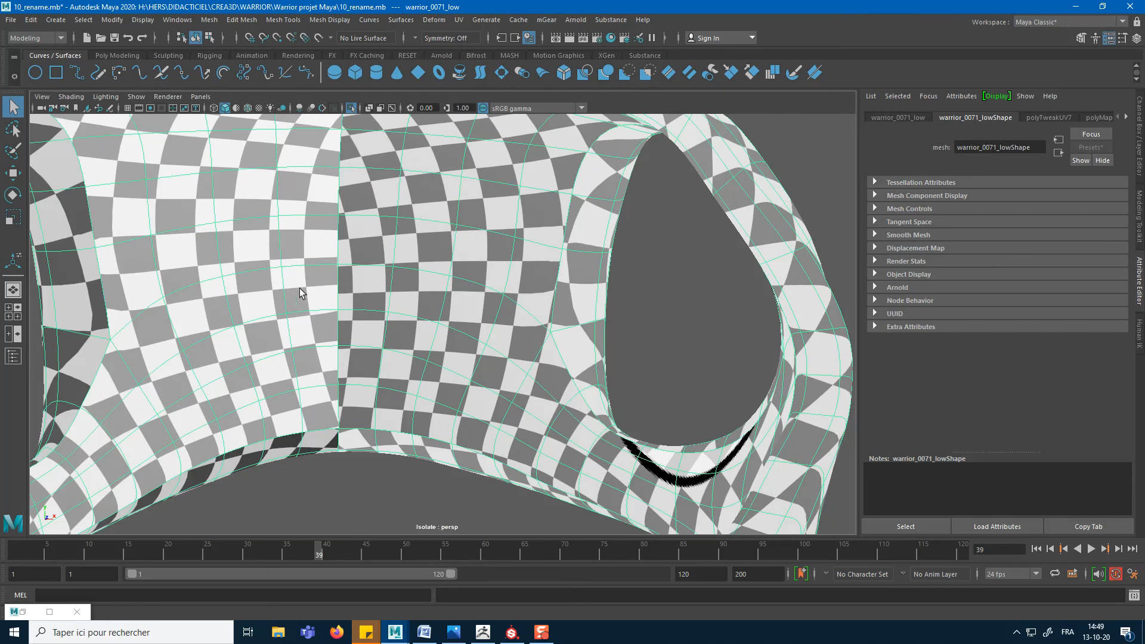
pyautogui.scroll(-5, 401, 391)
pyautogui.keyDown('alt'); pyautogui.moveTo(391, 405); pyautogui.dragTo(383, 388); pyautogui.keyUp('alt')
pyautogui.scroll(3, 383, 389)
pyautogui.keyDown('alt'); pyautogui.moveTo(383, 389); pyautogui.dragTo(398, 407, button='middle'); pyautogui.keyUp('alt')
pyautogui.keyDown('alt'); pyautogui.moveTo(395, 404); pyautogui.dragTo(412, 360); pyautogui.keyUp('alt')
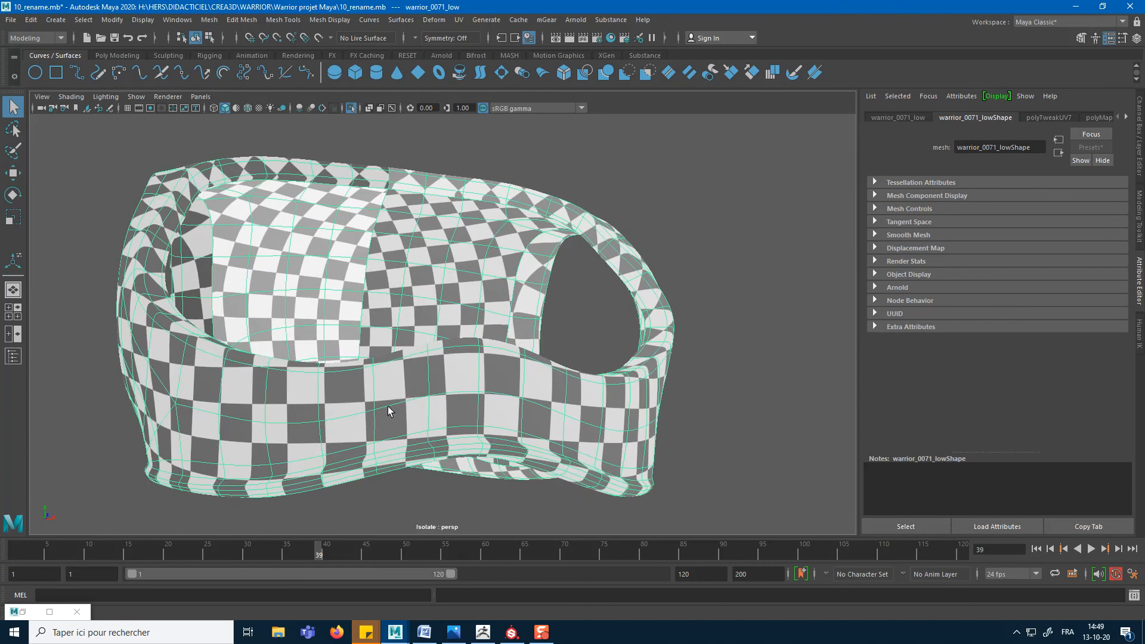
# Step: Inspect the checker squares for distortion on the chest armour's front band and below the armholes
pyautogui.keyDown('alt'); pyautogui.moveTo(434, 398); pyautogui.dragTo(324, 417); pyautogui.keyUp('alt')
pyautogui.keyDown('alt'); pyautogui.moveTo(324, 417); pyautogui.dragTo(516, 417, button='middle'); pyautogui.keyUp('alt')
pyautogui.keyDown('alt'); pyautogui.moveTo(516, 417); pyautogui.dragTo(395, 364); pyautogui.keyUp('alt')
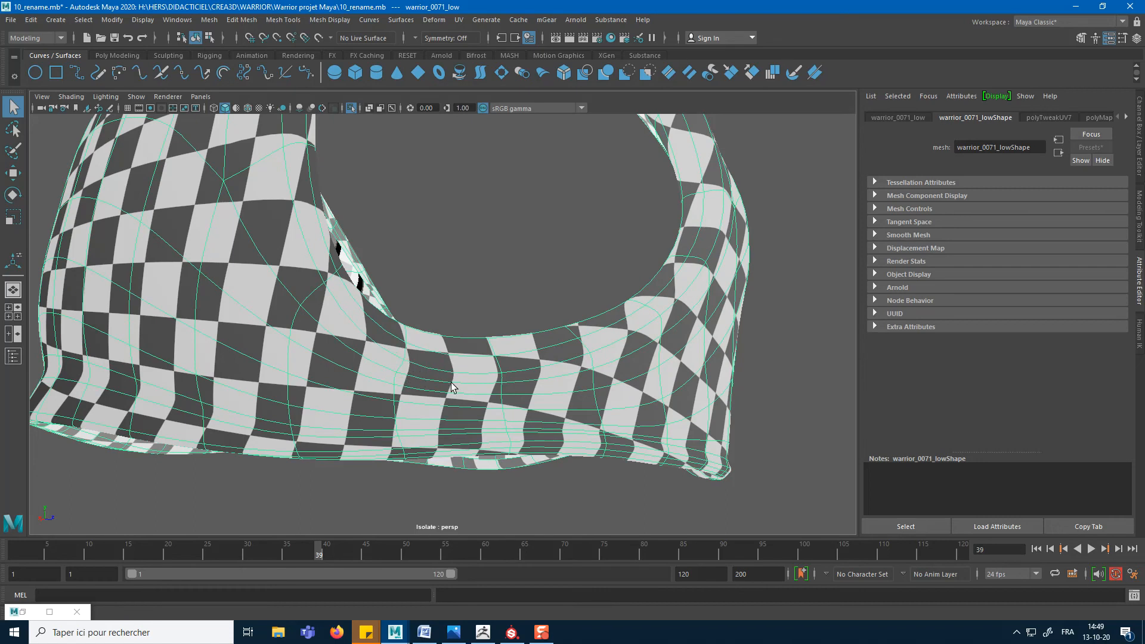
pyautogui.keyDown('alt'); pyautogui.moveTo(539, 363); pyautogui.dragTo(453, 403); pyautogui.keyUp('alt')
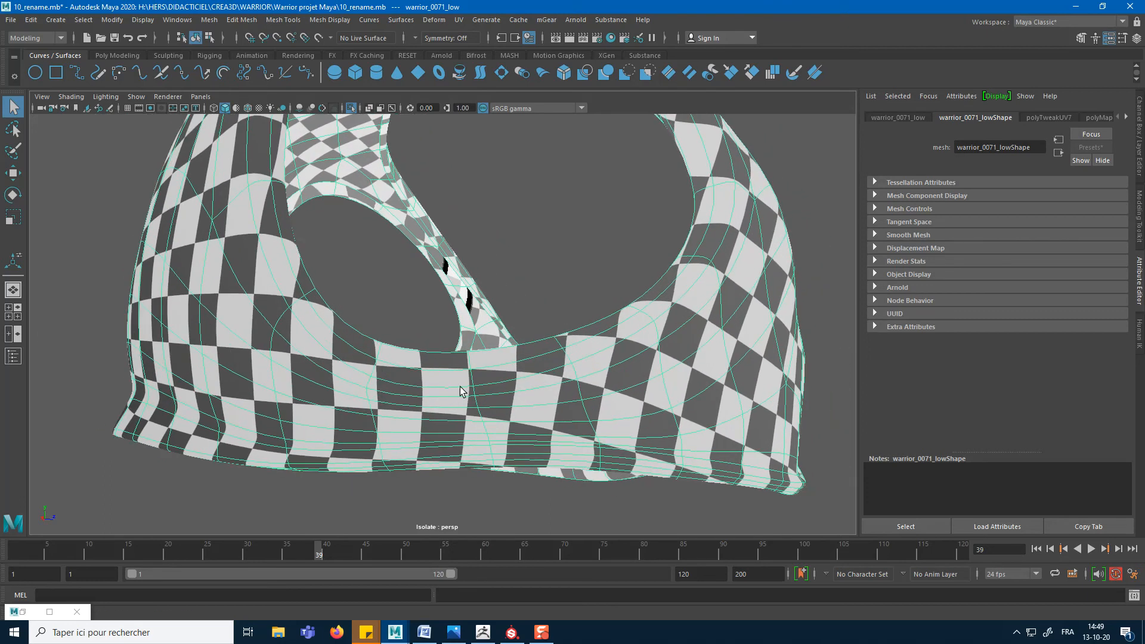
pyautogui.scroll(2, 403, 409)
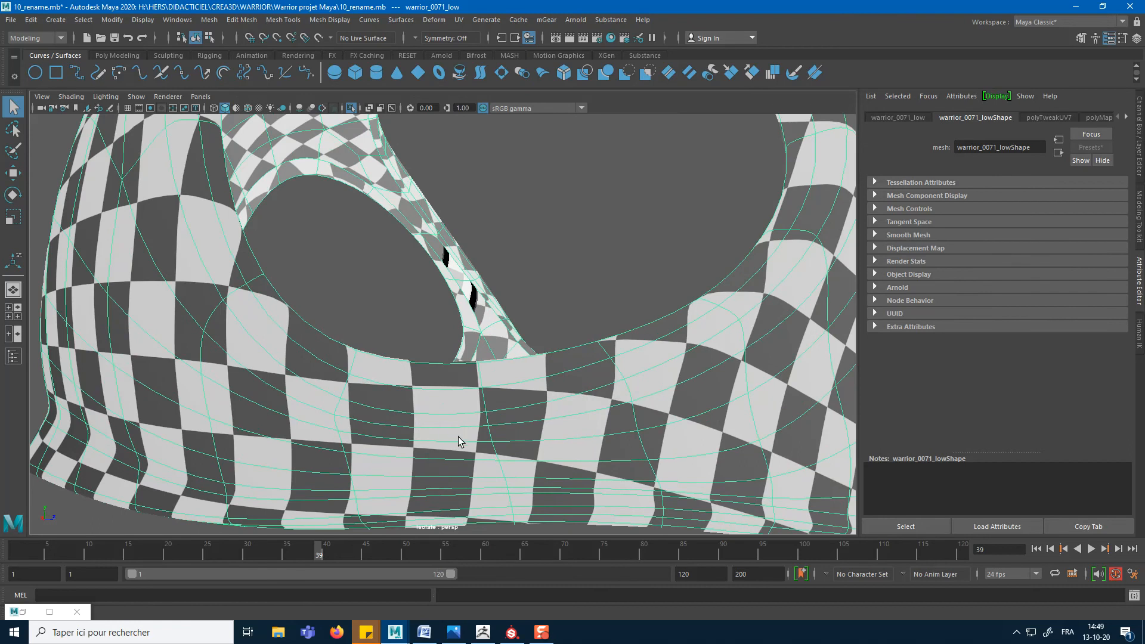
pyautogui.keyDown('alt'); pyautogui.moveTo(459, 441); pyautogui.dragTo(482, 355); pyautogui.keyUp('alt')
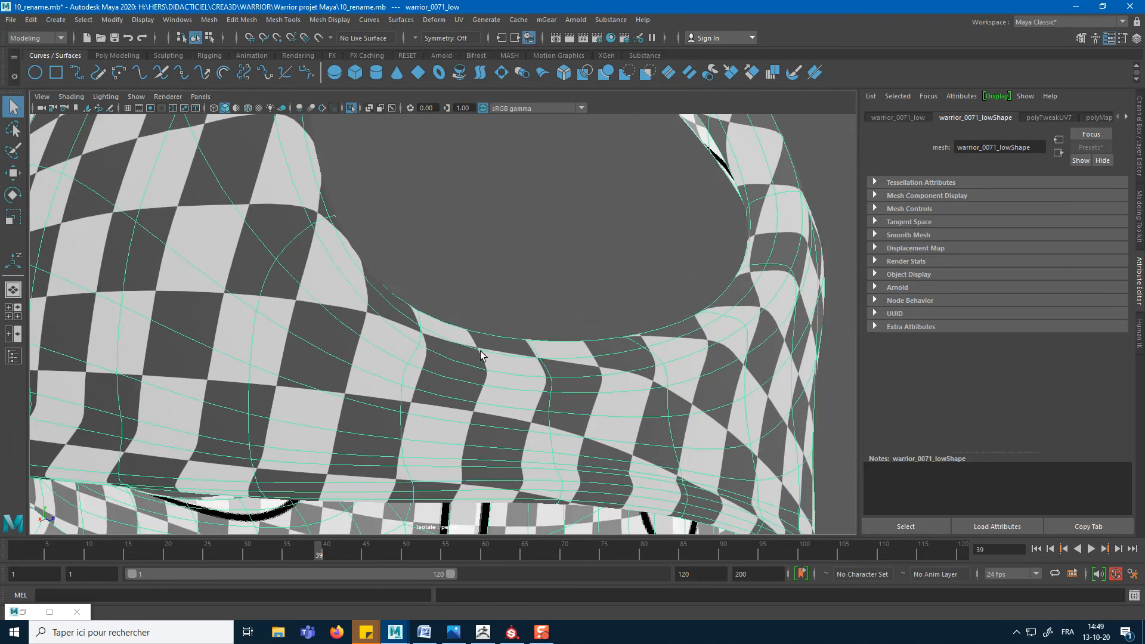
# Step: Compare the checker squares on both sides of the outside back seam and over the whole chest armour
pyautogui.keyDown('alt'); pyautogui.moveTo(471, 396); pyautogui.dragTo(330, 341); pyautogui.keyUp('alt')
pyautogui.keyDown('alt'); pyautogui.moveTo(308, 217); pyautogui.dragTo(357, 338, button='middle'); pyautogui.keyUp('alt')
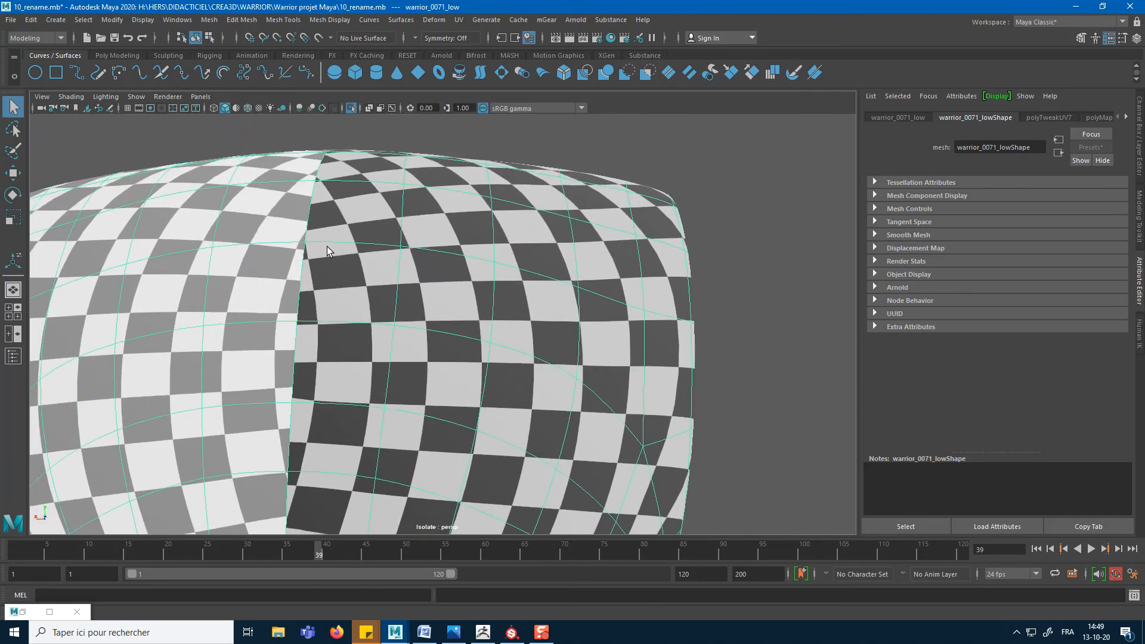
pyautogui.keyDown('alt'); pyautogui.moveTo(354, 465); pyautogui.dragTo(405, 252, button='middle'); pyautogui.keyUp('alt')
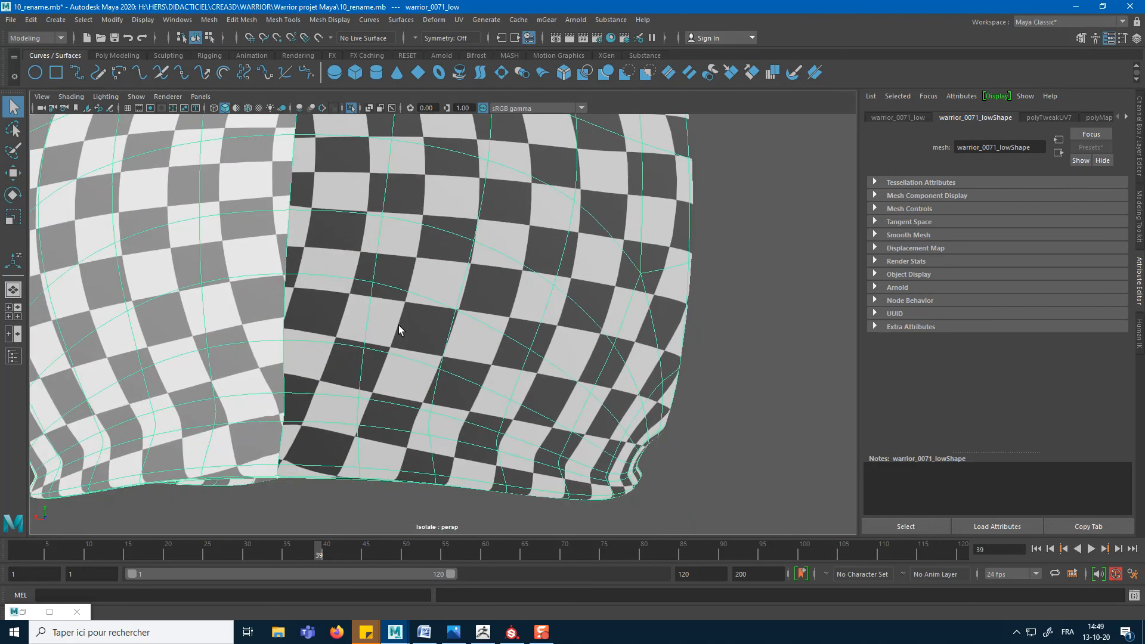
pyautogui.scroll(-6, 417, 373)
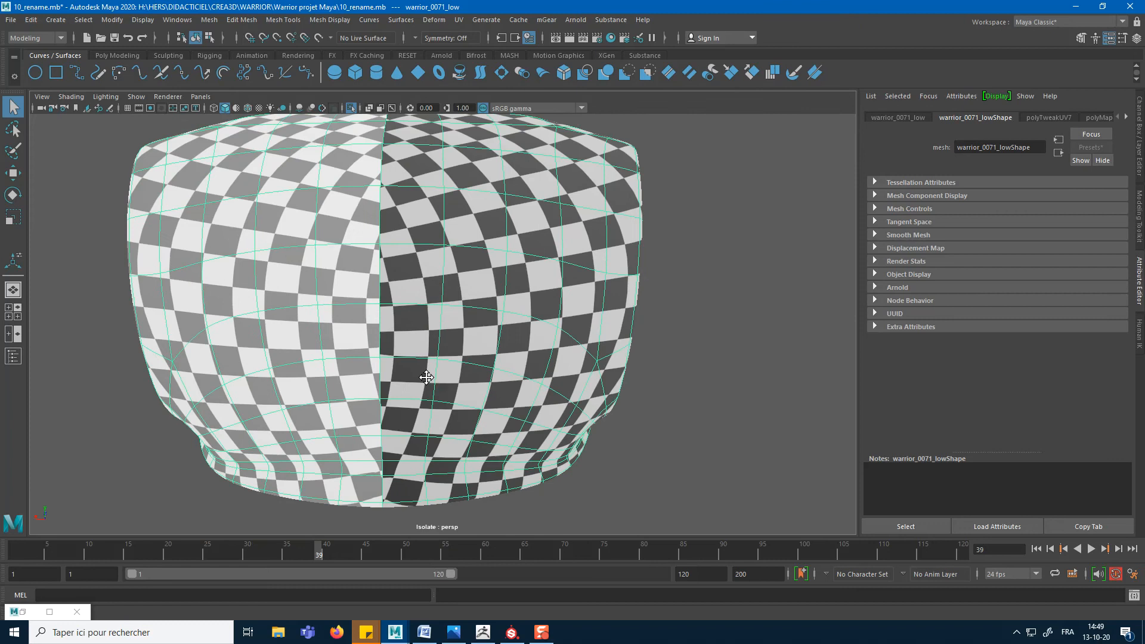
pyautogui.keyDown('alt'); pyautogui.moveTo(426, 376); pyautogui.dragTo(426, 378, button='middle'); pyautogui.keyUp('alt')
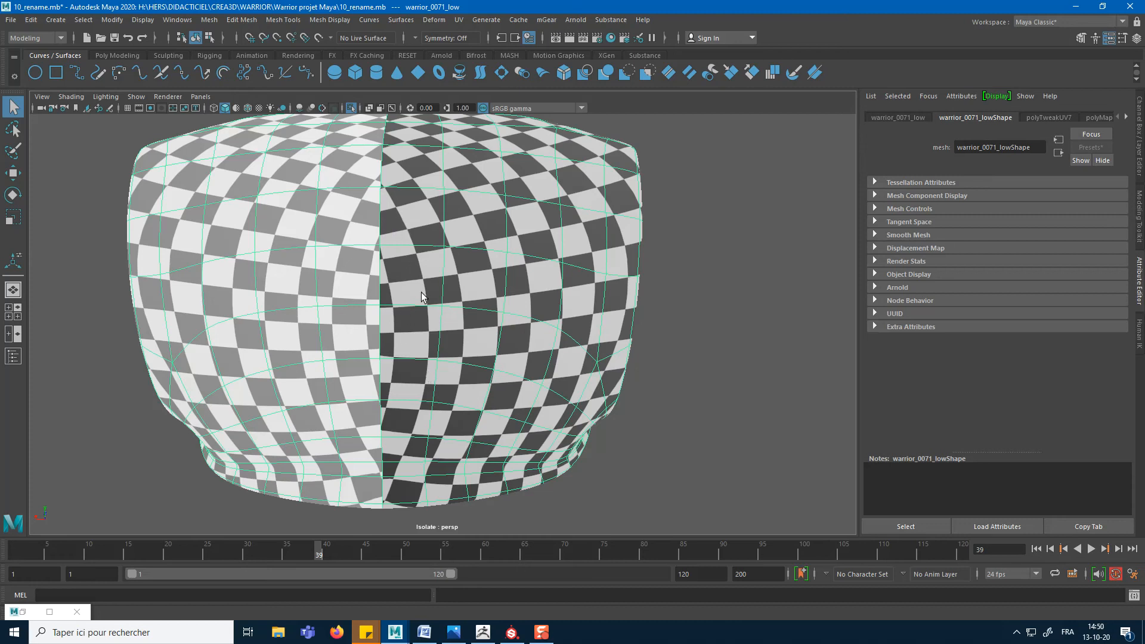
pyautogui.keyDown('alt'); pyautogui.moveTo(628, 377); pyautogui.dragTo(388, 372); pyautogui.keyUp('alt')
pyautogui.keyDown('alt'); pyautogui.moveTo(613, 350); pyautogui.dragTo(306, 332, button='middle'); pyautogui.keyUp('alt')
pyautogui.scroll(-4, 307, 333)
pyautogui.keyDown('alt'); pyautogui.moveTo(544, 327); pyautogui.dragTo(511, 313); pyautogui.keyUp('alt')
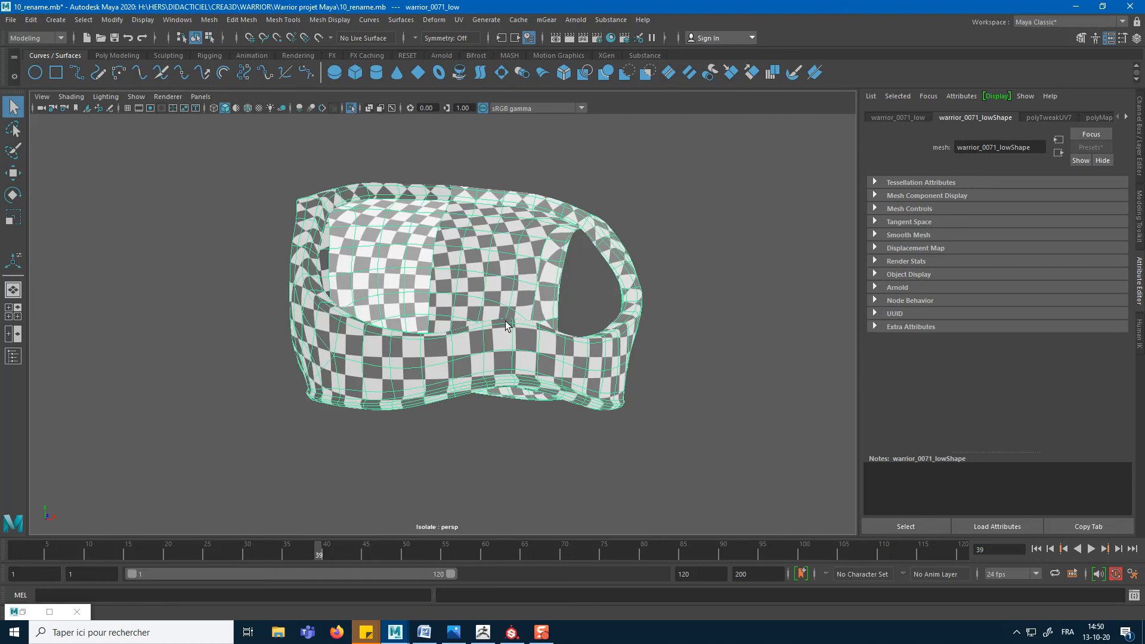
# Step: Restore the UV editor, place it below the armour in the viewport and turn off the checker map display
pyautogui.click(50, 611)
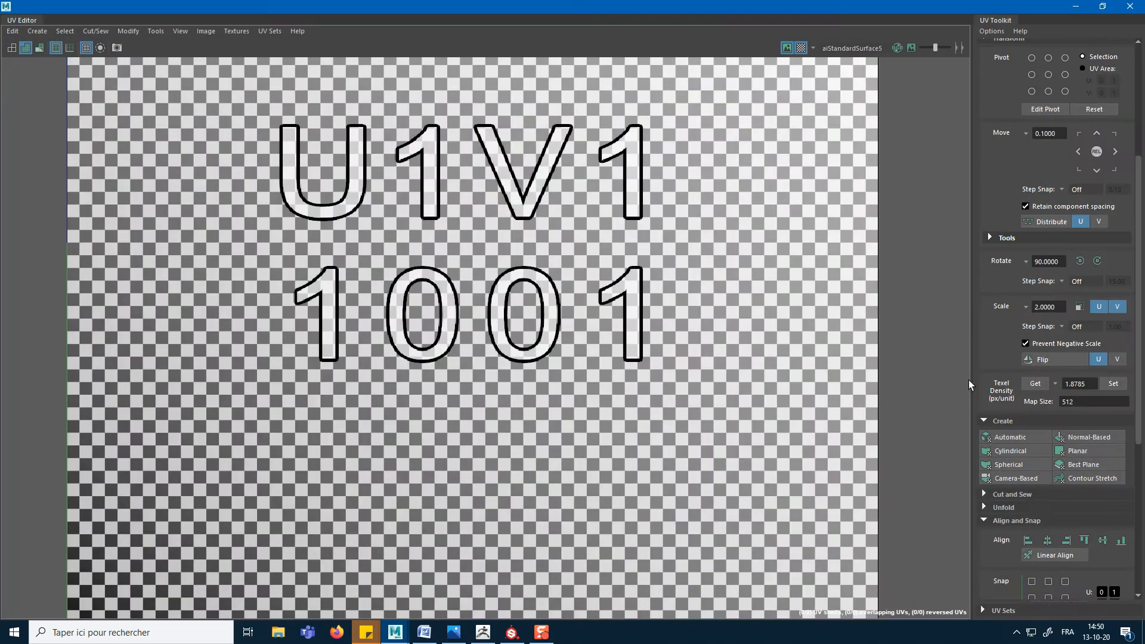
pyautogui.scroll(5, 1060, 360)
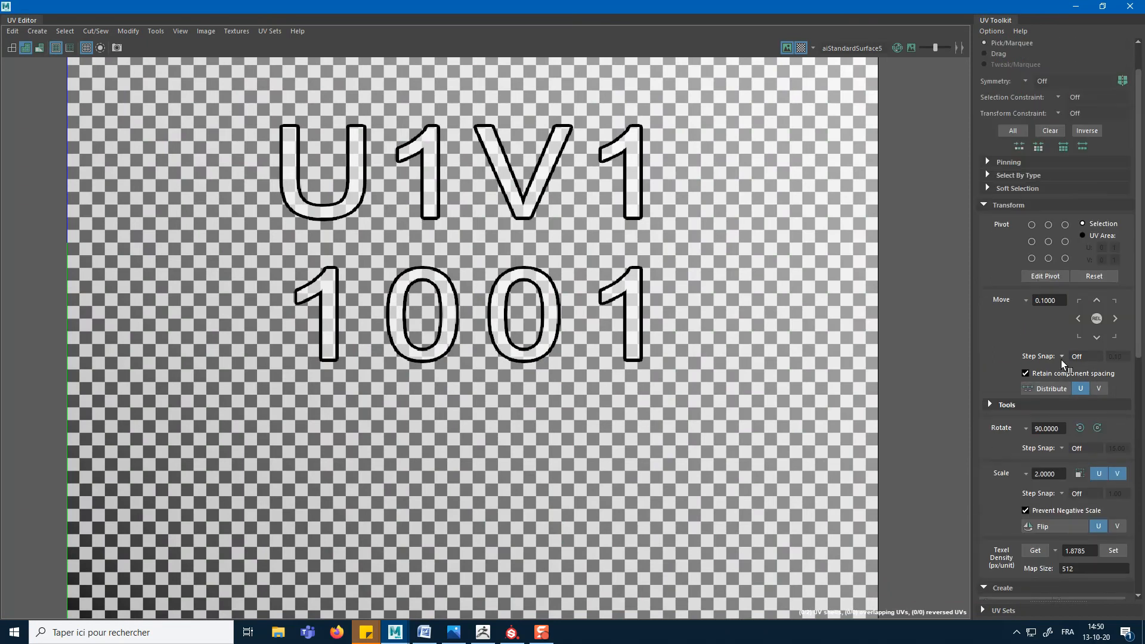
pyautogui.scroll(-4, 1061, 359)
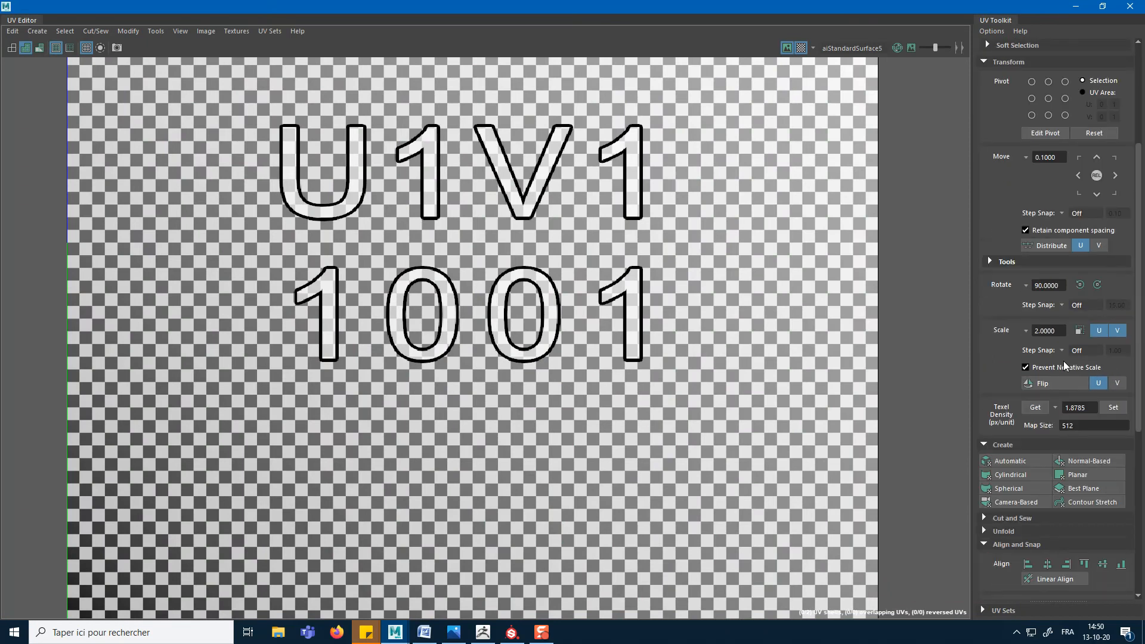
pyautogui.scroll(-4, 781, 332)
pyautogui.moveTo(726, 4); pyautogui.dragTo(545, 419)
pyautogui.click(459, 284)
pyautogui.rightClick(459, 284)
pyautogui.click(581, 464)
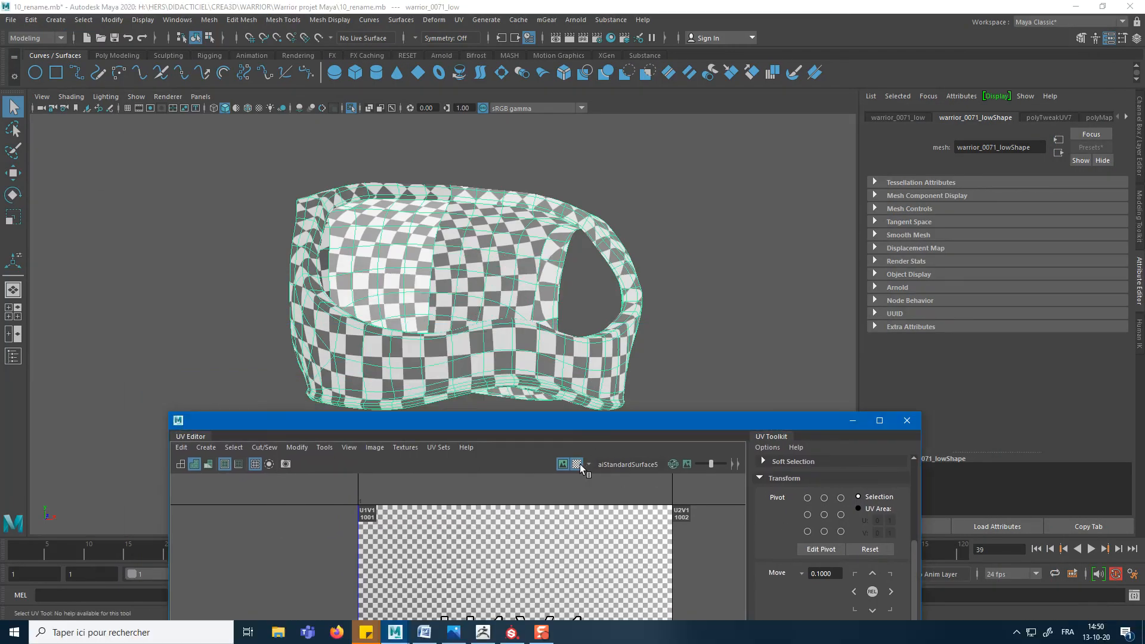
pyautogui.click(580, 464)
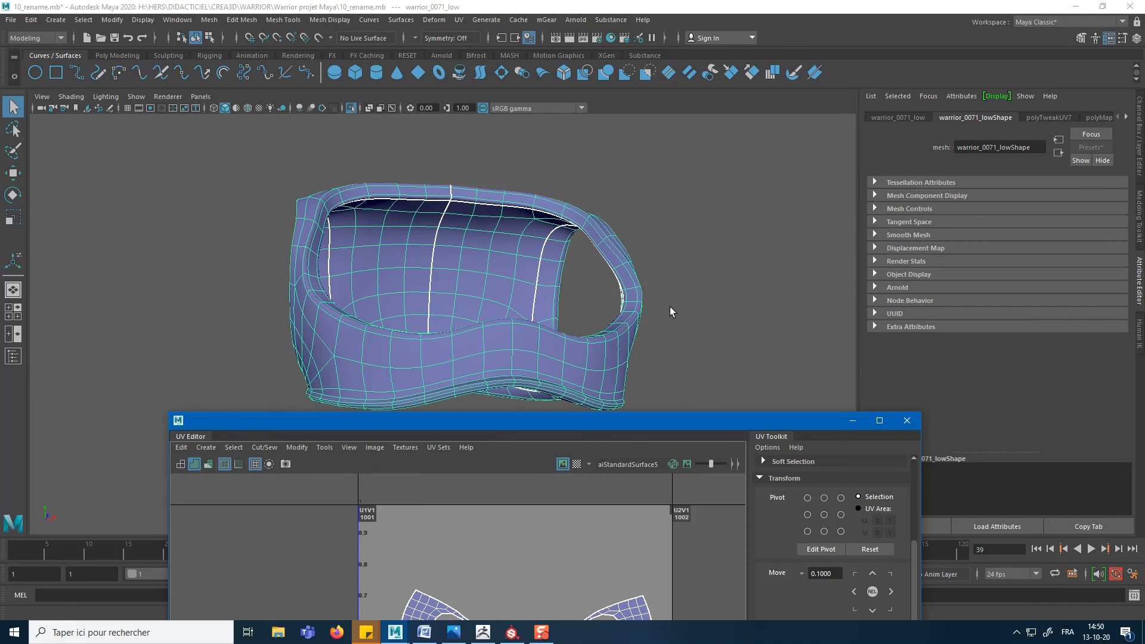
# Step: Show the whole warrior again, select all its meshes and bring their UV tiles into view in the UV editor
pyautogui.scroll(-5, 670, 306)
pyautogui.scroll(-6, 489, 304)
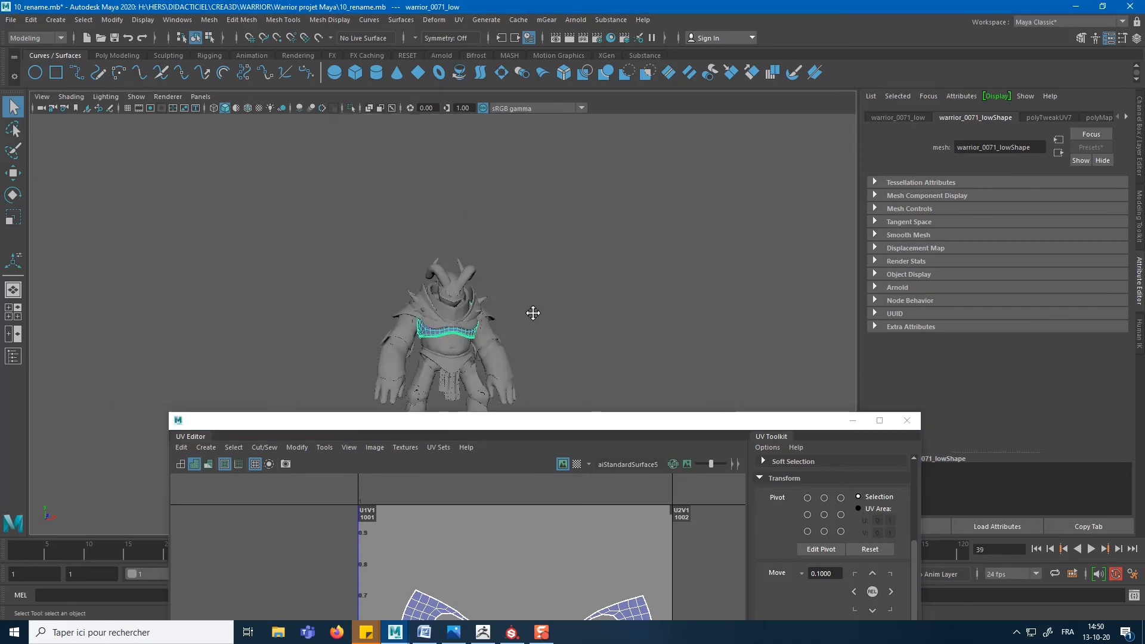
pyautogui.moveTo(360, 142); pyautogui.dragTo(660, 421)
pyautogui.moveTo(587, 423); pyautogui.dragTo(511, 91)
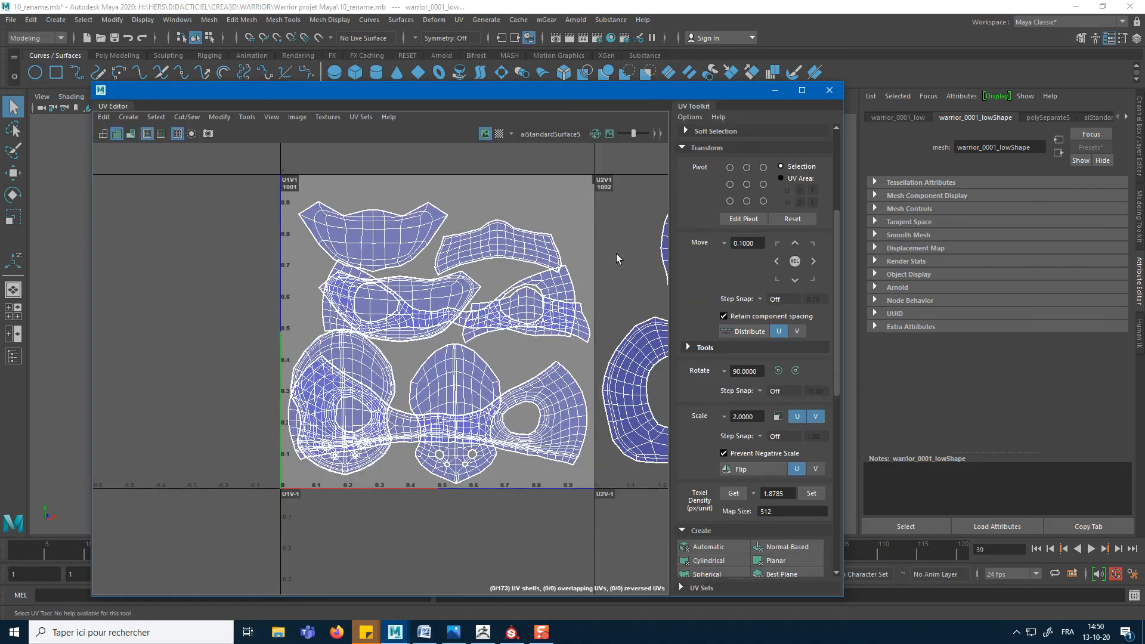
pyautogui.scroll(-8, 392, 356)
pyautogui.scroll(-2, 392, 356)
pyautogui.keyDown('alt'); pyautogui.moveTo(466, 343); pyautogui.dragTo(402, 295, button='middle'); pyautogui.keyUp('alt')
pyautogui.keyDown('alt'); pyautogui.moveTo(516, 366); pyautogui.dragTo(714, 356, button='middle'); pyautogui.keyUp('alt')
pyautogui.scroll(10, 304, 354)
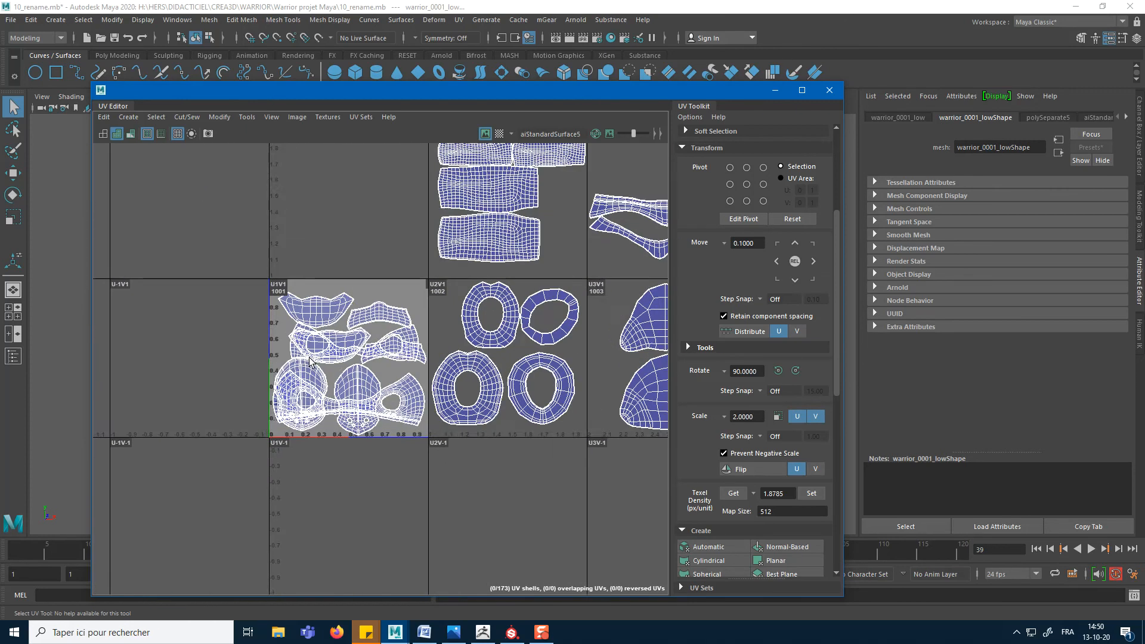
# Step: Select both chest armour UV shells in tile 1001 and move them horizontally to the empty tile 1007
pyautogui.moveTo(373, 329); pyautogui.dragTo(336, 310, button='right')
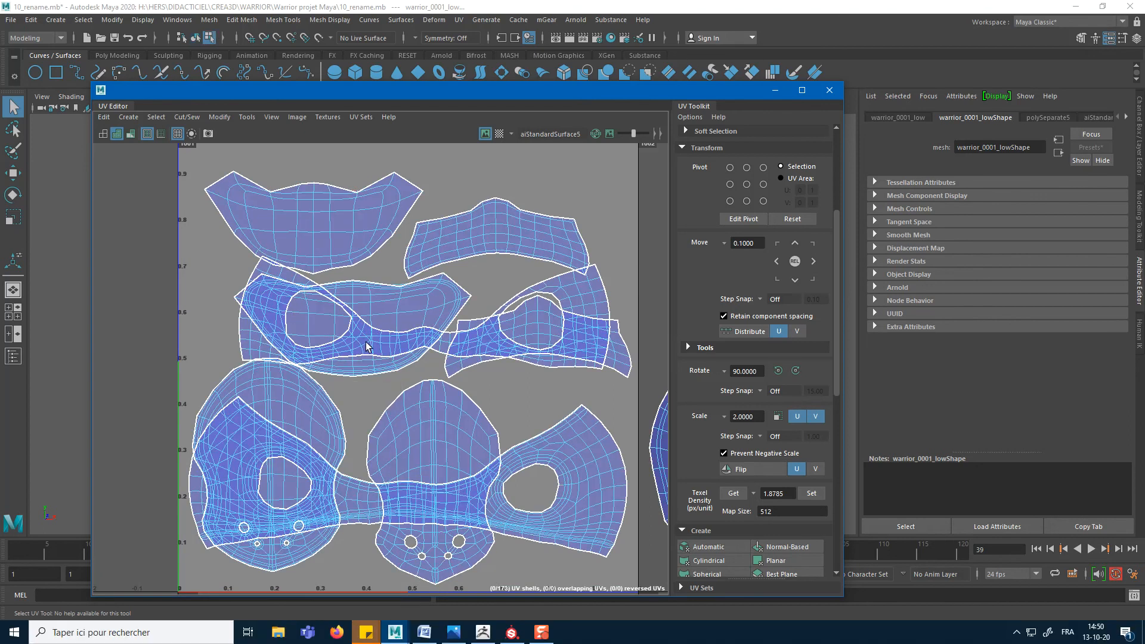
pyautogui.click(385, 342)
pyautogui.keyDown('shift'); pyautogui.click(459, 347); pyautogui.keyUp('shift')
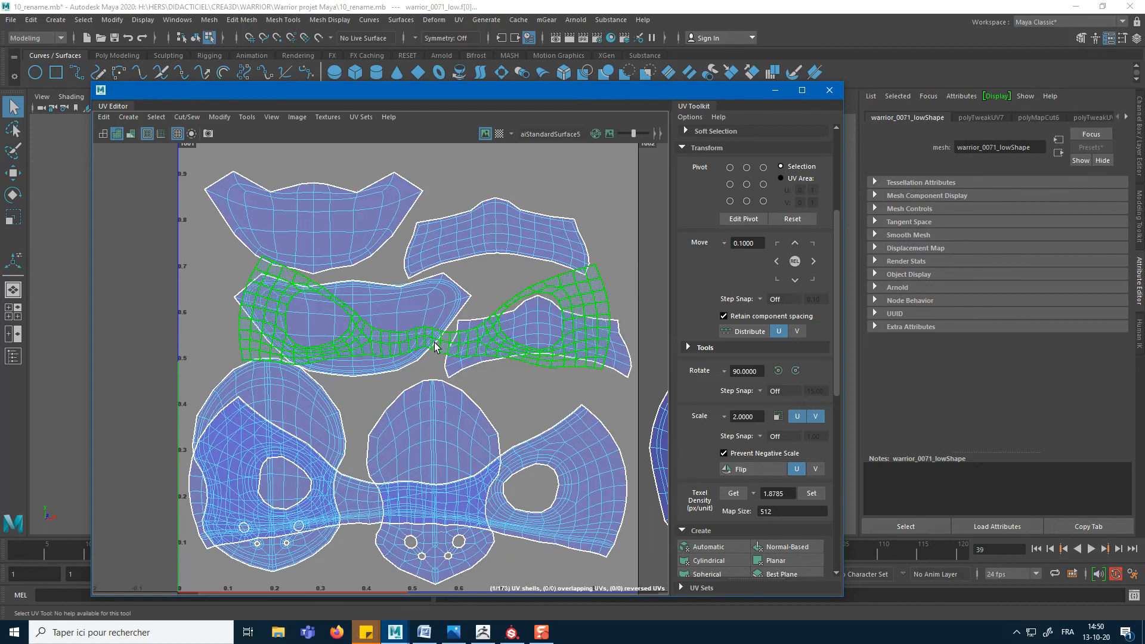
pyautogui.scroll(-2, 574, 389)
pyautogui.scroll(-2, 574, 388)
pyautogui.keyDown('alt'); pyautogui.moveTo(574, 389); pyautogui.dragTo(242, 358, button='middle'); pyautogui.keyUp('alt')
pyautogui.scroll(-2, 388, 382)
pyautogui.press('w')
pyautogui.scroll(-3, 437, 356)
pyautogui.keyDown('alt'); pyautogui.moveTo(437, 357); pyautogui.dragTo(222, 377, button='middle'); pyautogui.keyUp('alt')
pyautogui.scroll(-2, 221, 376)
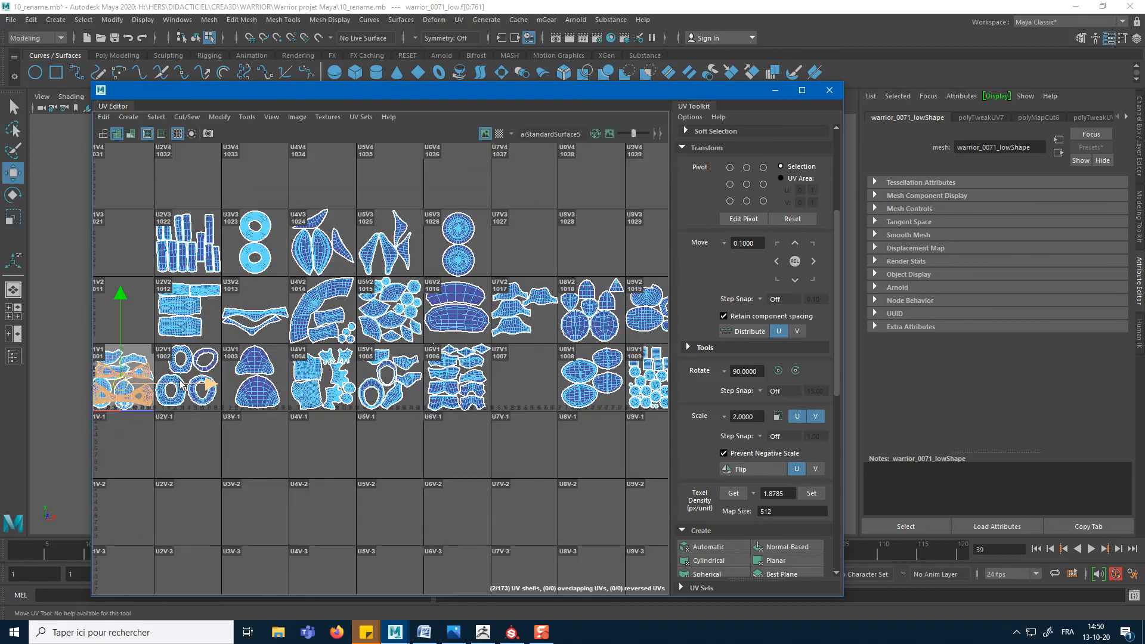
pyautogui.moveTo(185, 384); pyautogui.dragTo(586, 382)
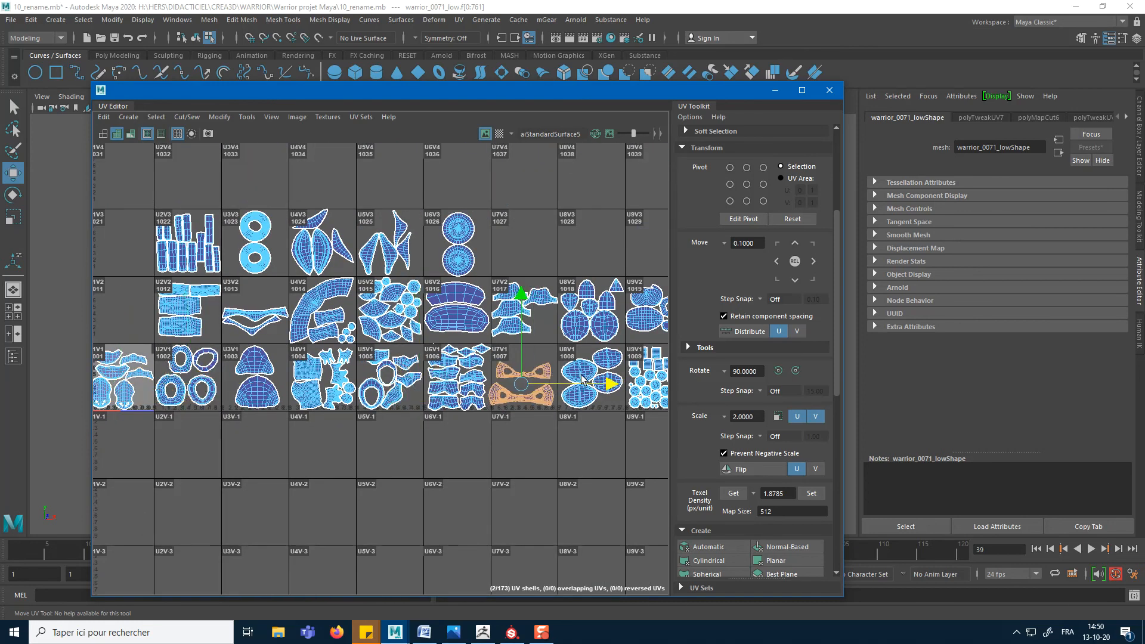
# Step: Nudge both chest armour shells slightly right so the outer shell sits inside the borders of tile 1007
pyautogui.scroll(5, 573, 399)
pyautogui.scroll(-3, 586, 398)
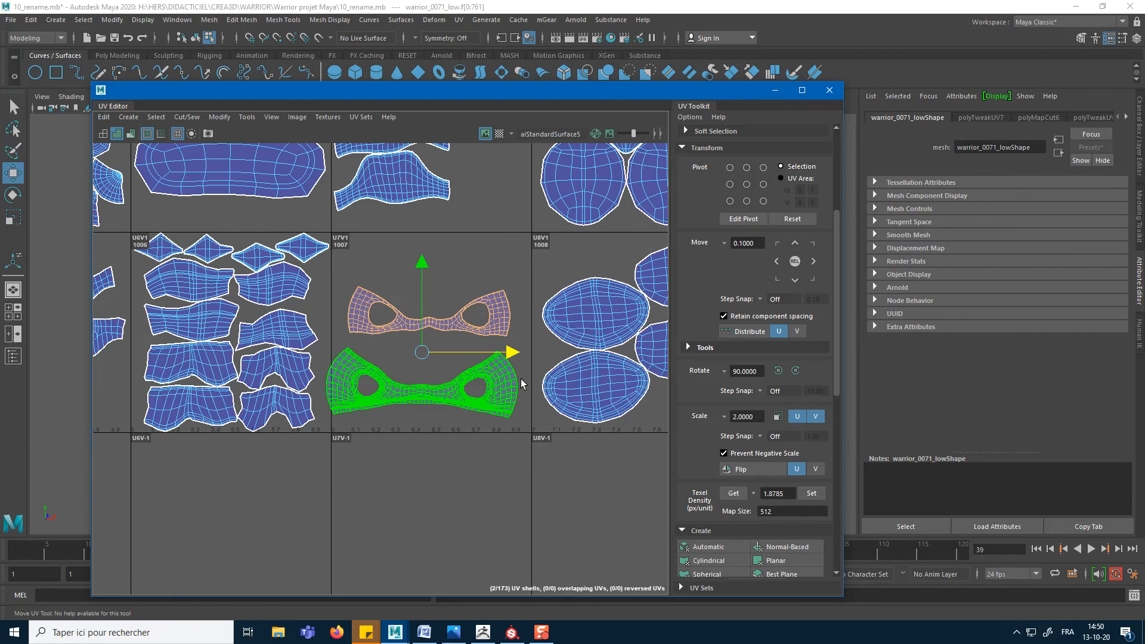
pyautogui.scroll(-1, 510, 385)
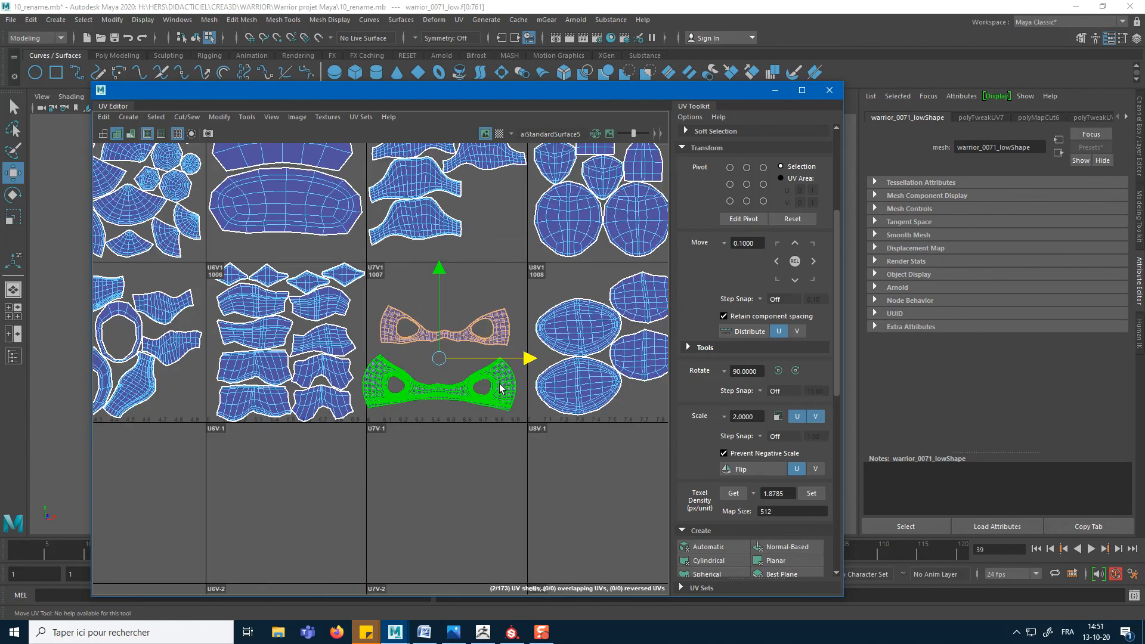
pyautogui.keyDown('alt'); pyautogui.moveTo(484, 333); pyautogui.dragTo(499, 376, button='middle'); pyautogui.keyUp('alt')
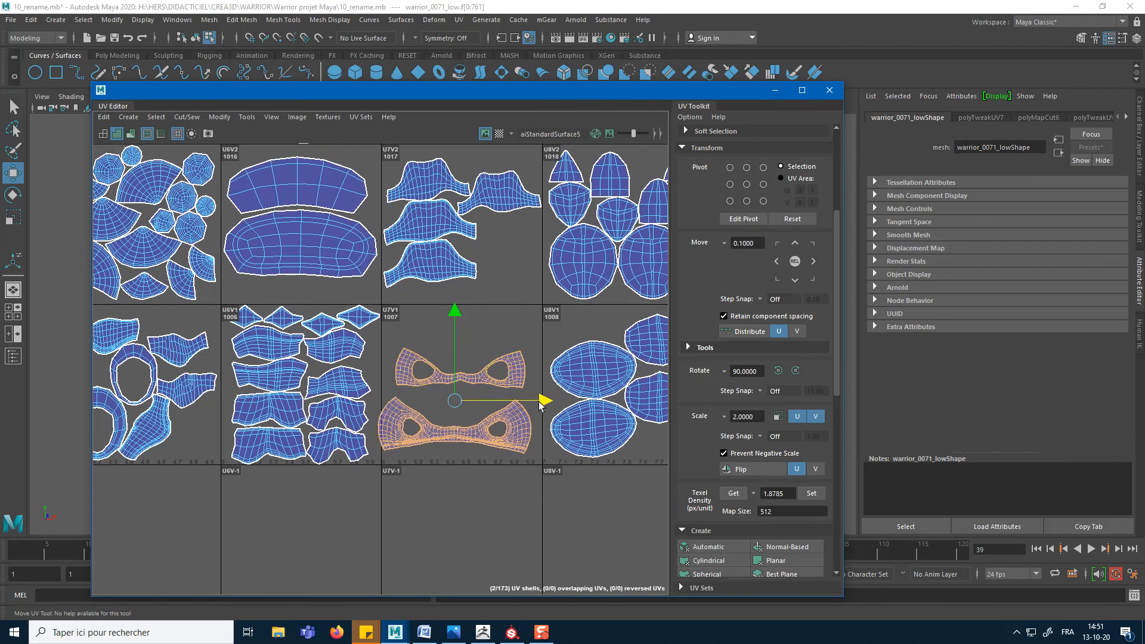
pyautogui.moveTo(540, 401); pyautogui.dragTo(543, 403)
pyautogui.scroll(3, 462, 417)
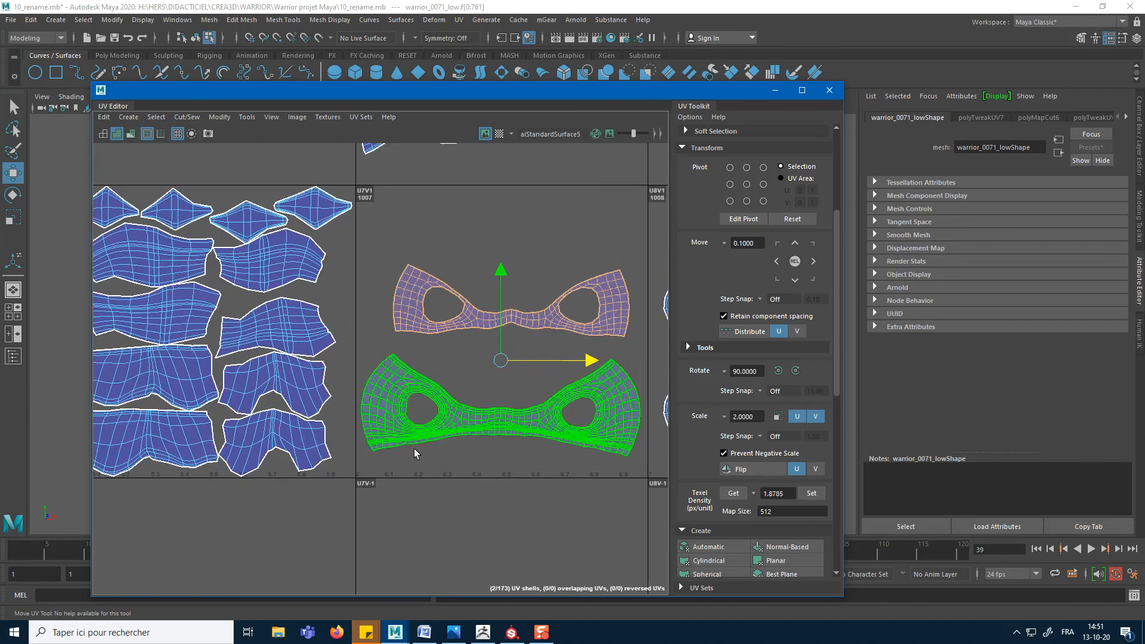
pyautogui.scroll(2, 458, 379)
pyautogui.keyDown('alt'); pyautogui.moveTo(461, 402); pyautogui.dragTo(461, 404, button='middle'); pyautogui.keyUp('alt')
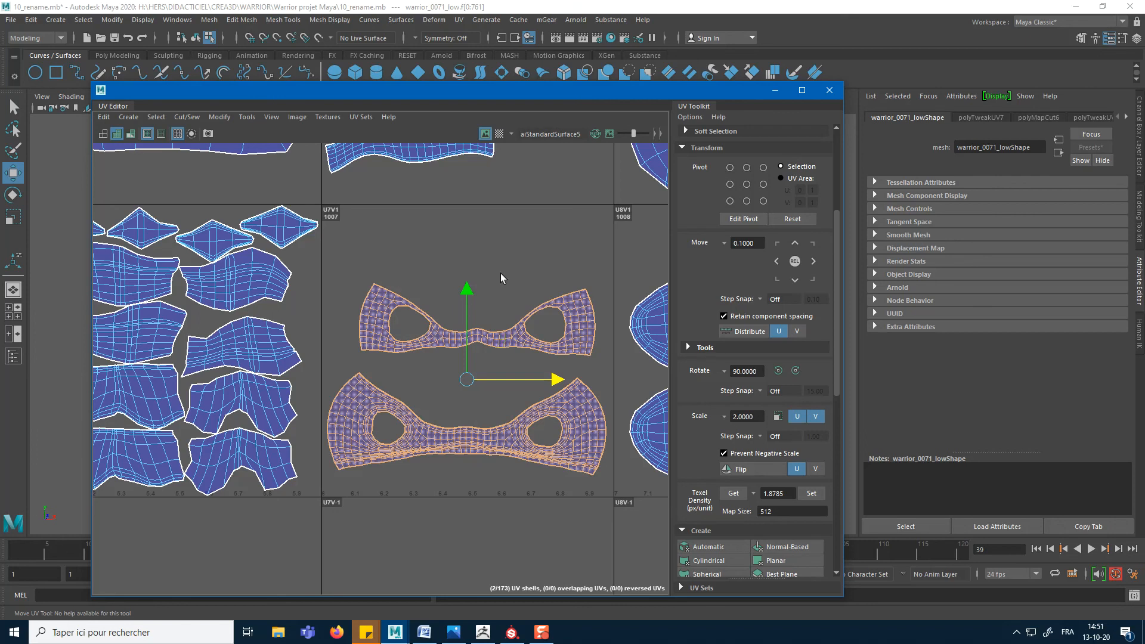
# Step: Move the inner armour shell up to the upper part of tile 1007, away from the outer shell
pyautogui.keyDown('alt'); pyautogui.moveTo(496, 317); pyautogui.dragTo(435, 312, button='middle'); pyautogui.keyUp('alt')
pyautogui.click(505, 320)
pyautogui.moveTo(473, 320); pyautogui.dragTo(468, 251)
# Step: Rotate the outer armour shell to a diagonal orientation and move it up to the middle of tile 1007
pyautogui.click(450, 425)
pyautogui.press('e')
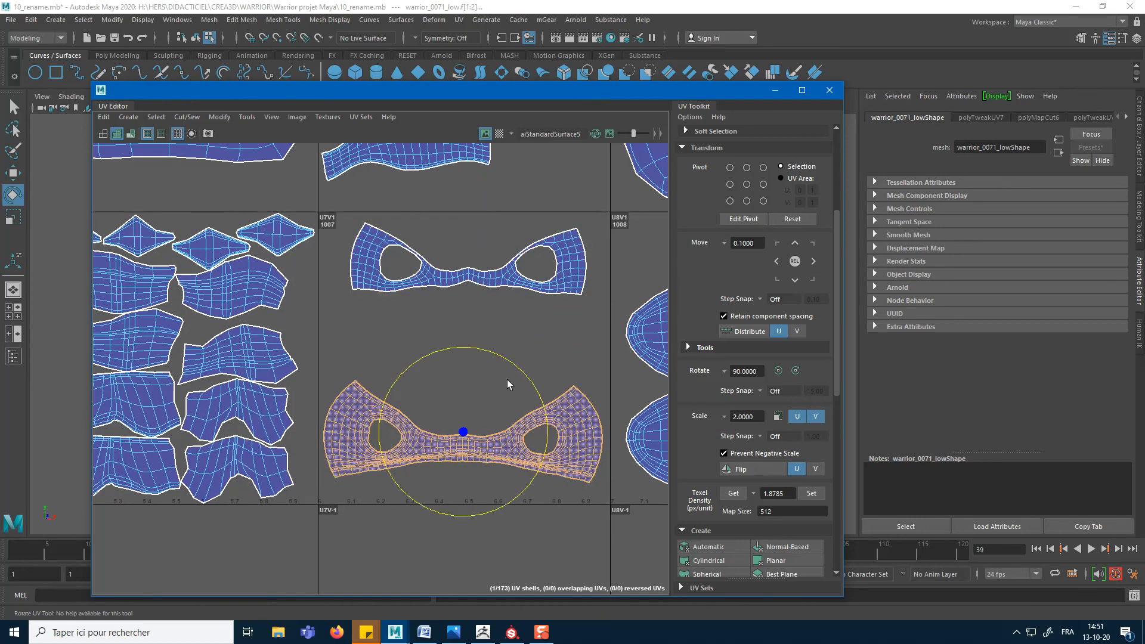
pyautogui.moveTo(528, 377); pyautogui.dragTo(478, 357)
pyautogui.press('w')
pyautogui.moveTo(471, 416); pyautogui.dragTo(468, 352)
# Step: Rotate the inner armour shell to a matching diagonal and move it down below the outer shell, across the tile's lower border
pyautogui.click(451, 291)
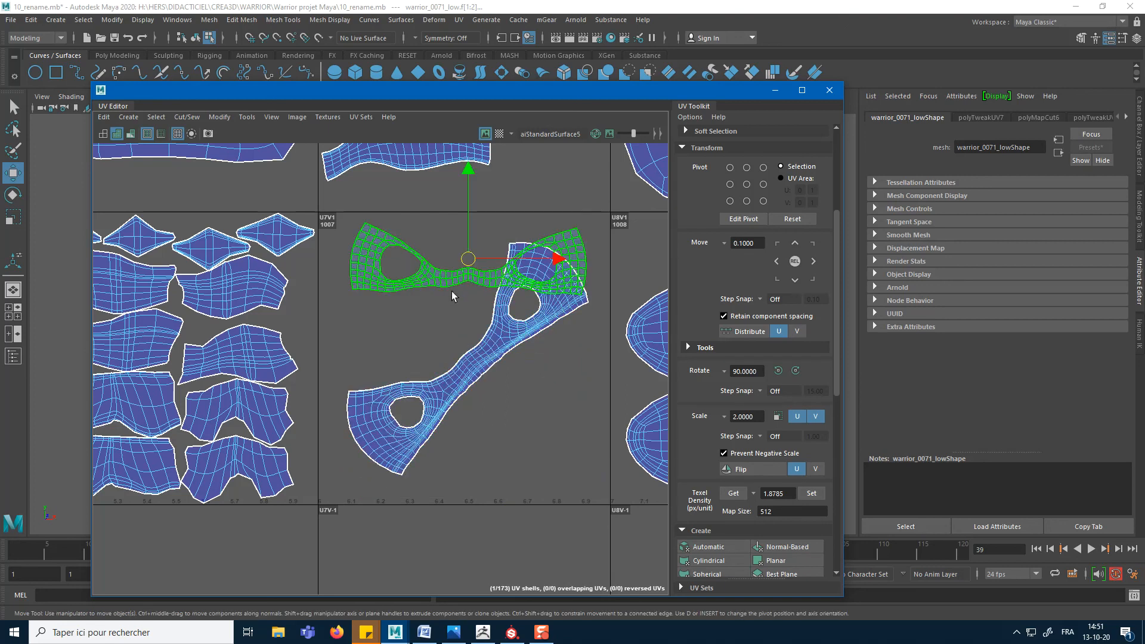
pyautogui.press('e')
pyautogui.moveTo(543, 224); pyautogui.dragTo(494, 180)
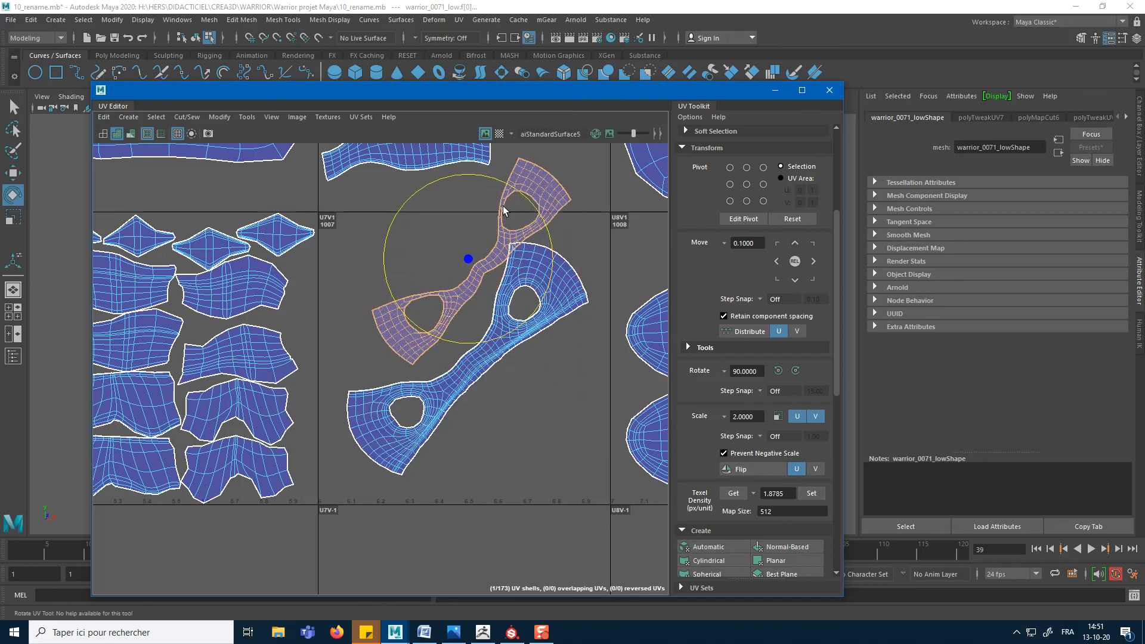
pyautogui.press('w')
pyautogui.moveTo(467, 258); pyautogui.dragTo(452, 533)
# Step: Scale the outer armour shell up uniformly and shift it so it spans the width of tile 1007 diagonally
pyautogui.click(479, 361)
pyautogui.press('r')
pyautogui.moveTo(479, 361)
pyautogui.mouseDown()
pyautogui.moveTo(484, 350)
pyautogui.moveTo(465, 361)
pyautogui.mouseUp()
pyautogui.press('w')
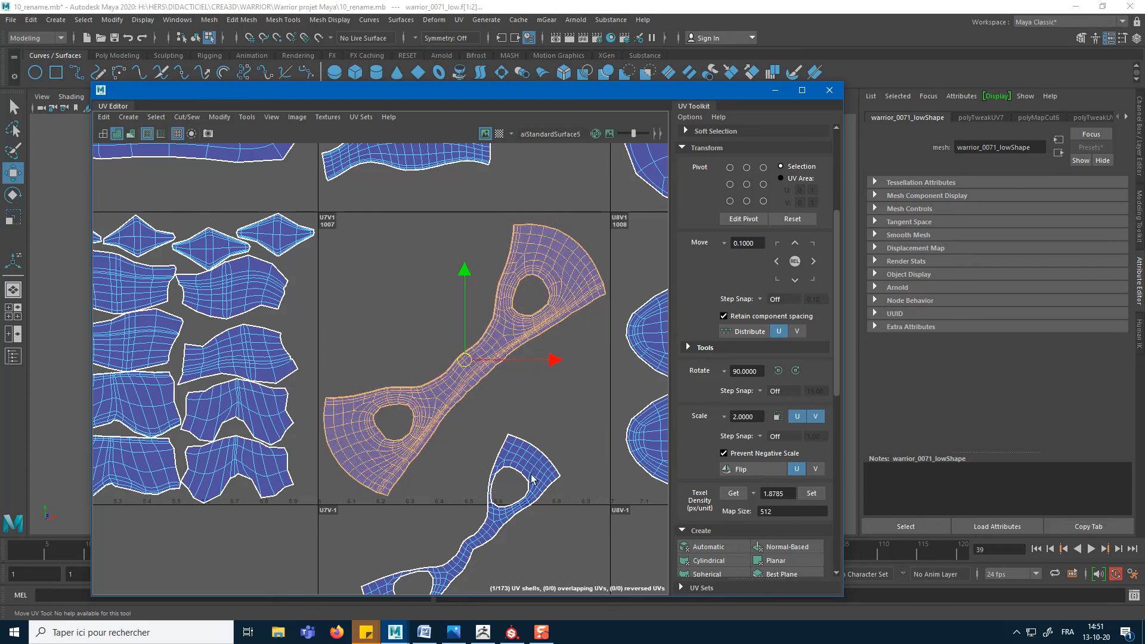
pyautogui.keyDown('alt'); pyautogui.moveTo(526, 446); pyautogui.dragTo(501, 357, button='middle'); pyautogui.keyUp('alt')
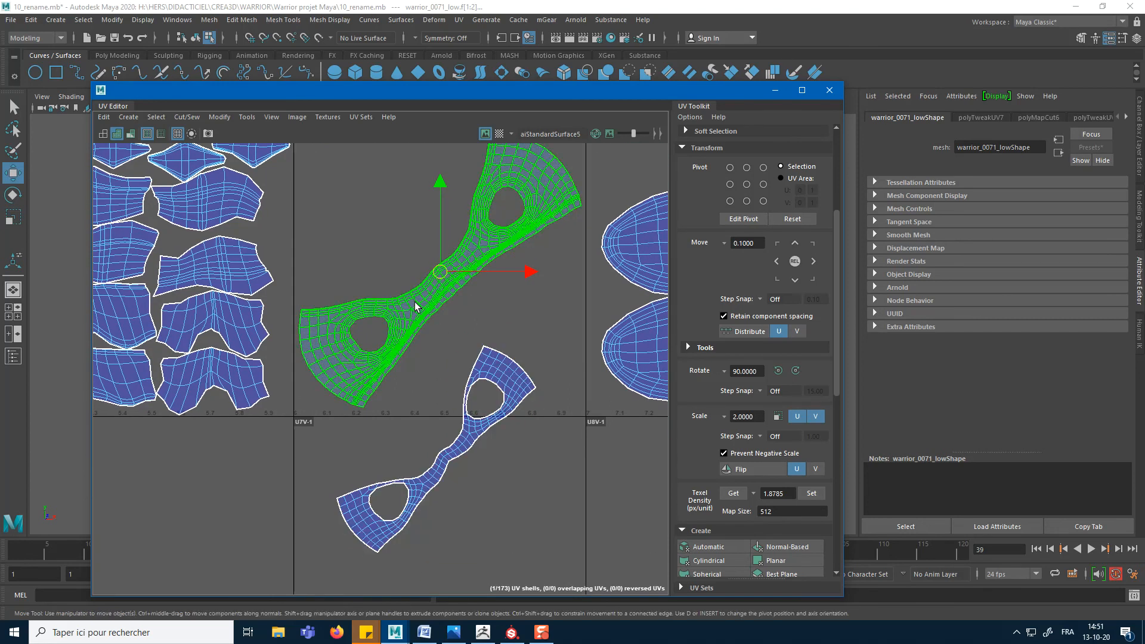
pyautogui.keyDown('alt'); pyautogui.moveTo(420, 282); pyautogui.dragTo(403, 325, button='middle'); pyautogui.keyUp('alt')
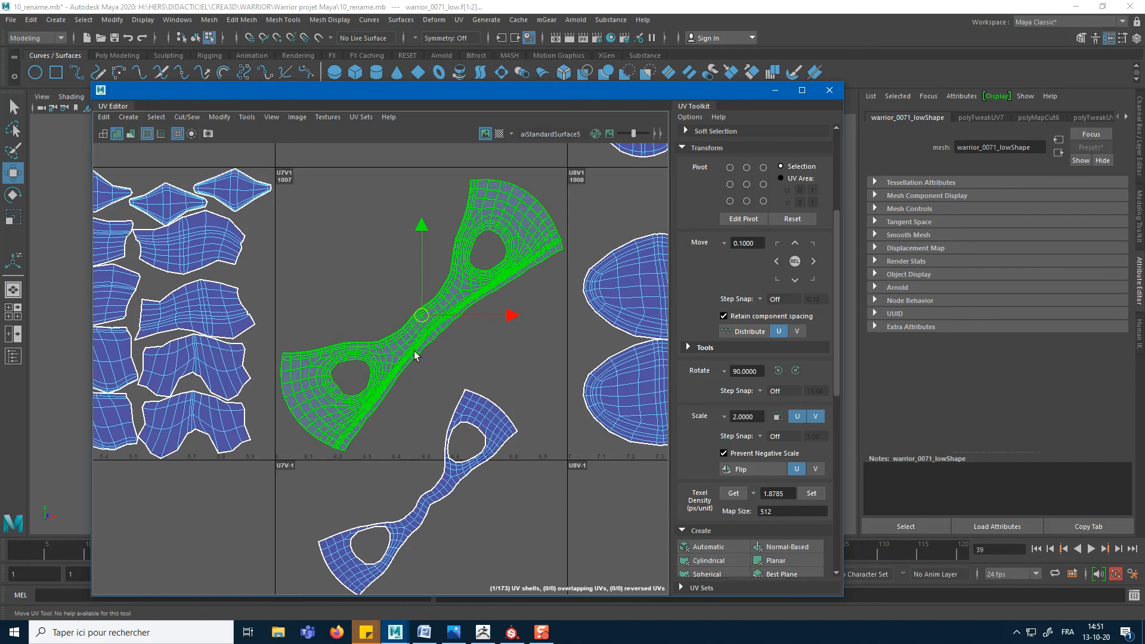
pyautogui.scroll(-10, 774, 492)
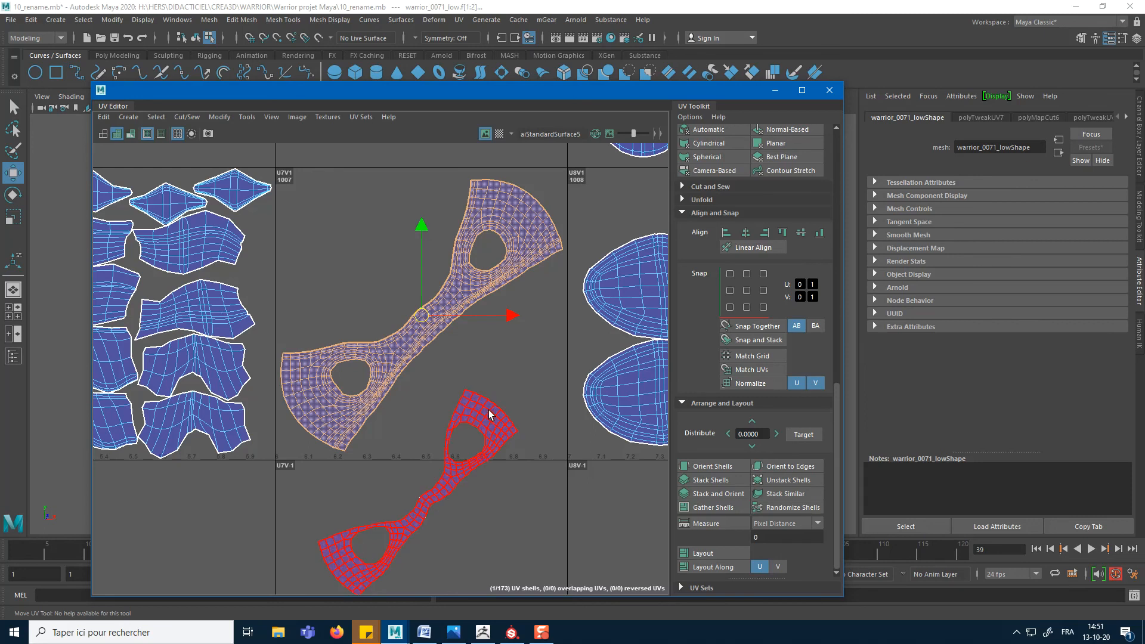
# Step: Read the outer armour shell's texel density and apply the value 2.1961 to the inner armour shell
pyautogui.scroll(4, 774, 400)
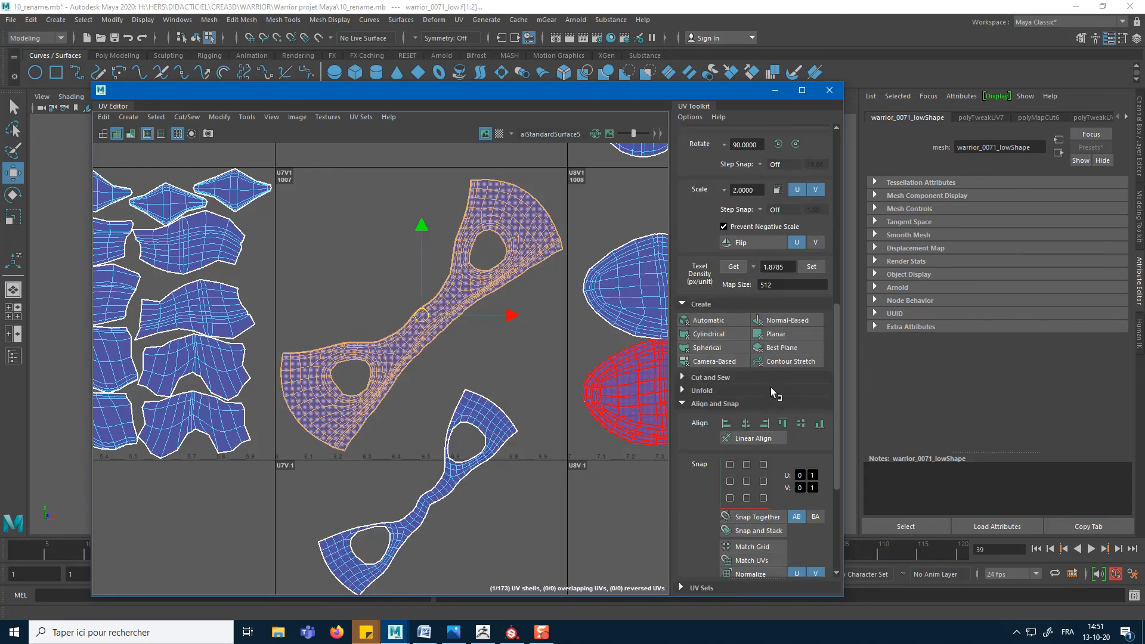
pyautogui.click(734, 267)
pyautogui.click(534, 420)
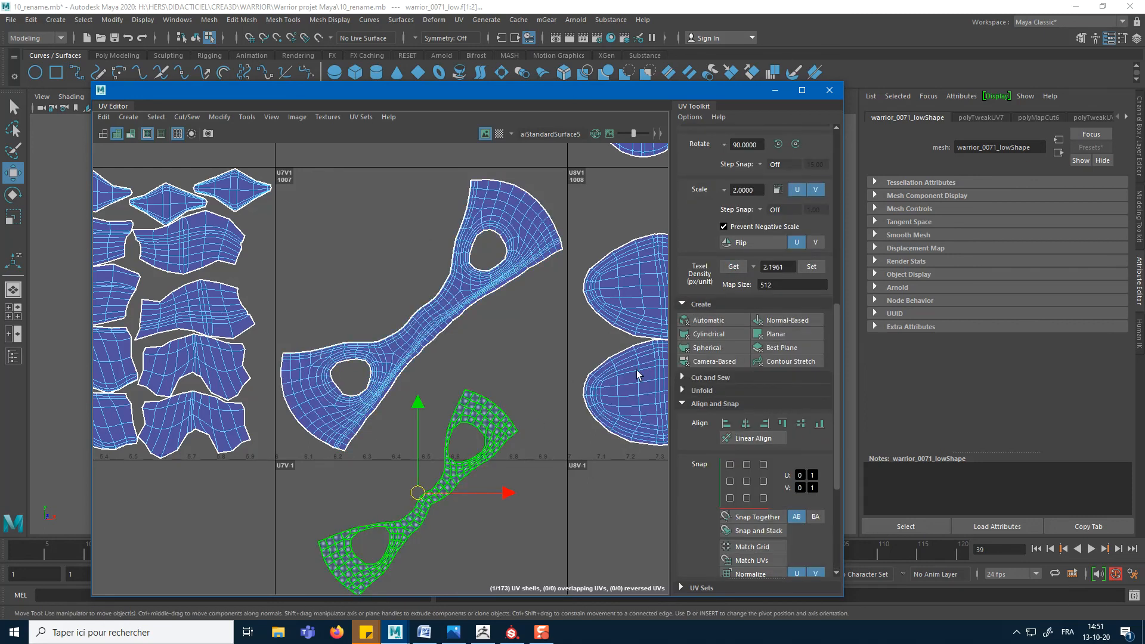
pyautogui.click(810, 267)
# Step: Move the inner armour shell up against the outer shell, and scale both down together so they fit inside tile 1007
pyautogui.moveTo(417, 493); pyautogui.dragTo(459, 386)
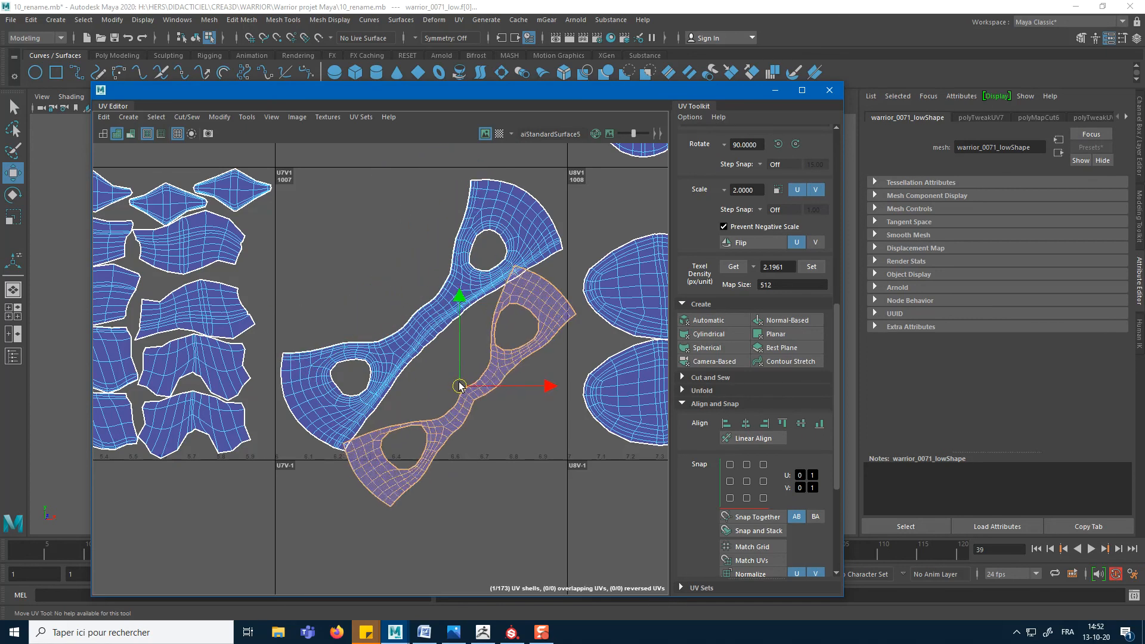
pyautogui.keyDown('shift'); pyautogui.click(423, 334); pyautogui.keyUp('shift')
pyautogui.press('r')
pyautogui.moveTo(415, 344); pyautogui.dragTo(415, 313)
pyautogui.press('w')
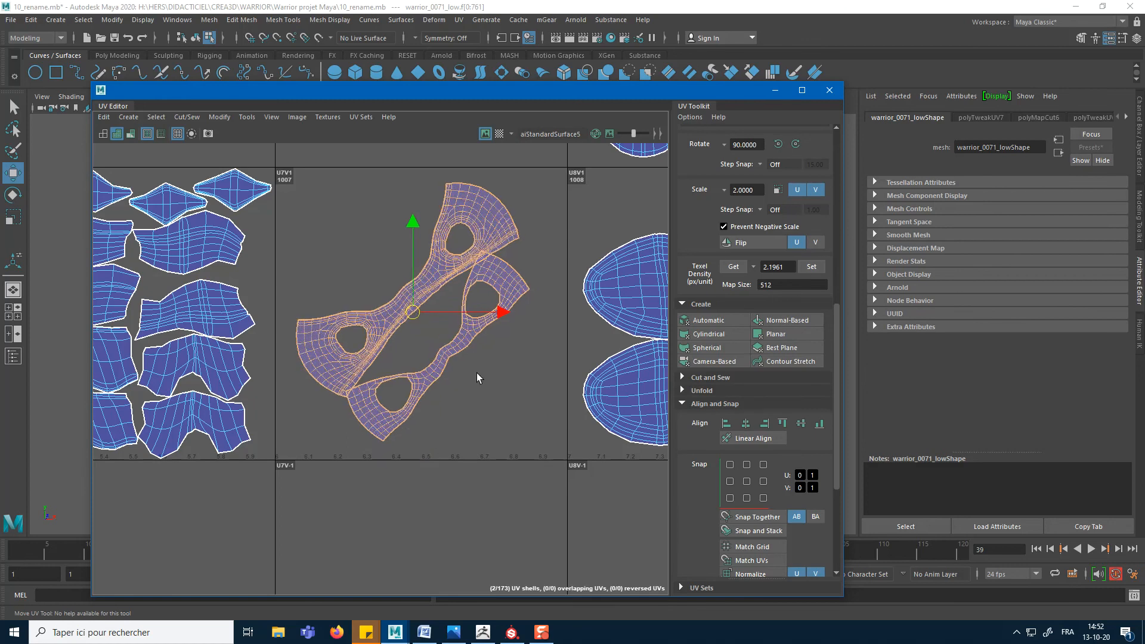
# Step: Select the inner armour shell alone and turn on the checker map display in the UV Editor
pyautogui.click(456, 353)
pyautogui.keyDown('alt'); pyautogui.moveTo(187, 409); pyautogui.dragTo(503, 419, button='middle'); pyautogui.keyUp('alt')
pyautogui.scroll(-2, 503, 419)
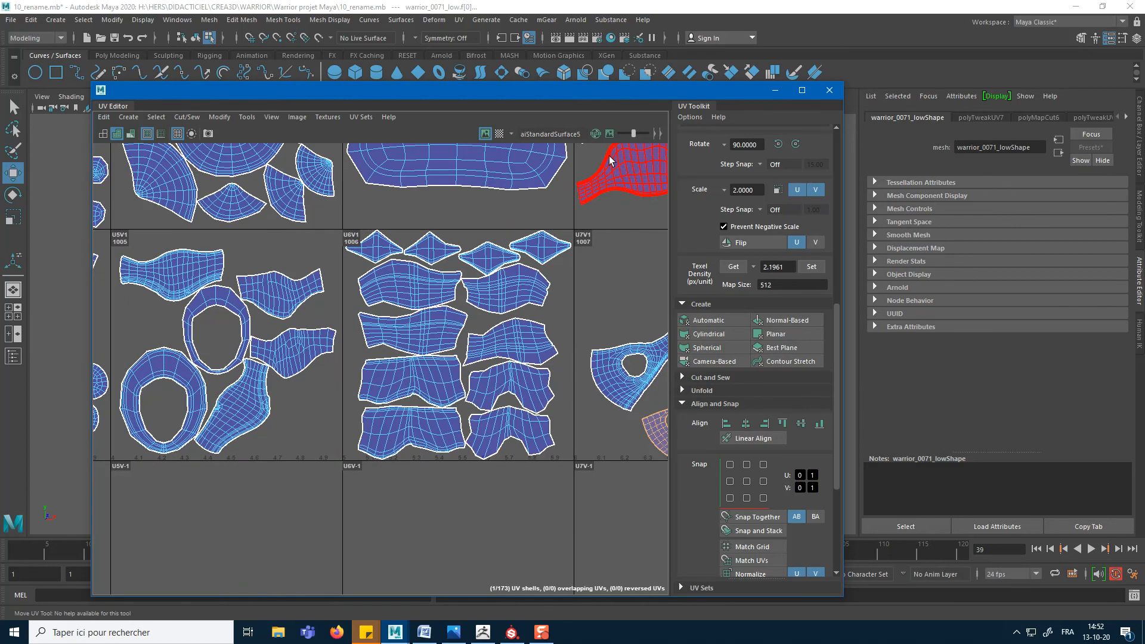
pyautogui.click(499, 134)
# Step: Examine the shells in tiles 1005 and 1006 and their neighbours, checking the spacing to the tile borders
pyautogui.keyDown('alt'); pyautogui.moveTo(464, 325); pyautogui.dragTo(501, 290, button='middle'); pyautogui.keyUp('alt')
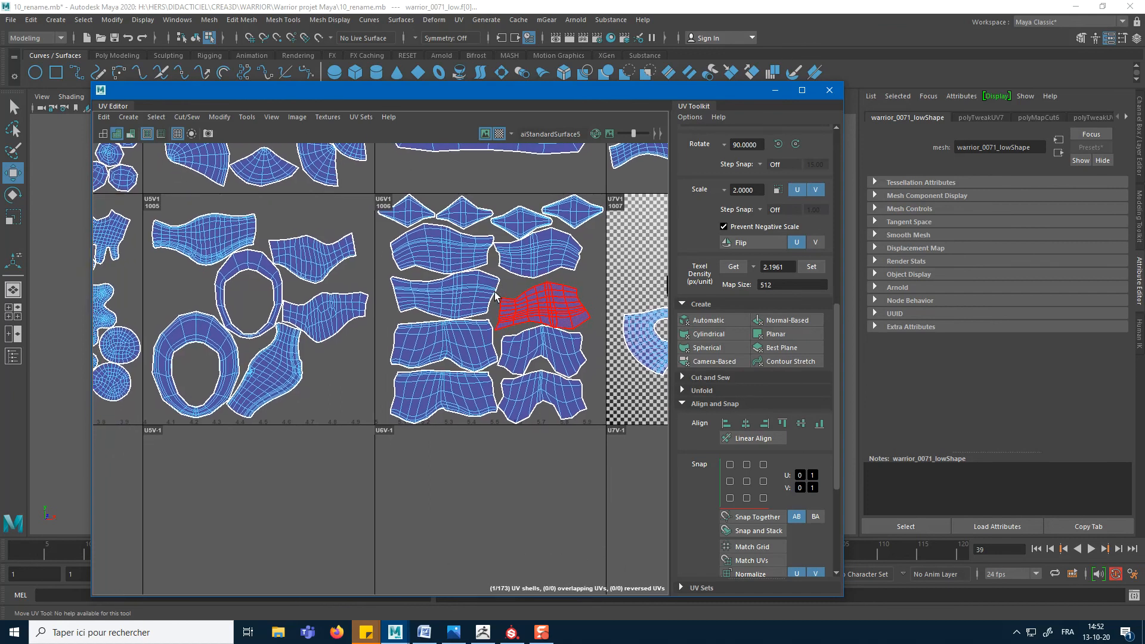
pyautogui.scroll(5, 447, 415)
pyautogui.moveTo(261, 302)
pyautogui.keyDown('alt'); pyautogui.mouseDown(button='middle')
pyautogui.moveTo(305, 410)
pyautogui.moveTo(392, 500)
pyautogui.mouseUp(button='middle'); pyautogui.keyUp('alt')
pyautogui.keyDown('alt'); pyautogui.moveTo(377, 306); pyautogui.dragTo(401, 378, button='middle'); pyautogui.keyUp('alt')
pyautogui.moveTo(332, 292)
pyautogui.keyDown('alt'); pyautogui.mouseDown(button='middle')
pyautogui.moveTo(475, 475)
pyautogui.moveTo(477, 560)
pyautogui.mouseUp(button='middle'); pyautogui.keyUp('alt')
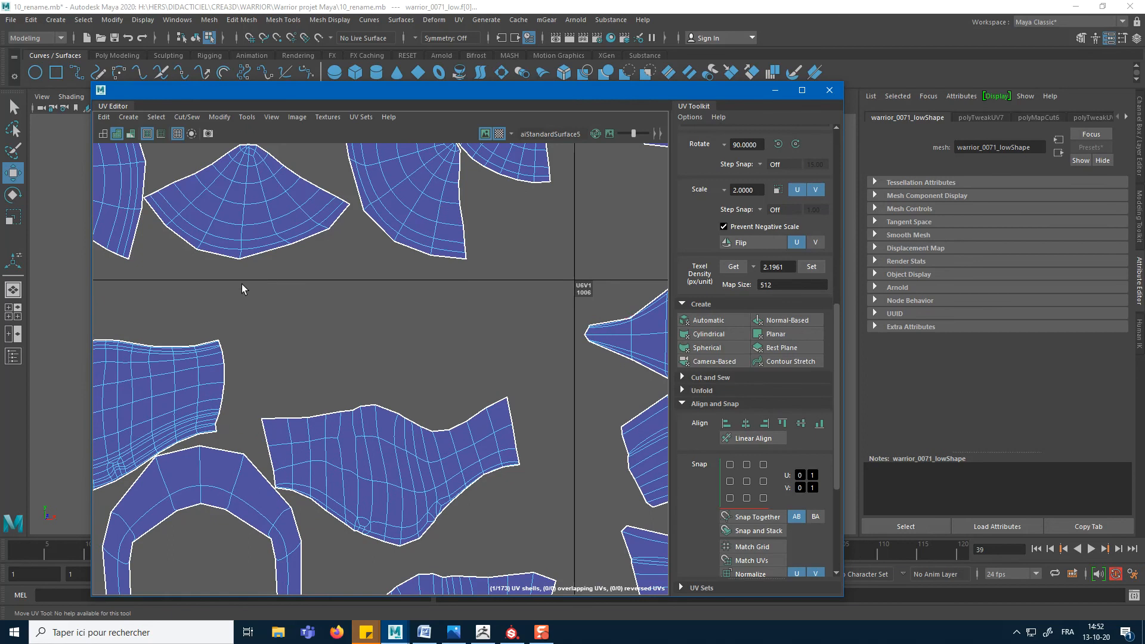
pyautogui.keyDown('alt'); pyautogui.moveTo(245, 287); pyautogui.dragTo(549, 294, button='middle'); pyautogui.keyUp('alt')
pyautogui.keyDown('alt'); pyautogui.moveTo(334, 301); pyautogui.dragTo(559, 309, button='middle'); pyautogui.keyUp('alt')
pyautogui.keyDown('alt'); pyautogui.moveTo(462, 260); pyautogui.dragTo(567, 423, button='middle'); pyautogui.keyUp('alt')
pyautogui.scroll(5, 423, 408)
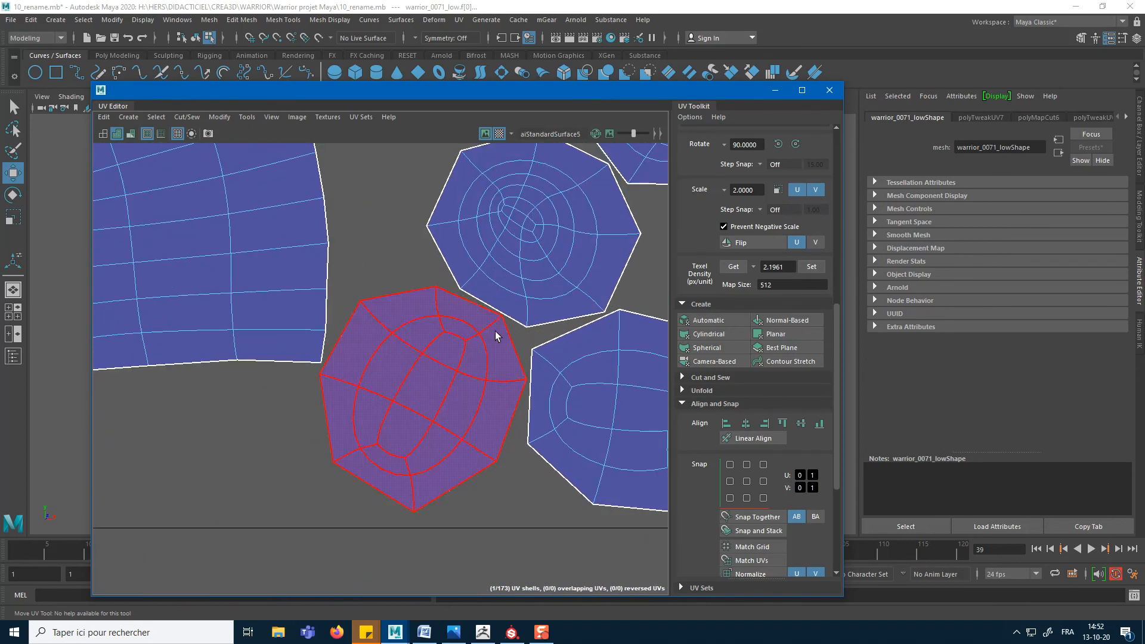
# Step: Examine how closely the large shells in tile 1014 sit together and how the fan-shaped shells fill tile 1015
pyautogui.scroll(-3, 521, 280)
pyautogui.keyDown('alt'); pyautogui.moveTo(512, 231); pyautogui.dragTo(463, 368, button='middle'); pyautogui.keyUp('alt')
pyautogui.scroll(-3, 464, 374)
pyautogui.scroll(10, 353, 353)
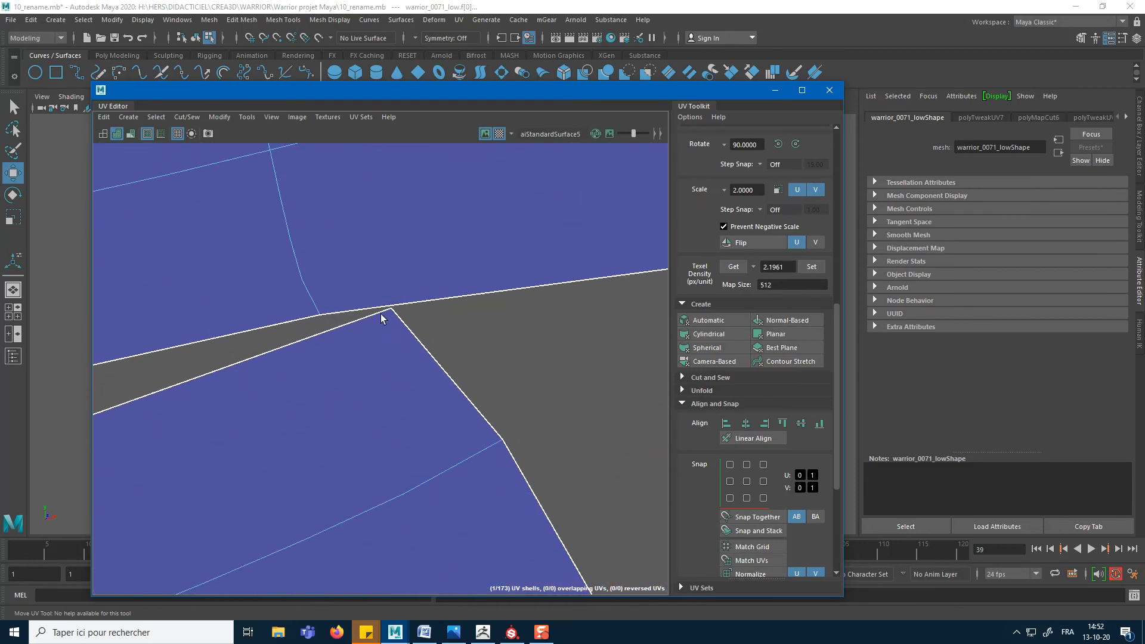
pyautogui.scroll(-5, 424, 341)
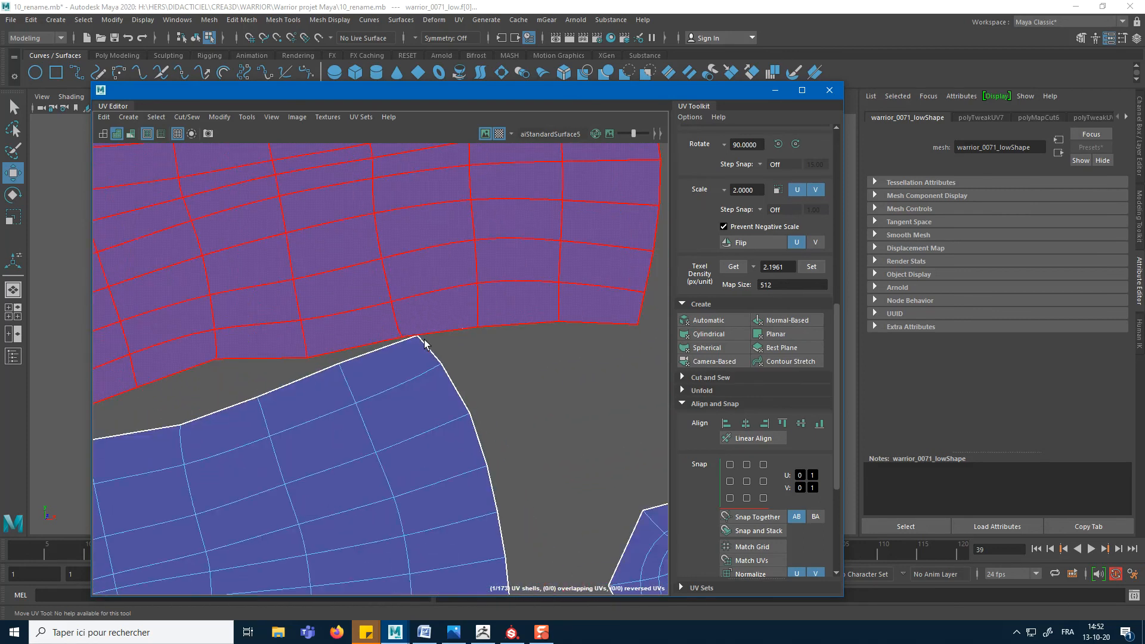
pyautogui.scroll(-3, 424, 342)
pyautogui.keyDown('alt'); pyautogui.moveTo(464, 257); pyautogui.dragTo(293, 308); pyautogui.keyUp('alt')
pyautogui.keyDown('alt'); pyautogui.moveTo(518, 304); pyautogui.dragTo(416, 306, button='middle'); pyautogui.keyUp('alt')
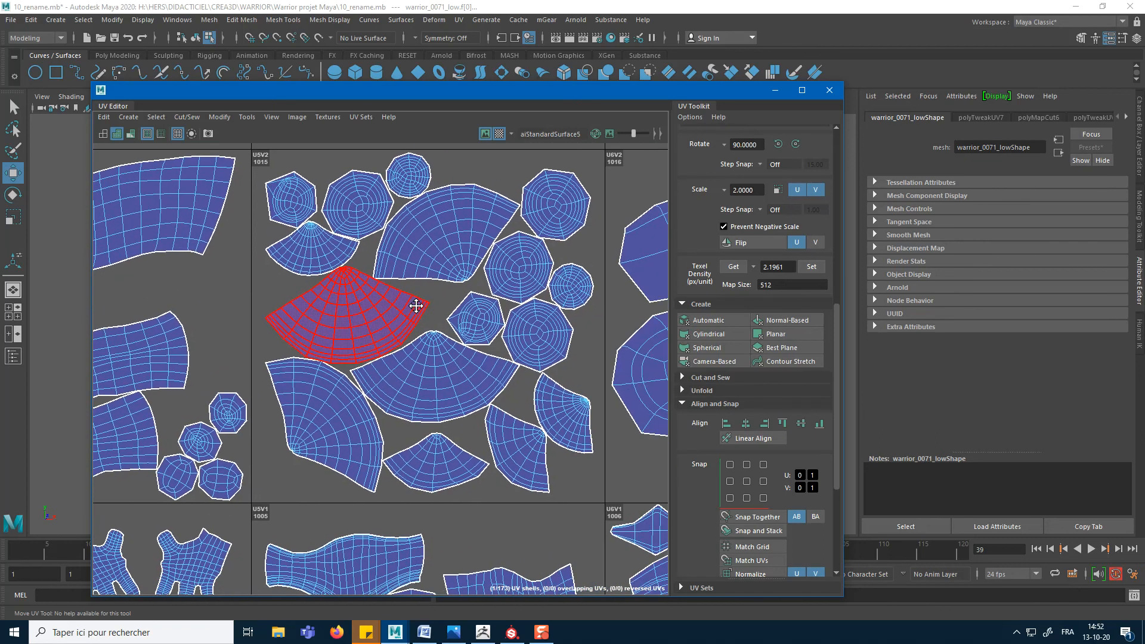
pyautogui.keyDown('alt'); pyautogui.moveTo(530, 331); pyautogui.dragTo(362, 269, button='middle'); pyautogui.keyUp('alt')
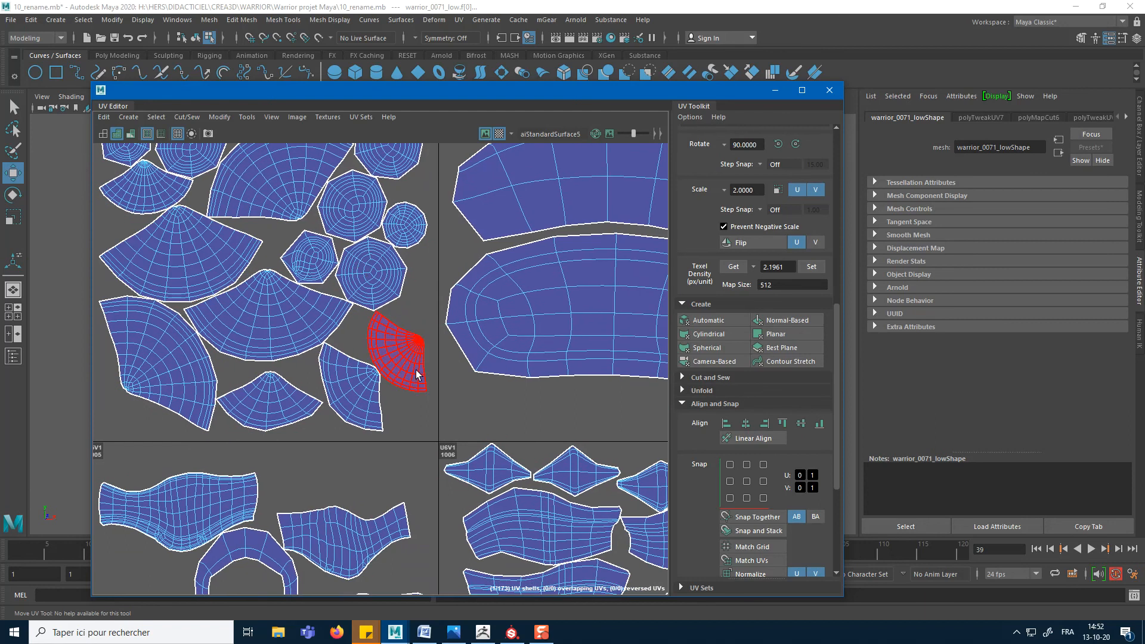
# Step: Try to shift the small fan-shaped shell in tile 1015 horizontally onto the border with tile 1016
pyautogui.click(410, 348)
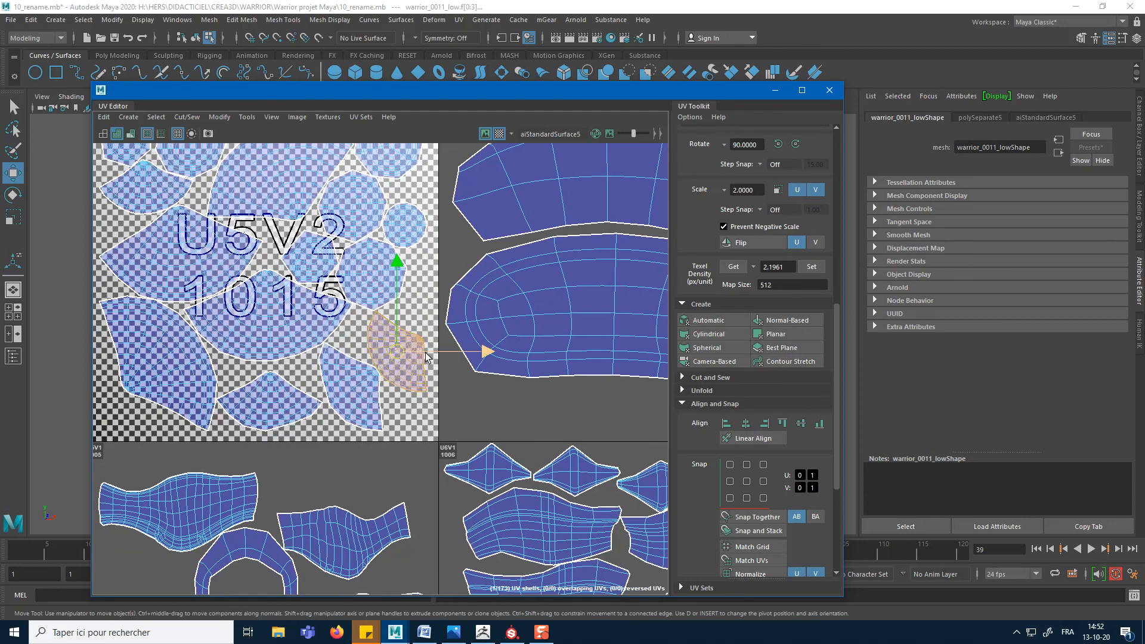
pyautogui.moveTo(421, 351); pyautogui.dragTo(435, 352)
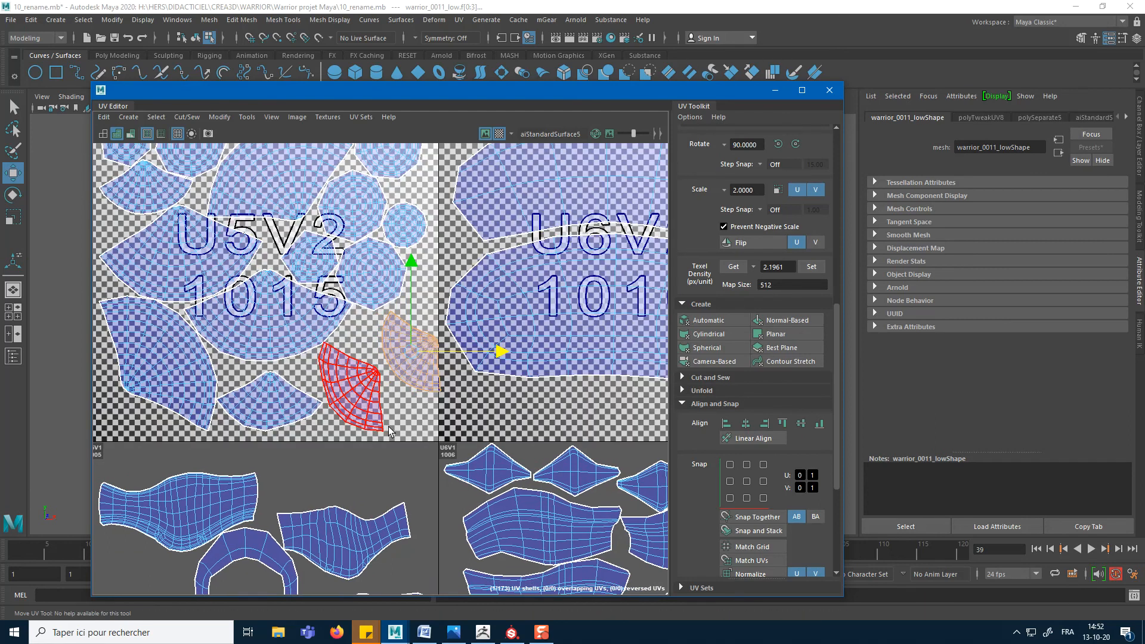
pyautogui.keyDown('alt'); pyautogui.moveTo(598, 336); pyautogui.dragTo(297, 330, button='middle'); pyautogui.keyUp('alt')
pyautogui.scroll(-4, 297, 330)
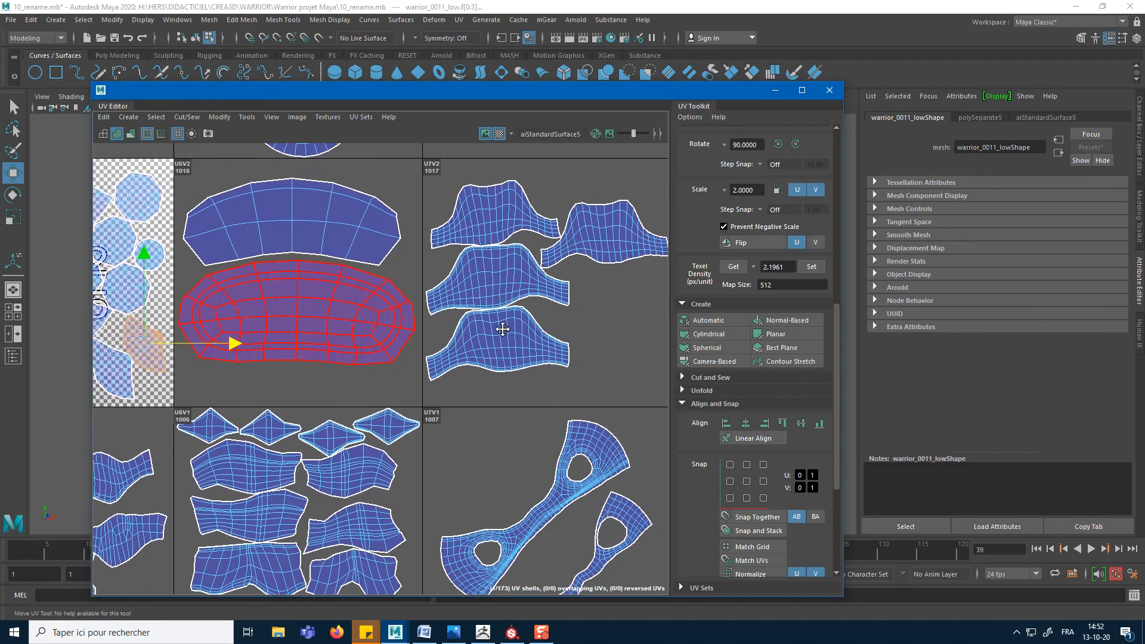
# Step: Try to nudge the lowest shell in tile 1017 slightly away from its place, and undo the move
pyautogui.click(442, 329)
pyautogui.moveTo(423, 335); pyautogui.dragTo(430, 341)
pyautogui.keyDown('alt'); pyautogui.moveTo(529, 341); pyautogui.dragTo(309, 322, button='middle'); pyautogui.keyUp('alt')
pyautogui.scroll(-2, 308, 322)
pyautogui.hotkey('ctrl', 'z')
# Step: Move the UV Editor window aside and examine the shell layout across the rows of UDIM tiles, including tiles 1003 to 1010
pyautogui.keyDown('alt'); pyautogui.moveTo(469, 338); pyautogui.dragTo(306, 243, button='middle'); pyautogui.keyUp('alt')
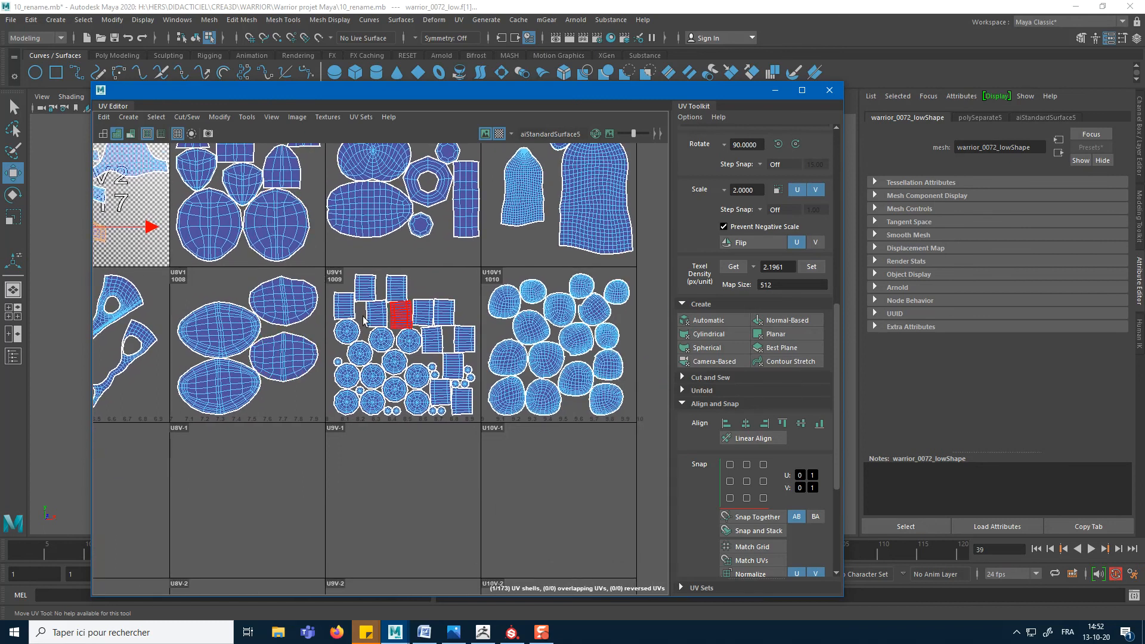
pyautogui.moveTo(527, 99); pyautogui.dragTo(700, 97)
pyautogui.scroll(-3, 704, 329)
pyautogui.keyDown('alt'); pyautogui.moveTo(704, 328); pyautogui.dragTo(835, 310, button='middle'); pyautogui.keyUp('alt')
pyautogui.keyDown('alt'); pyautogui.moveTo(523, 341); pyautogui.dragTo(648, 326, button='middle'); pyautogui.keyUp('alt')
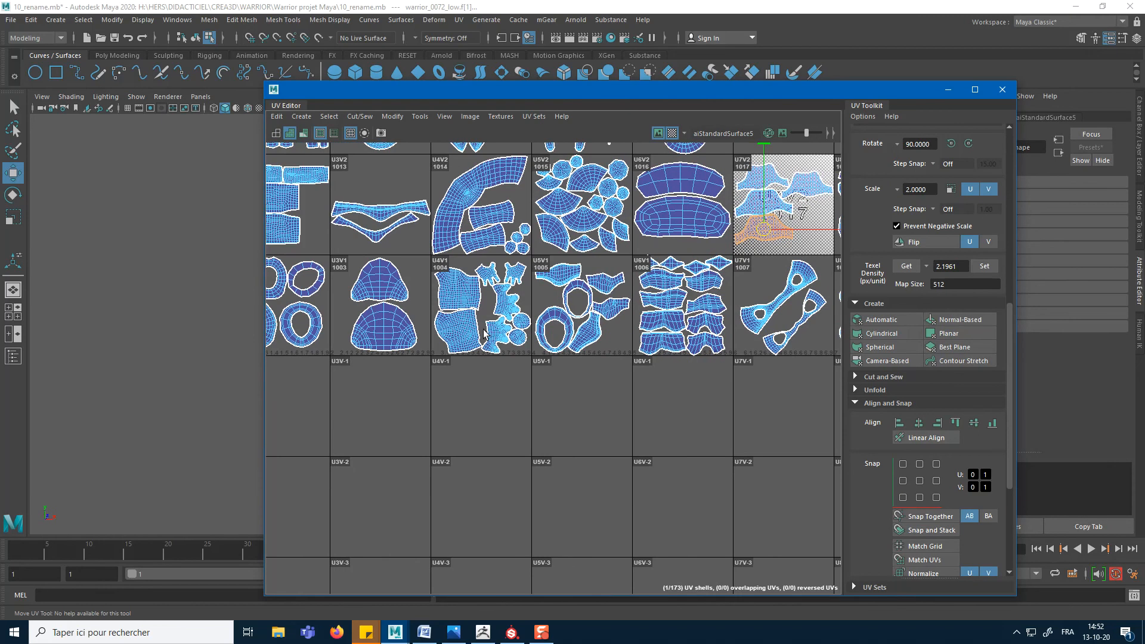
pyautogui.scroll(6, 613, 406)
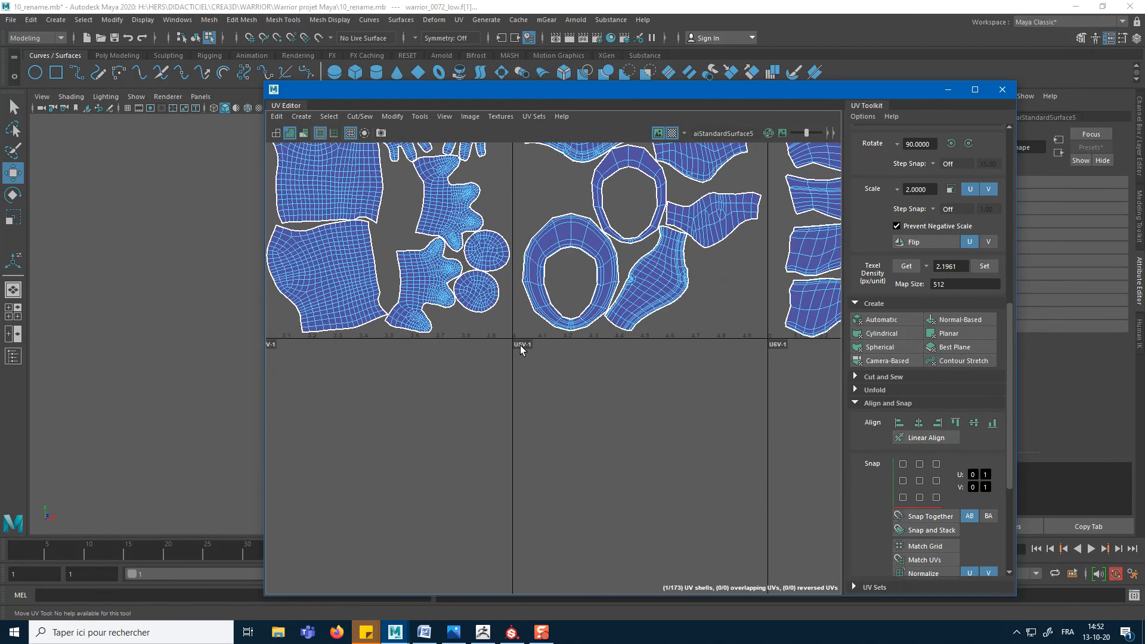
pyautogui.keyDown('alt'); pyautogui.moveTo(588, 239); pyautogui.dragTo(570, 412, button='middle'); pyautogui.keyUp('alt')
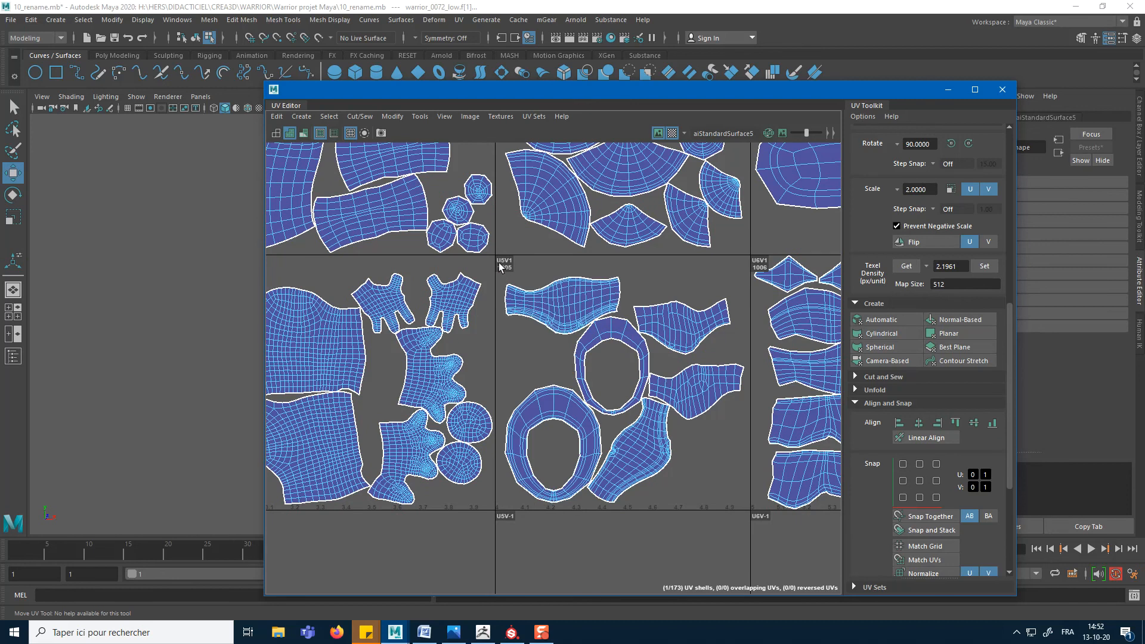
pyautogui.scroll(-2, 552, 306)
pyautogui.scroll(-3, 566, 460)
pyautogui.keyDown('alt'); pyautogui.moveTo(567, 509); pyautogui.dragTo(437, 443, button='middle'); pyautogui.keyUp('alt')
pyautogui.scroll(-3, 517, 419)
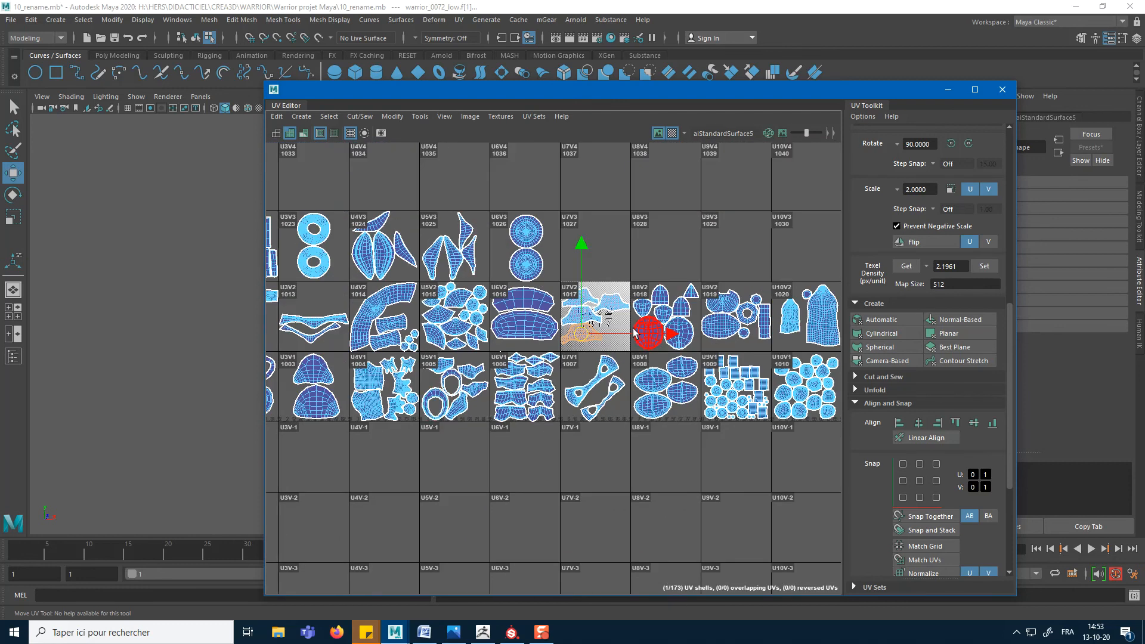